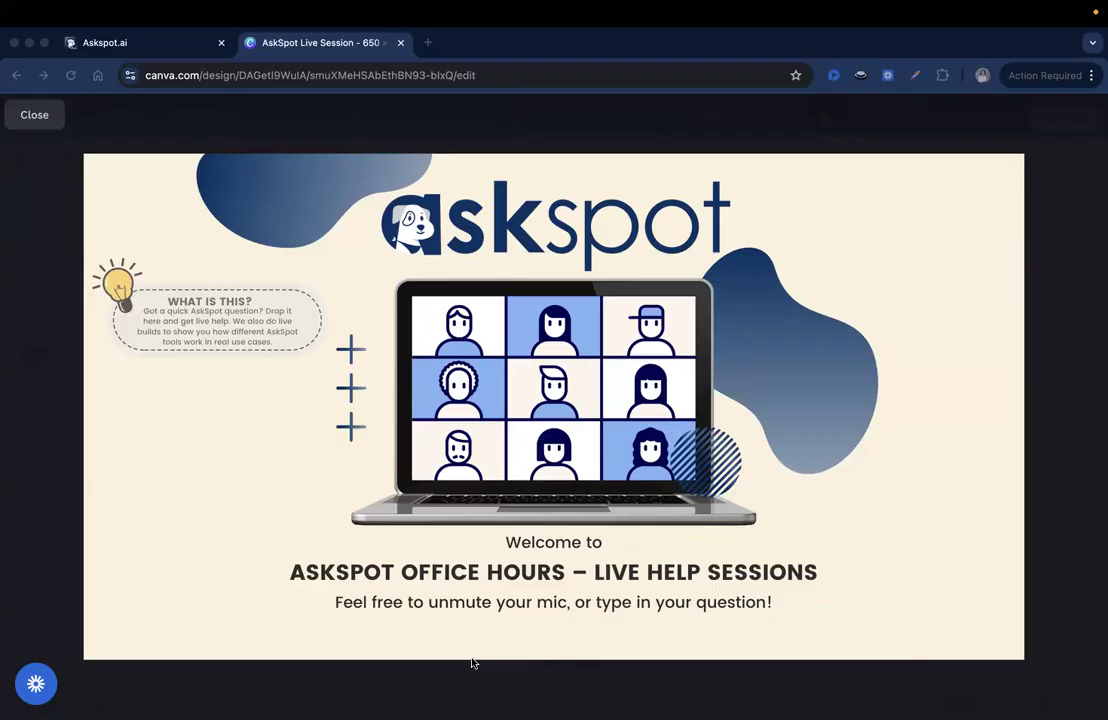
Pause the welcome slide video in Canva and switch to the AskSpot All Businesses dashboard
click(407, 173)
click(165, 40)
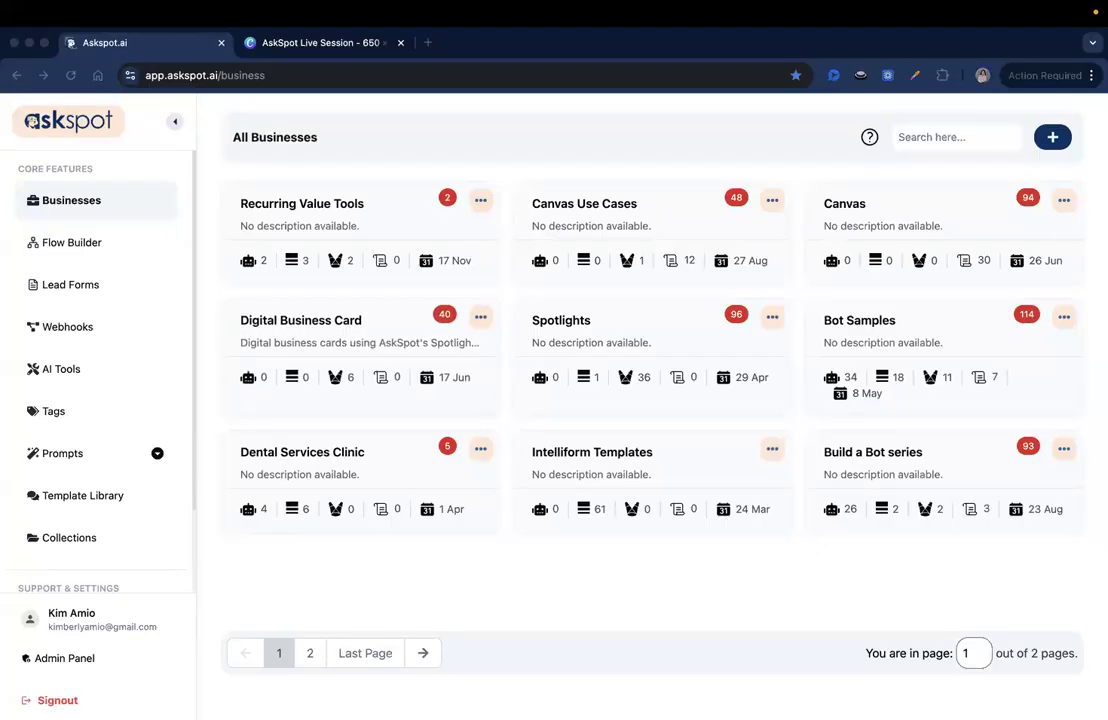
In Intelliform Templates, create a new IntelliForm named 'Instant Repair Quote'
click(599, 454)
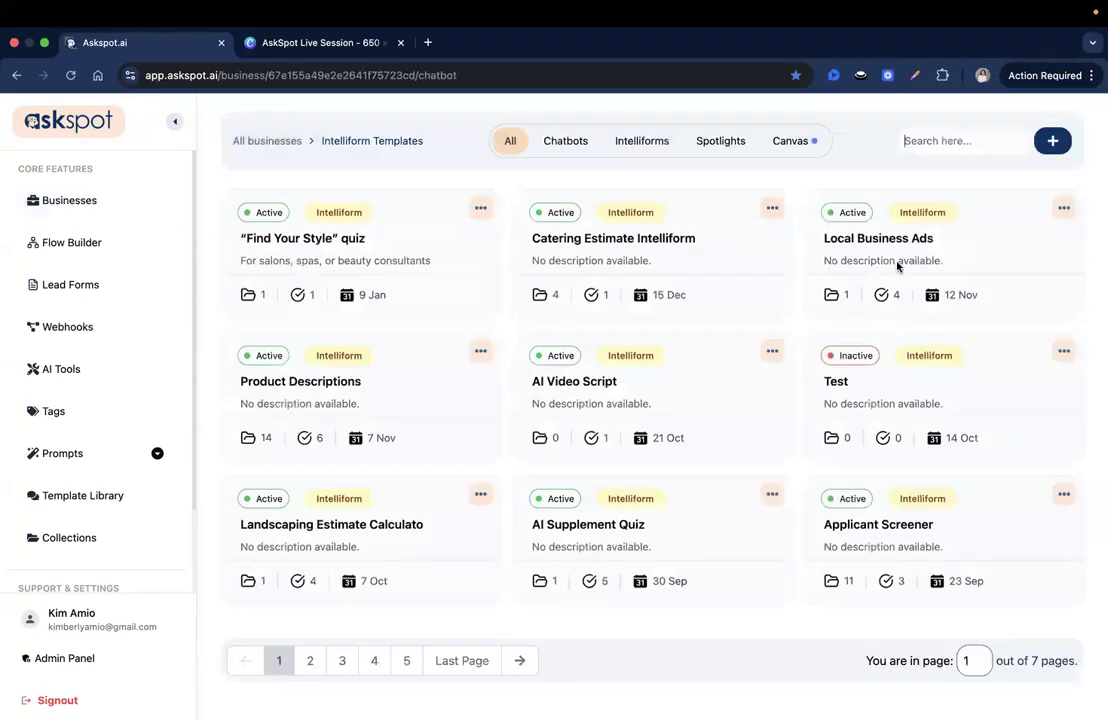
click(1050, 145)
click(499, 416)
text(Insta)
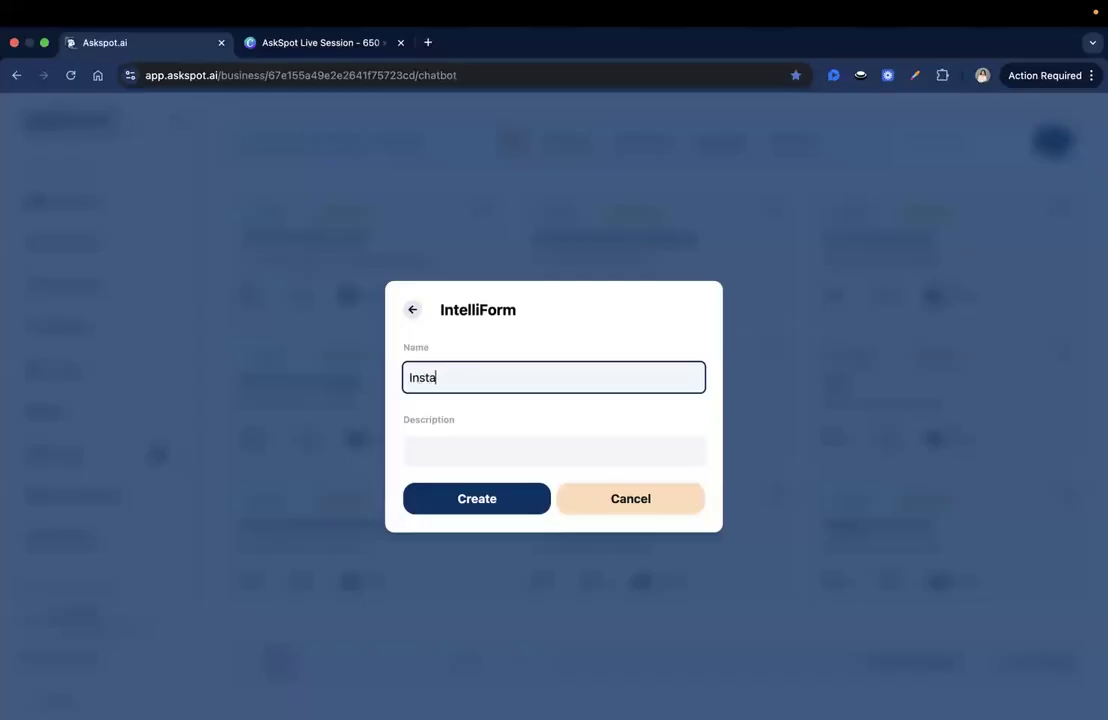
text(nt Repair Quote)
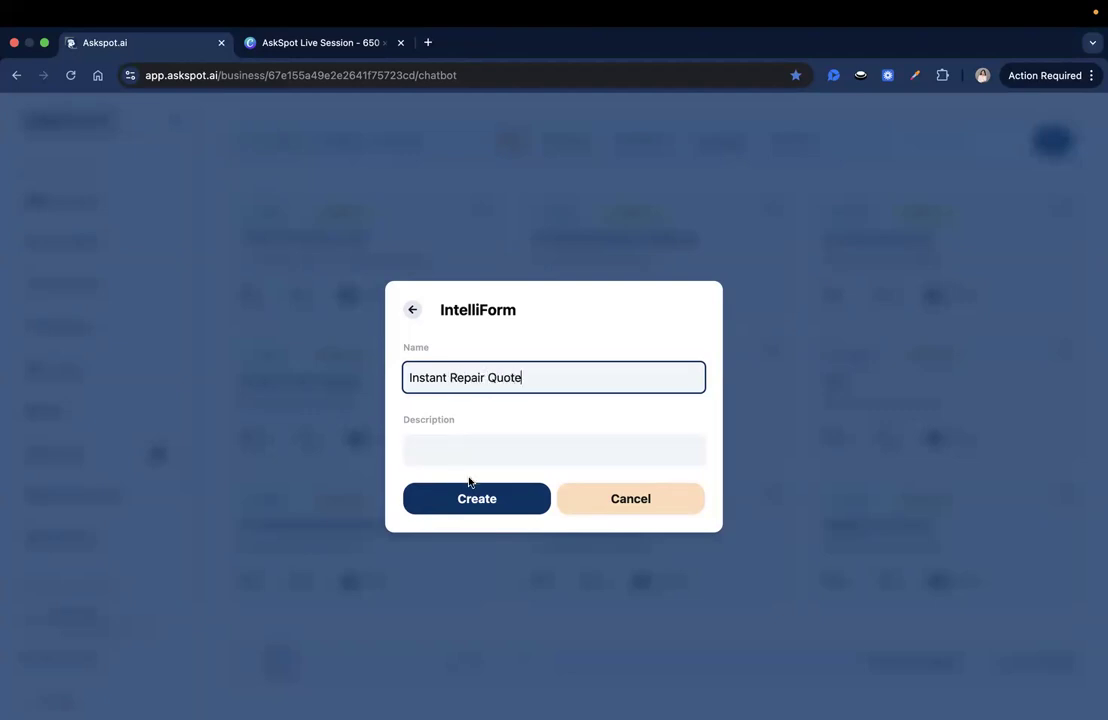
click(475, 499)
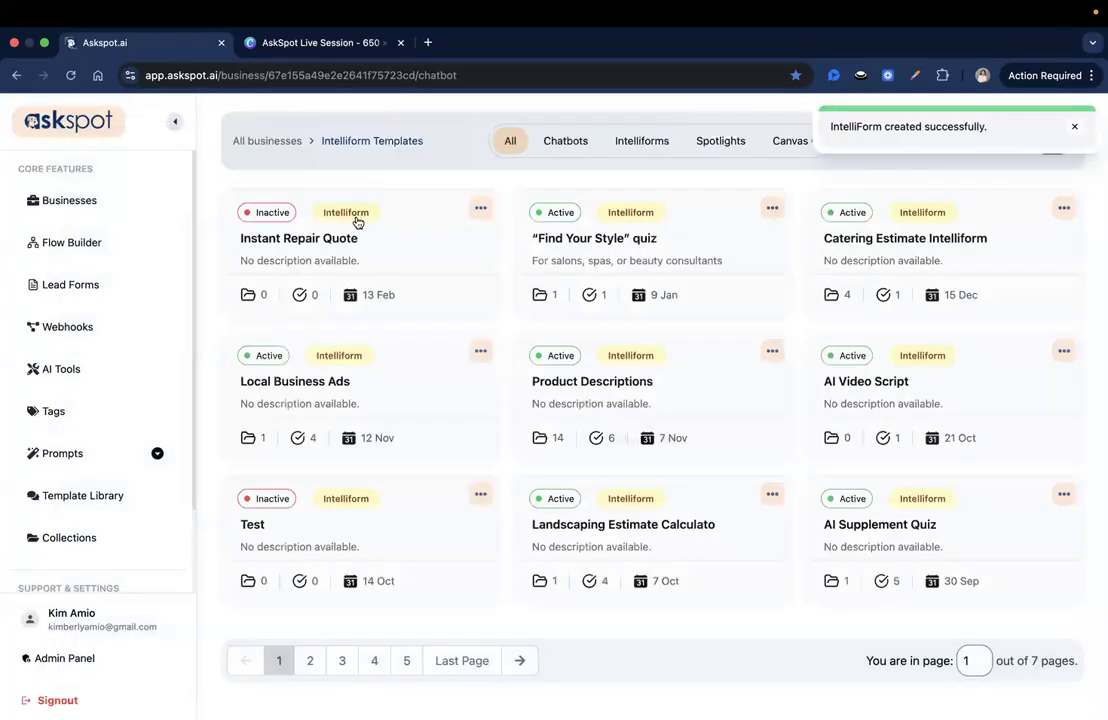
Open the Instant Repair Quote form, add a Cover page, and select its title
click(348, 244)
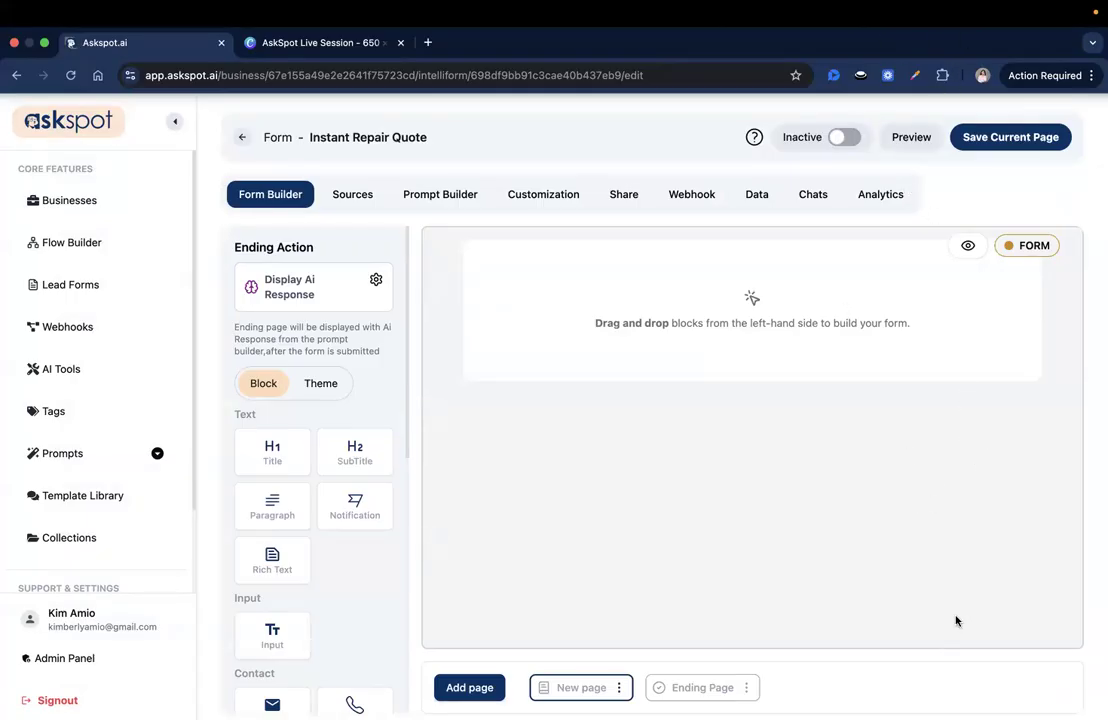
scroll(404, 559, down, 2)
scroll(404, 559, down, 1)
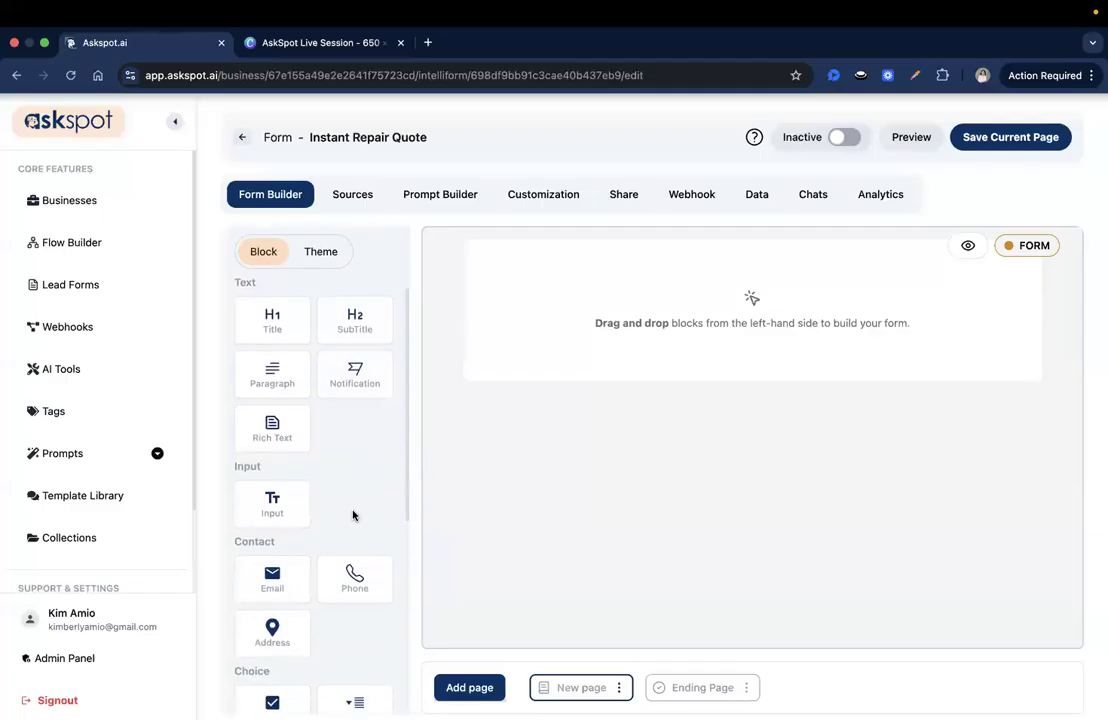
click(455, 684)
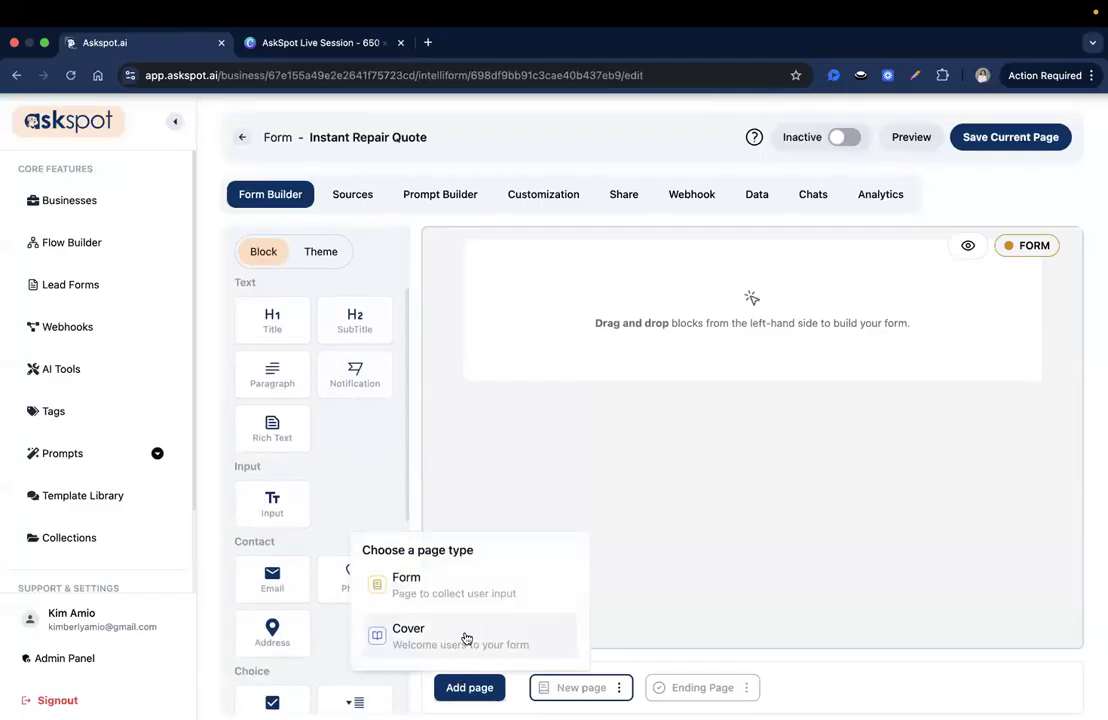
click(470, 637)
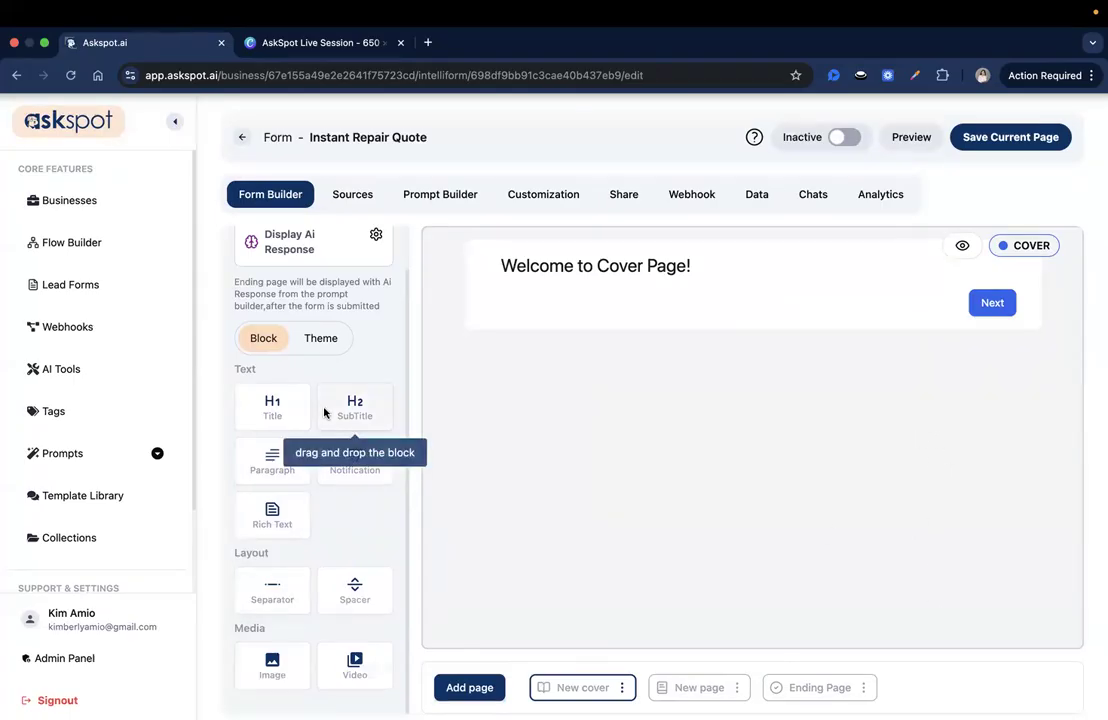
click(658, 275)
Retitle the cover 'Get Your Instant Repair Estimate in Less Than 2 minutes' and place an image block below
triple_click(922, 190)
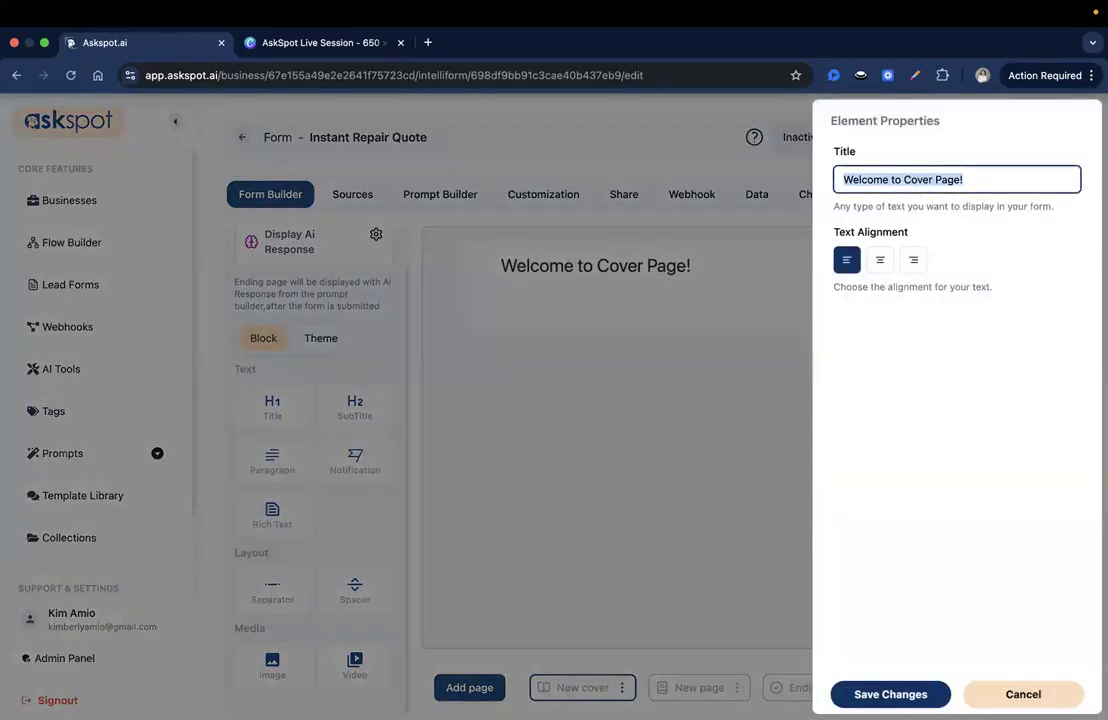
text(Get Up)
key(BackSpace)
key(BackSpace)
text(Your INstant Repair )
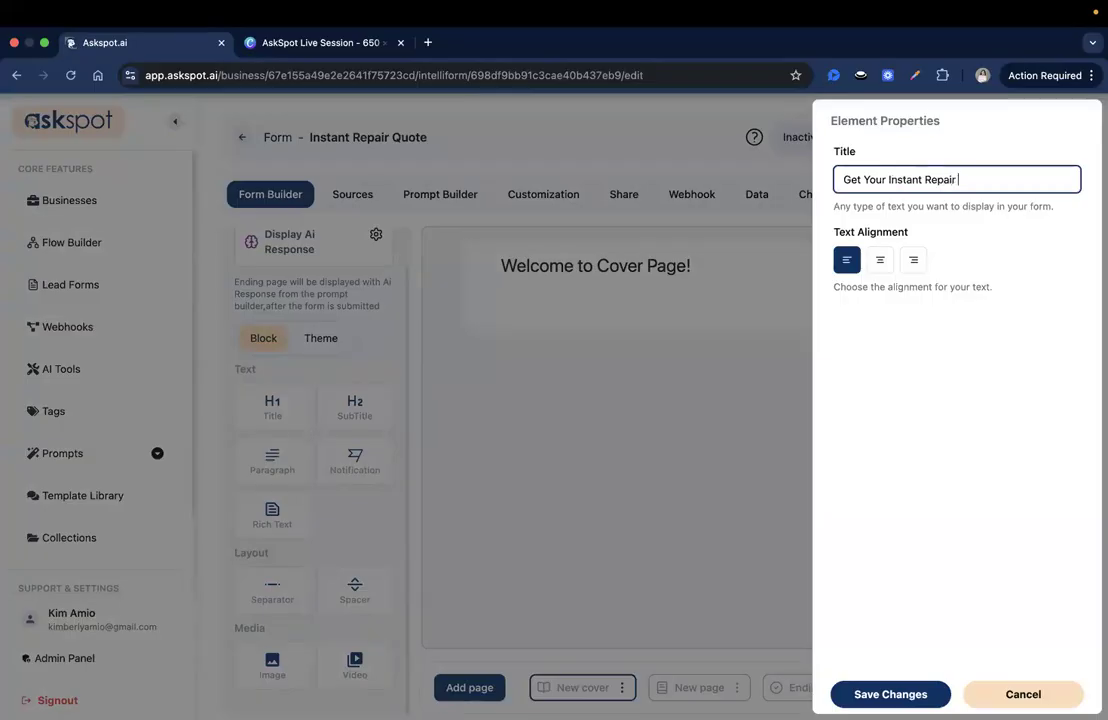
text(Estimate in Less Than 2 minutes)
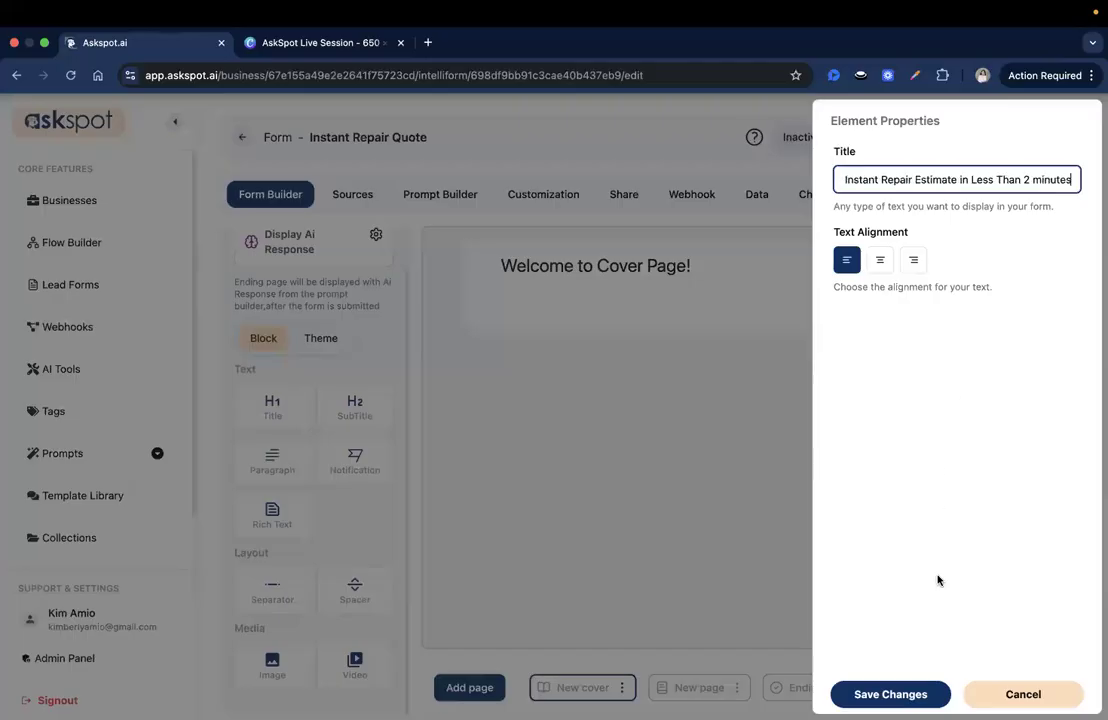
click(739, 289)
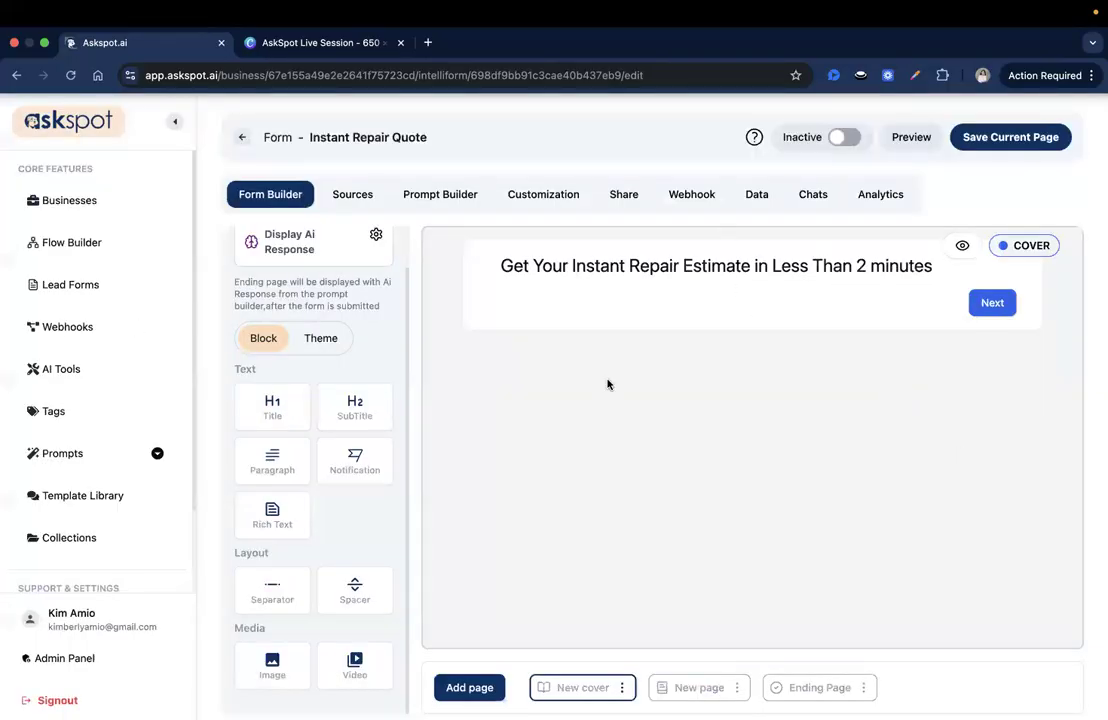
drag(272, 662, 700, 364)
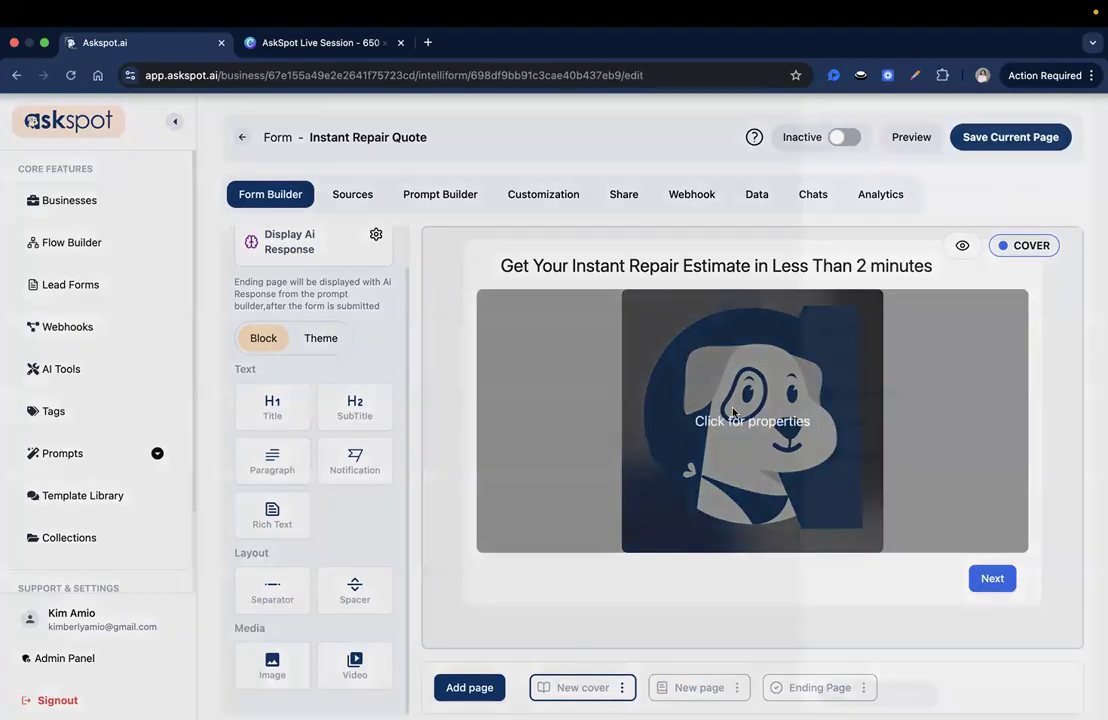
Upload Home Repair Services (Presentation).png into the image block, cropped to the full image
click(745, 420)
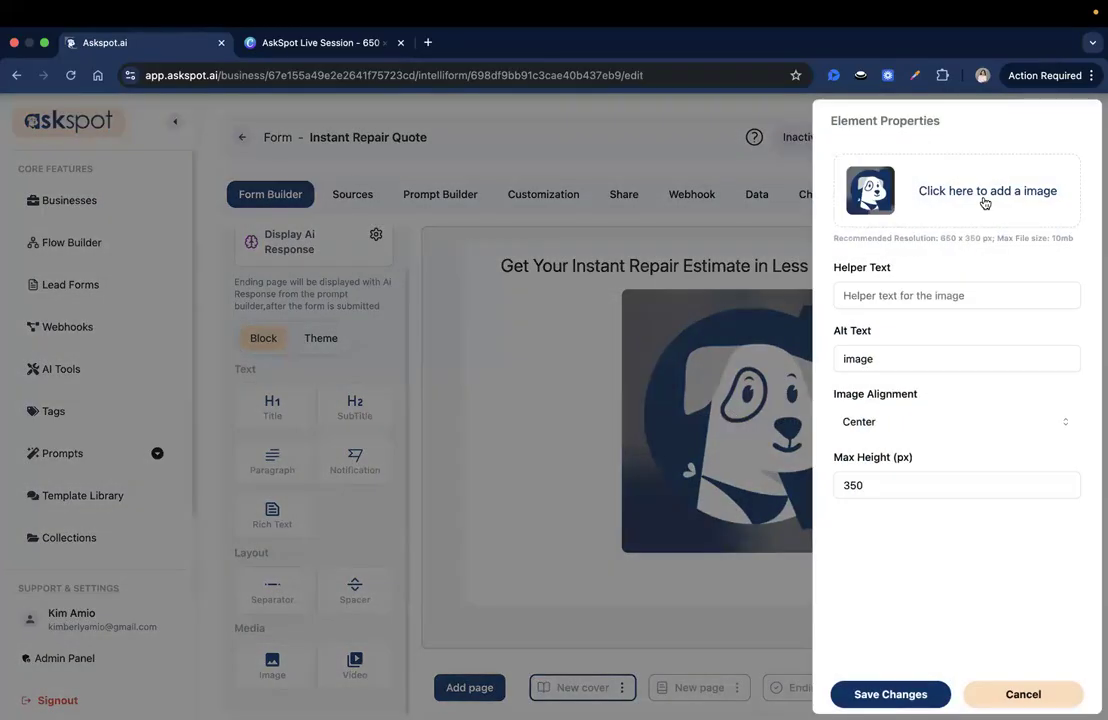
click(987, 200)
click(445, 334)
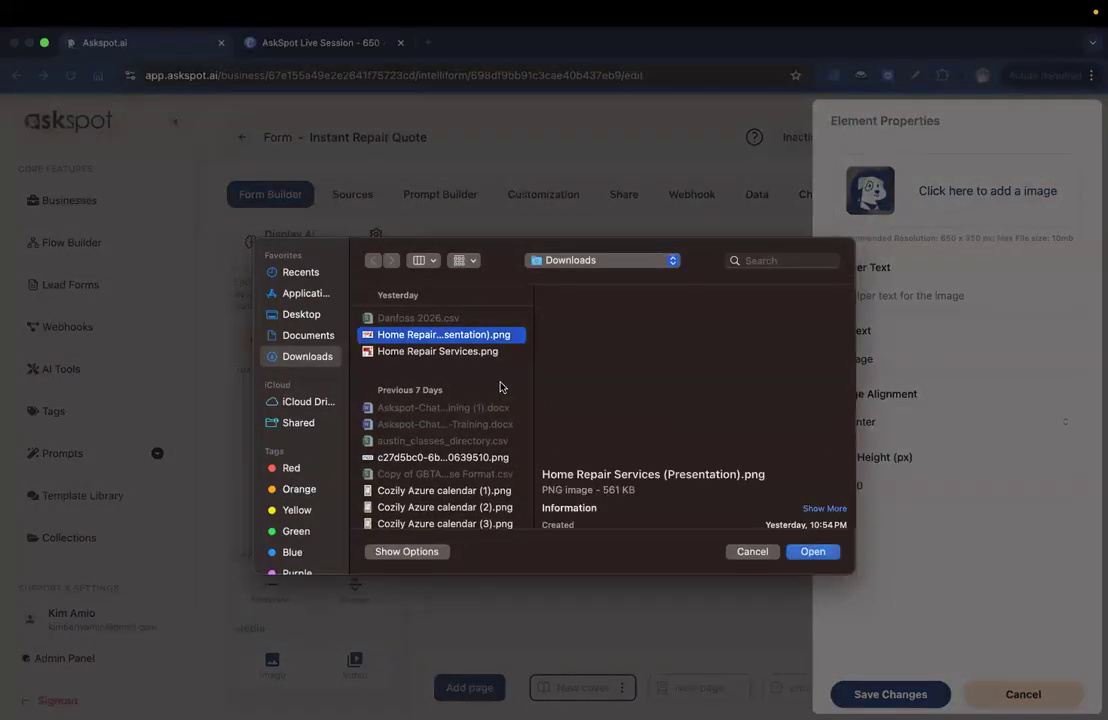
click(812, 551)
drag(460, 371, 349, 297)
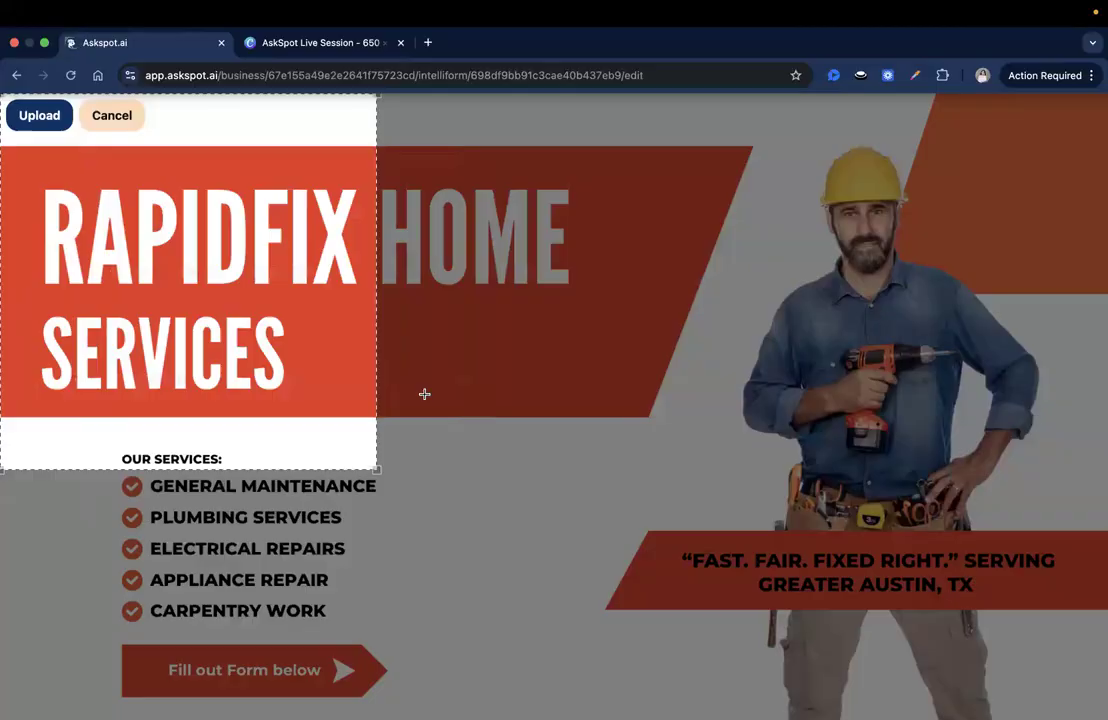
drag(380, 468, 1046, 695)
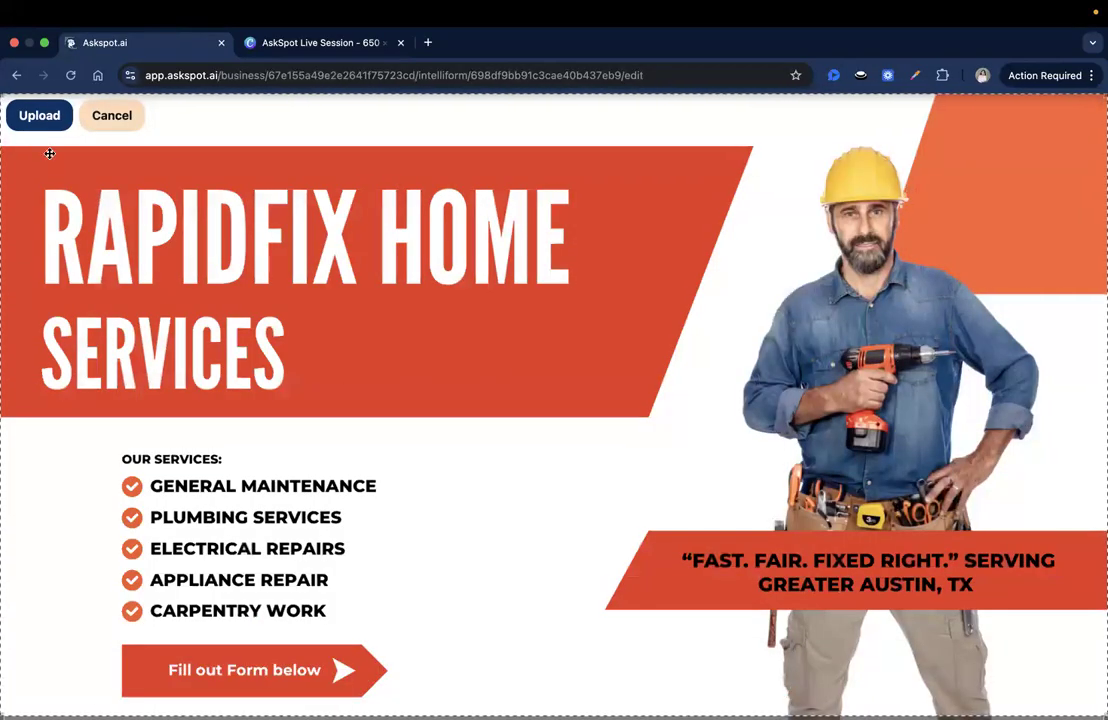
click(52, 121)
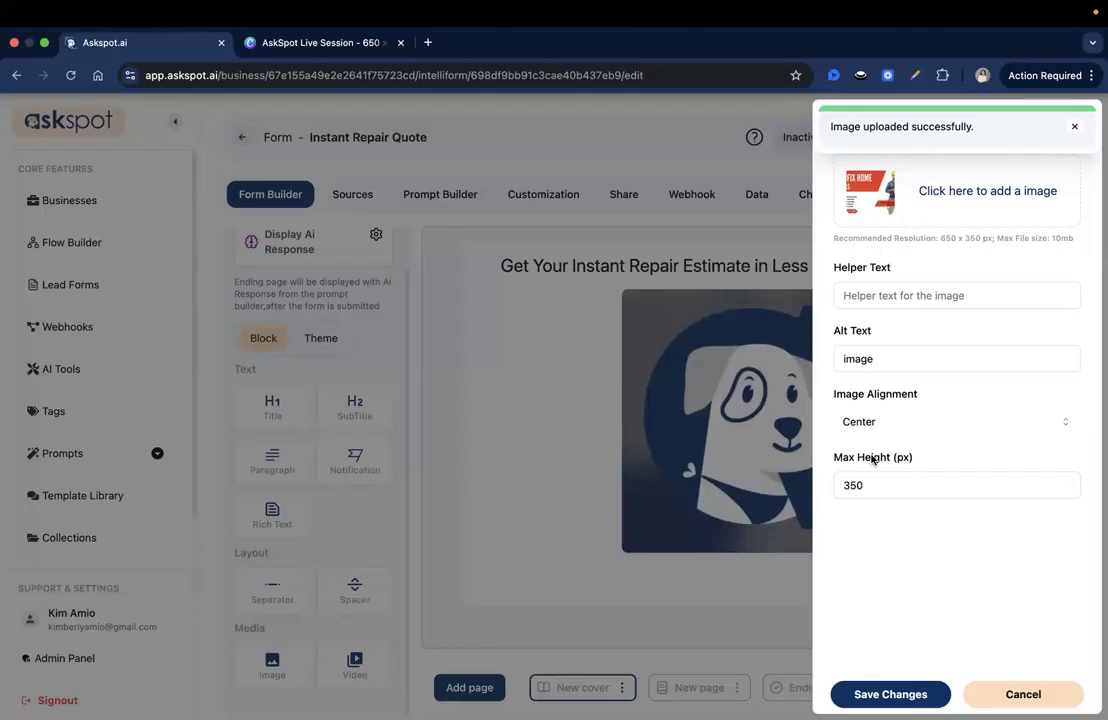
Set the image's maximum height to 550 and save the image settings
click(852, 488)
key(BackSpace)
text(5)
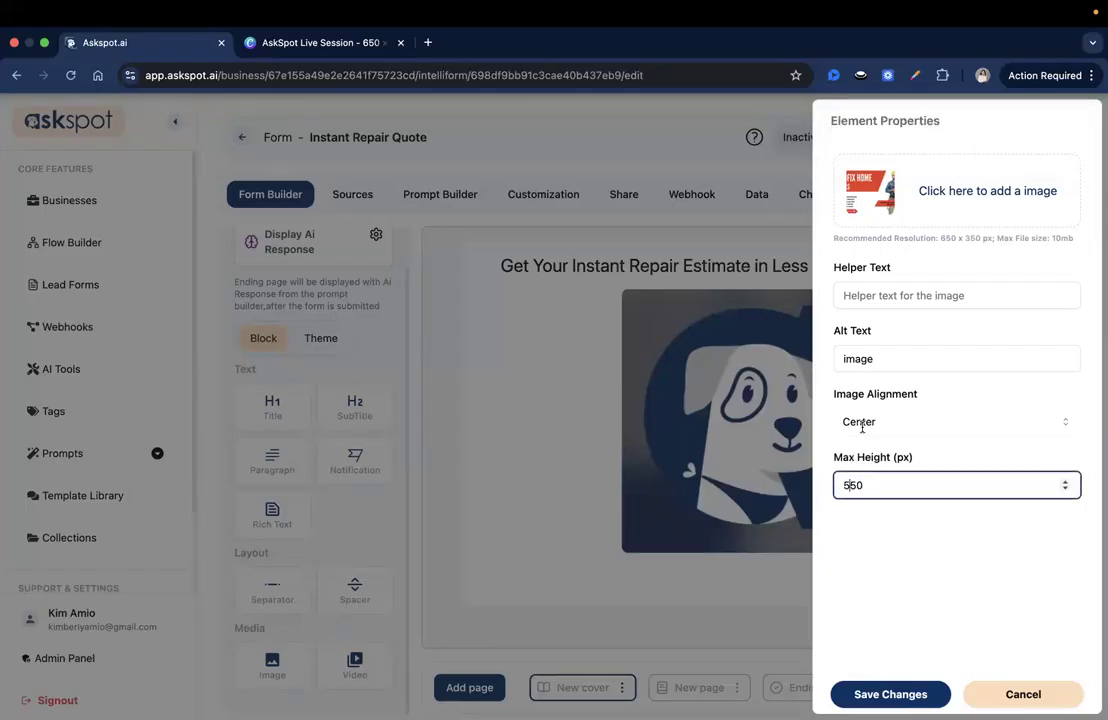
drag(831, 457, 915, 464)
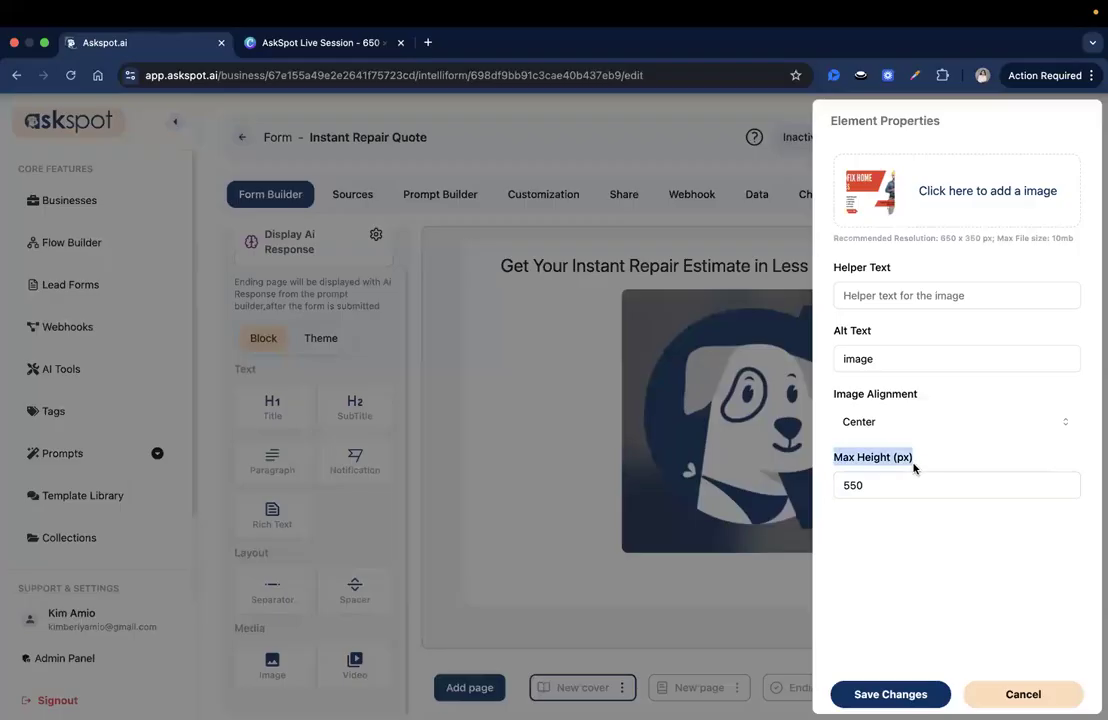
click(1025, 266)
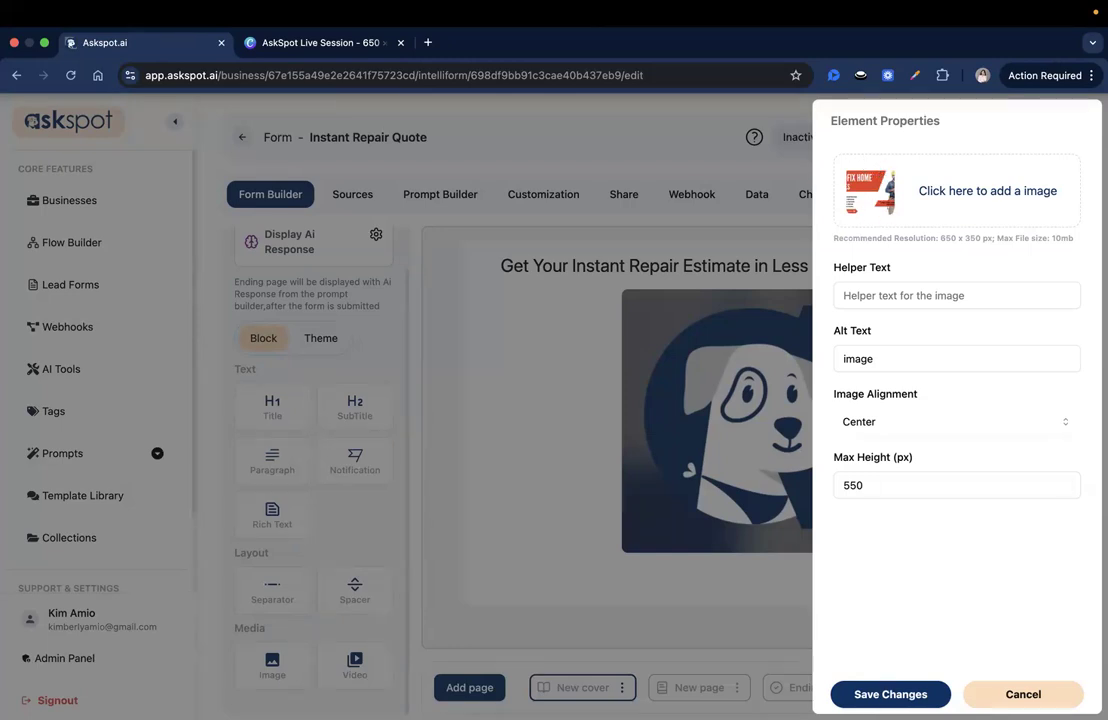
click(888, 694)
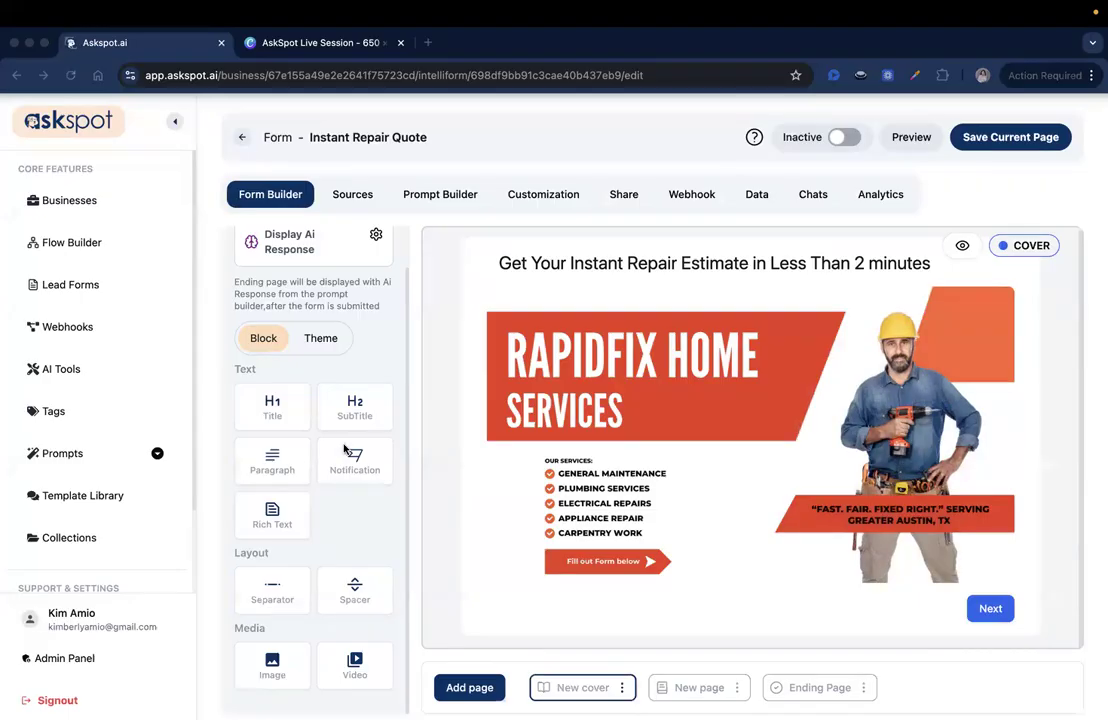
Add a rich text block below the image and paste in the heading and intro paragraphs
click(361, 530)
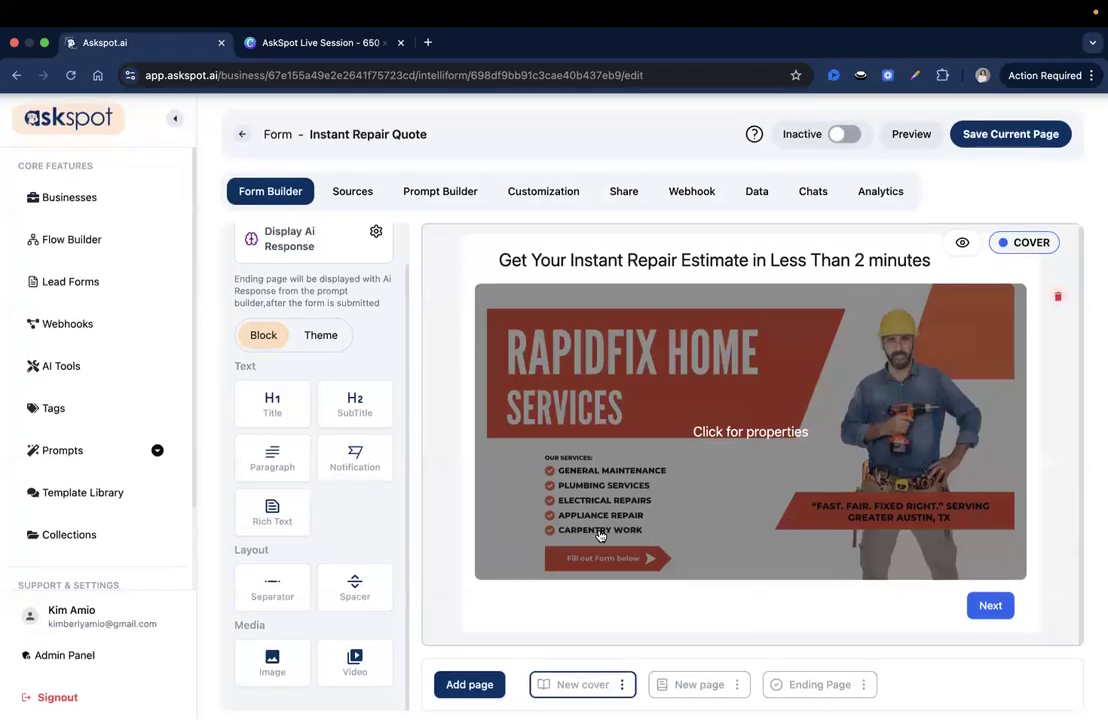
drag(277, 512, 600, 598)
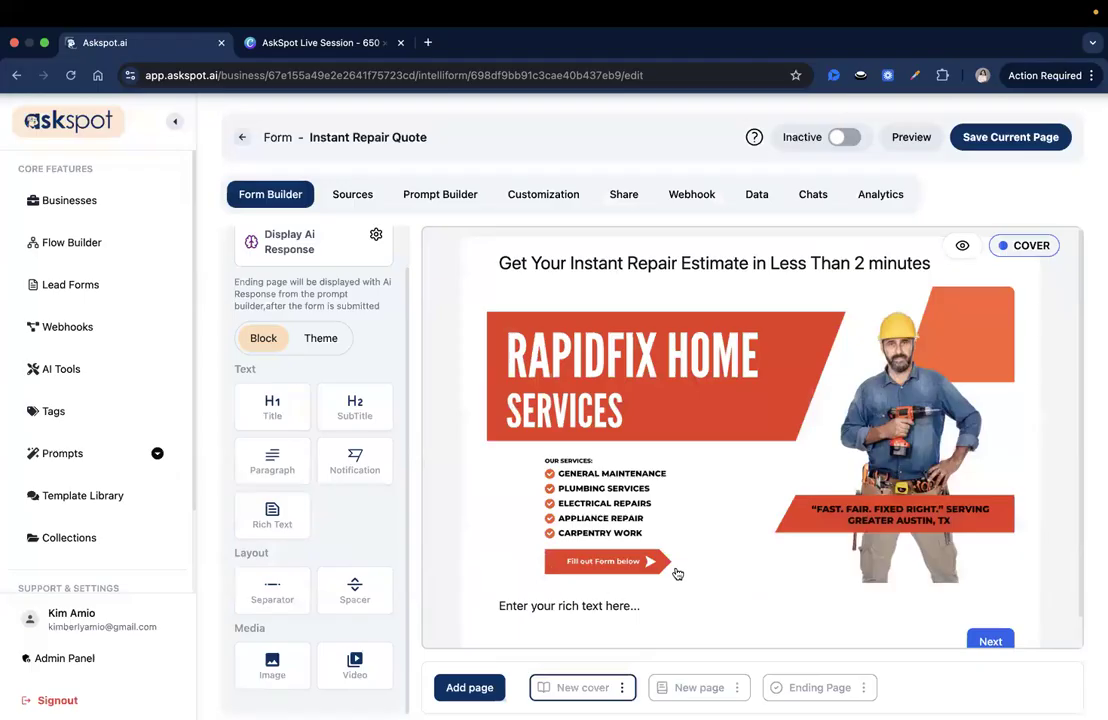
click(603, 583)
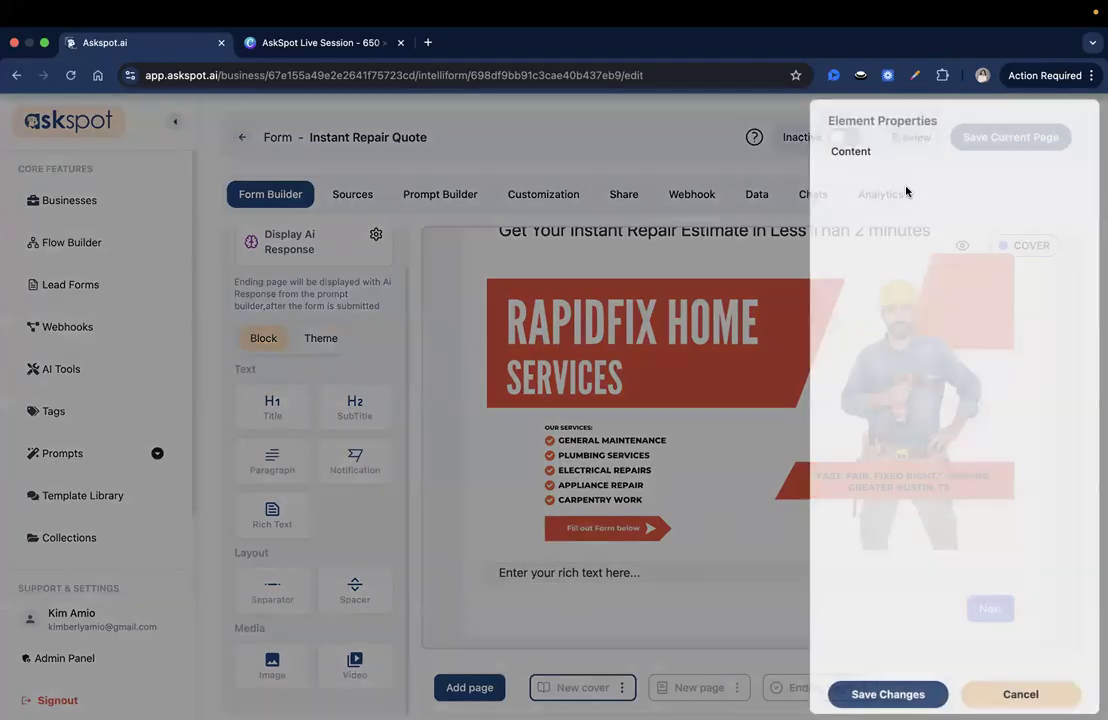
double_click(884, 239)
key(BackSpace)
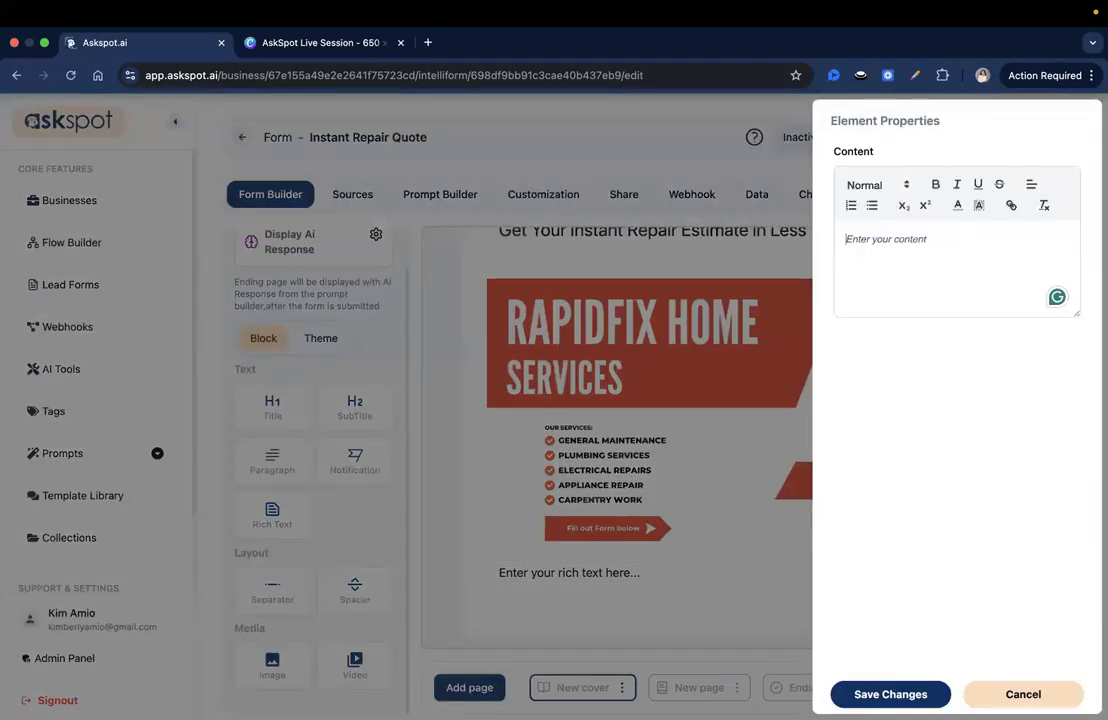
text(Need something fixed but not sure what it’ll cost? Welcome to RapidFix Home Services, Austin’s trusted handyman team for fast, reliable residential repairs. Complete this short form, and our AI-powered estimator will provide a ballpark price range based on your project details. No phone calls. No waiting. Just upfront pricing clarity before you schedule.)
key(BackSpace)
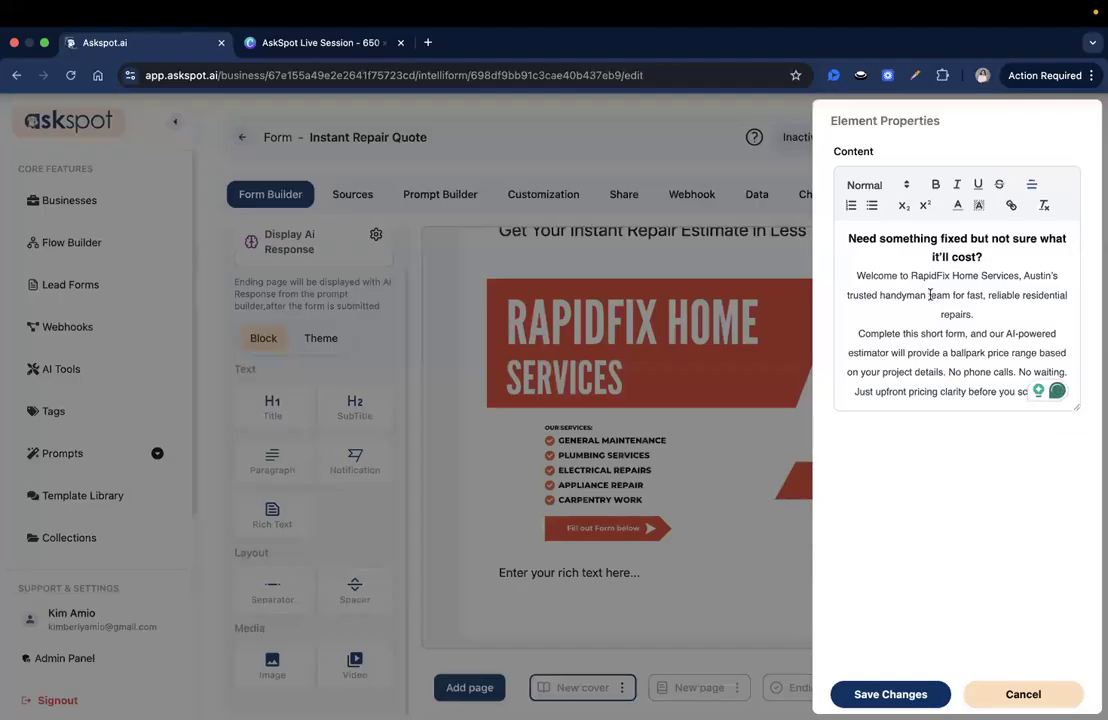
Check the heading and paragraph text formats, save the intro block, and review it on the canvas
click(950, 258)
click(868, 236)
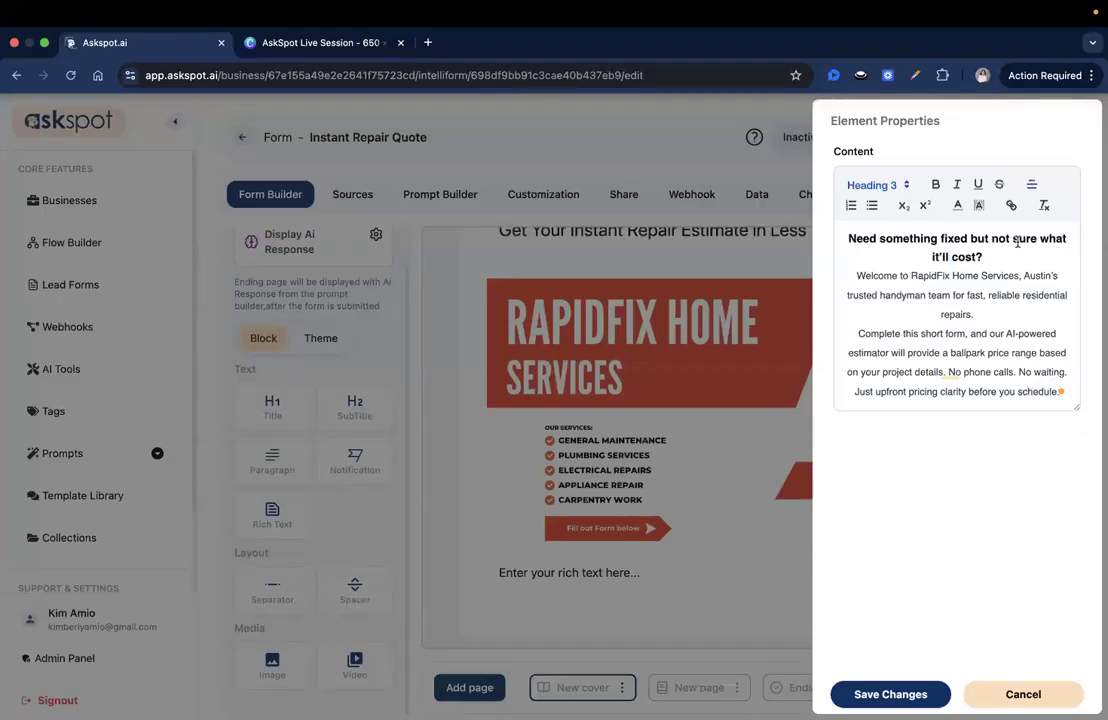
click(944, 334)
click(884, 694)
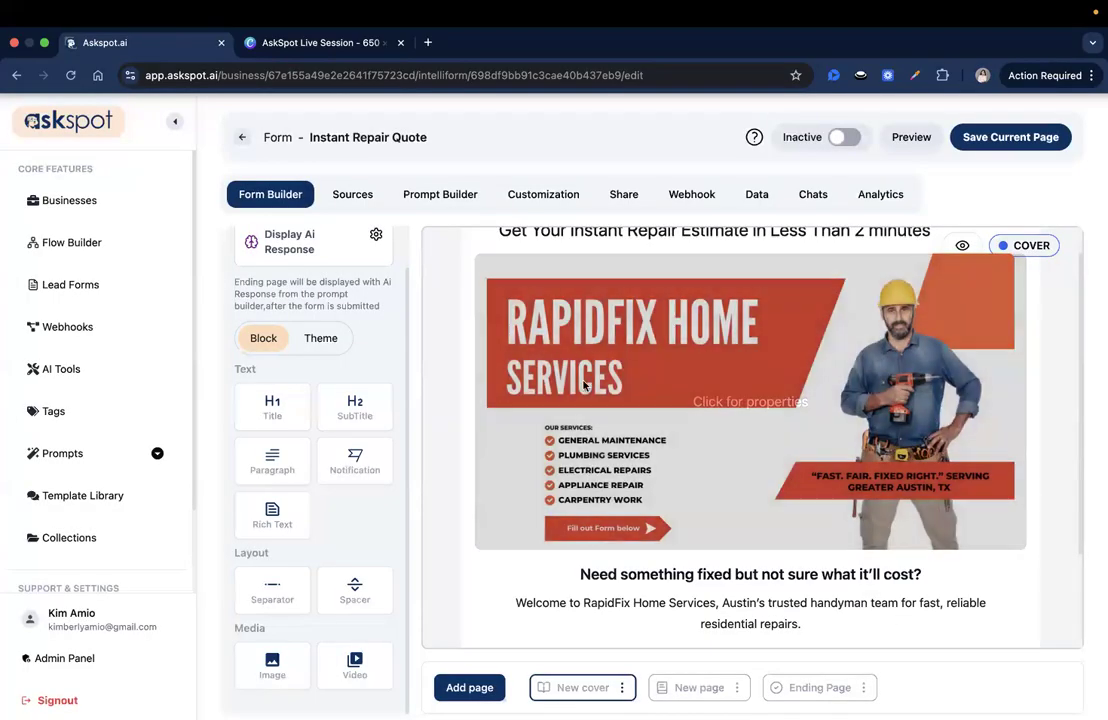
scroll(705, 463, down, 3)
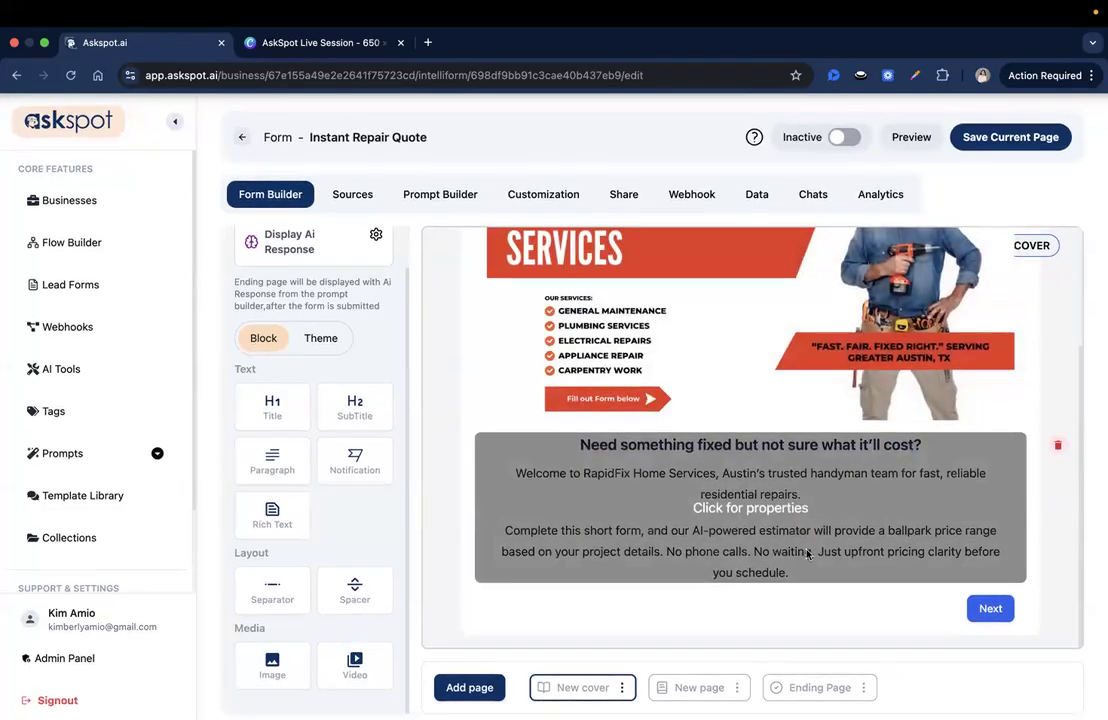
scroll(703, 463, up, 3)
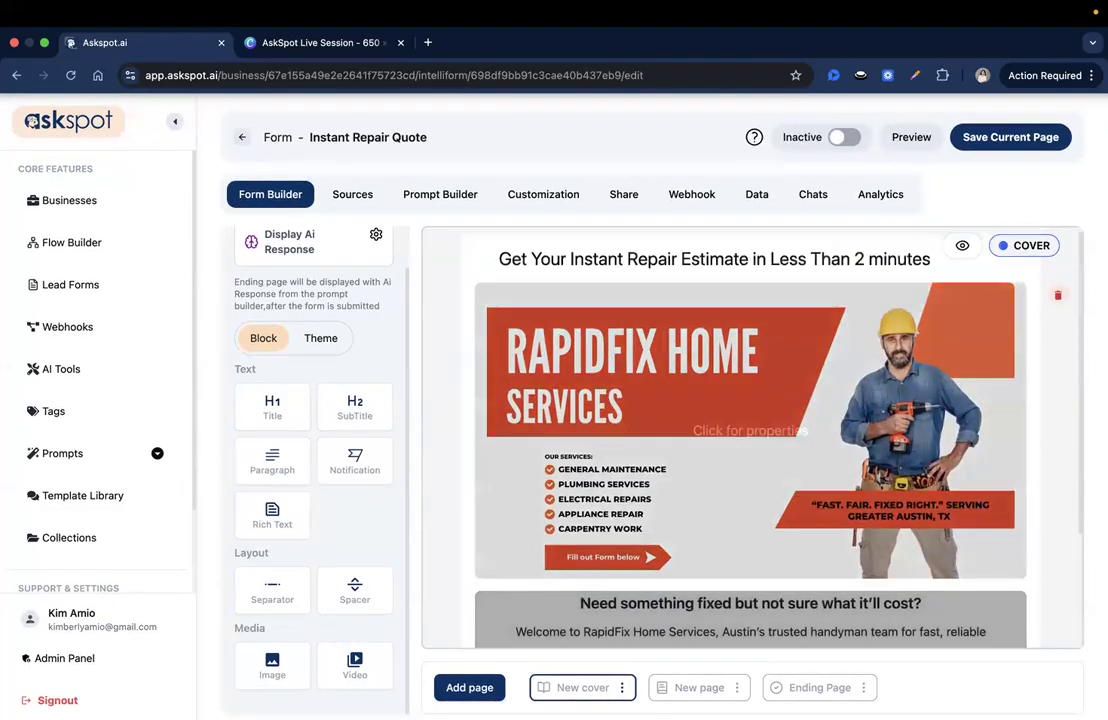
scroll(703, 463, down, 3)
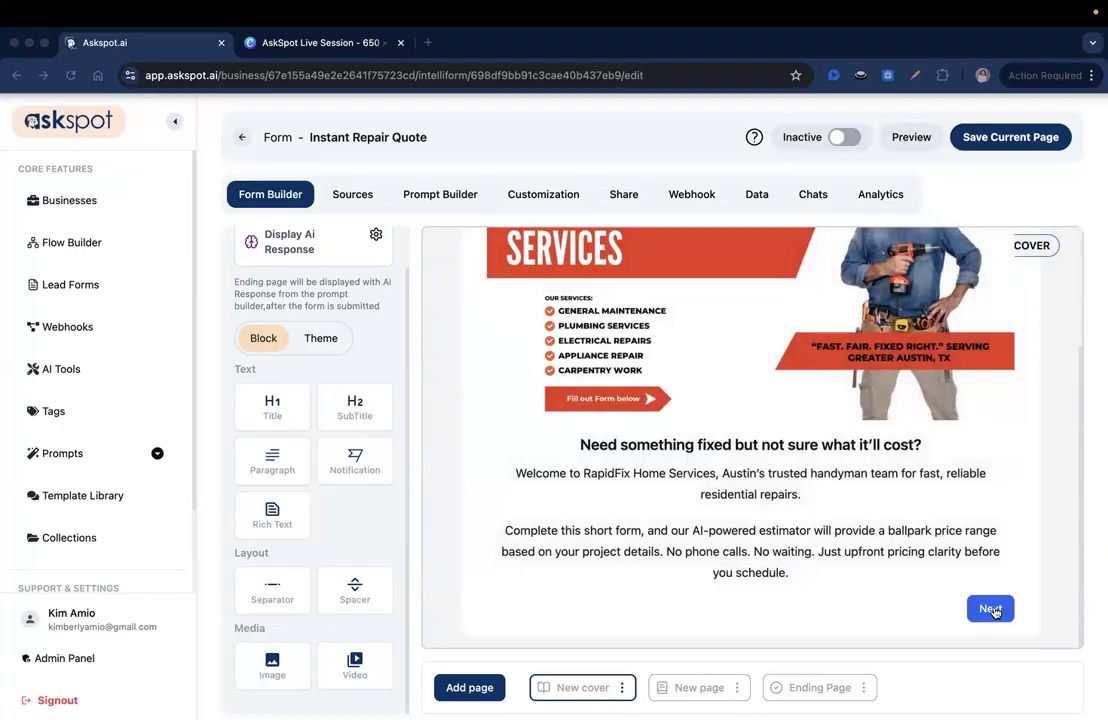
Relabel the Next button 'Start Repair Estimate', make it full width, and save
click(990, 609)
click(877, 188)
key(ctrl+a)
key(BackSpace)
text(Start )
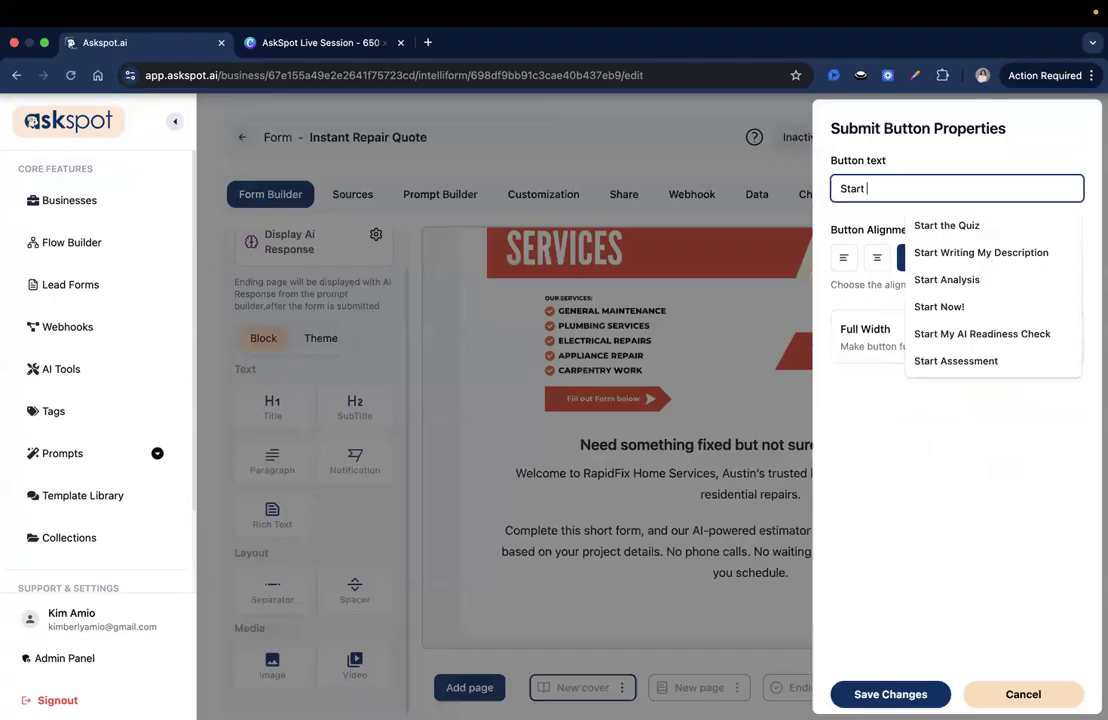
text(Repai)
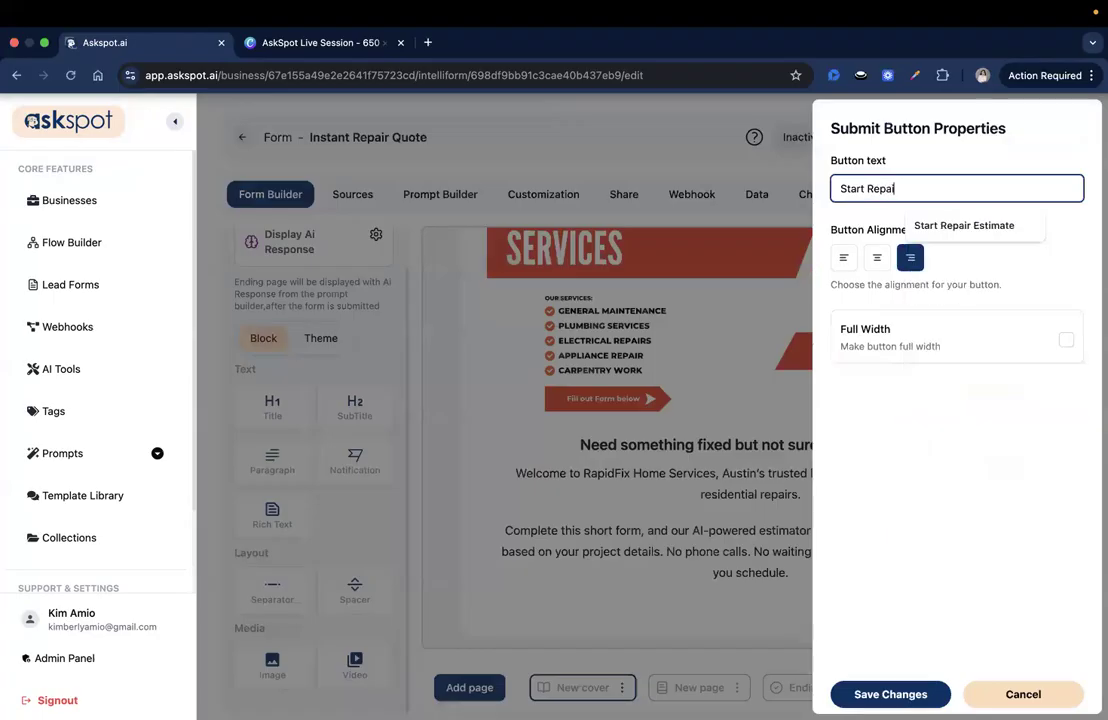
text(r)
key(Down)
key(Return)
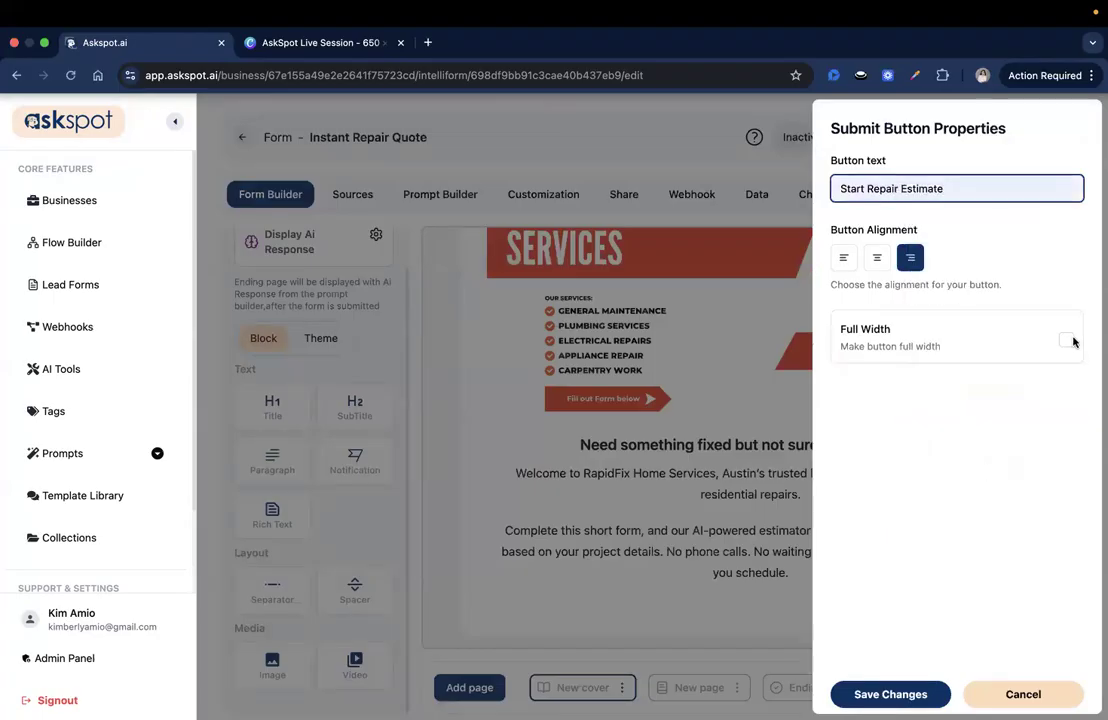
click(1064, 342)
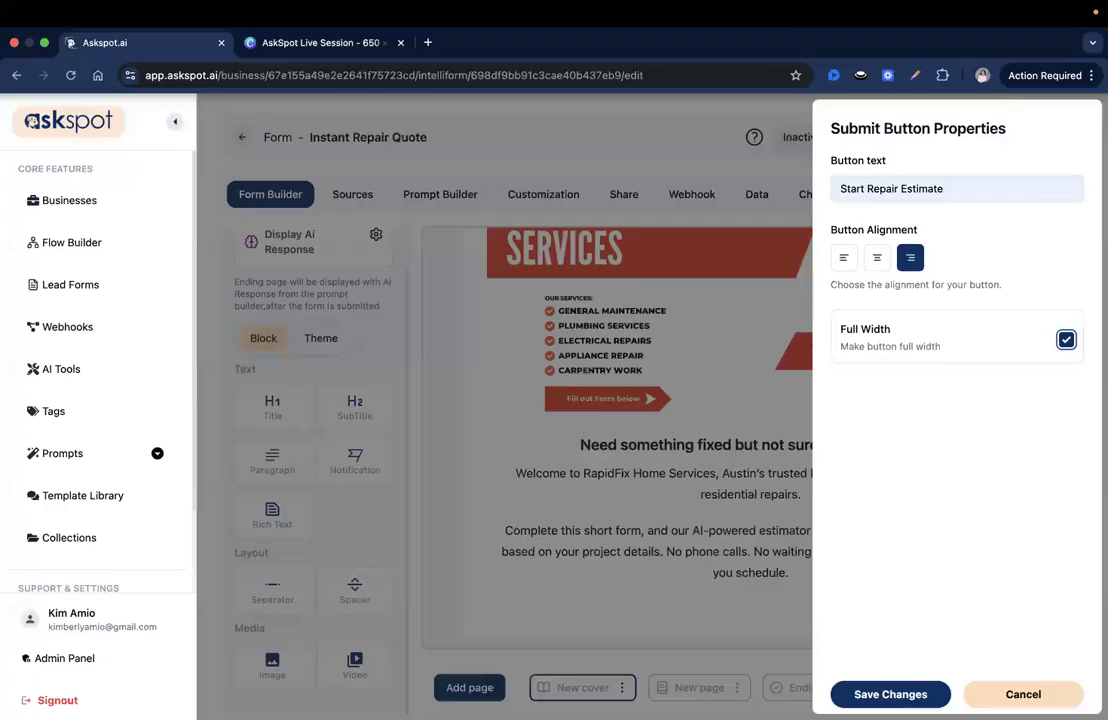
click(890, 694)
scroll(768, 420, up, 3)
scroll(758, 341, down, 3)
scroll(660, 592, up, 3)
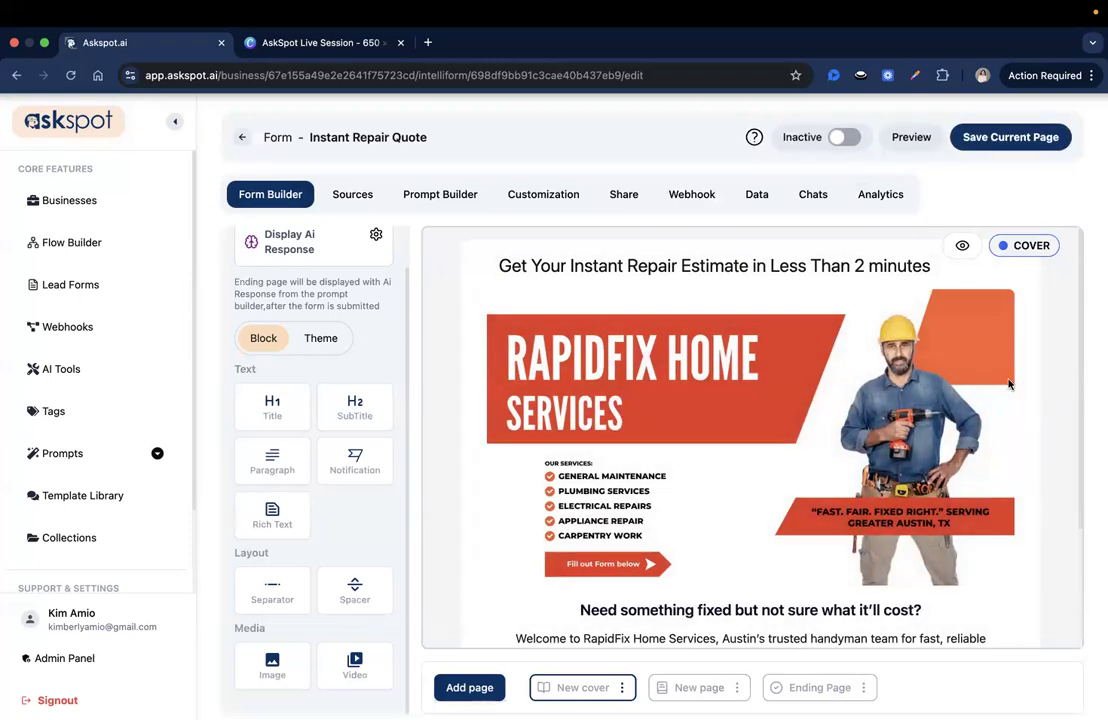
On the page after the cover, add a text input with unique id service_type
click(695, 687)
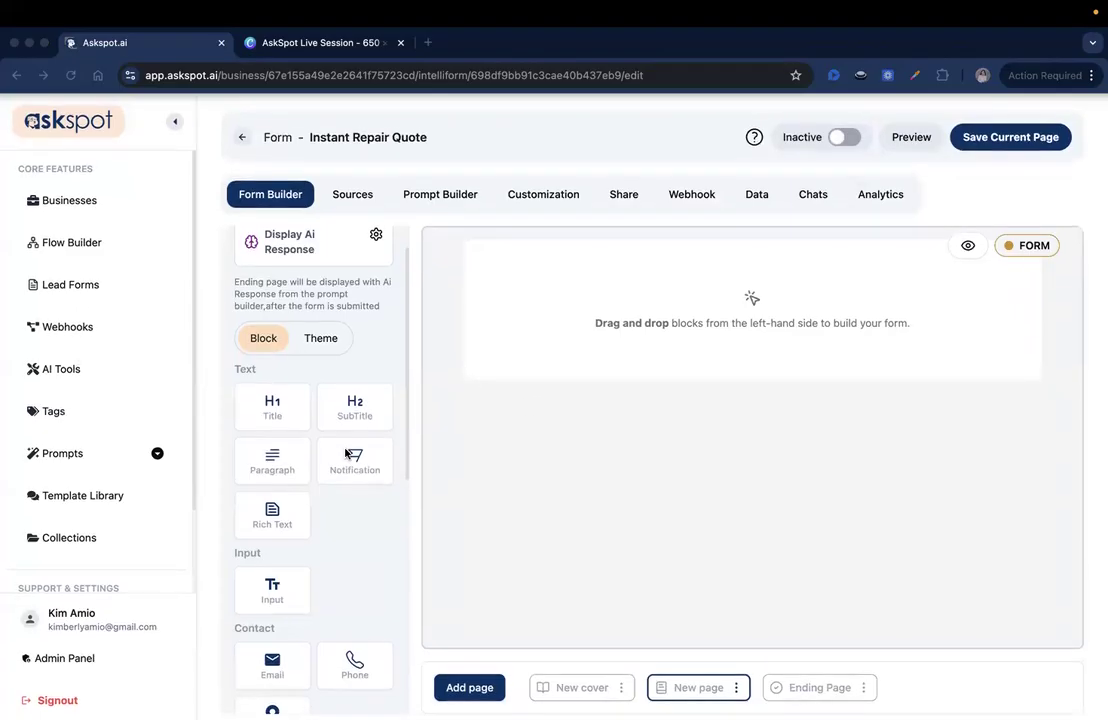
scroll(303, 427, down, 1)
scroll(298, 435, down, 2)
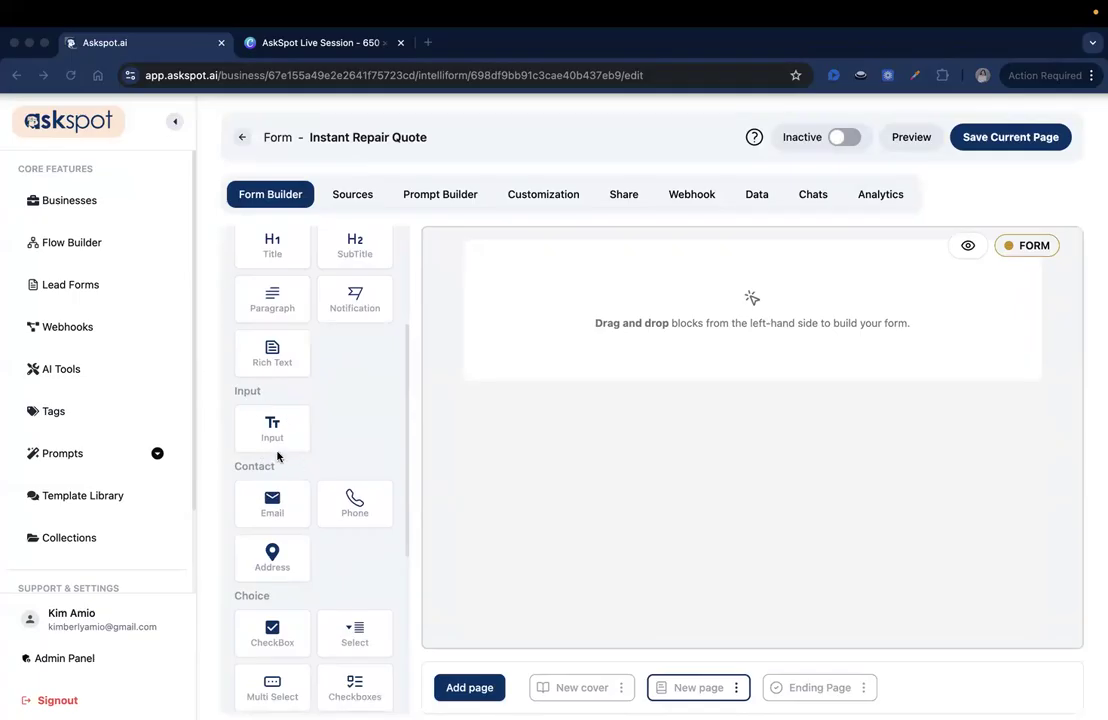
drag(272, 438, 610, 284)
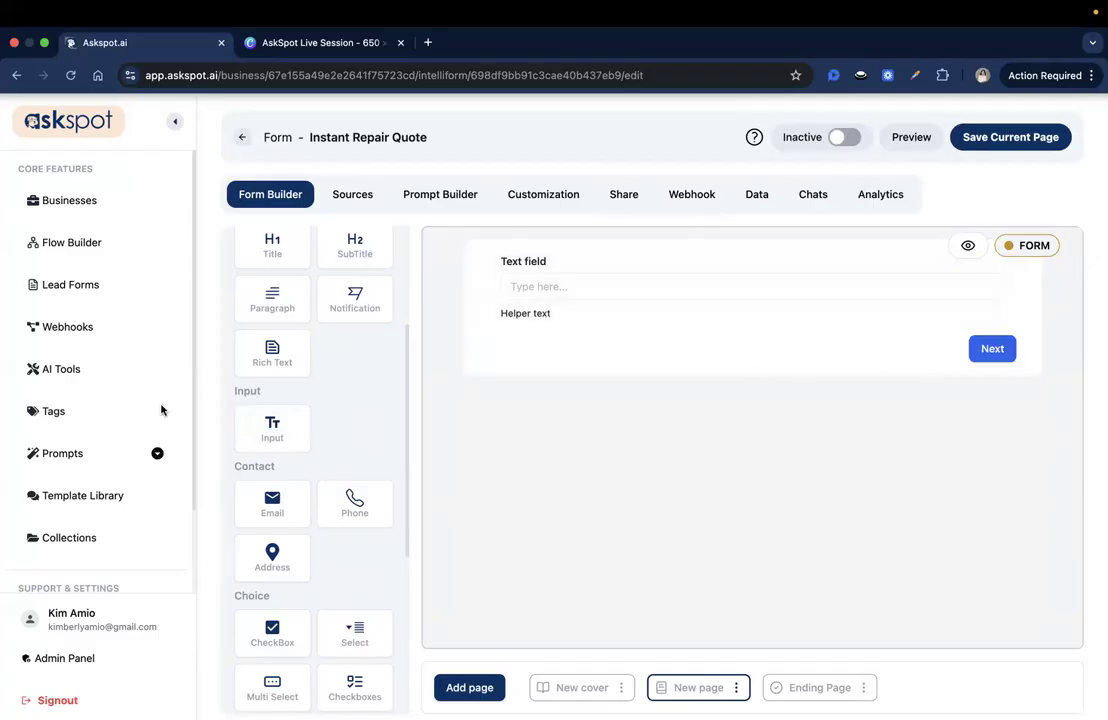
click(580, 307)
click(928, 180)
double_click(928, 180)
text(servi)
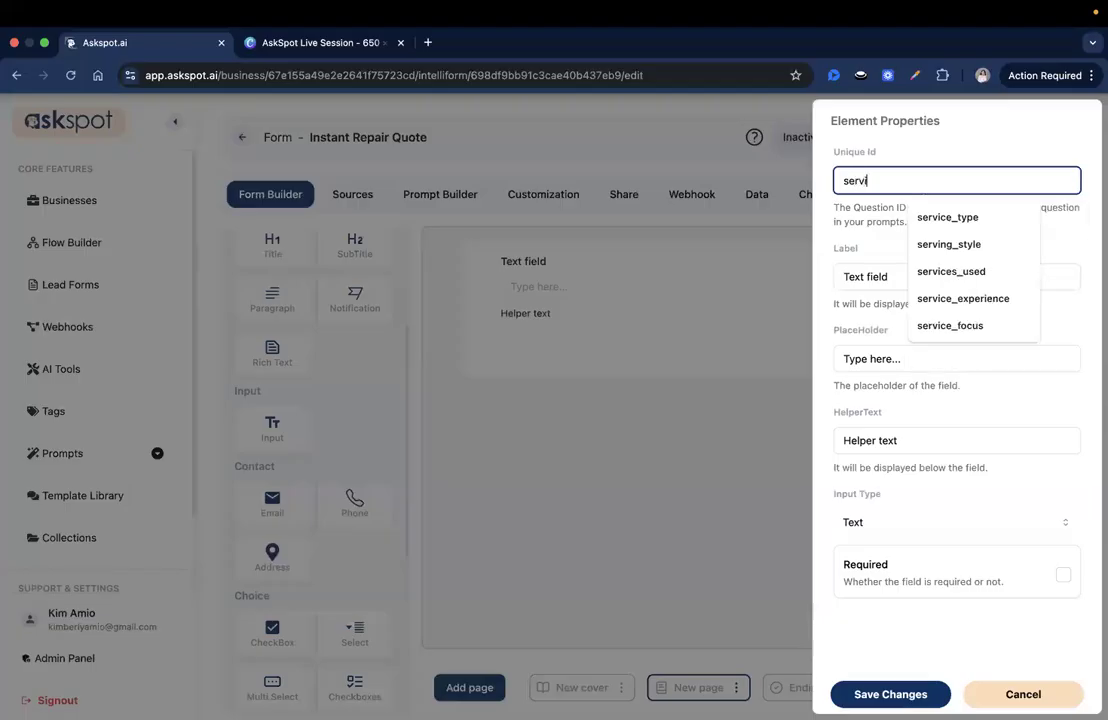
key(Down)
key(Return)
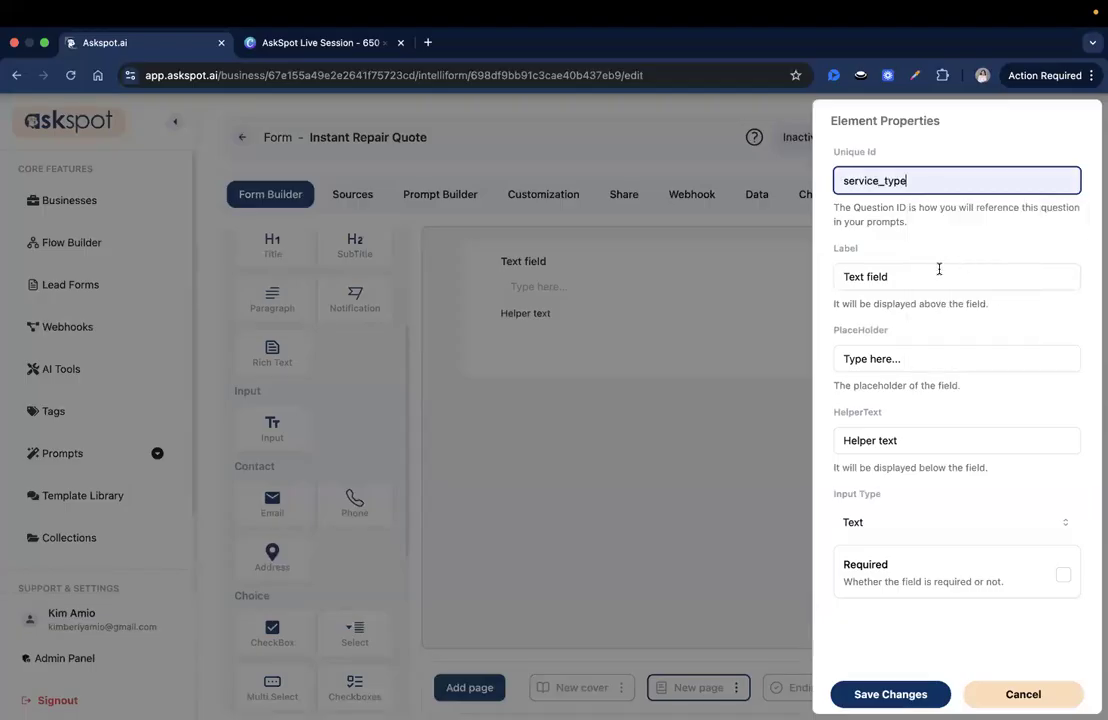
Label it 'What type of job do you need help with?' and paste the project-description placeholder
triple_click(927, 275)
text(What typ)
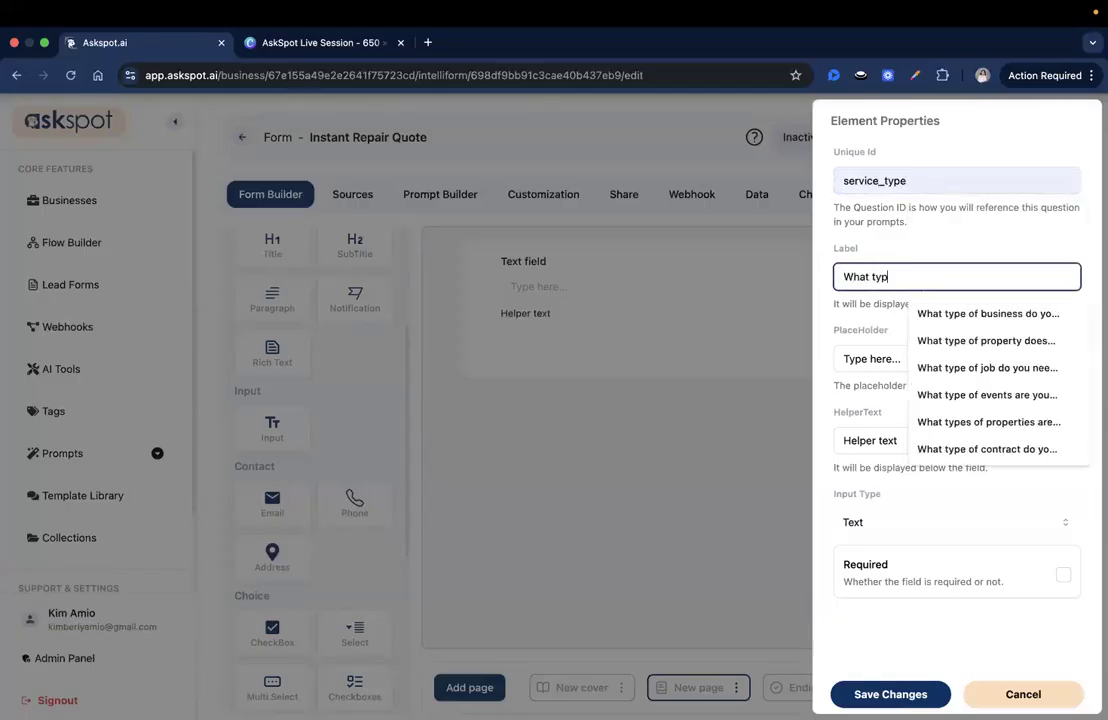
text(e of job)
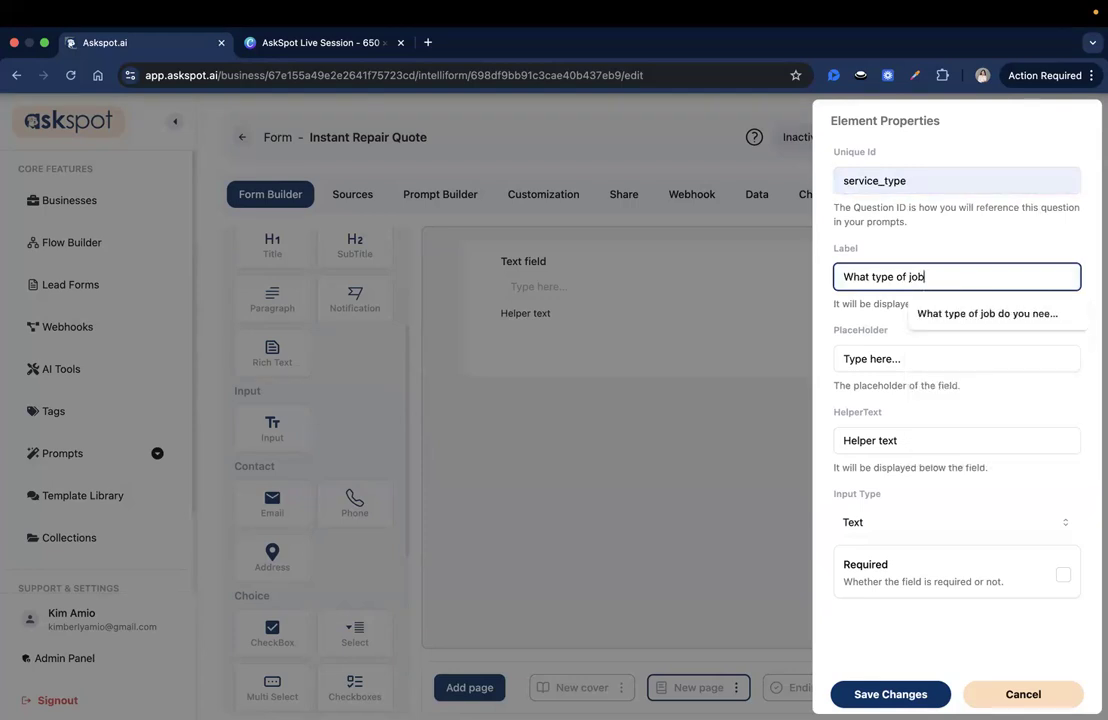
key(Down)
key(Return)
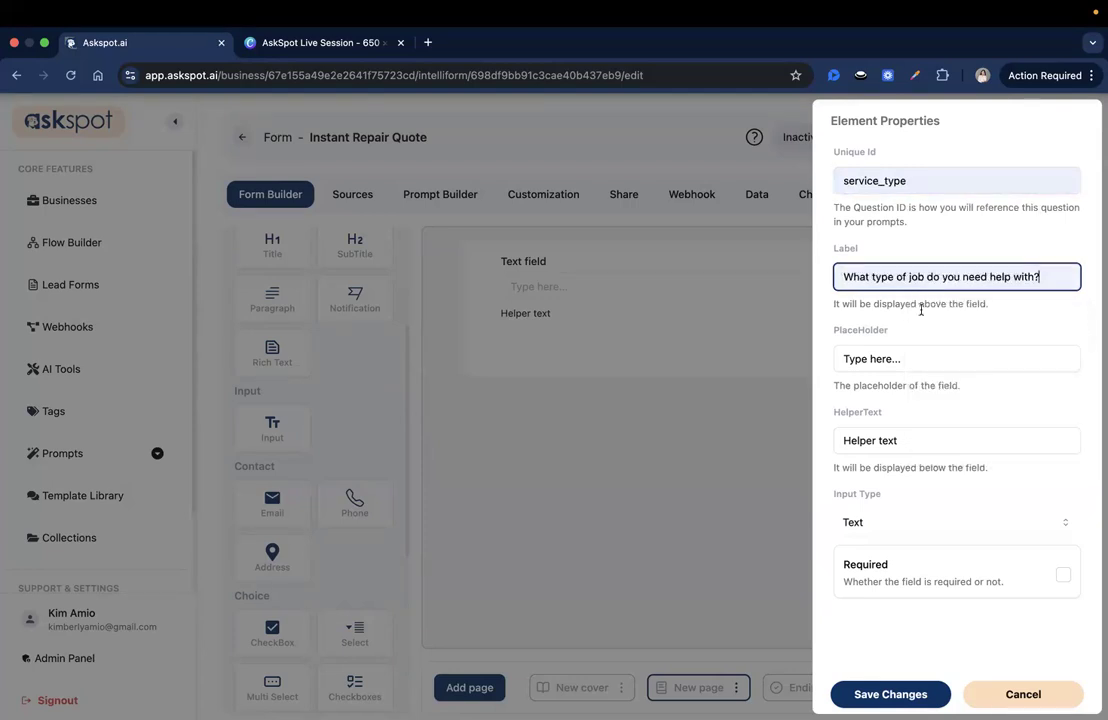
key(super+Tab)
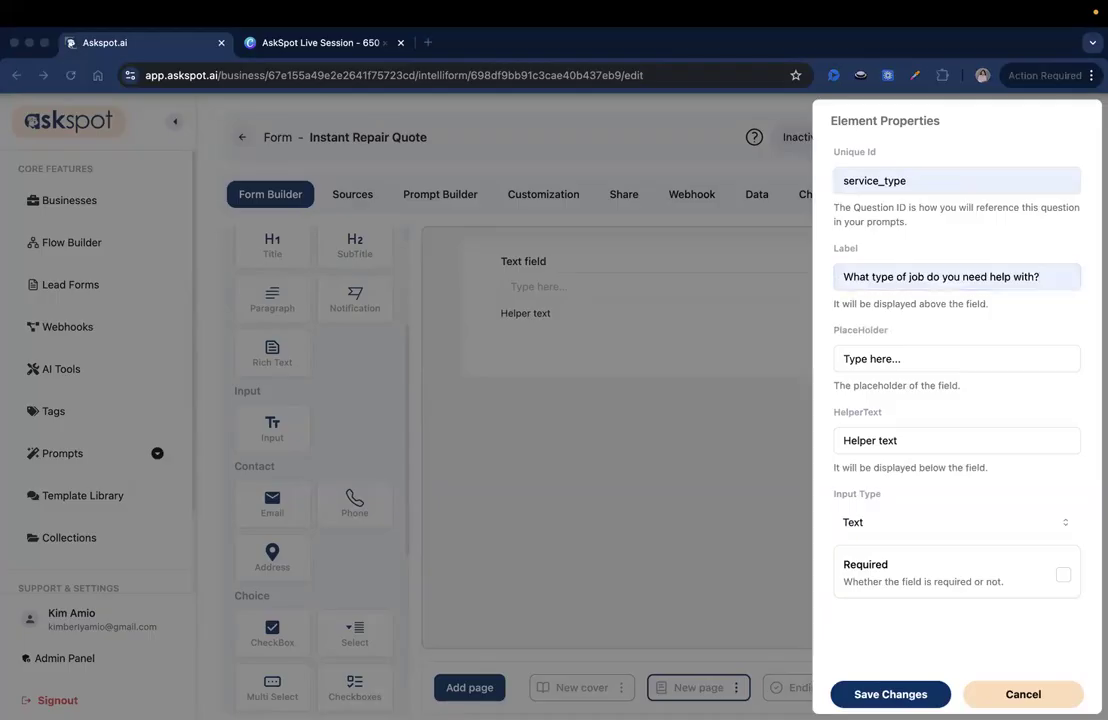
click(886, 359)
double_click(886, 359)
text(Enter the option that best describes your project.)
drag(870, 358, 967, 361)
double_click(960, 361)
drag(1060, 362, 1081, 361)
click(975, 365)
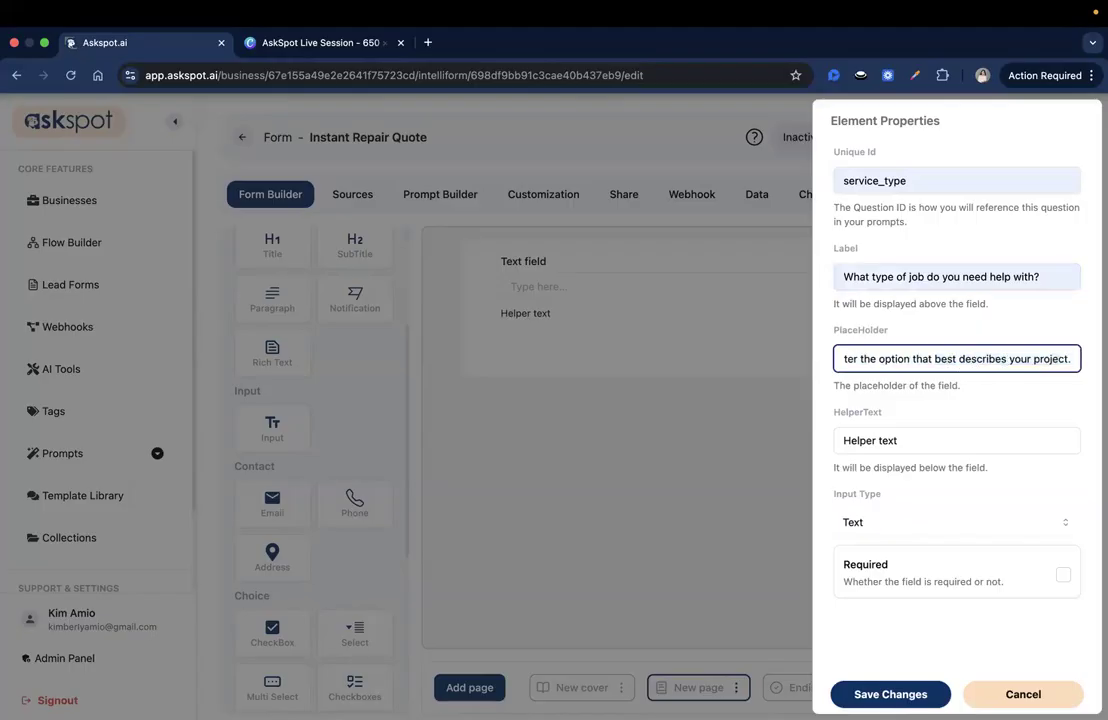
Paste the job options as helper text, set the input type to Textarea, and save
key(super+Tab)
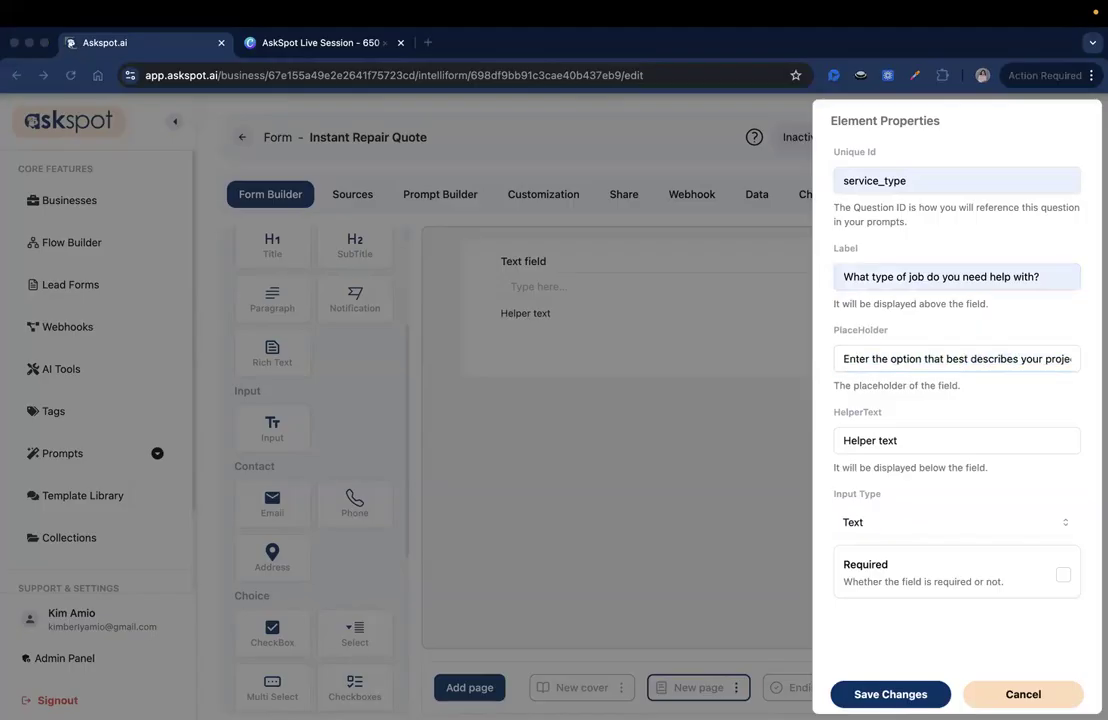
click(865, 443)
key(super+a)
key(super+v)
key(super+a)
click(868, 445)
drag(865, 445, 1082, 441)
click(1060, 441)
click(1034, 502)
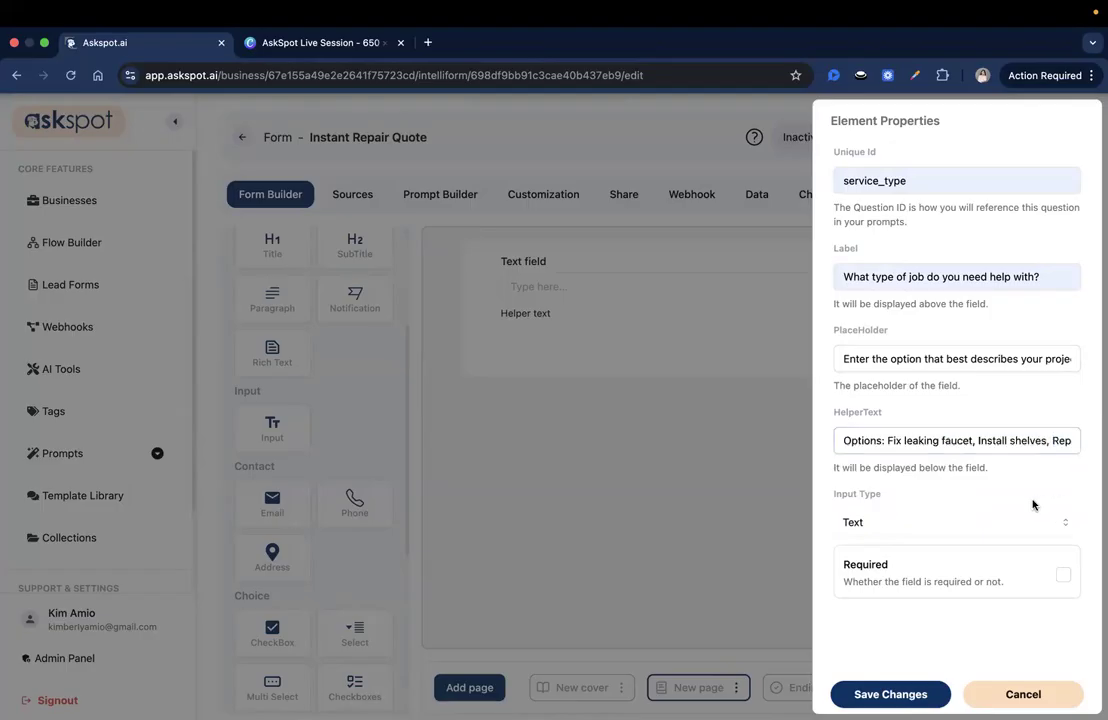
click(875, 524)
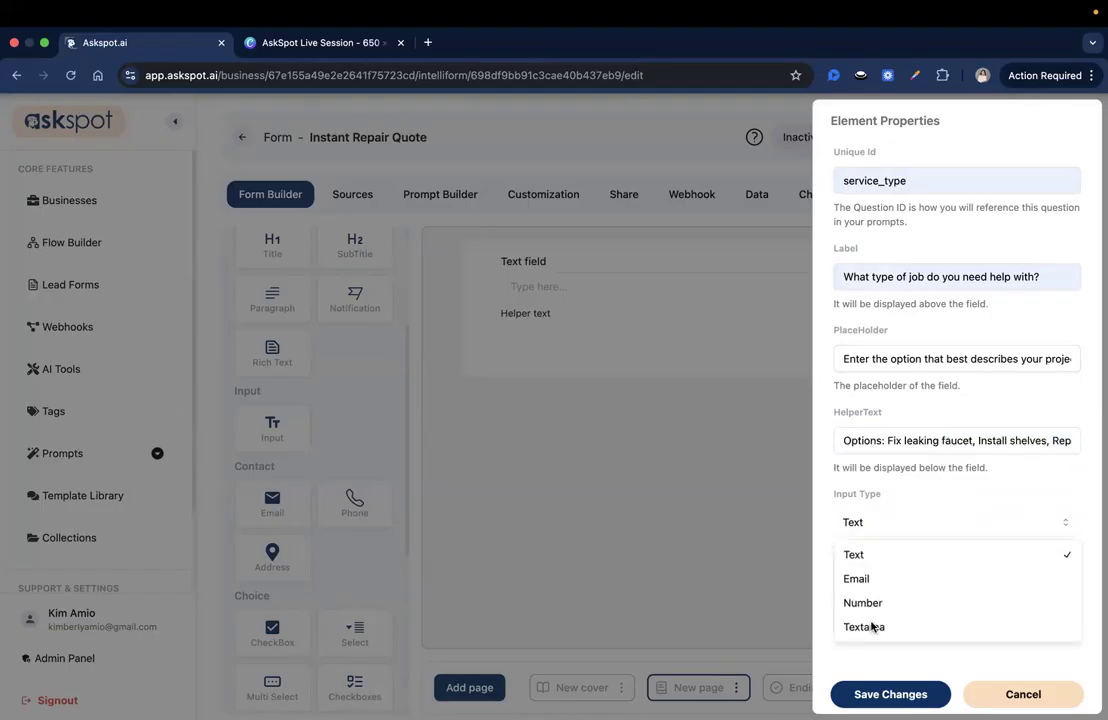
click(865, 628)
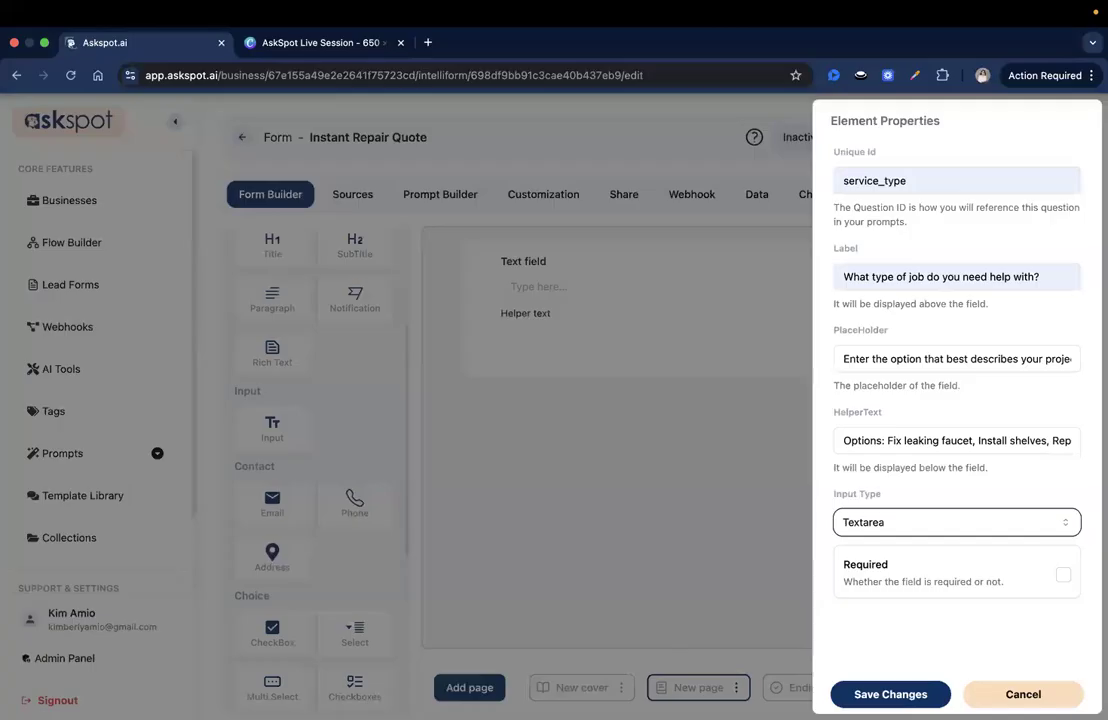
click(870, 694)
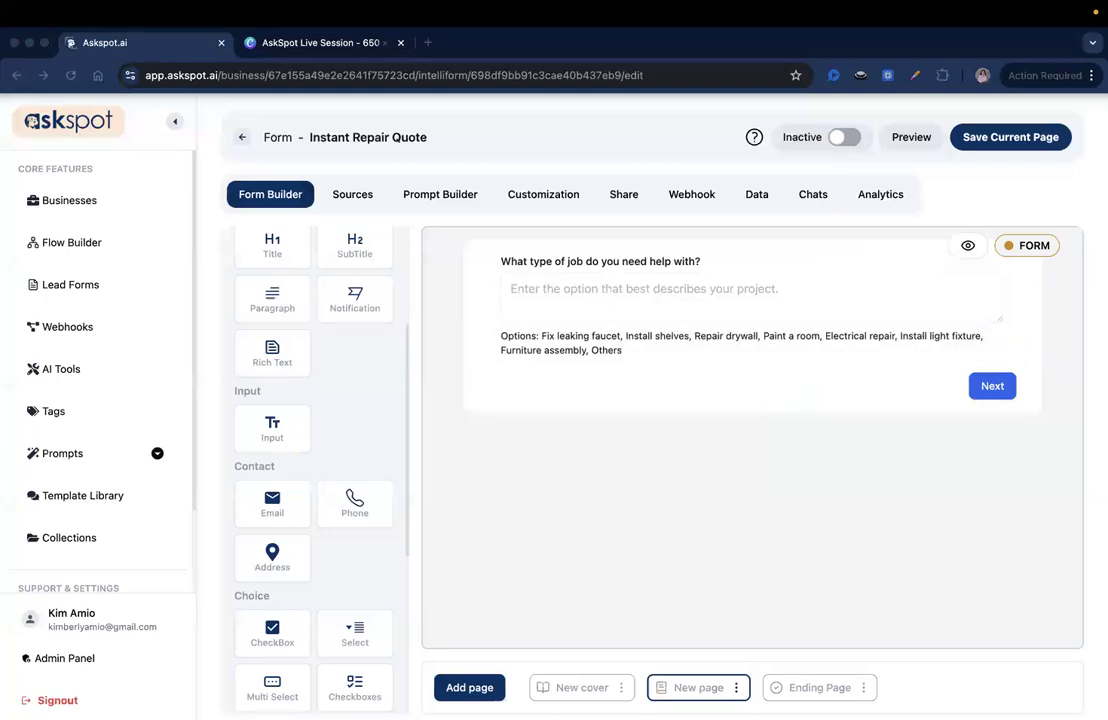
Add a second text input with id job_description and paste the detailed job description label
scroll(307, 482, up, 3)
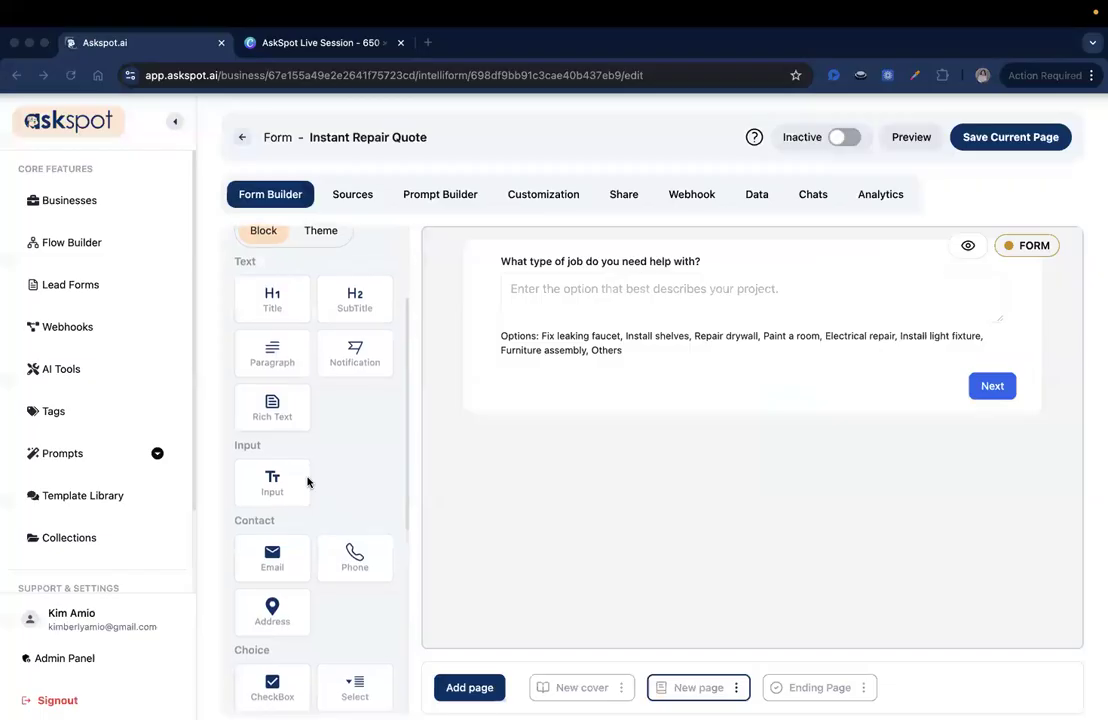
scroll(295, 395, down, 3)
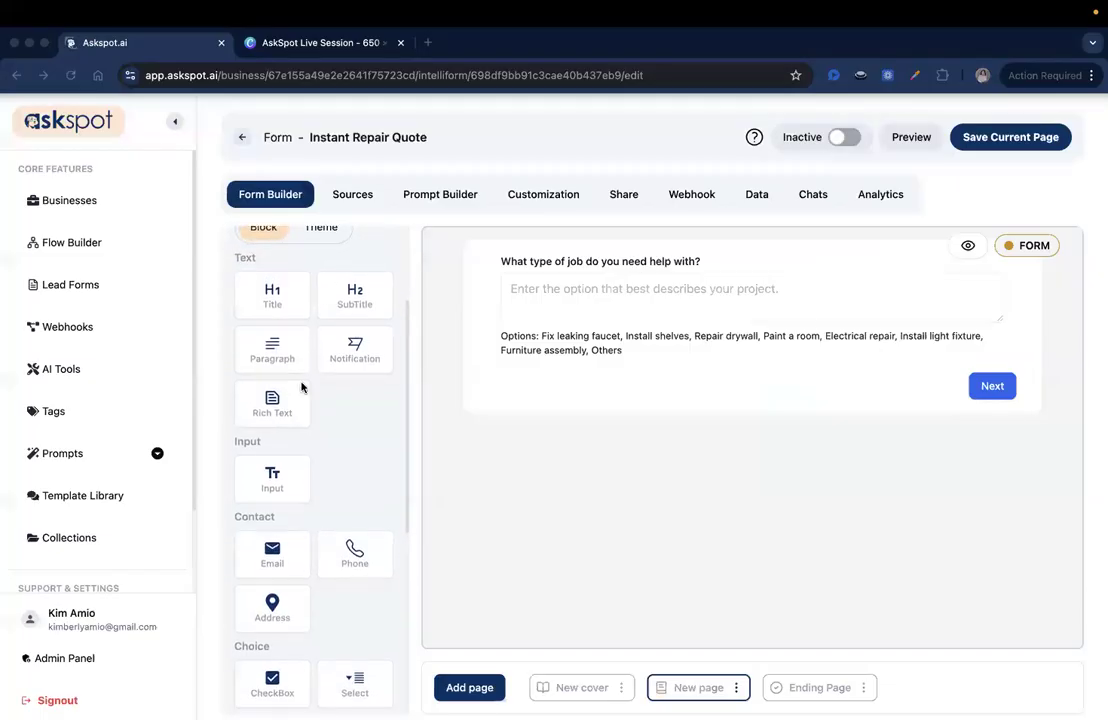
drag(276, 401, 547, 400)
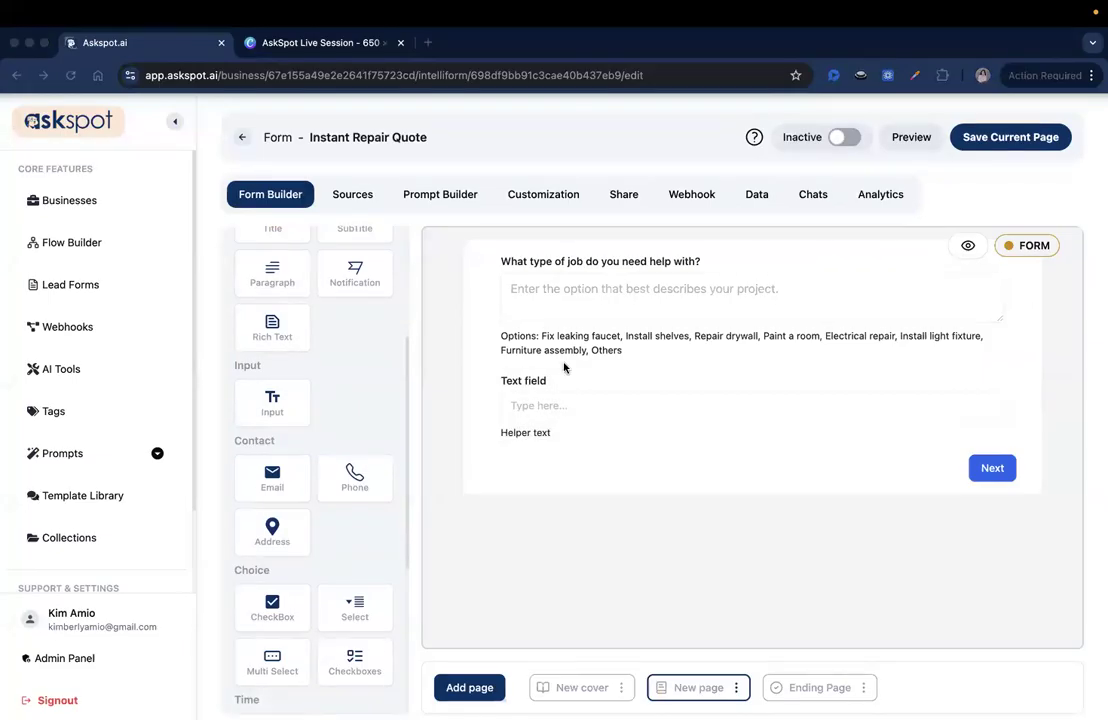
click(572, 397)
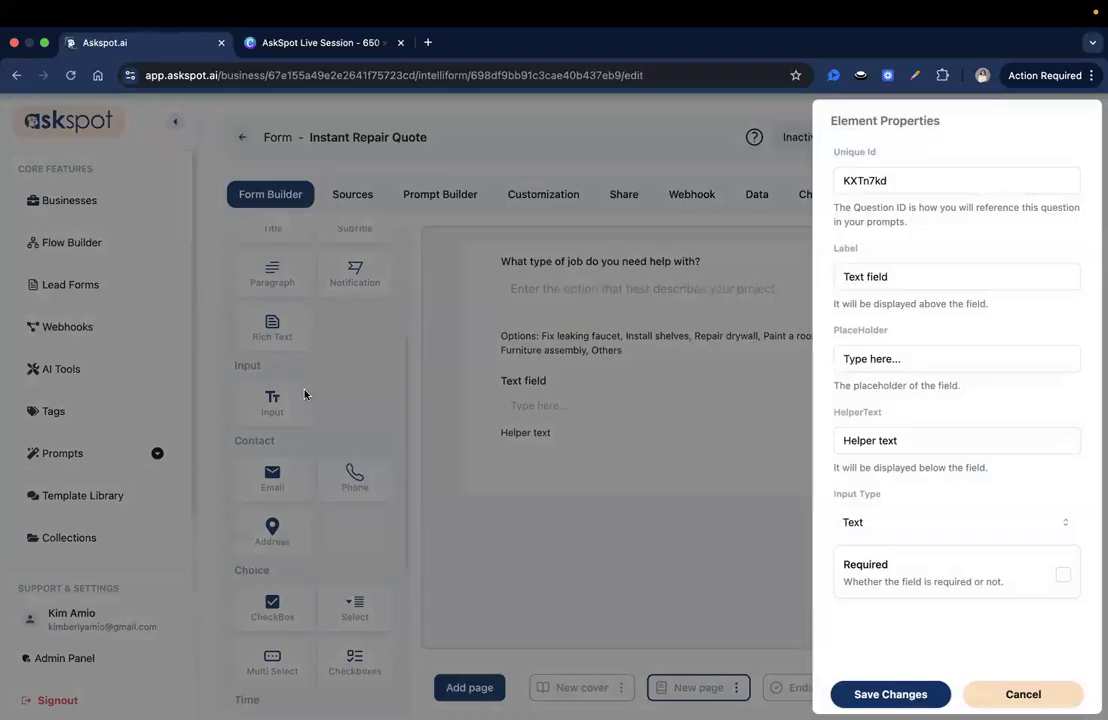
double_click(875, 180)
text(job_description)
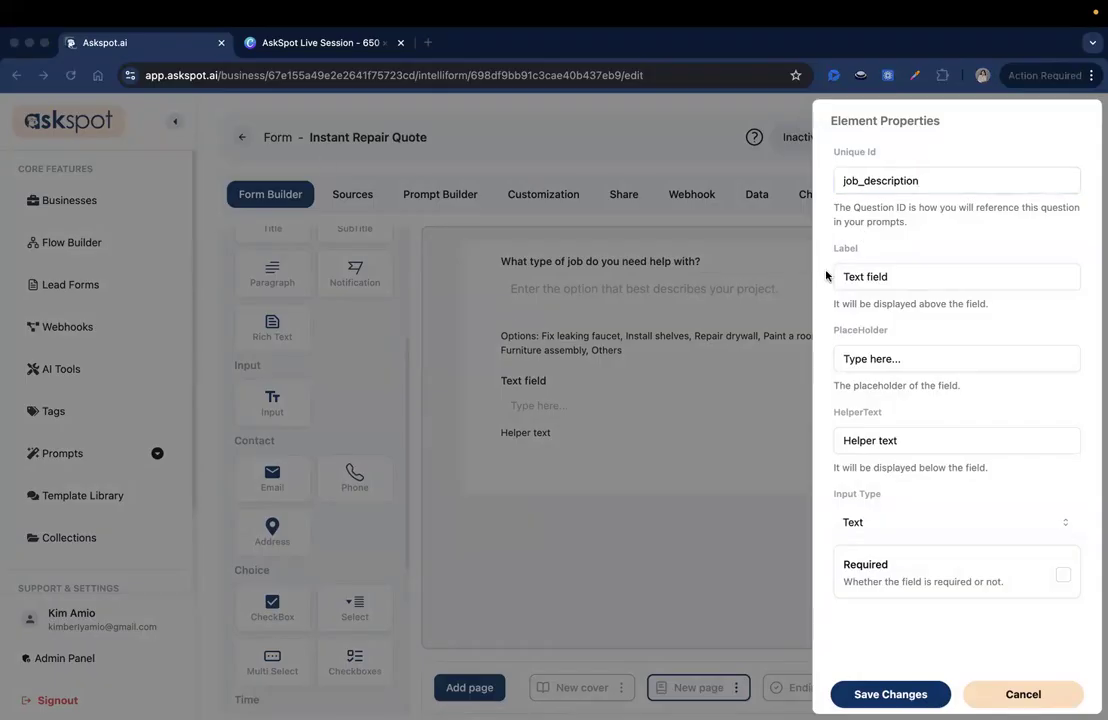
triple_click(850, 276)
text(Please describe the job in more detail)
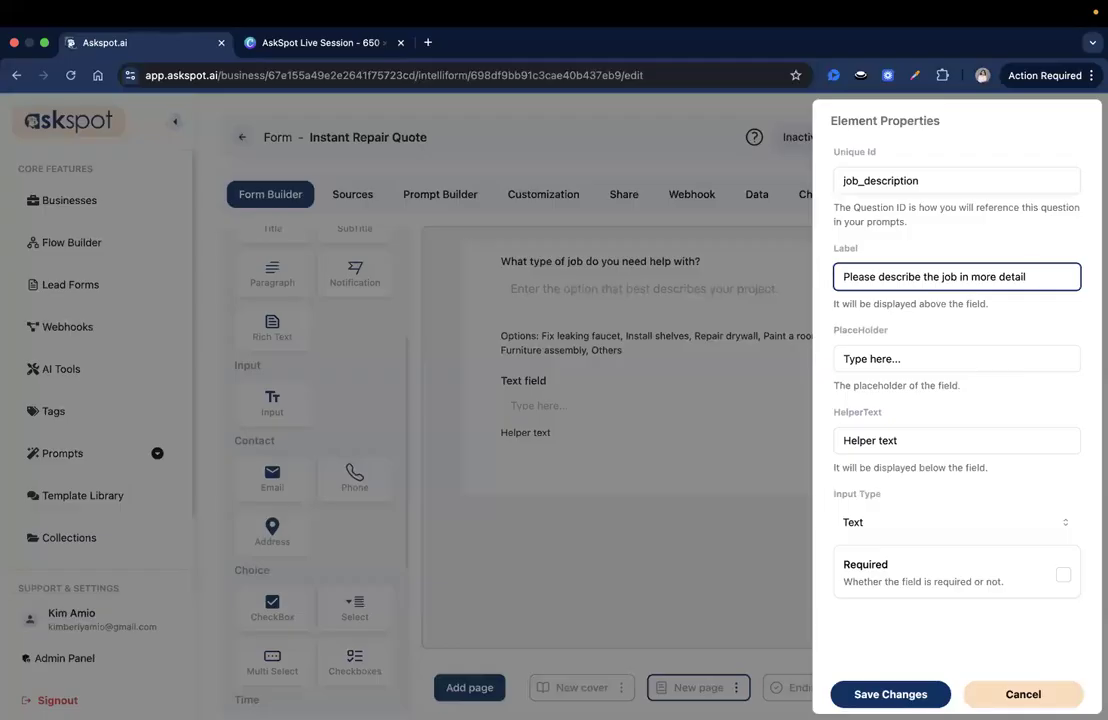
Paste the faucet-example text into the job description field's placeholder
triple_click(897, 358)
key(super+v)
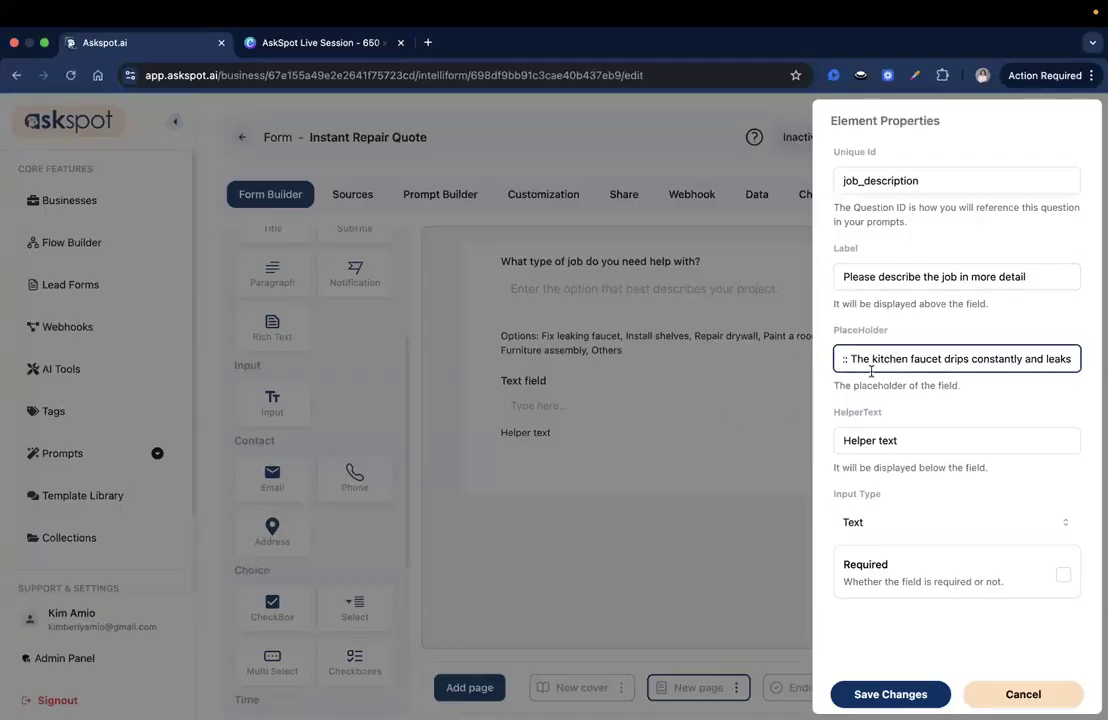
drag(860, 358, 1071, 359)
click(1012, 359)
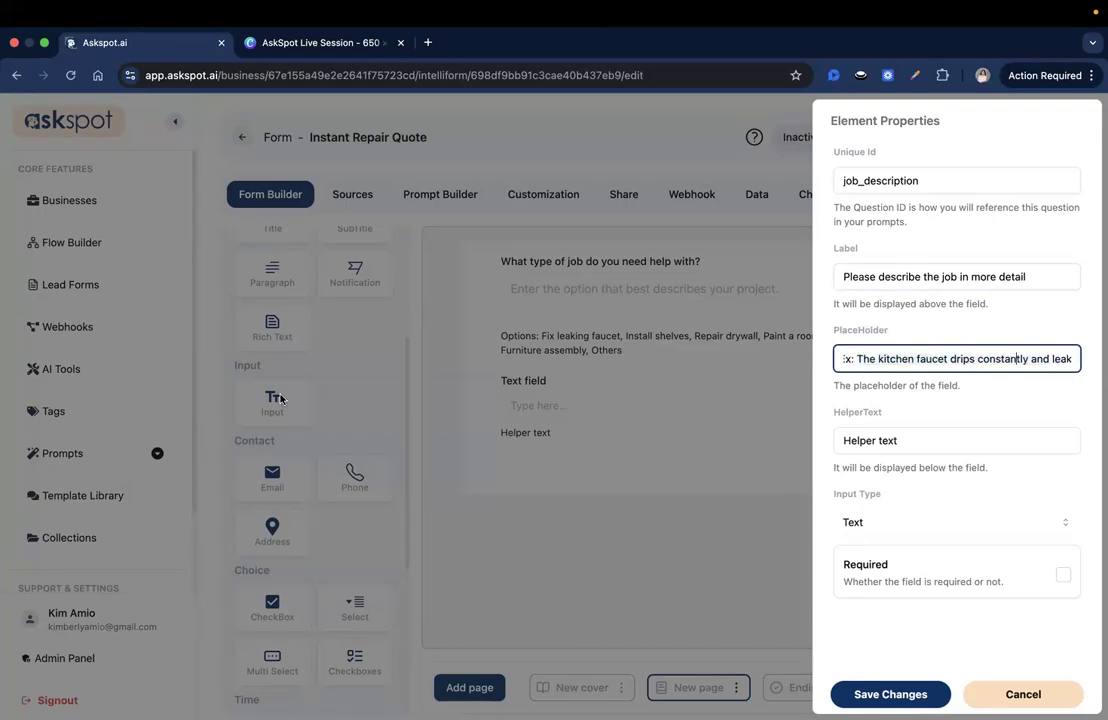
Paste helper text asking for size, location and materials, then save the field
key(super+Tab)
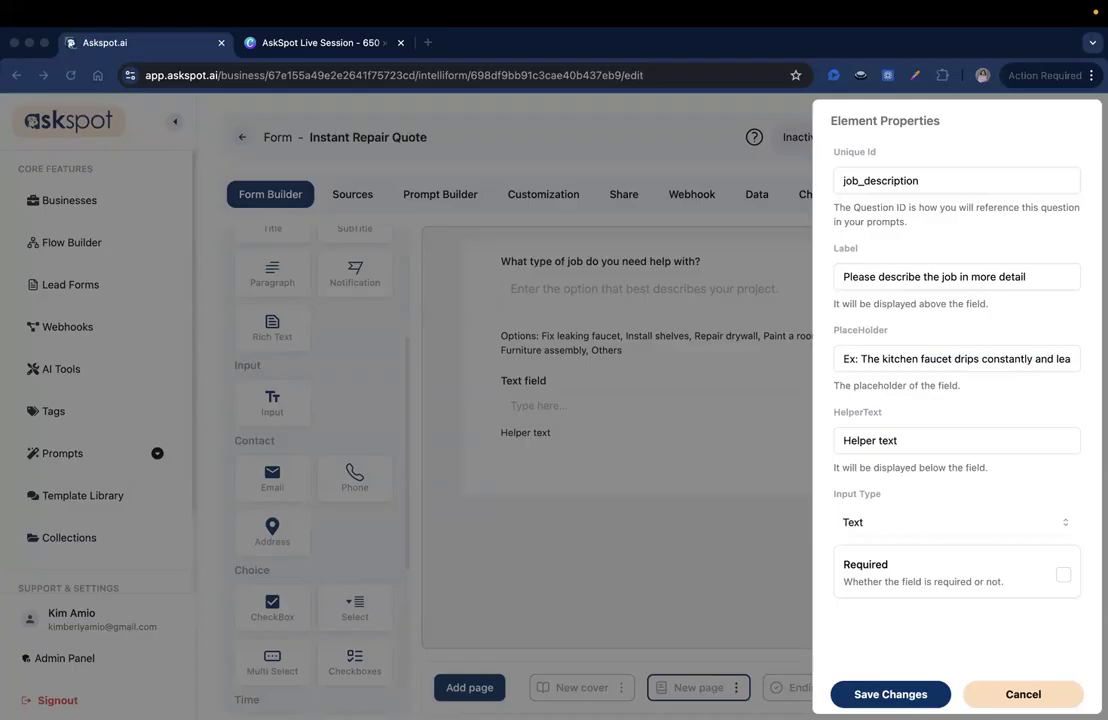
click(853, 439)
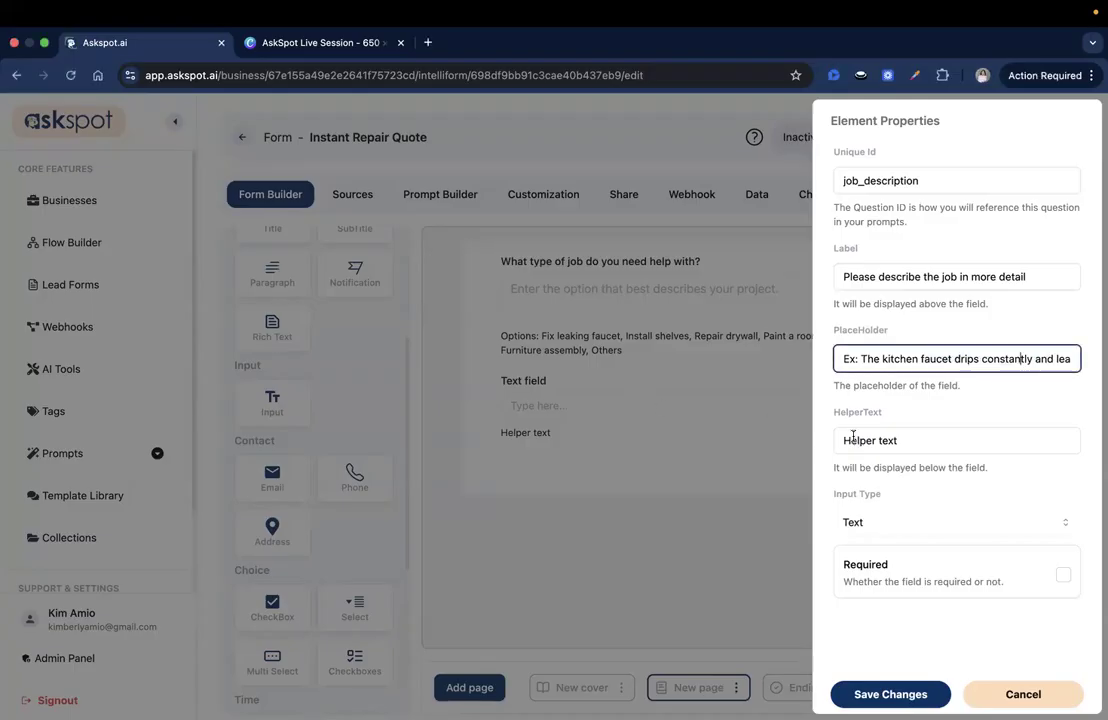
triple_click(853, 439)
key(super+v)
drag(853, 440, 749, 421)
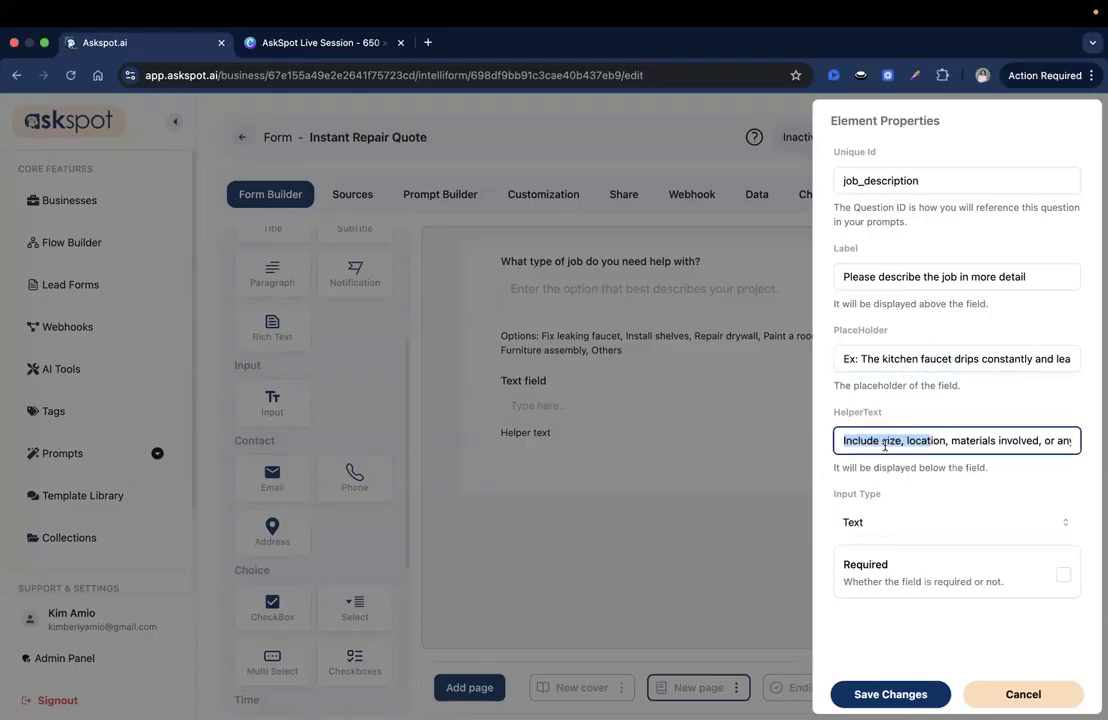
click(884, 443)
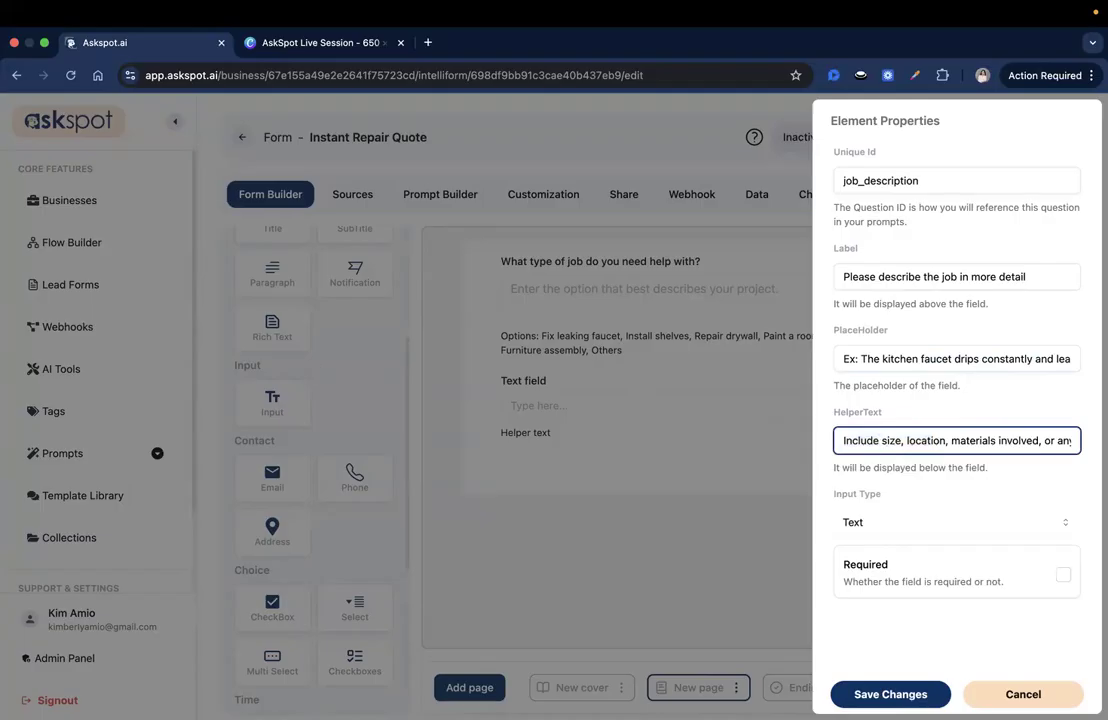
key(super+Tab)
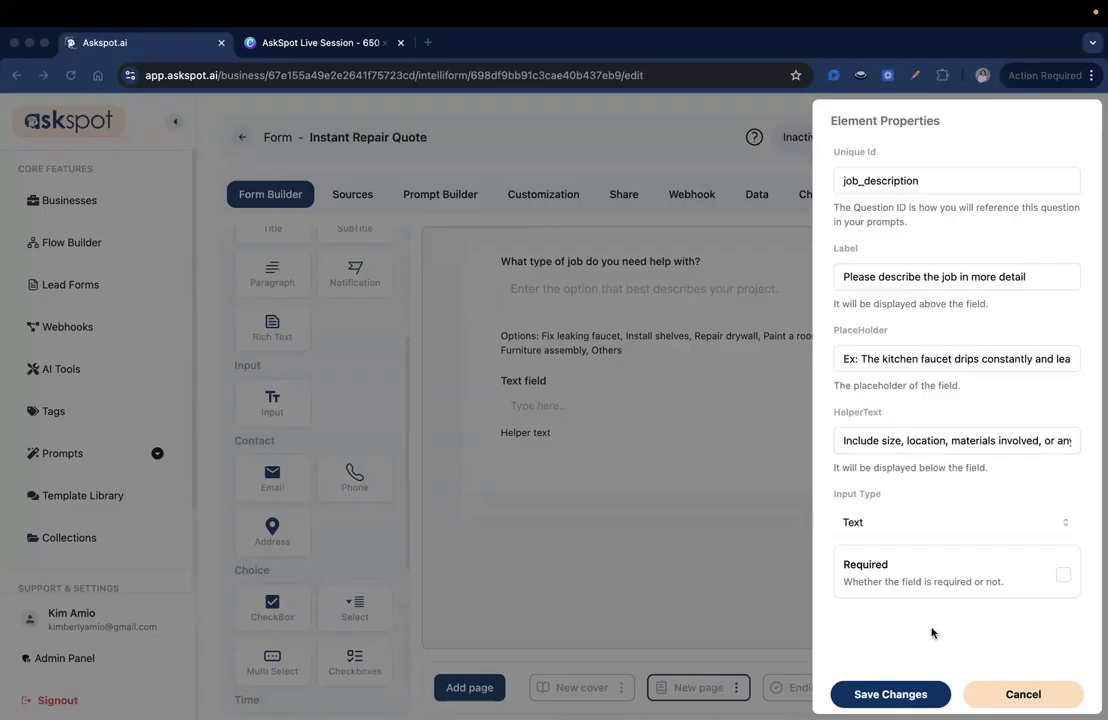
key(super+Tab)
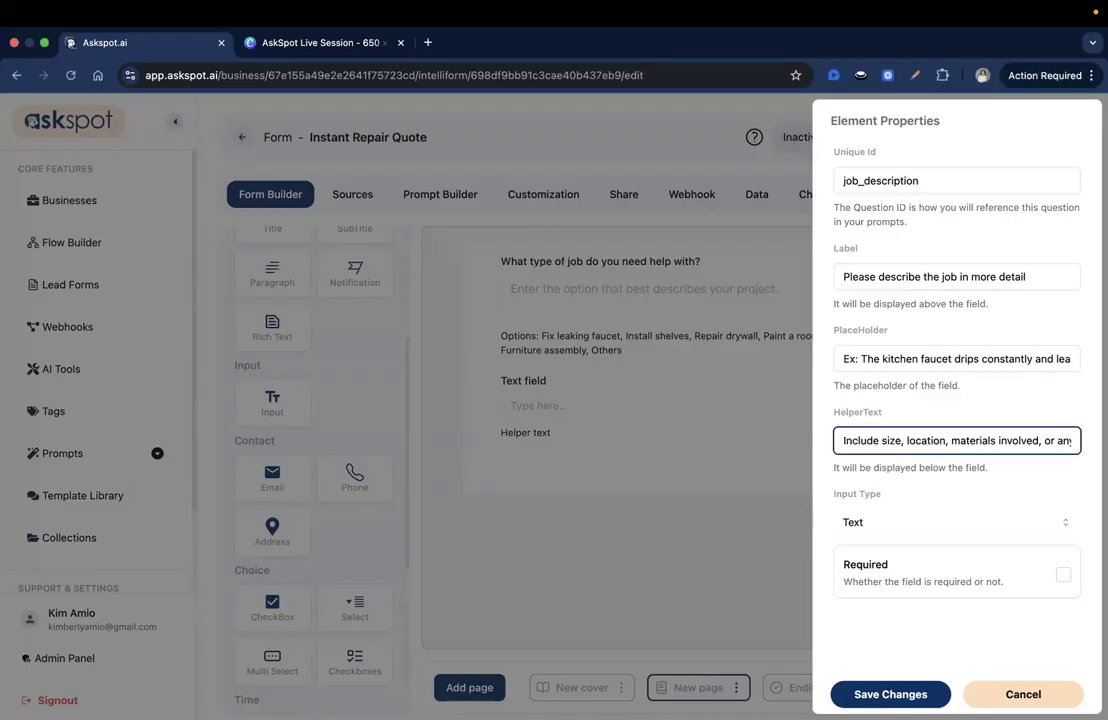
click(848, 694)
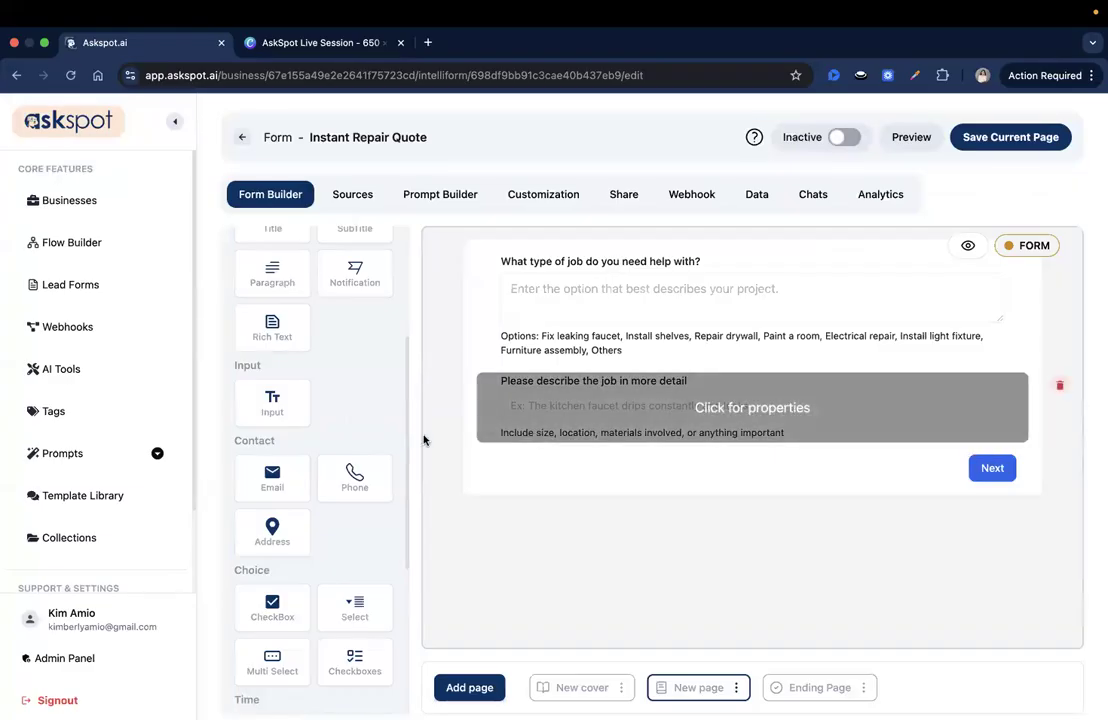
Drop a Select block below the job description and set its unique id to urgency_level
scroll(376, 435, down, 2)
scroll(366, 445, down, 2)
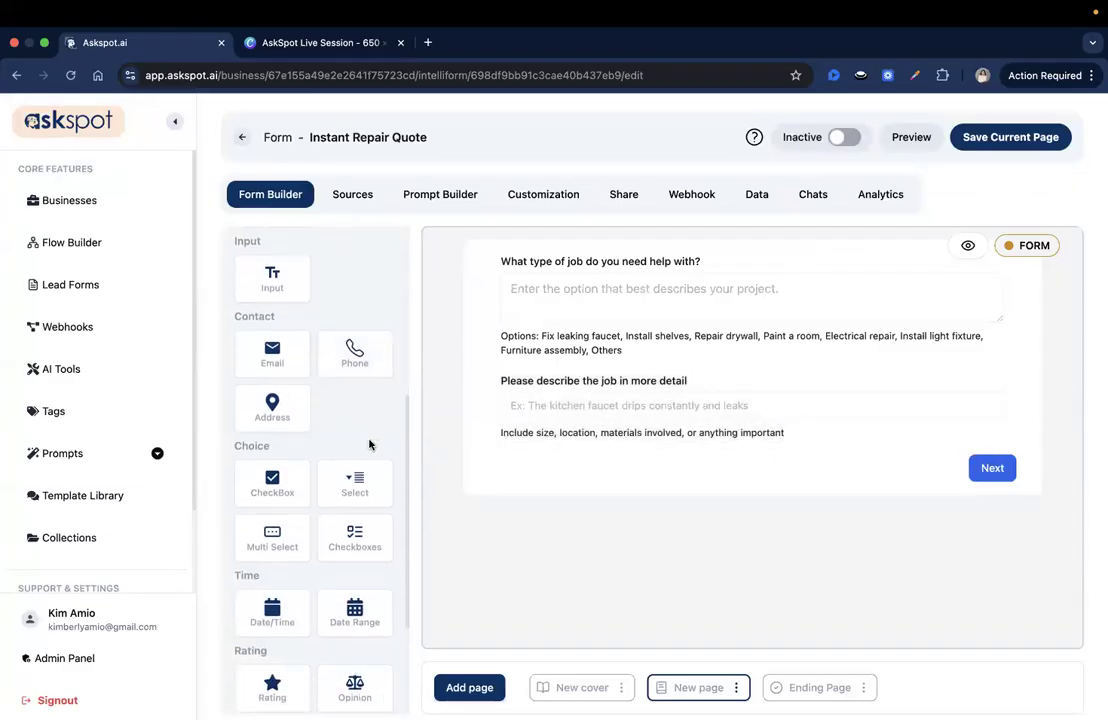
scroll(346, 462, down, 1)
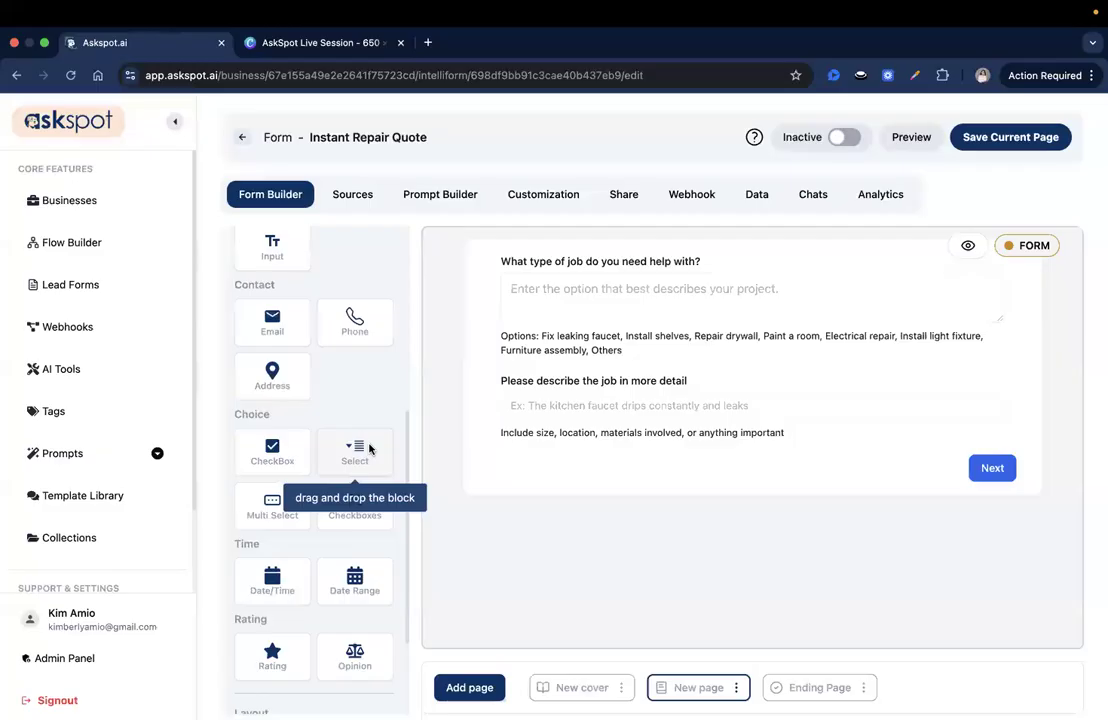
scroll(346, 459, down, 1)
drag(551, 468, 600, 447)
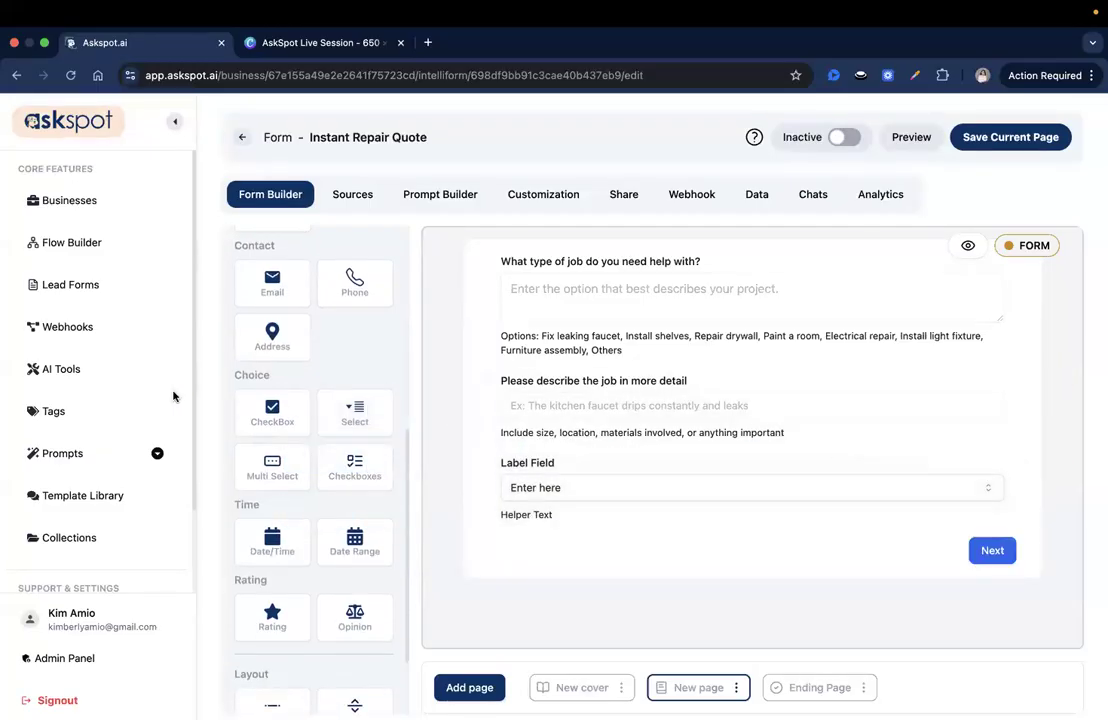
click(533, 515)
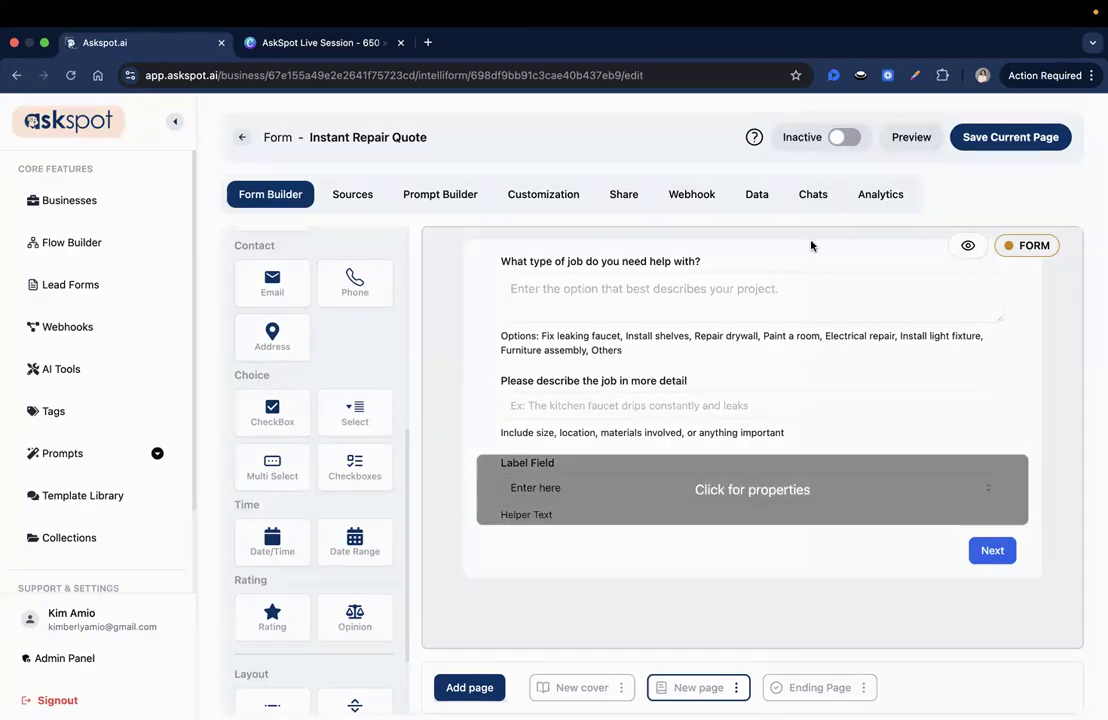
click(862, 181)
key(ctrl+a)
key(BackSpace)
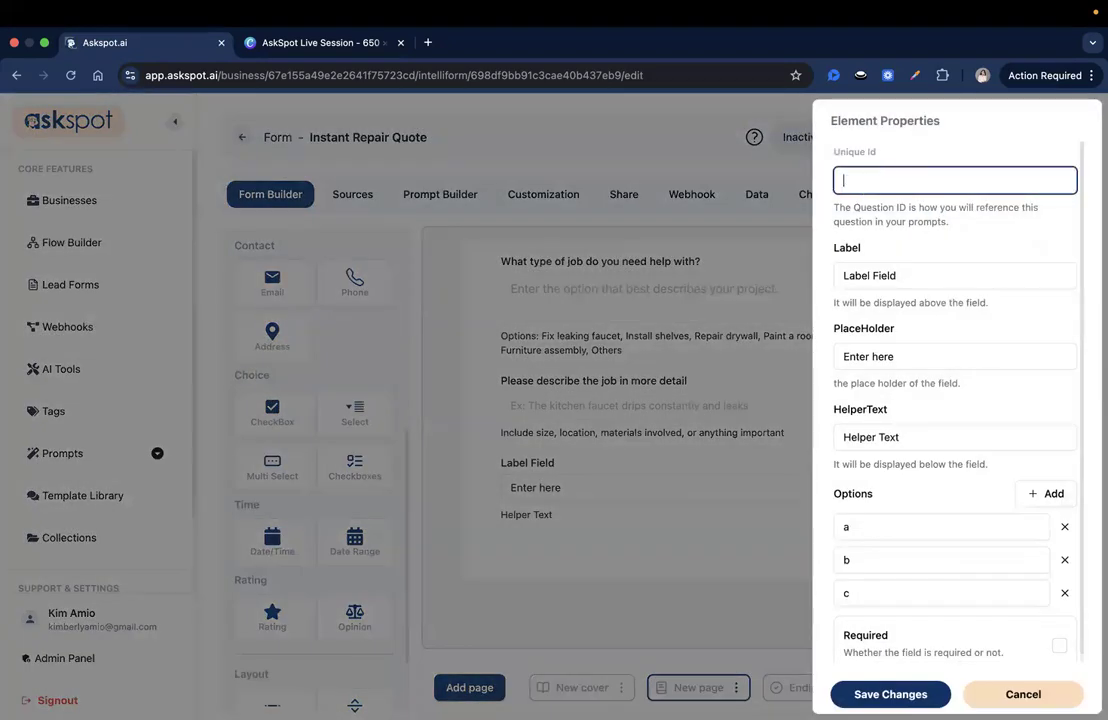
text(urgency_level)
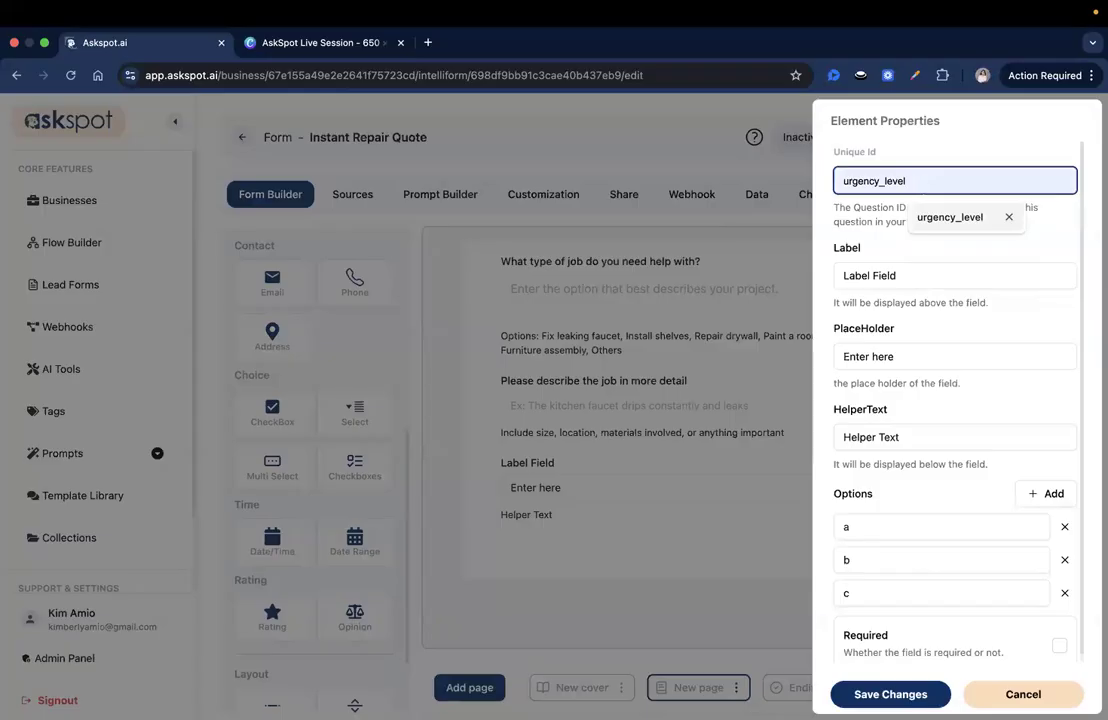
Label the dropdown 'How urgent is this job?' with placeholder 'Select urgency'
click(905, 267)
key(ctrl+a)
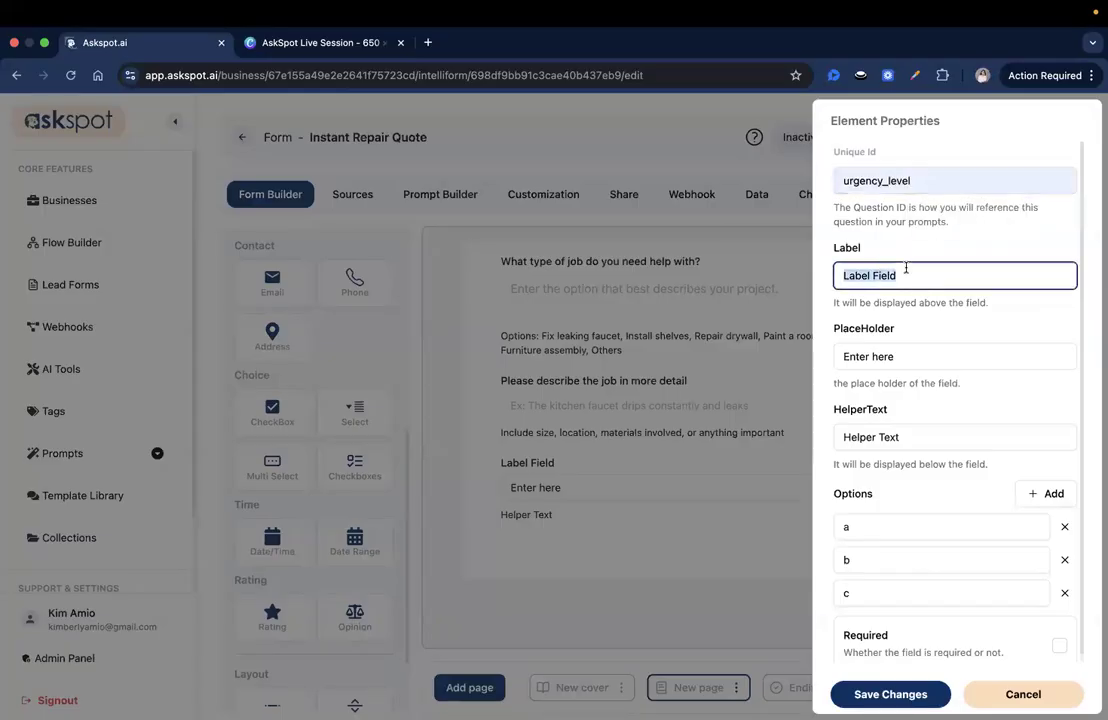
text(How urgent is this job?)
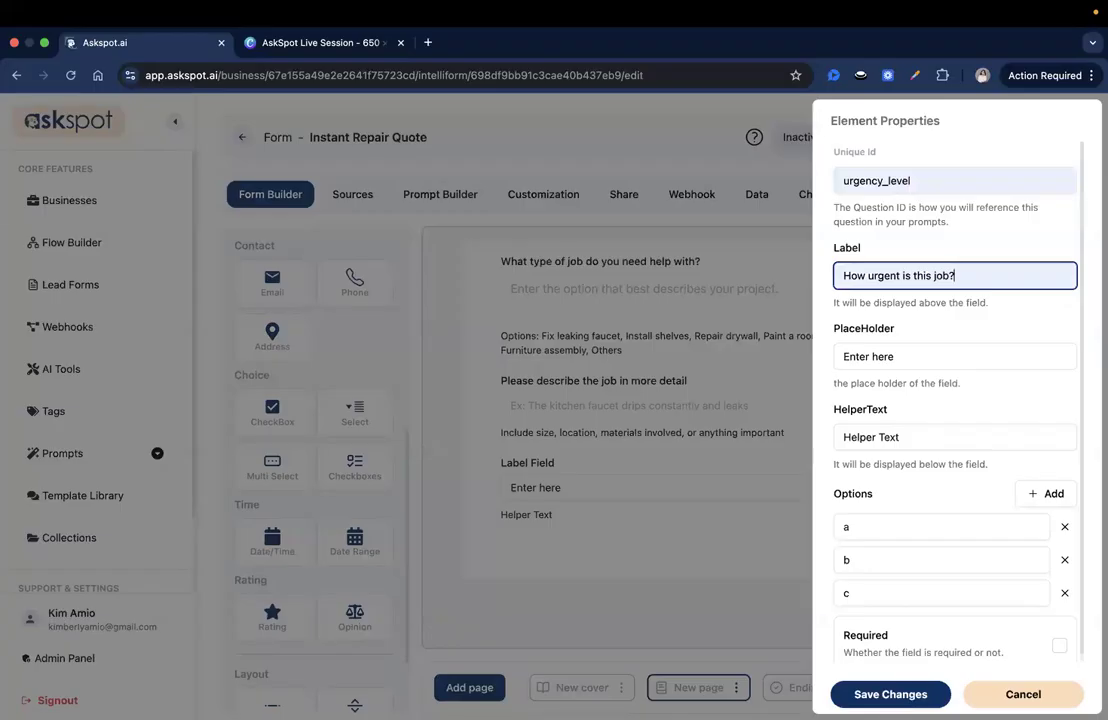
key(super+Tab)
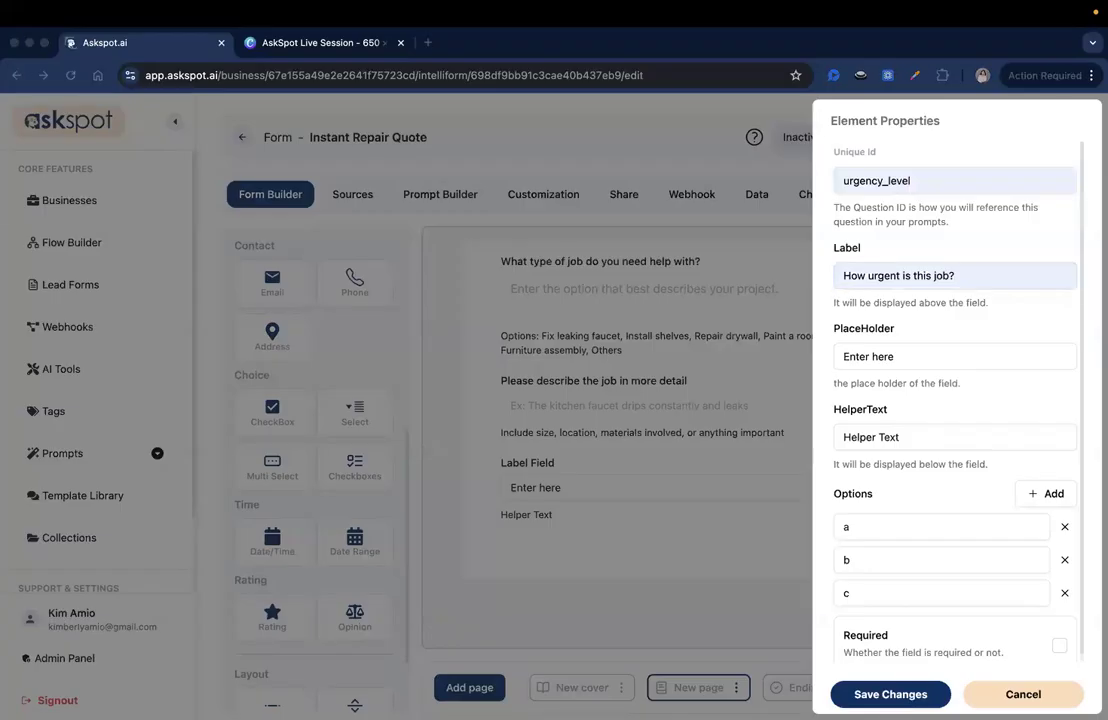
click(937, 356)
triple_click(937, 356)
text(Select urgency)
Replace the dropdown's default helper text with the scheduling-priority sentence
scroll(937, 356, down, 1)
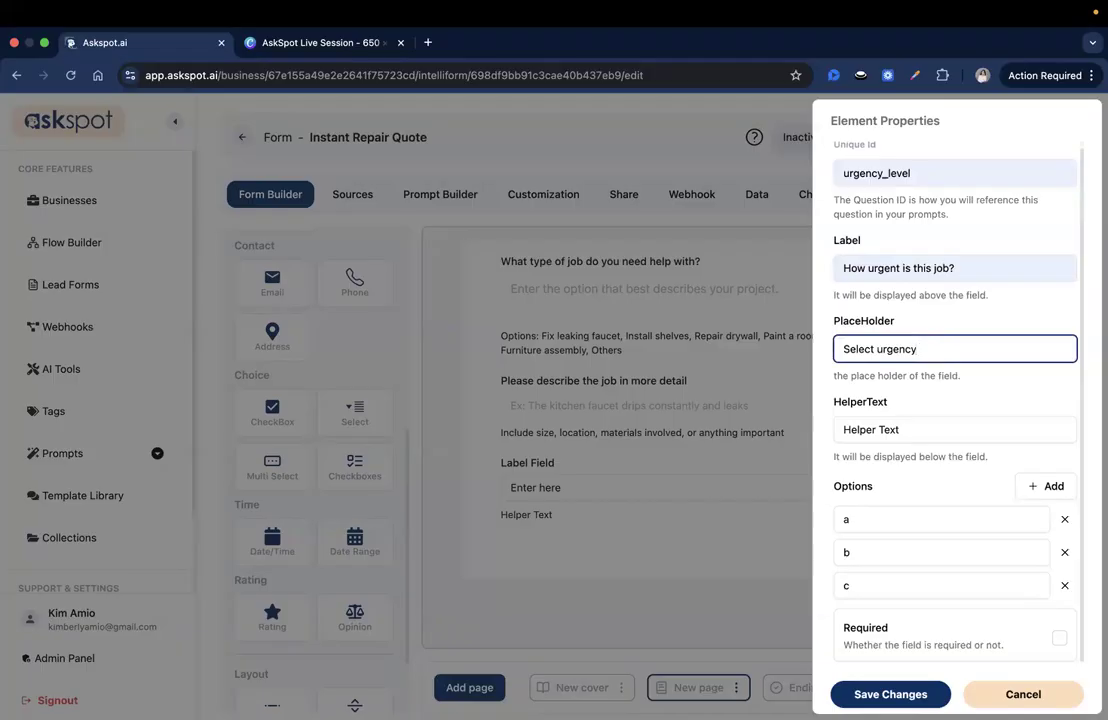
key(super+Tab)
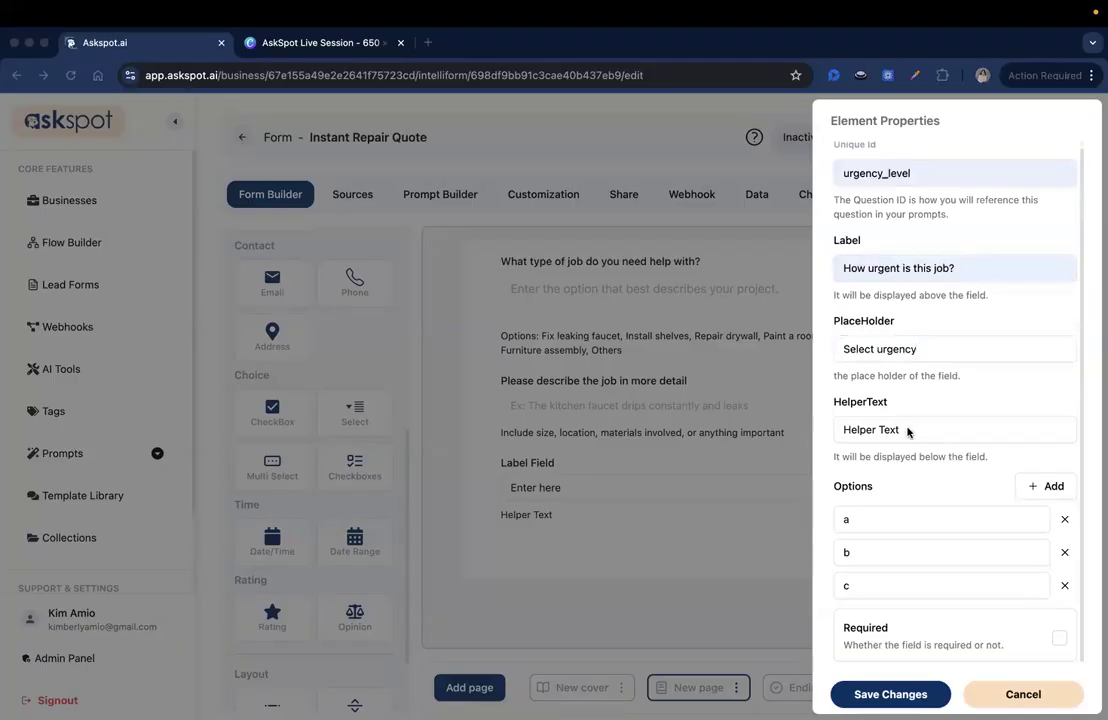
triple_click(908, 429)
text(This helps us determine scheduling priority and pricing range.)
drag(908, 428, 762, 431)
drag(951, 433, 1080, 436)
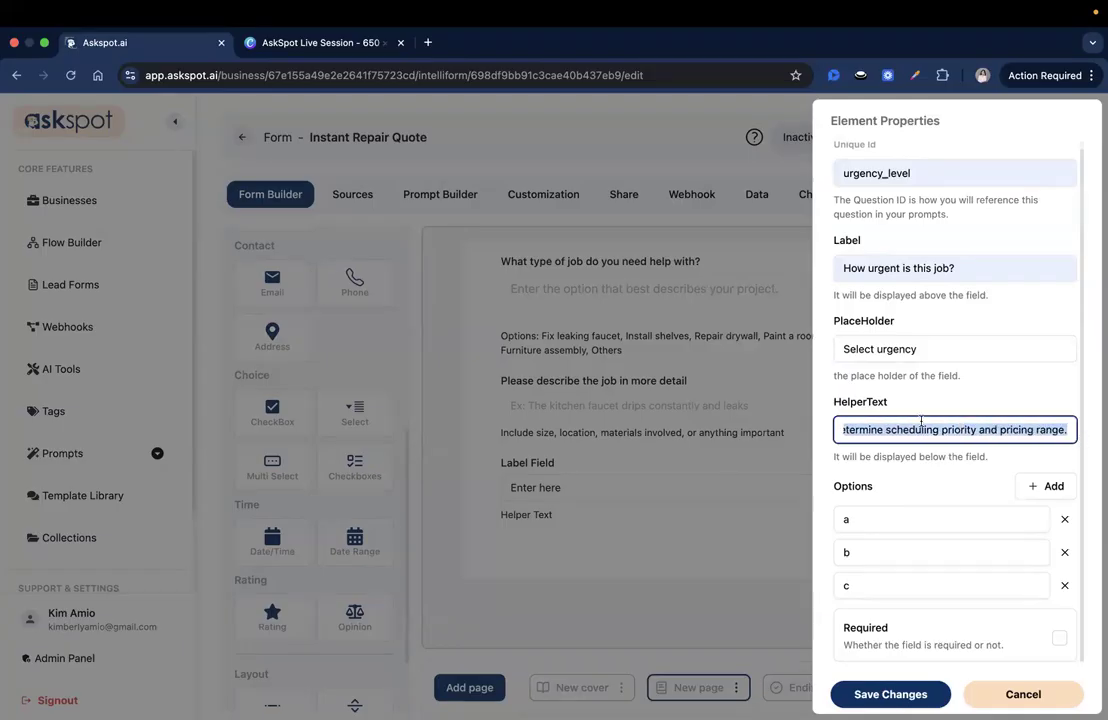
click(921, 421)
Set the first three options to Emergency (Within 24 hours), Within 3 days and Within a week
key(super+Tab)
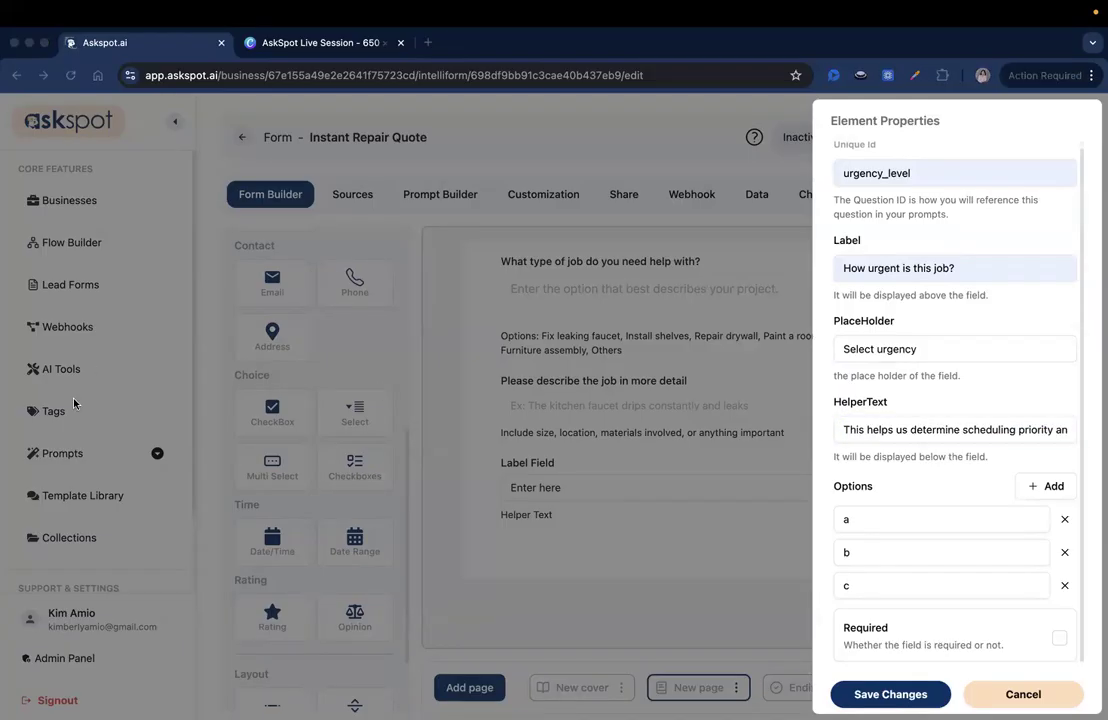
double_click(909, 517)
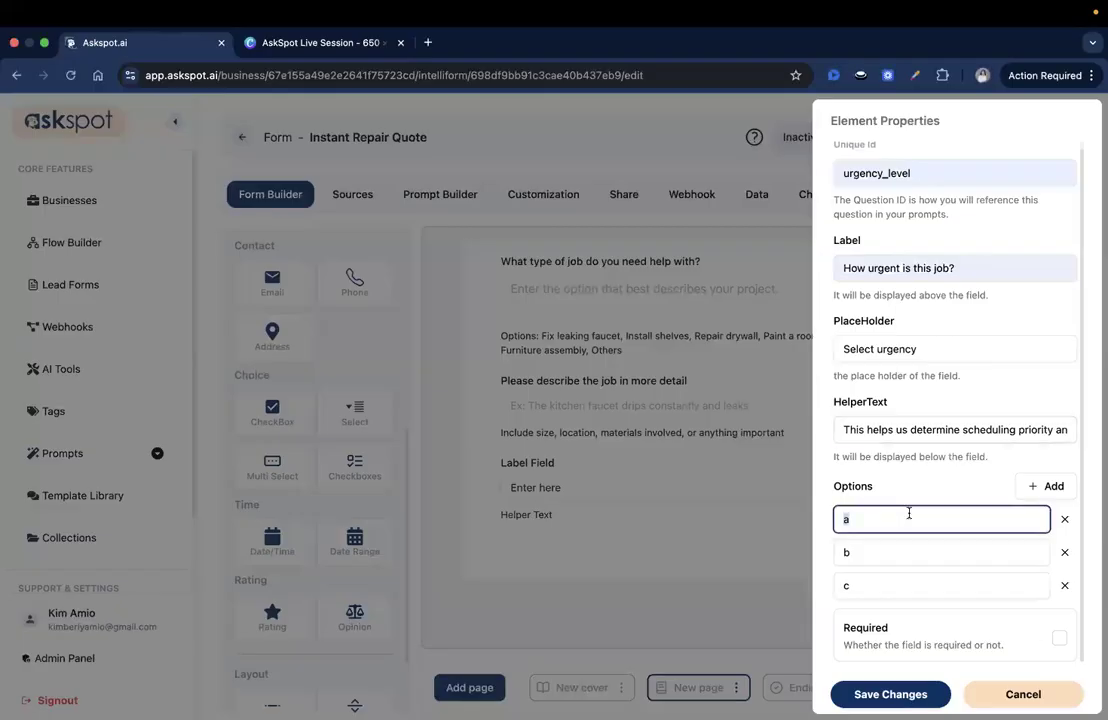
text(Emergency (Within 24 hours))
key(super+Tab)
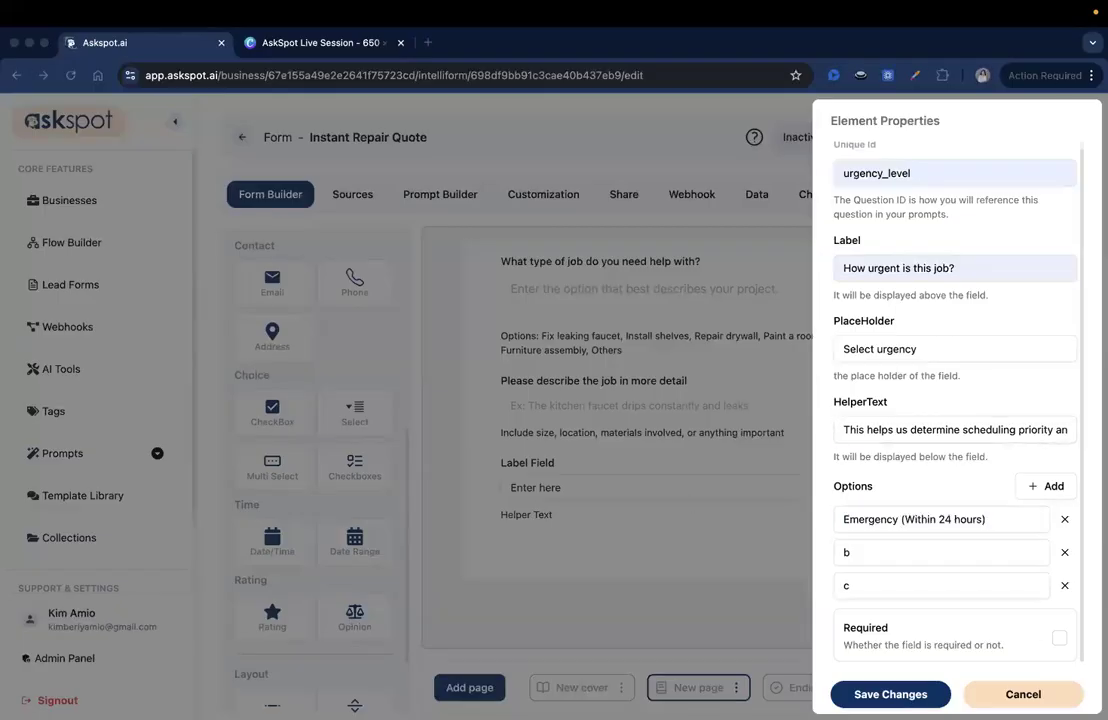
double_click(867, 552)
text(Within 3 days)
key(super+Tab)
double_click(847, 583)
text(Within a week)
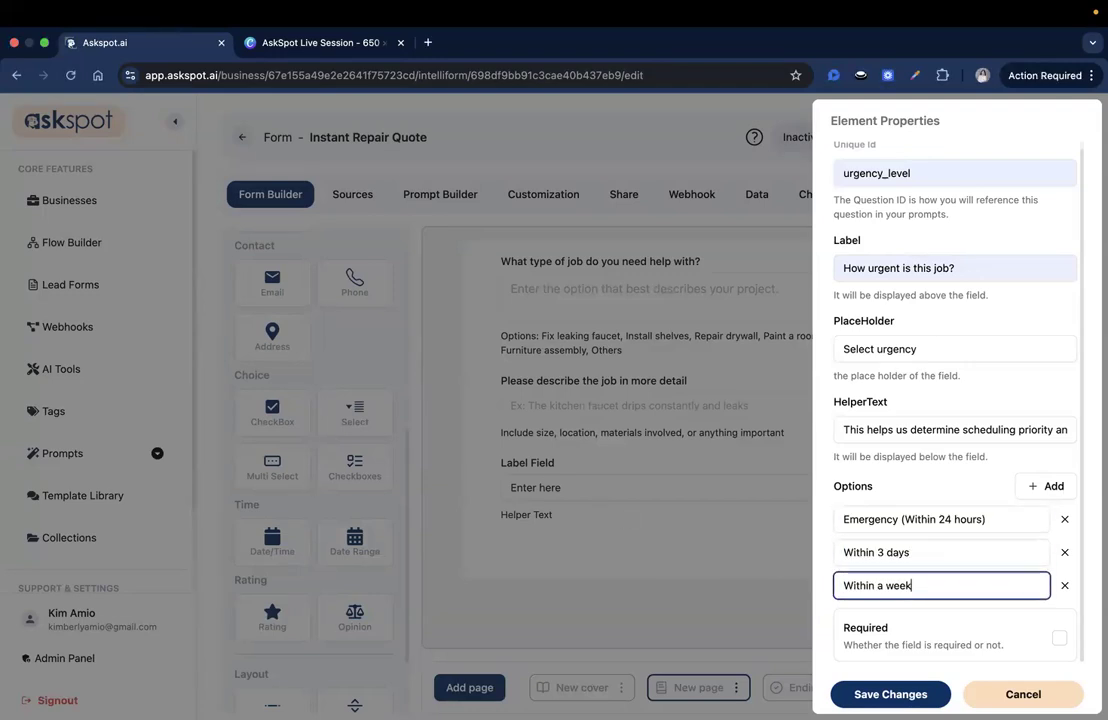
Add a fourth dropdown option, Flexible timing
key(super+Tab)
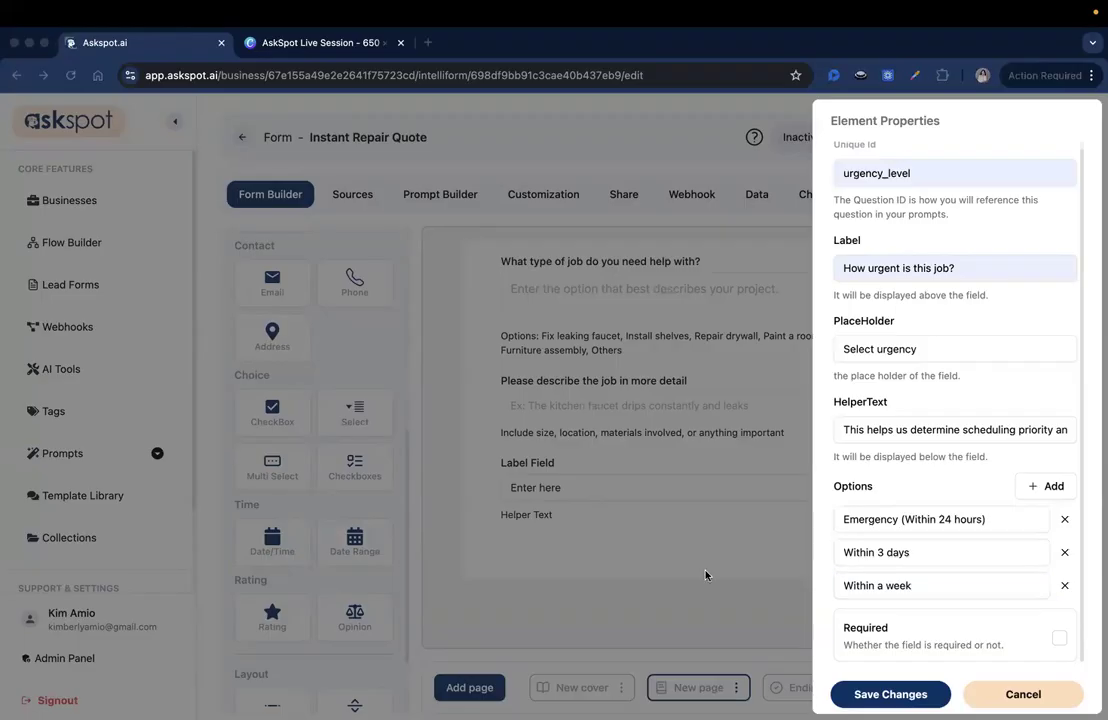
key(super+Tab)
click(1037, 494)
scroll(951, 579, down, 1)
click(917, 583)
key(super+a)
text(Flexible timing)
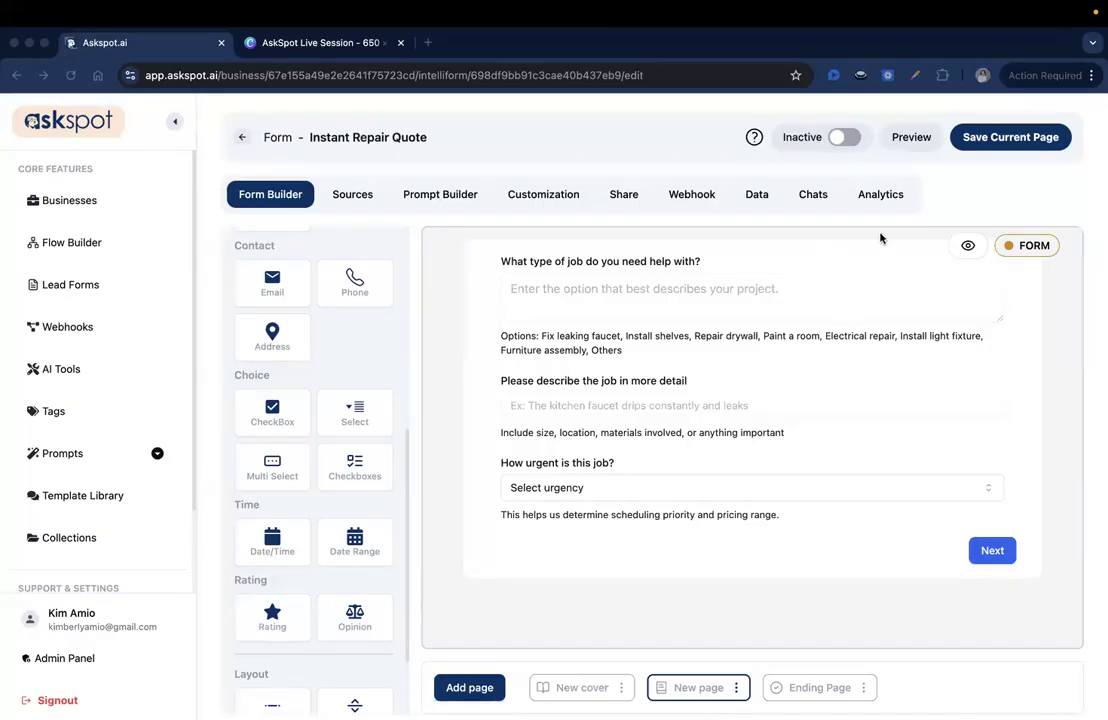
Add a text input below the urgency question and set its unique id to job_location
scroll(313, 473, down, 1)
scroll(313, 470, up, 4)
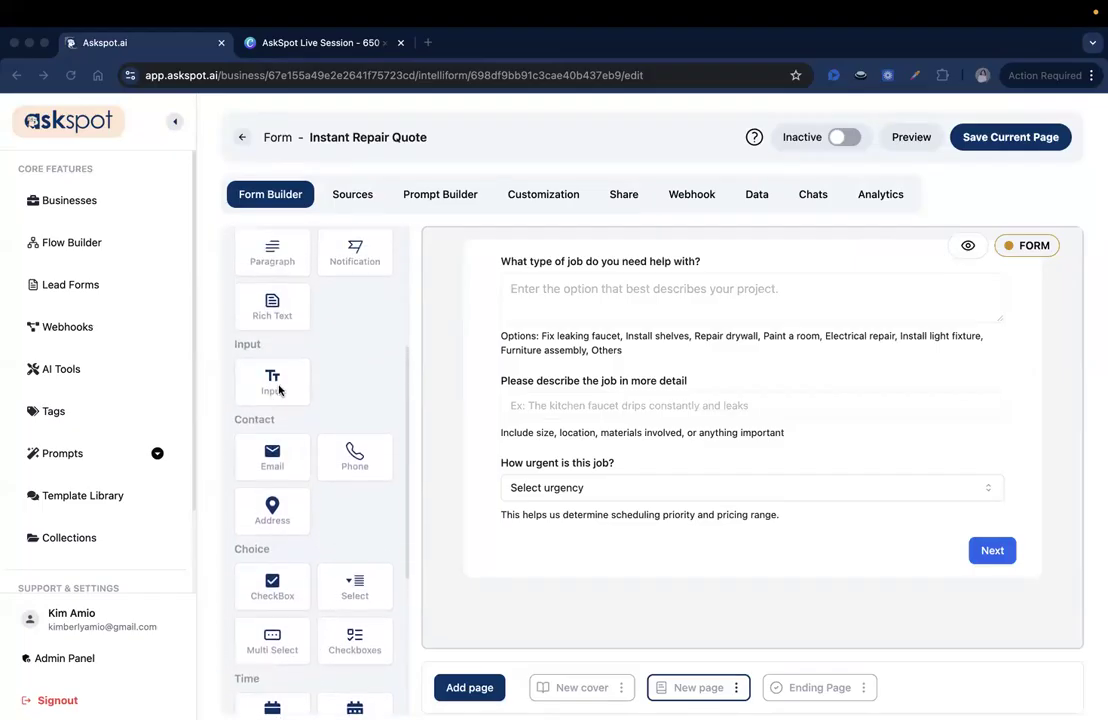
drag(282, 378, 586, 527)
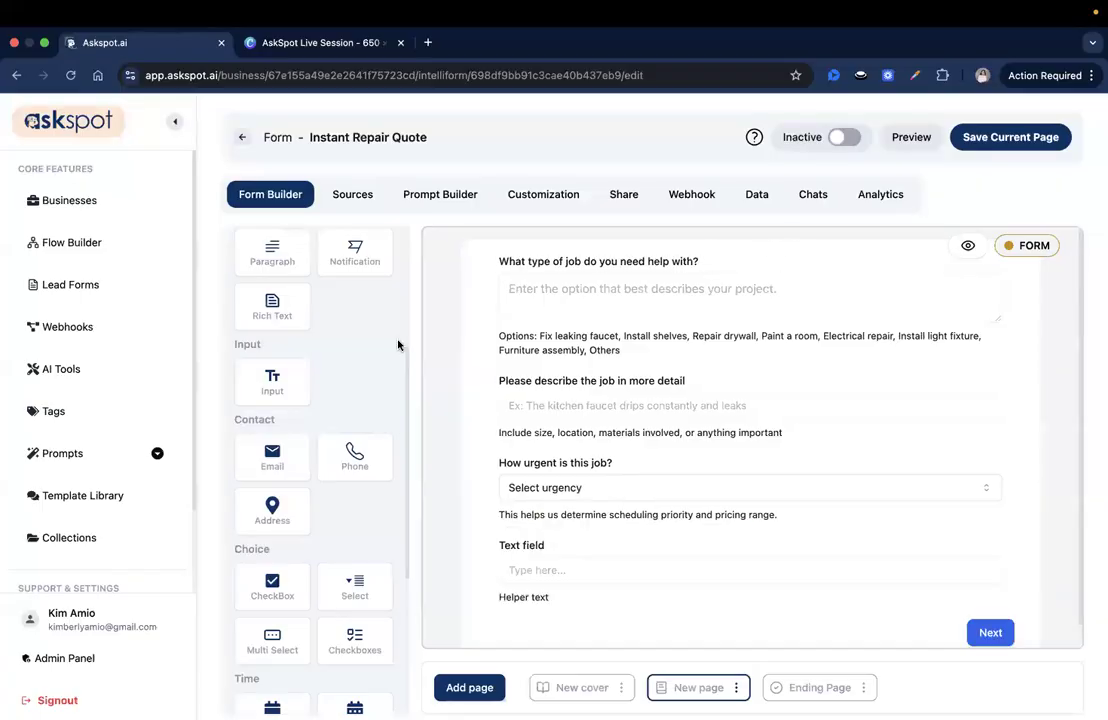
click(589, 572)
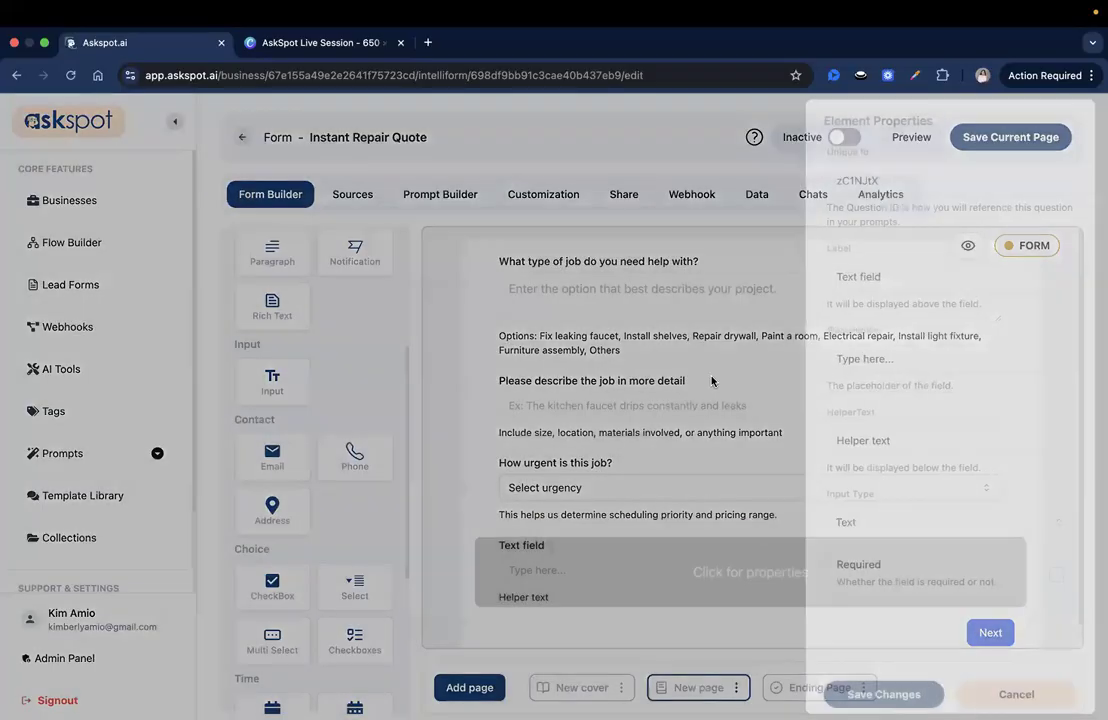
click(873, 190)
key(ctrl+a)
key(BackSpace)
text(job)
key(Down)
key(Down)
key(Down)
key(Return)
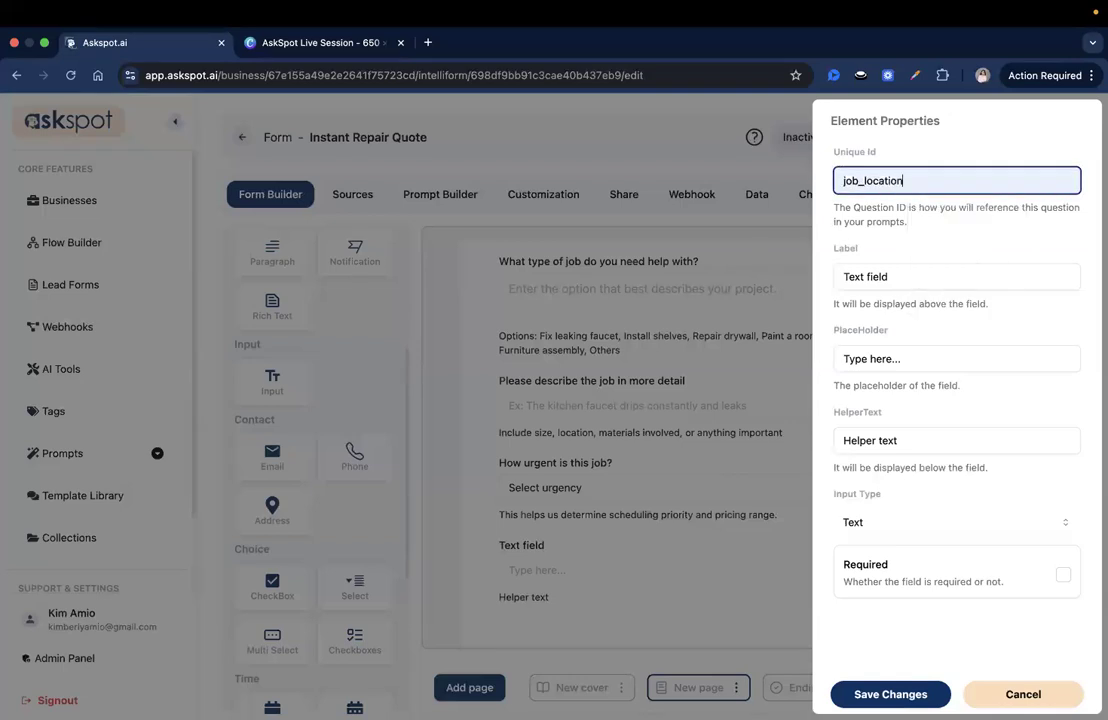
Label it 'Where is the job located?' with placeholder 'Enter property address'
click(860, 276)
key(ctrl+a)
key(BackSpace)
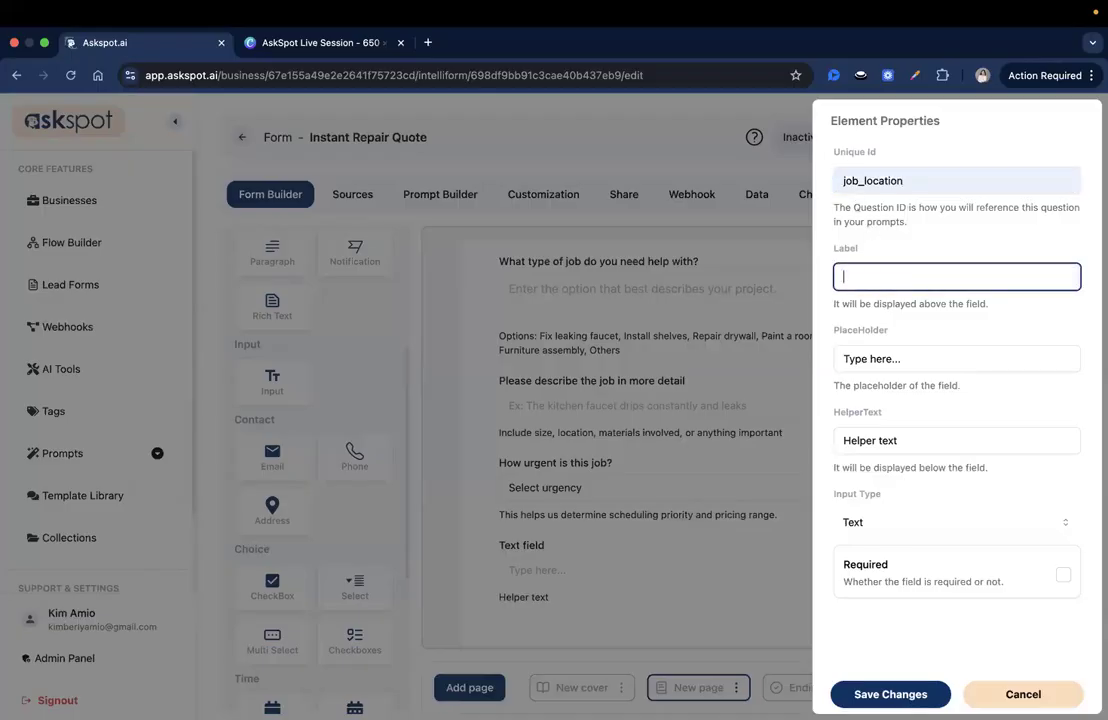
text(Where is th)
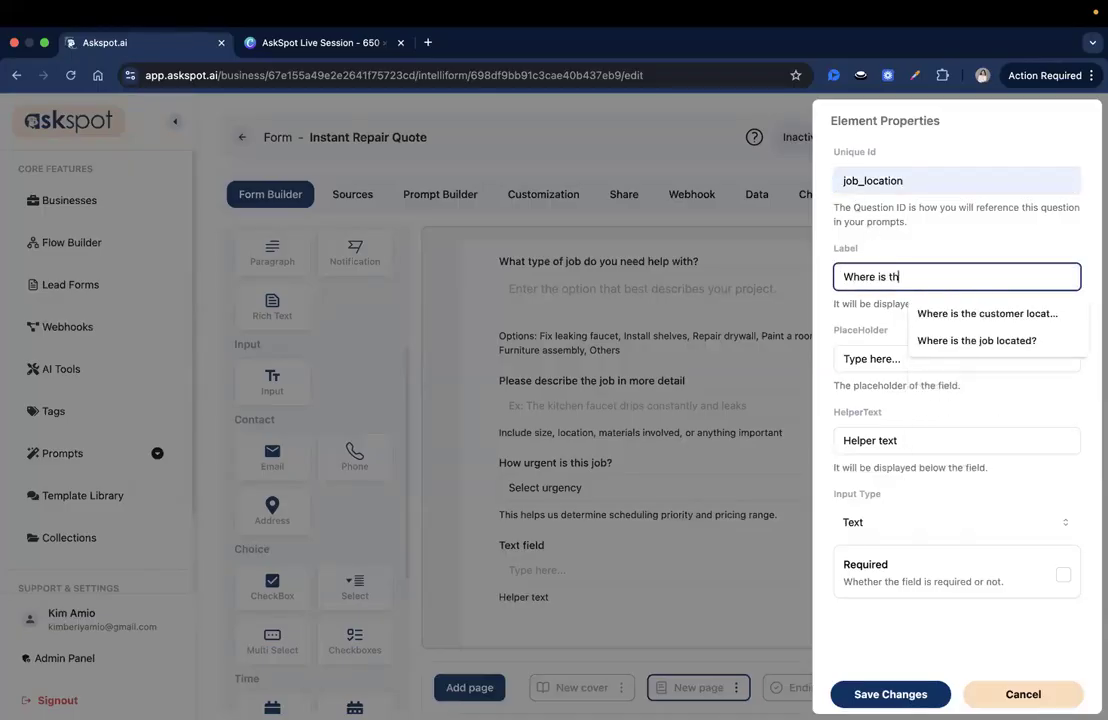
text(e job lo)
key(Down)
key(Return)
click(851, 352)
key(ctrl+a)
text(Enter p)
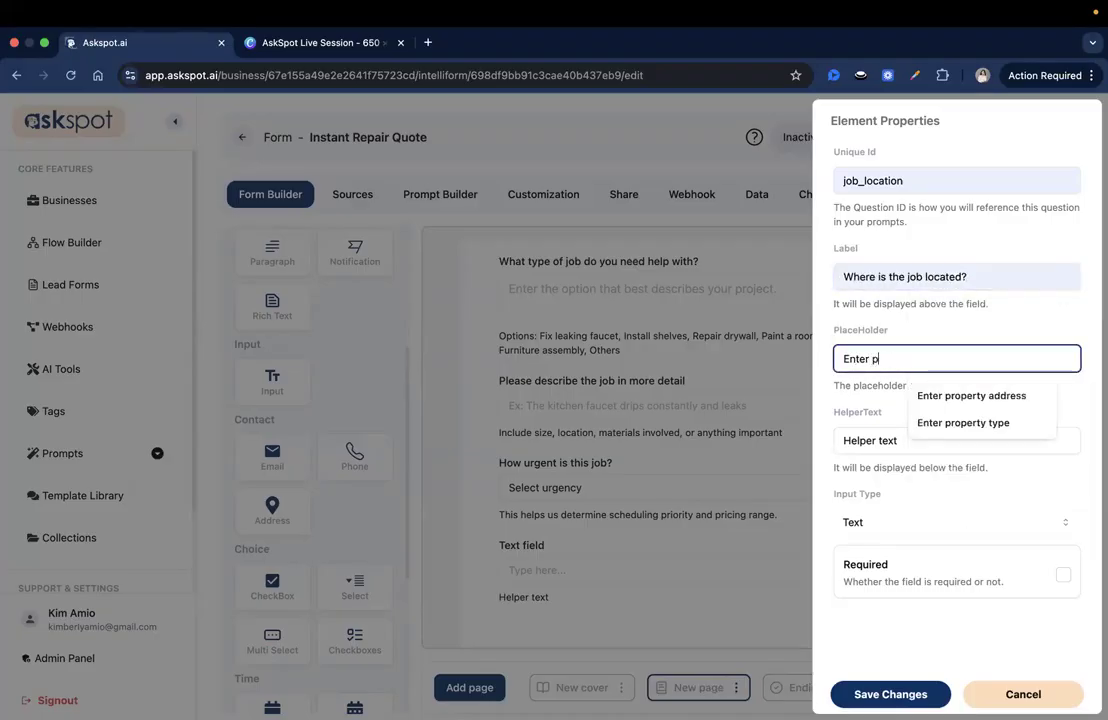
text(rop)
key(Down)
key(Return)
Replace the helper text with the travel-time sentence and save the question
triple_click(883, 438)
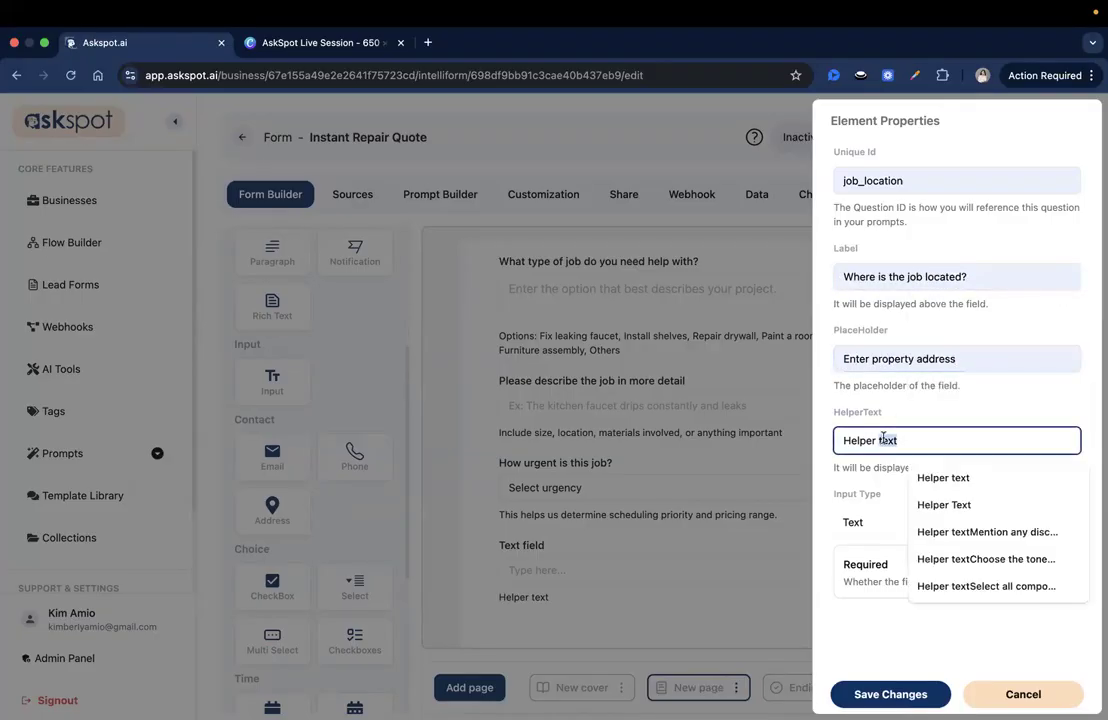
key(BackSpace)
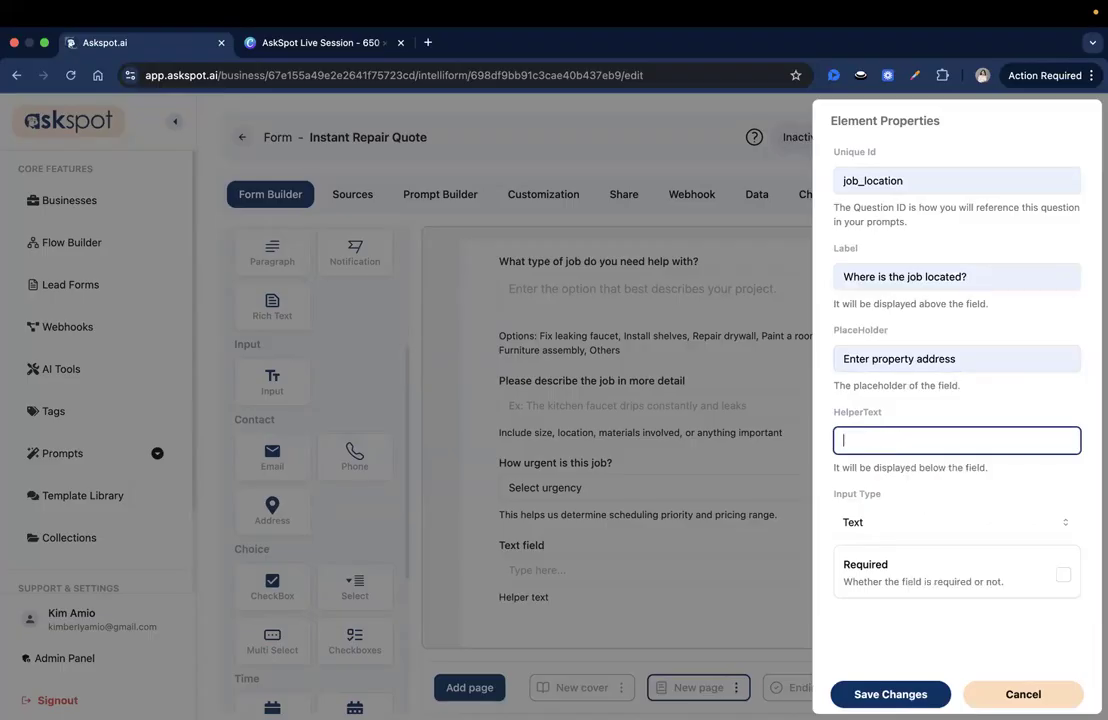
key(super+Tab)
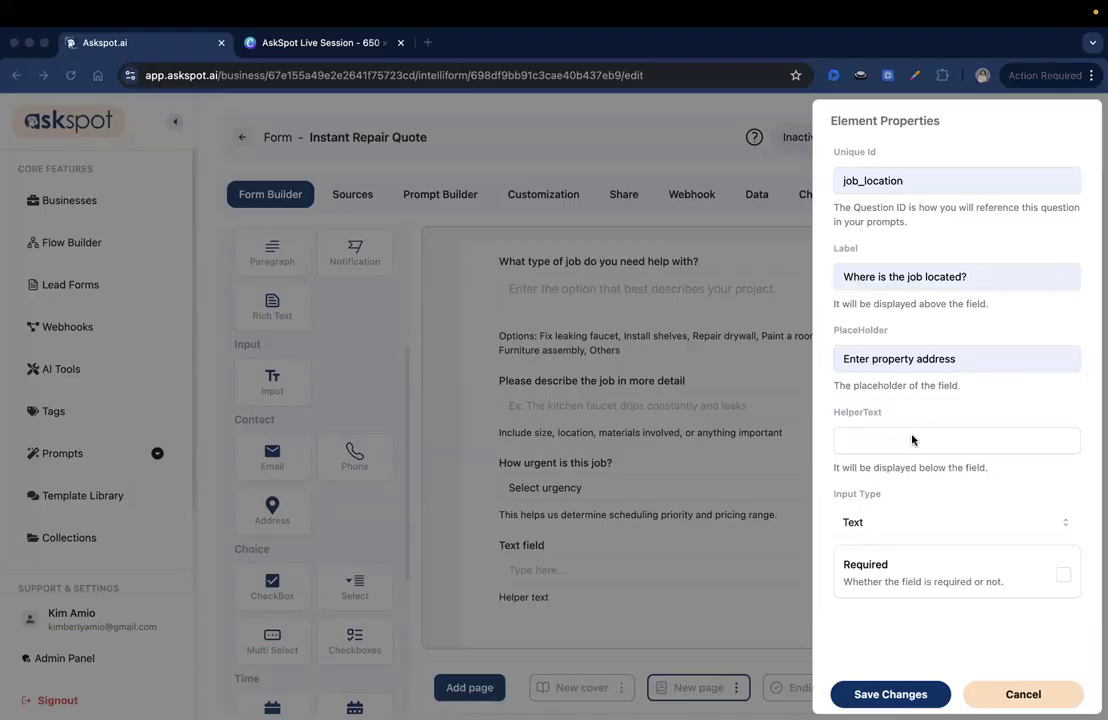
click(864, 440)
key(super+v)
drag(780, 444, 963, 452)
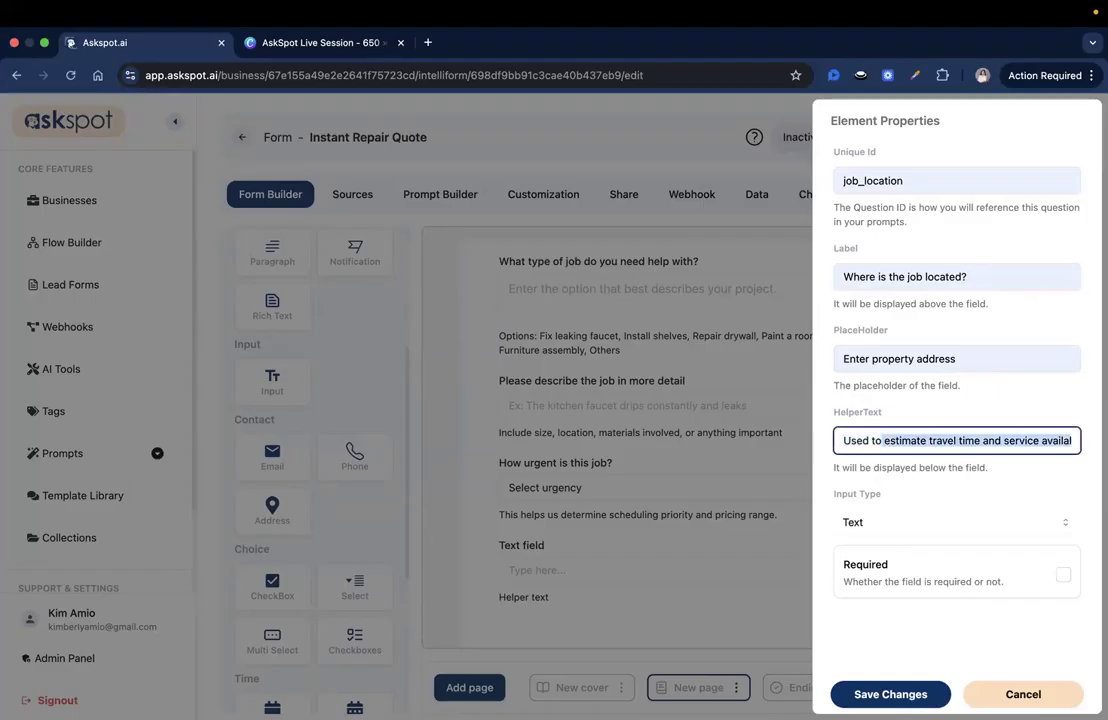
key(super+Tab)
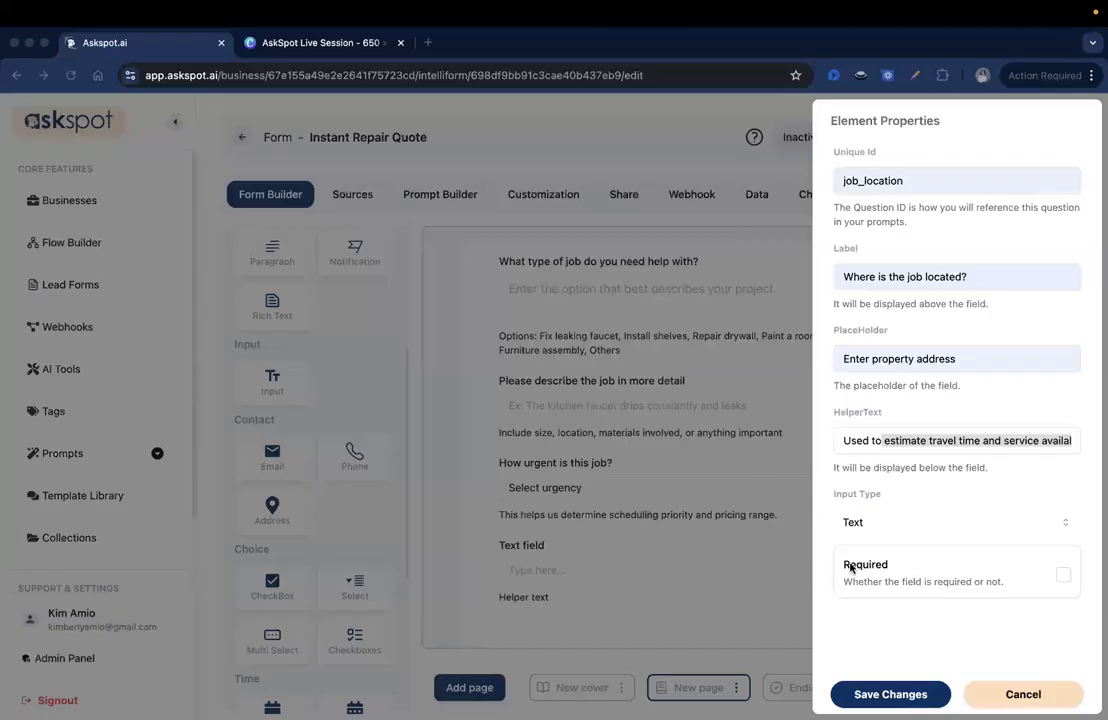
click(888, 692)
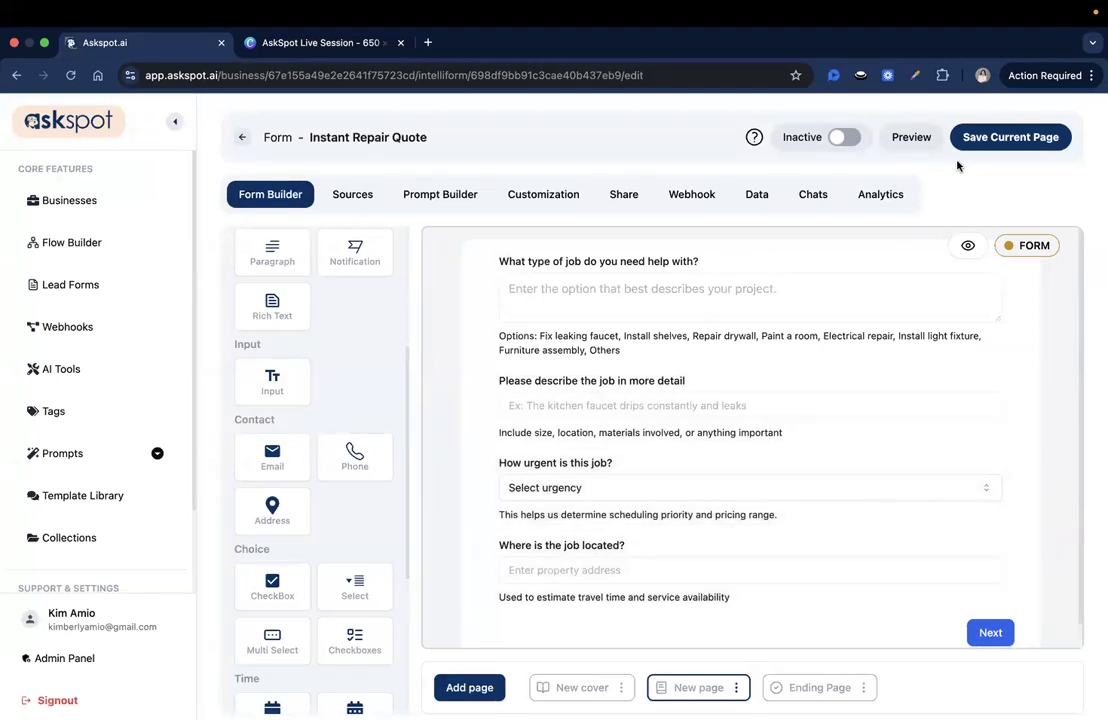
Add a text input below the location question and set its unique id to property_type
scroll(391, 506, down, 1)
scroll(391, 506, up, 3)
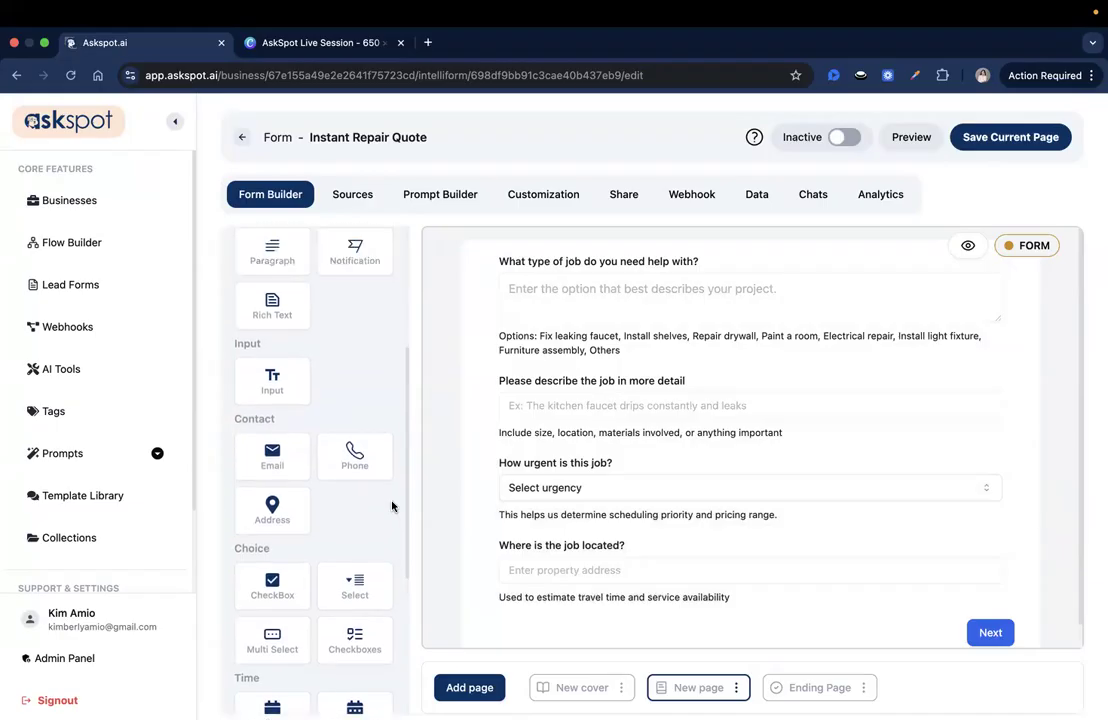
scroll(283, 497, down, 1)
drag(280, 452, 559, 596)
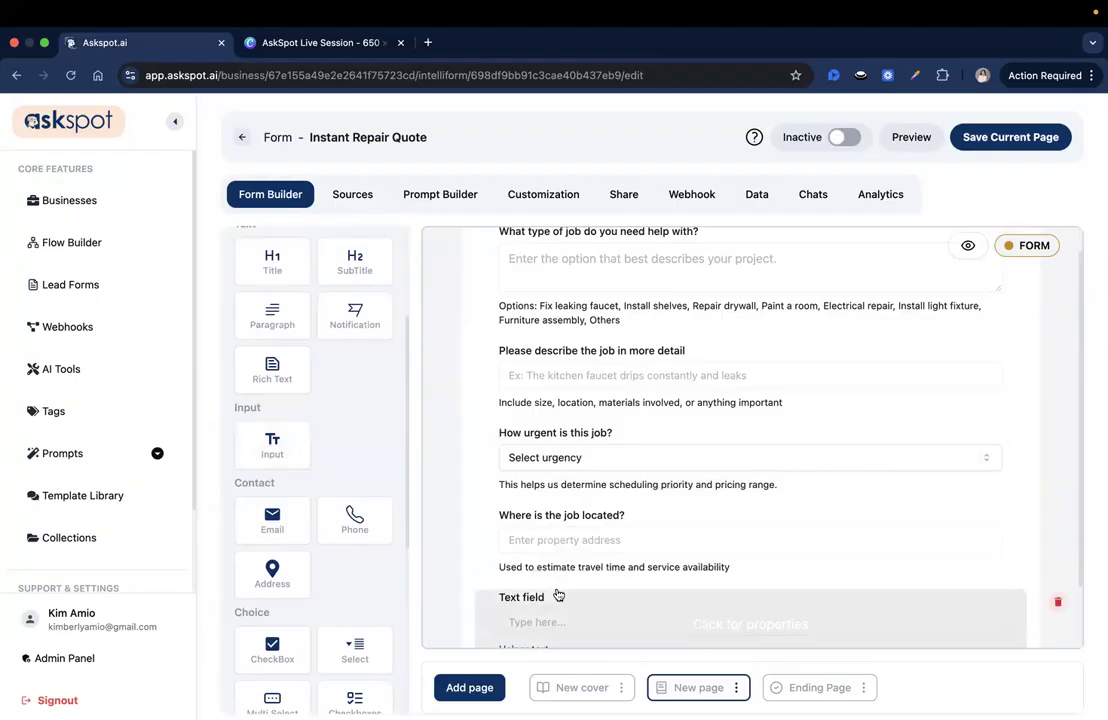
click(749, 559)
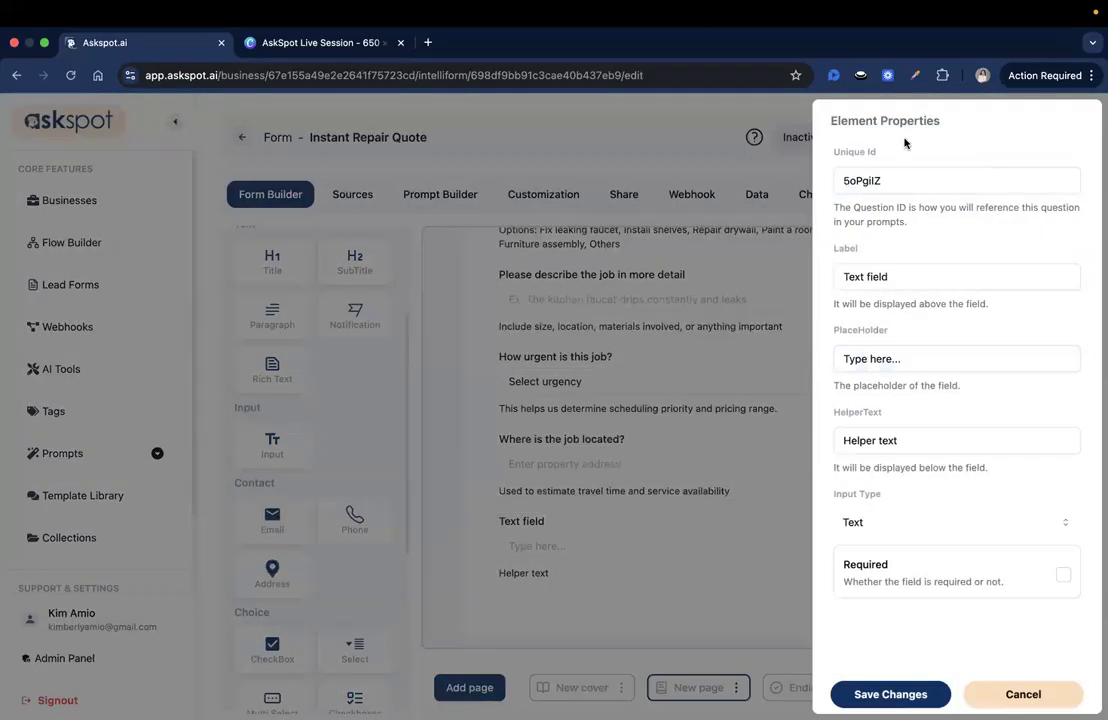
double_click(851, 181)
text(prop)
key(Down)
key(Return)
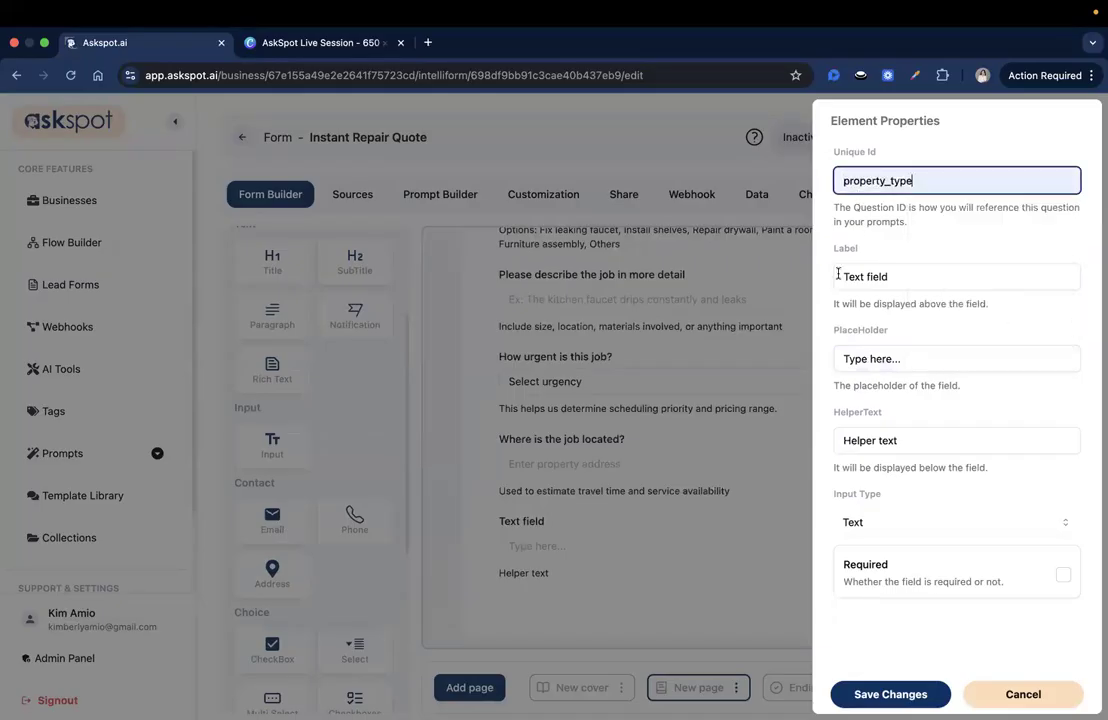
Label it 'What type of property is this?' with placeholder 'Enter property type'
triple_click(856, 279)
text(Wha)
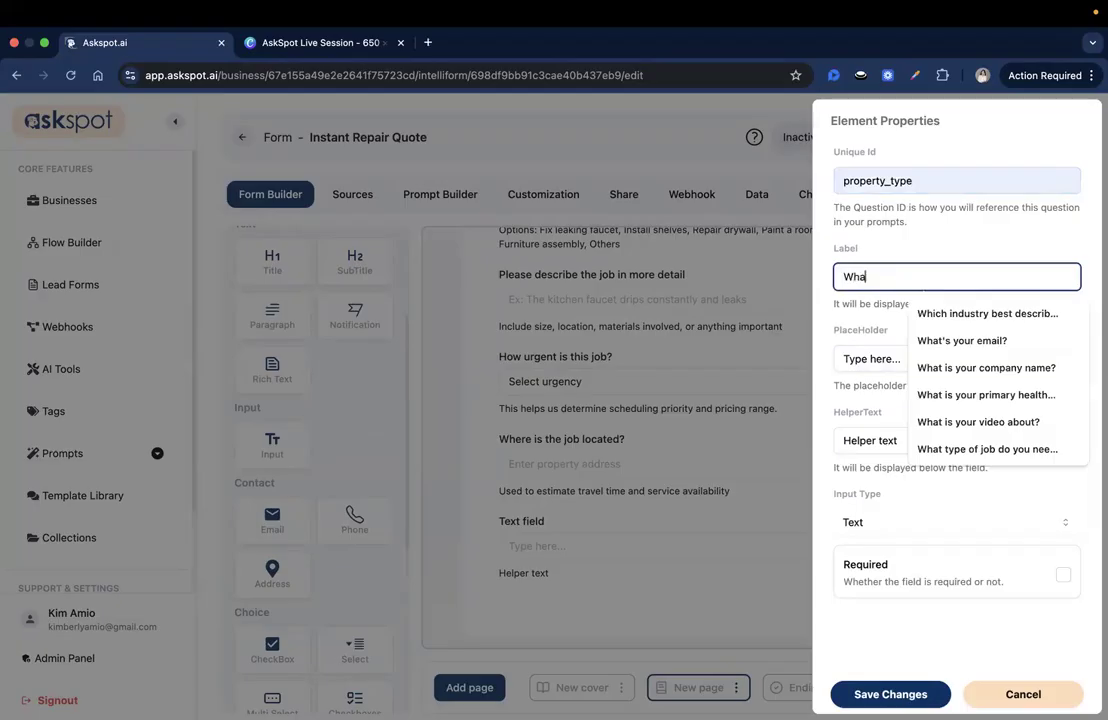
text(t type of pro)
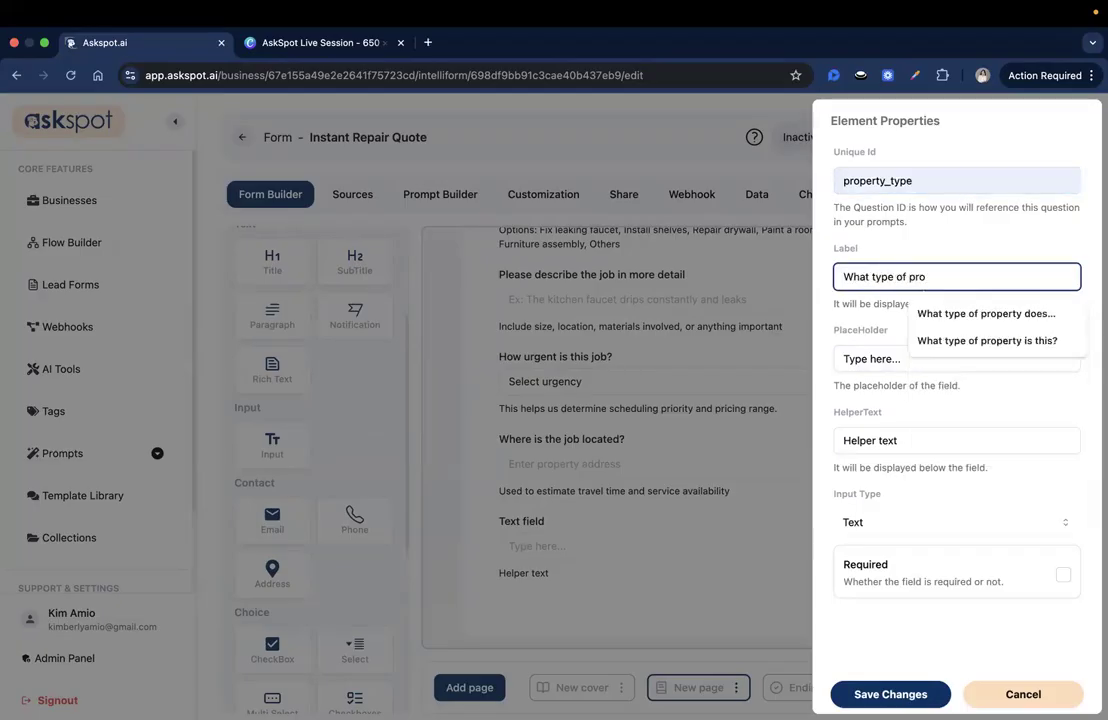
key(Down)
key(Down)
key(Return)
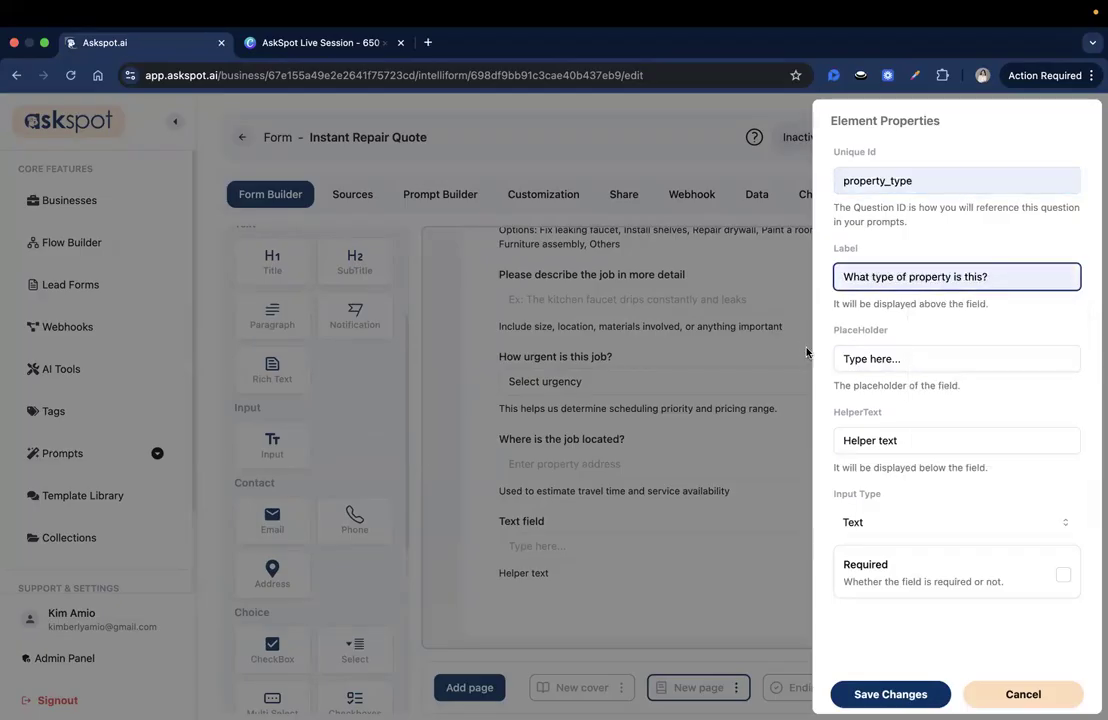
triple_click(845, 359)
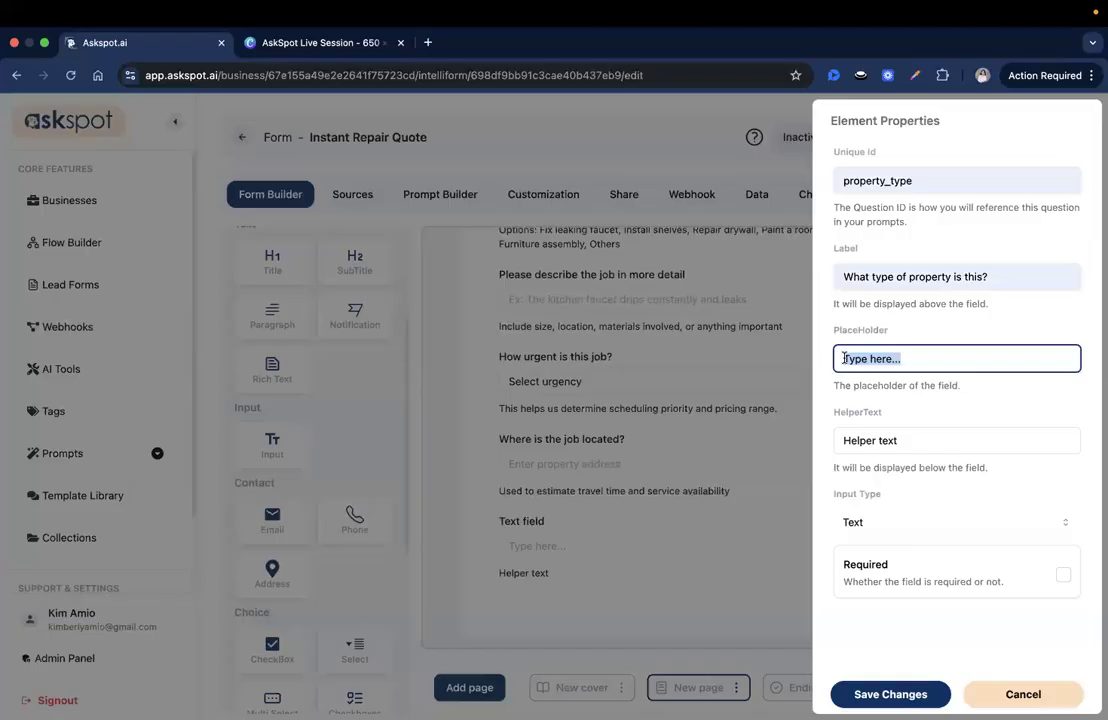
text(Enter prop)
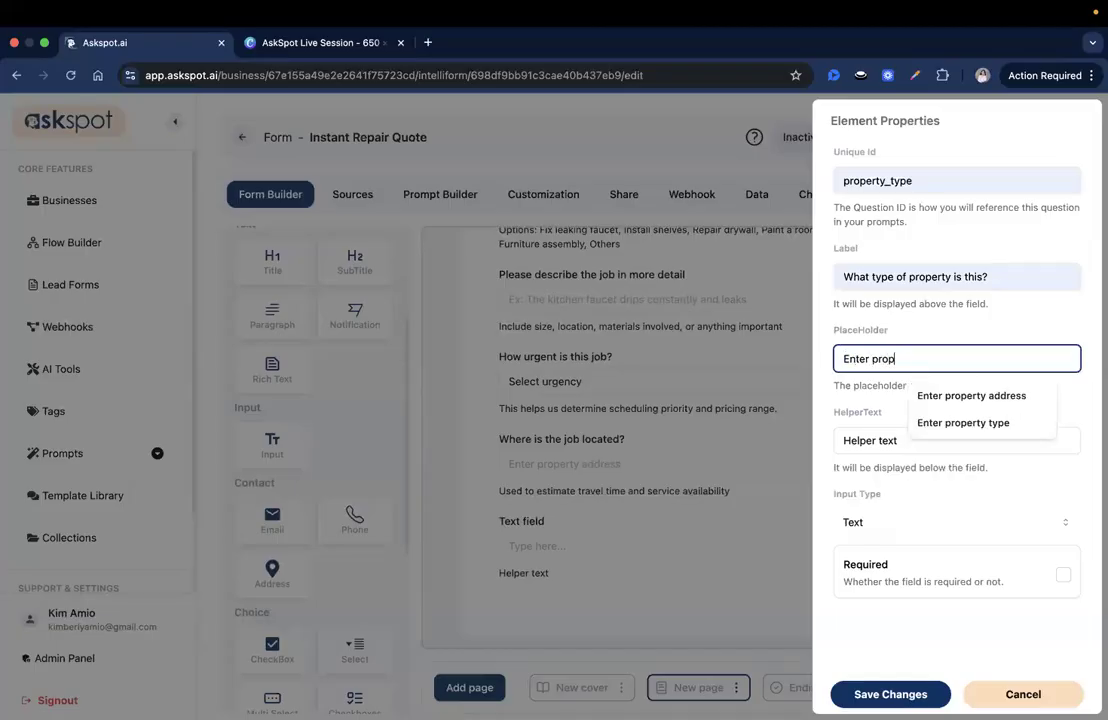
click(963, 422)
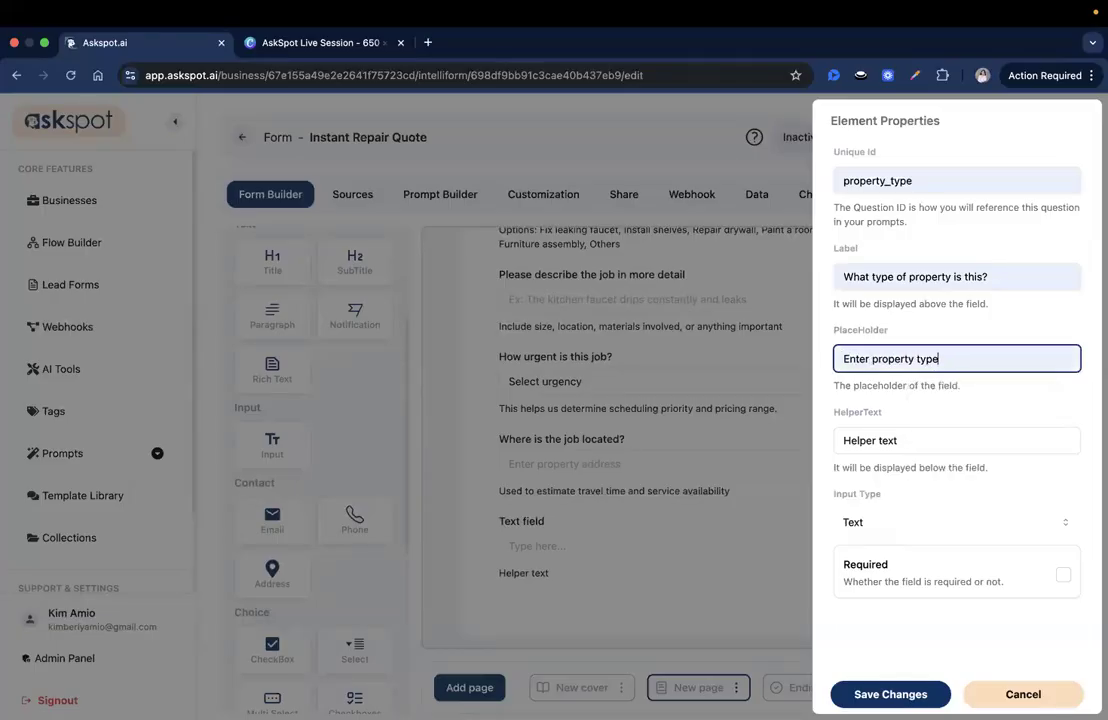
Paste the property options (Single-family home, Apartment, Condo, Rental property) as helper text and save
triple_click(874, 438)
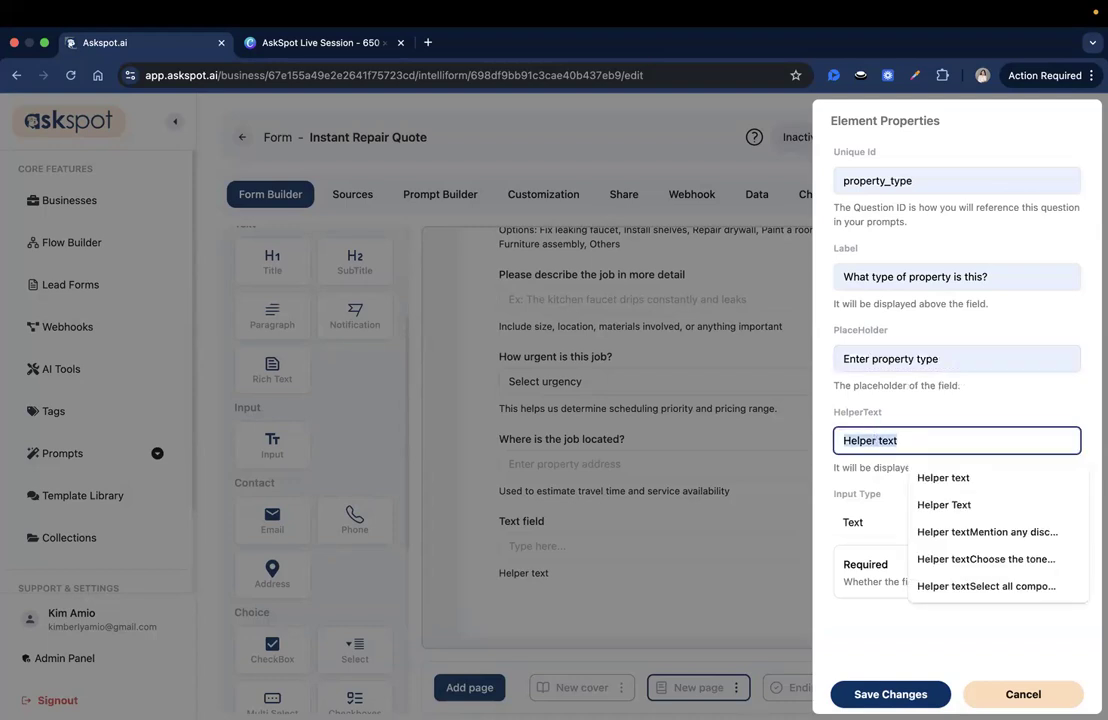
key(super+Tab)
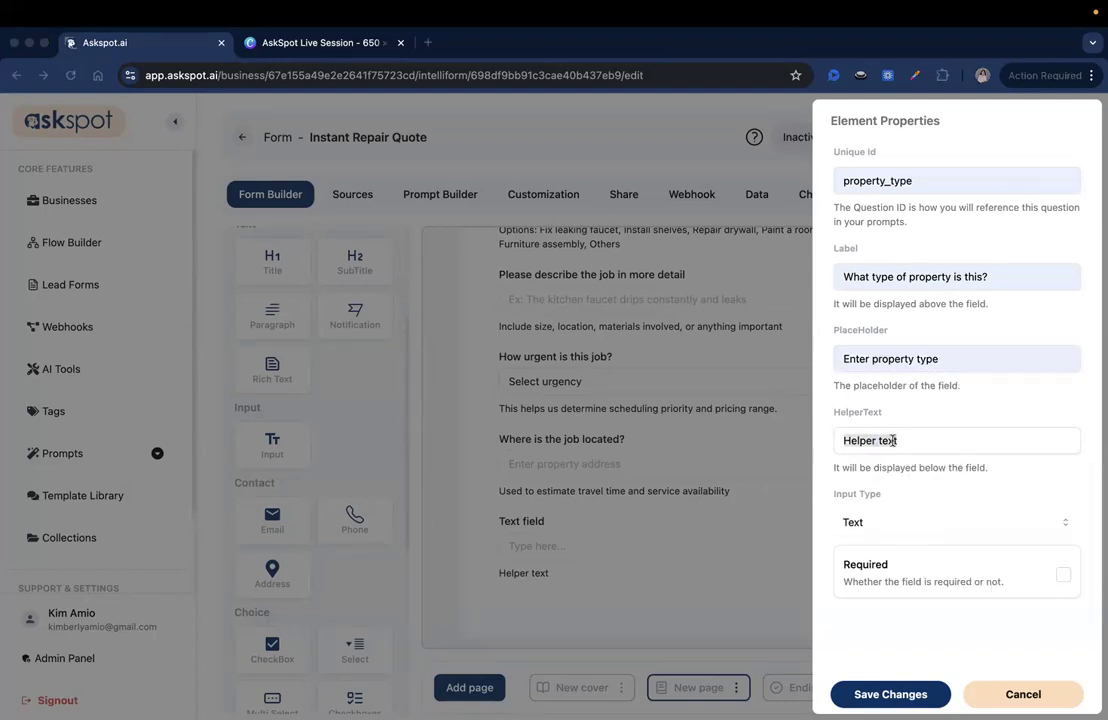
key(super+Tab)
text(Options: Single-family home, Apartment, Condo, Rental property)
key(super+Left)
drag(885, 436, 1083, 444)
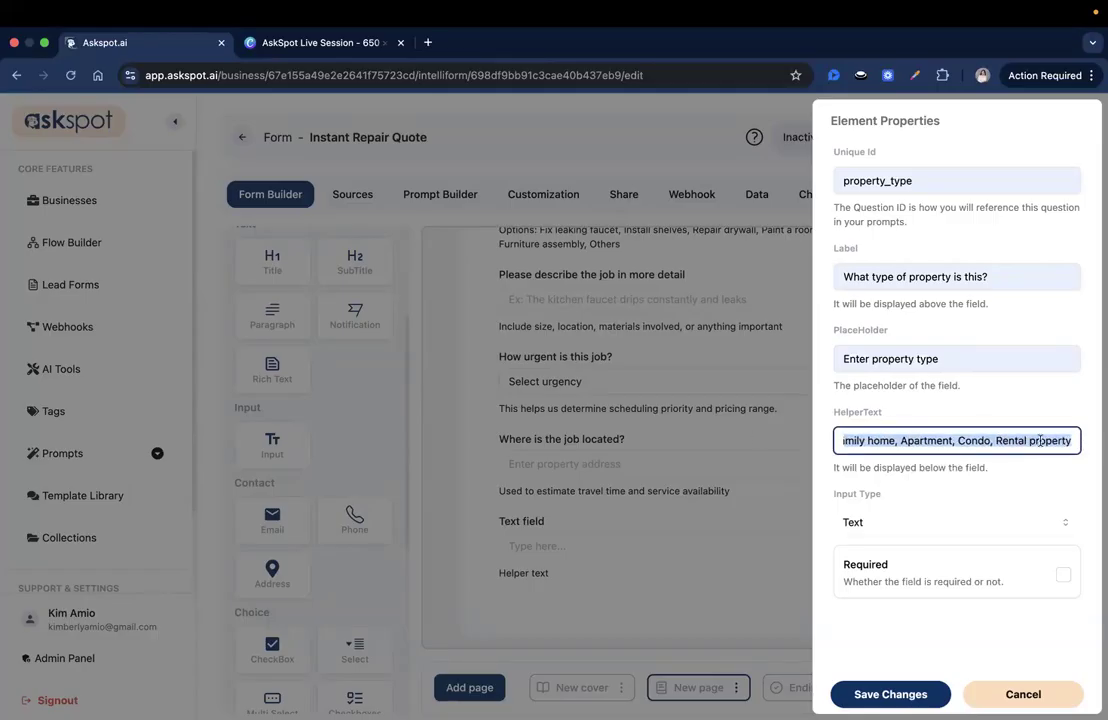
click(870, 694)
Rename the cover page to Welcome
scroll(751, 443, up, 2)
scroll(742, 428, down, 2)
scroll(742, 428, up, 2)
scroll(742, 428, down, 2)
click(621, 687)
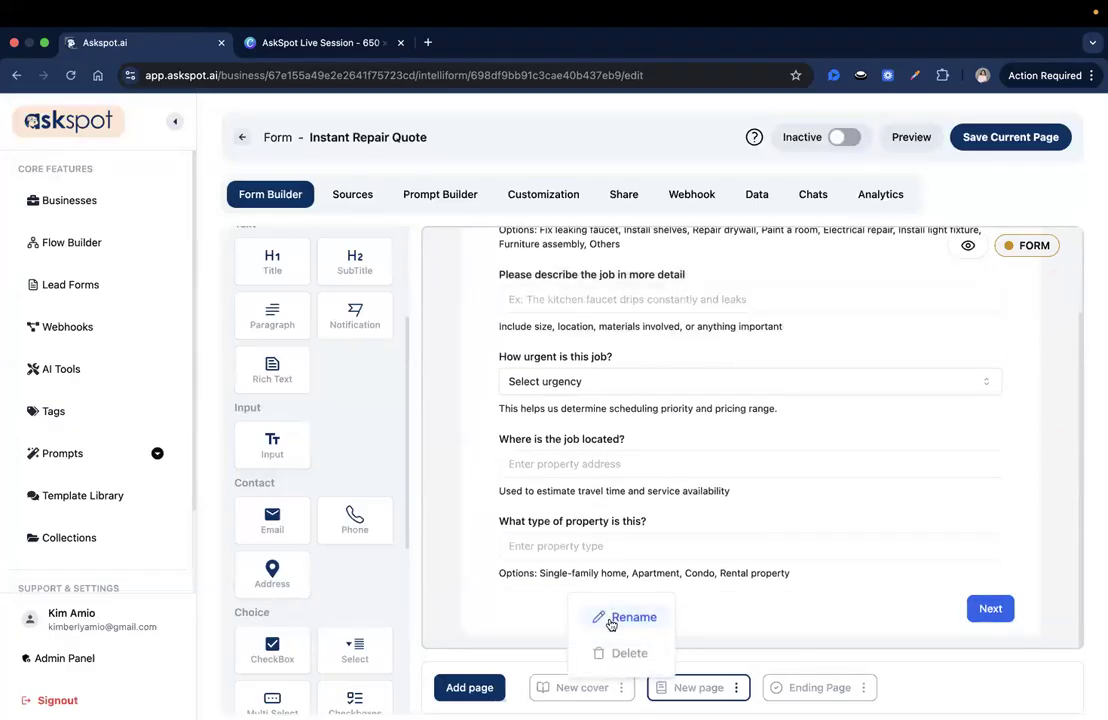
click(611, 620)
key(super+a)
text(Welcome)
click(505, 452)
Rename the question page to Job Details
click(730, 690)
click(714, 614)
key(super+a)
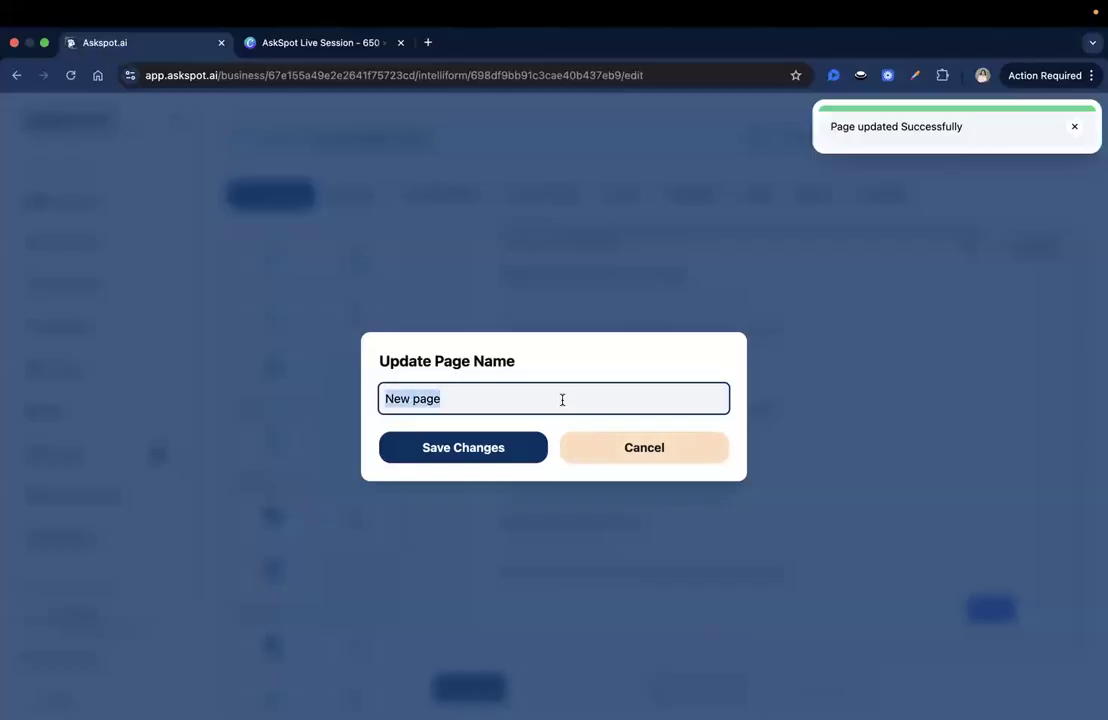
text(Job Details)
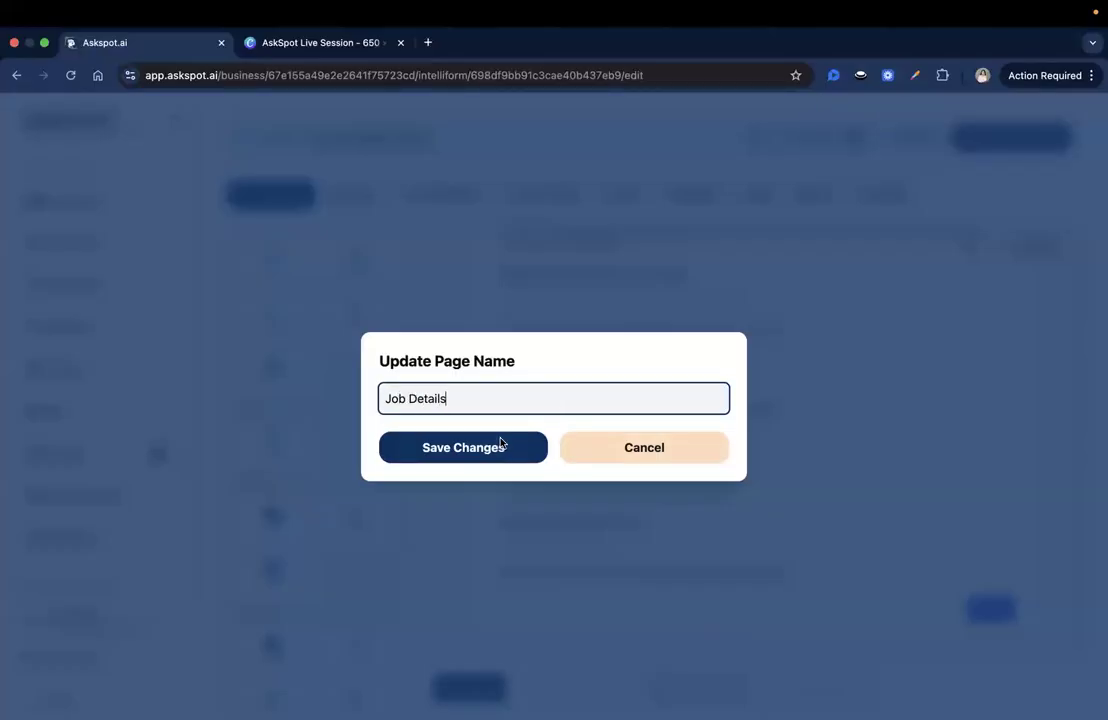
click(501, 445)
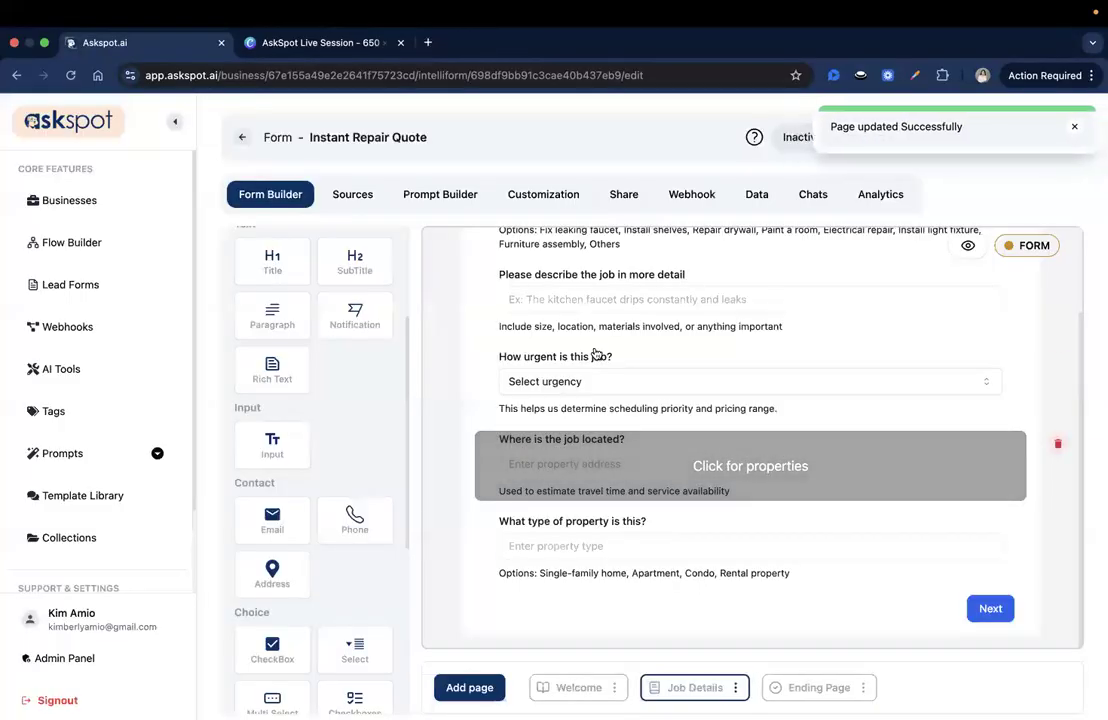
Save the page and drop four separators between and above the Job Details questions, then add a page
click(1074, 126)
click(1027, 137)
scroll(857, 416, down, 2)
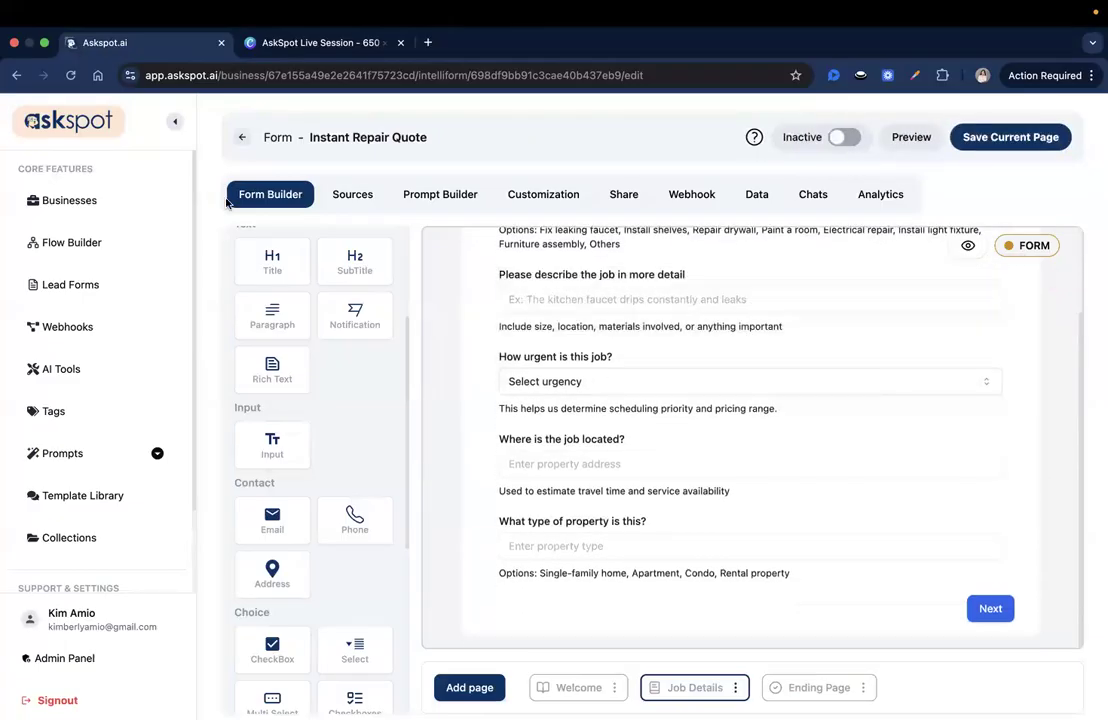
scroll(362, 638, down, 5)
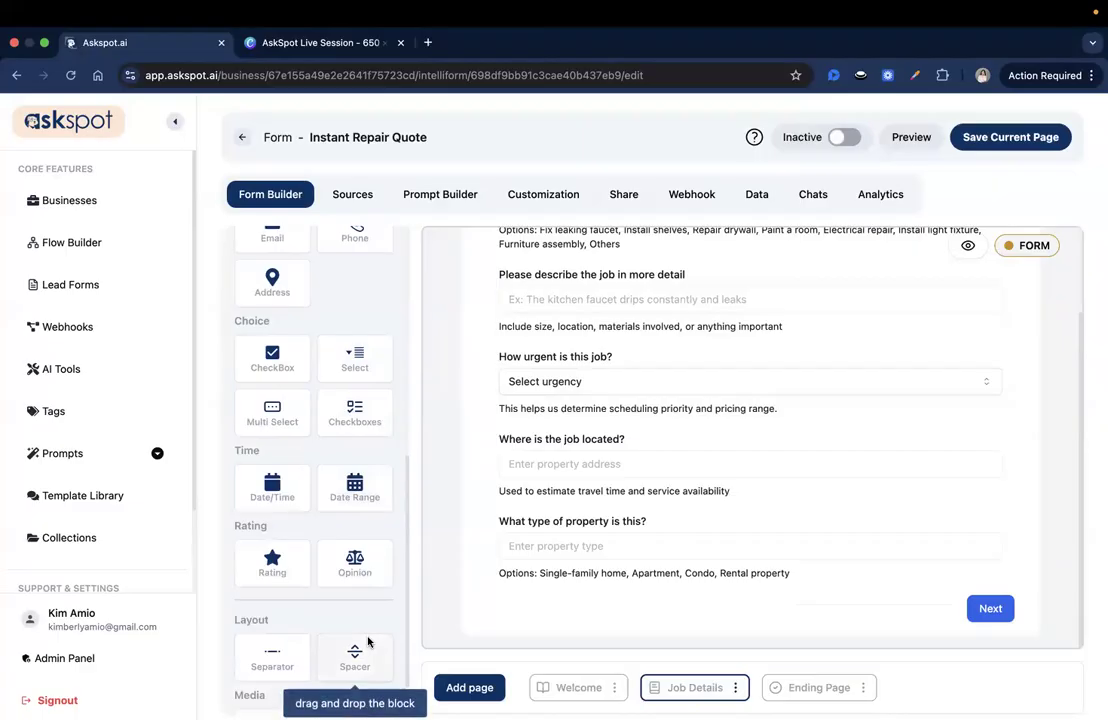
drag(270, 645, 569, 570)
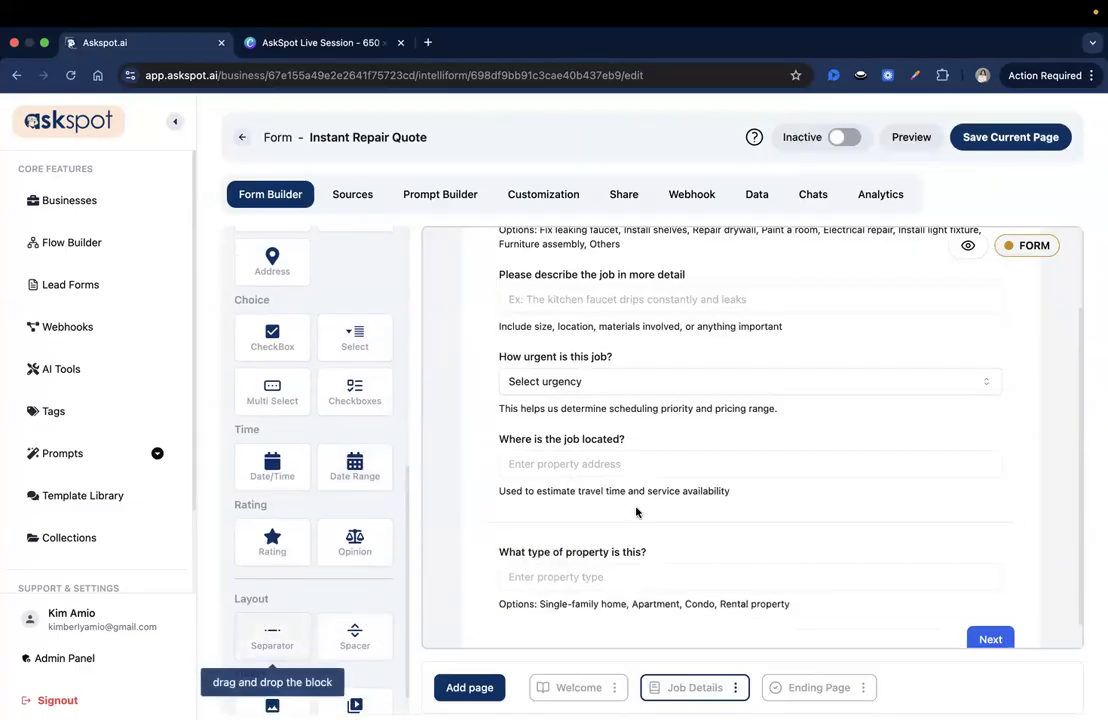
drag(262, 642, 560, 515)
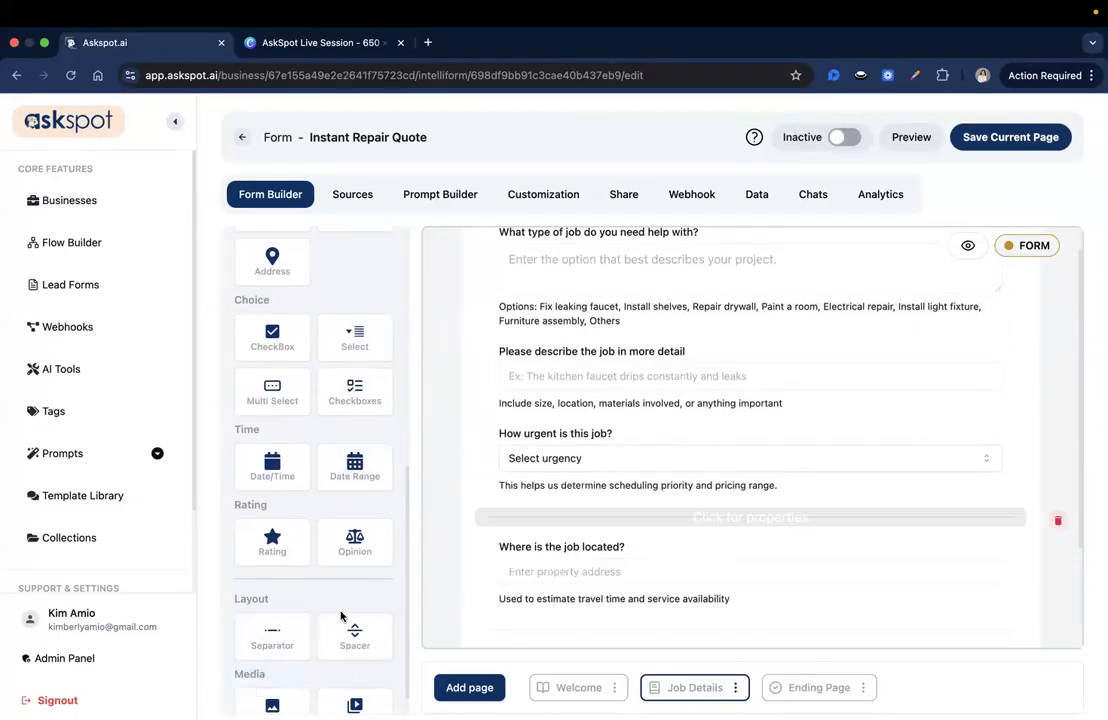
drag(273, 630, 517, 445)
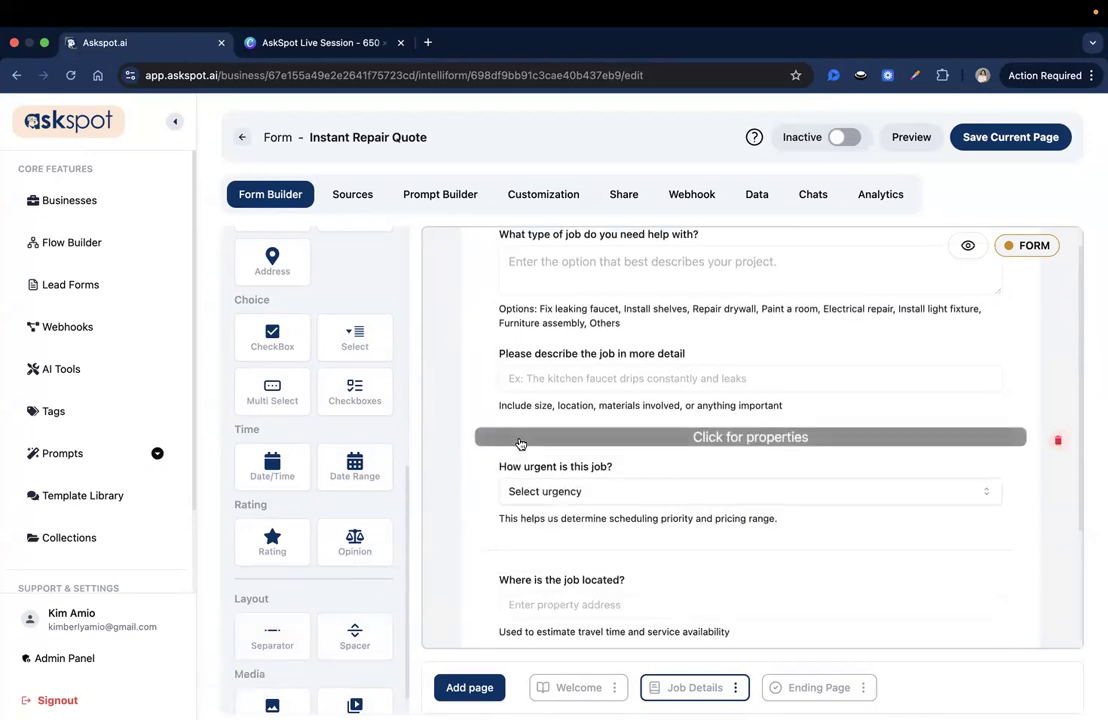
drag(272, 635, 542, 403)
scroll(543, 403, down, 3)
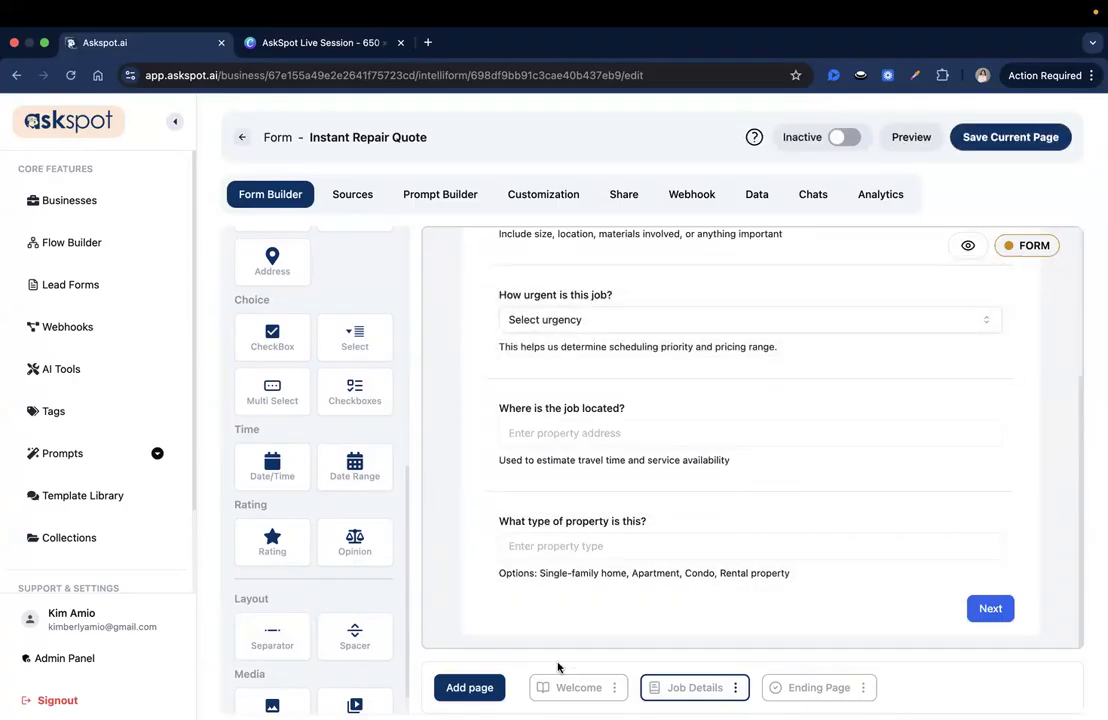
click(459, 690)
Add a Form page after Job Details and delete its 'Welcome to Form Page!' title block
click(430, 646)
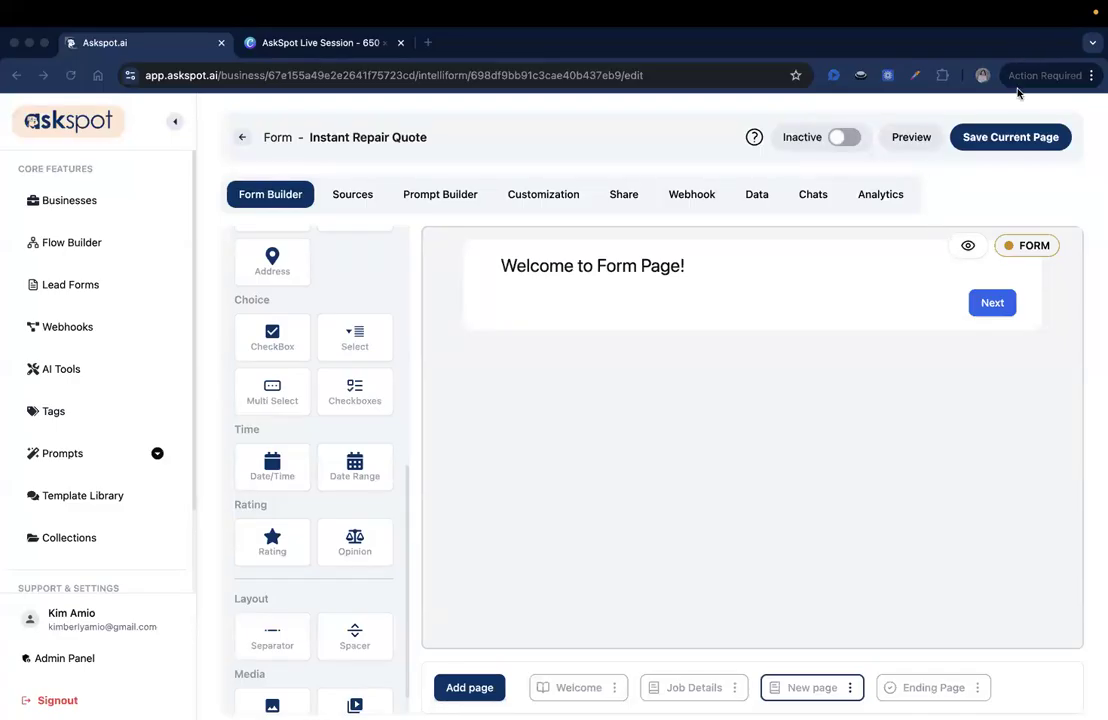
click(949, 262)
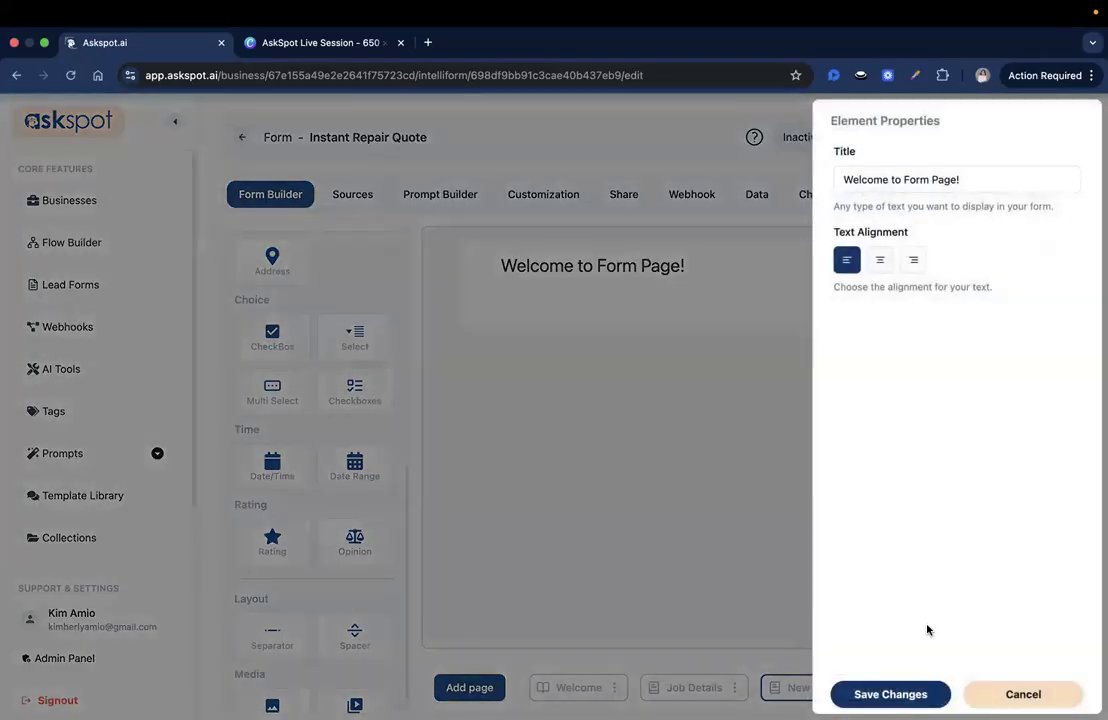
click(1023, 694)
click(1061, 265)
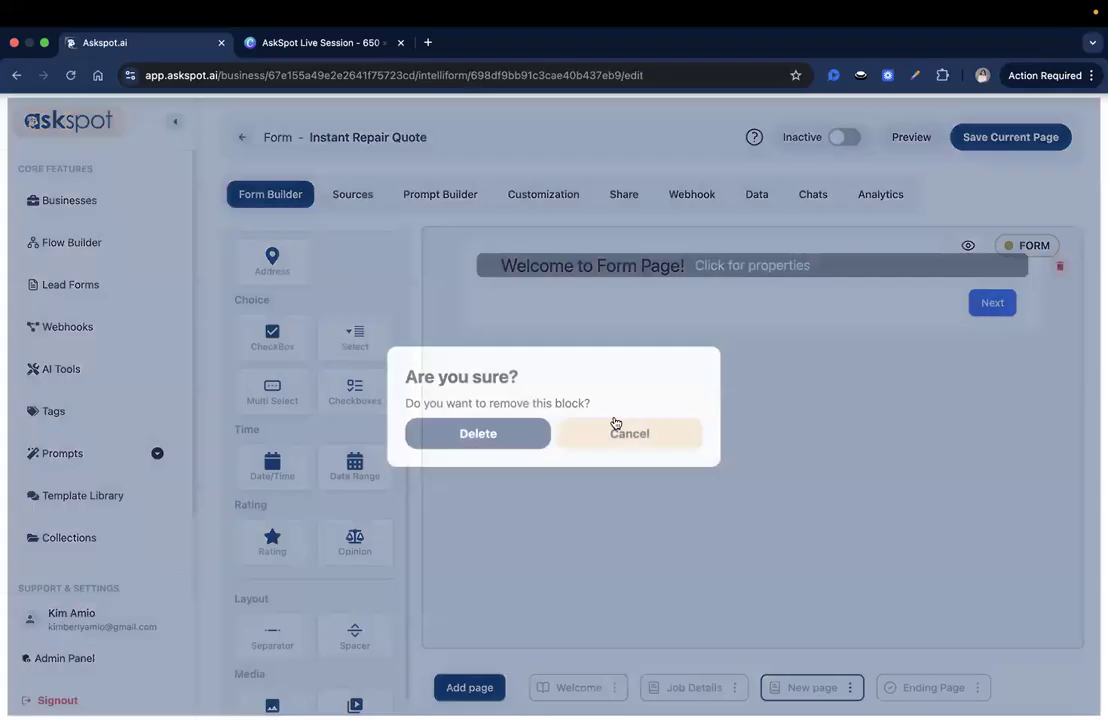
click(528, 431)
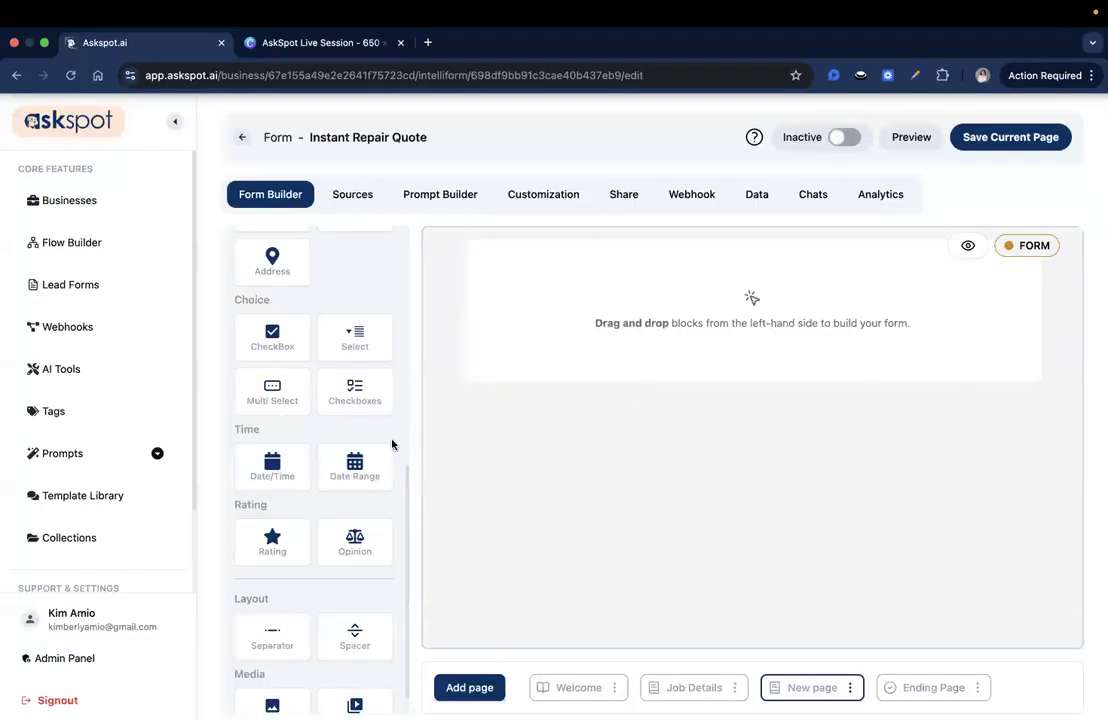
scroll(392, 444, up, 5)
scroll(312, 551, down, 1)
Add a text input to the new page with id full_name and label Full Name
drag(299, 556, 598, 294)
click(636, 257)
double_click(854, 184)
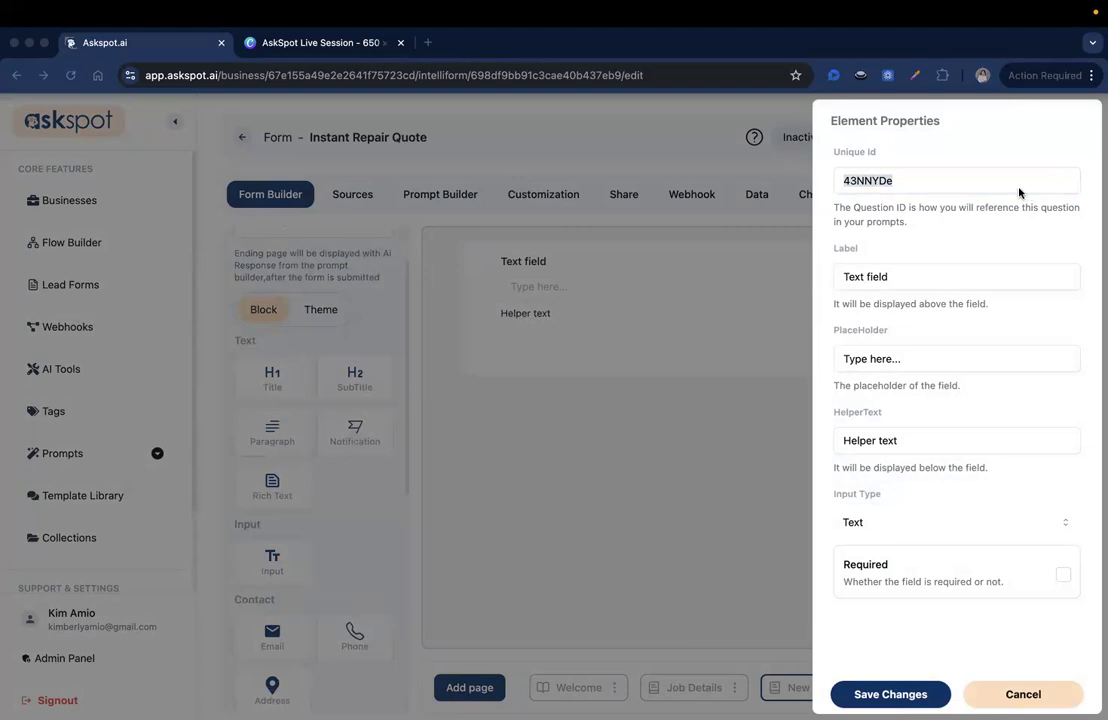
text(full_name)
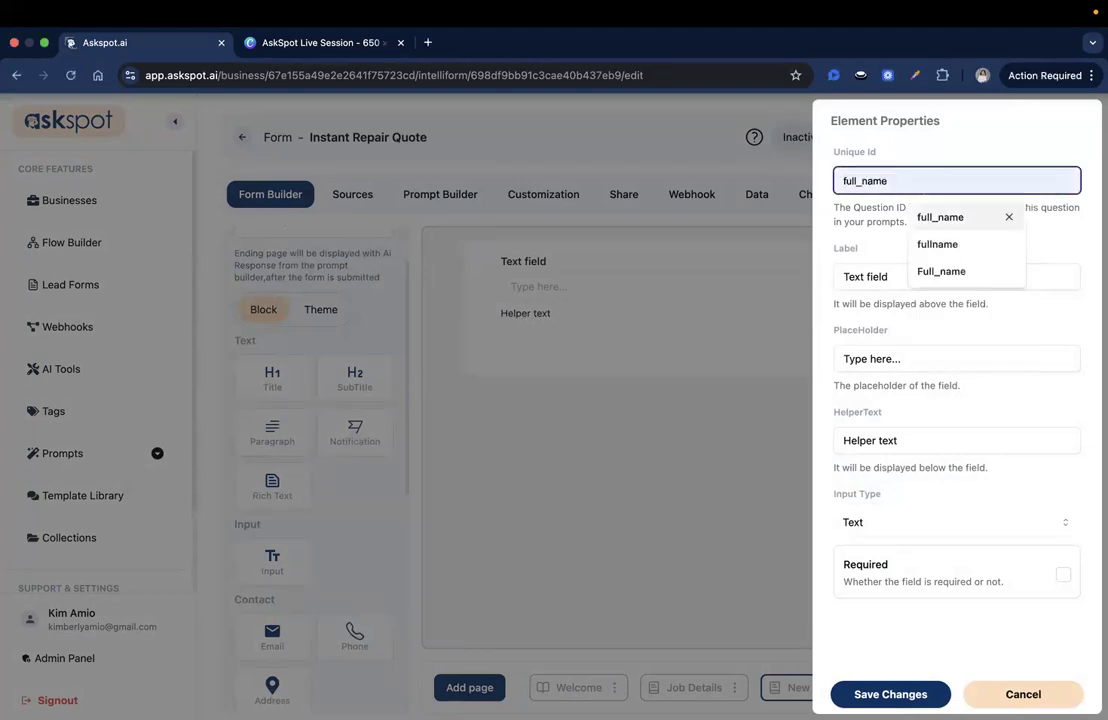
click(951, 264)
triple_click(930, 276)
text(Full)
key(Down)
key(Return)
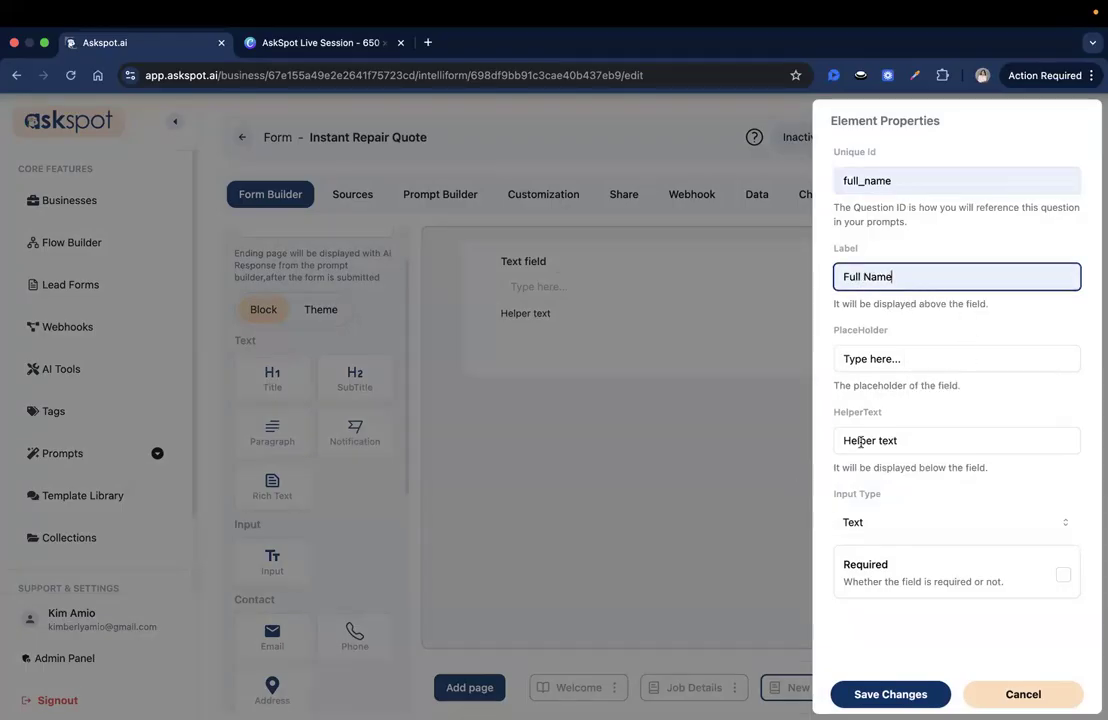
Set helper text 'Who should we contact about this estimate?', make the field required, and save
triple_click(880, 440)
text(Who should)
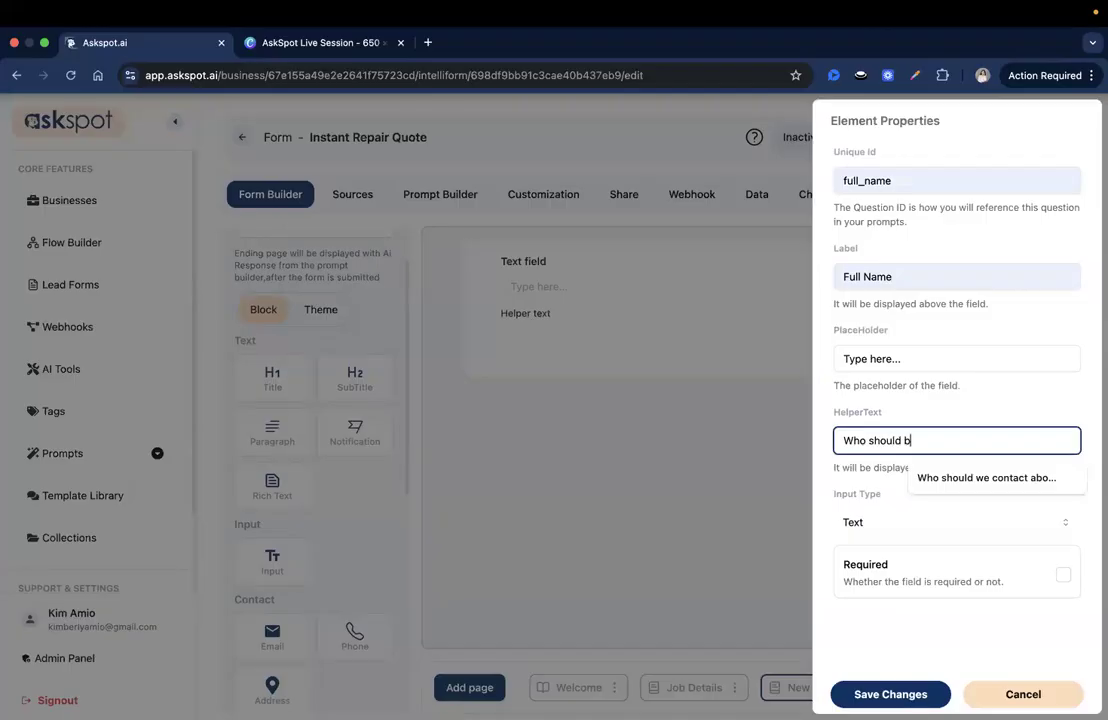
text( we)
key(Down)
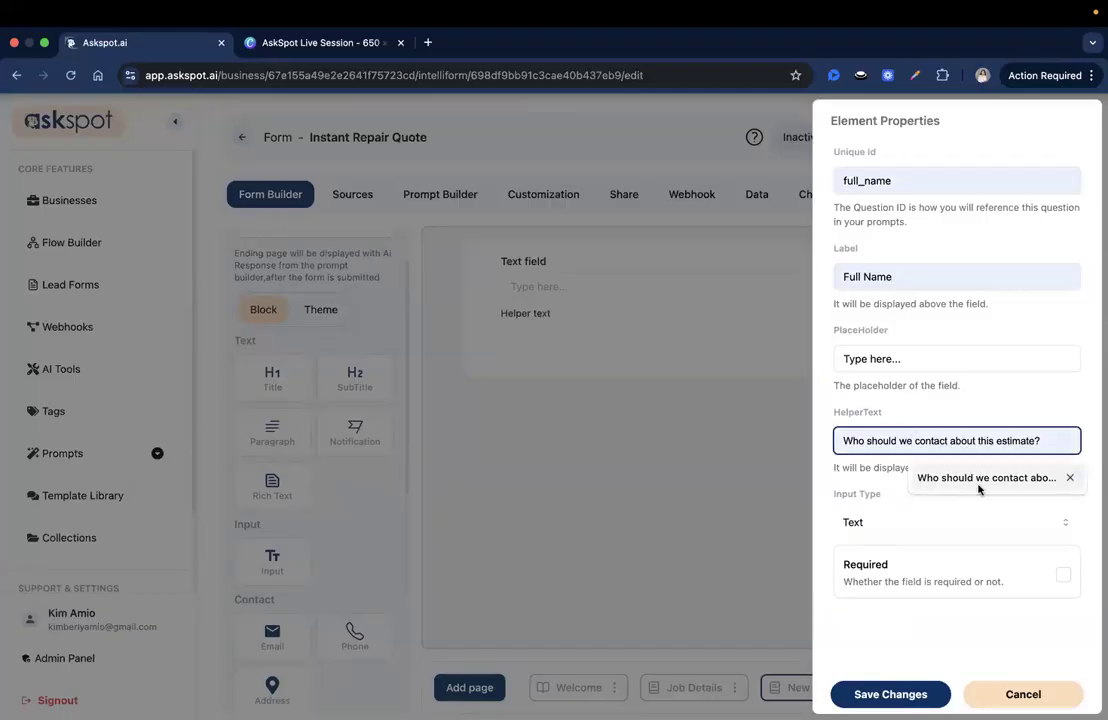
click(980, 479)
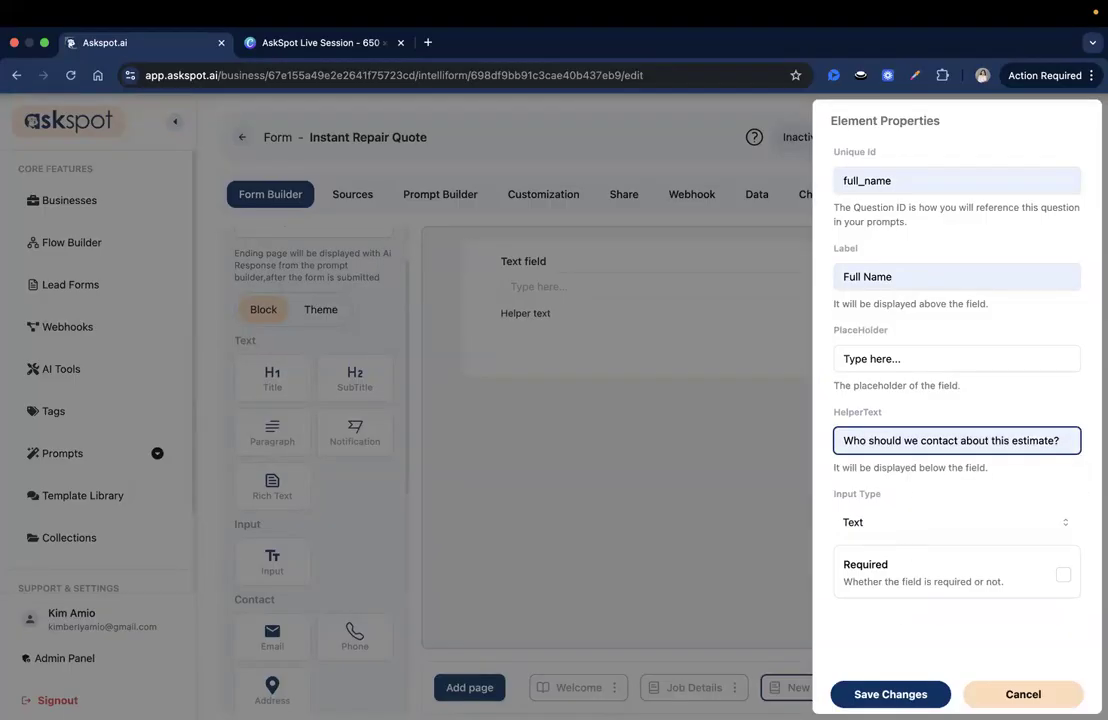
click(1062, 578)
click(890, 694)
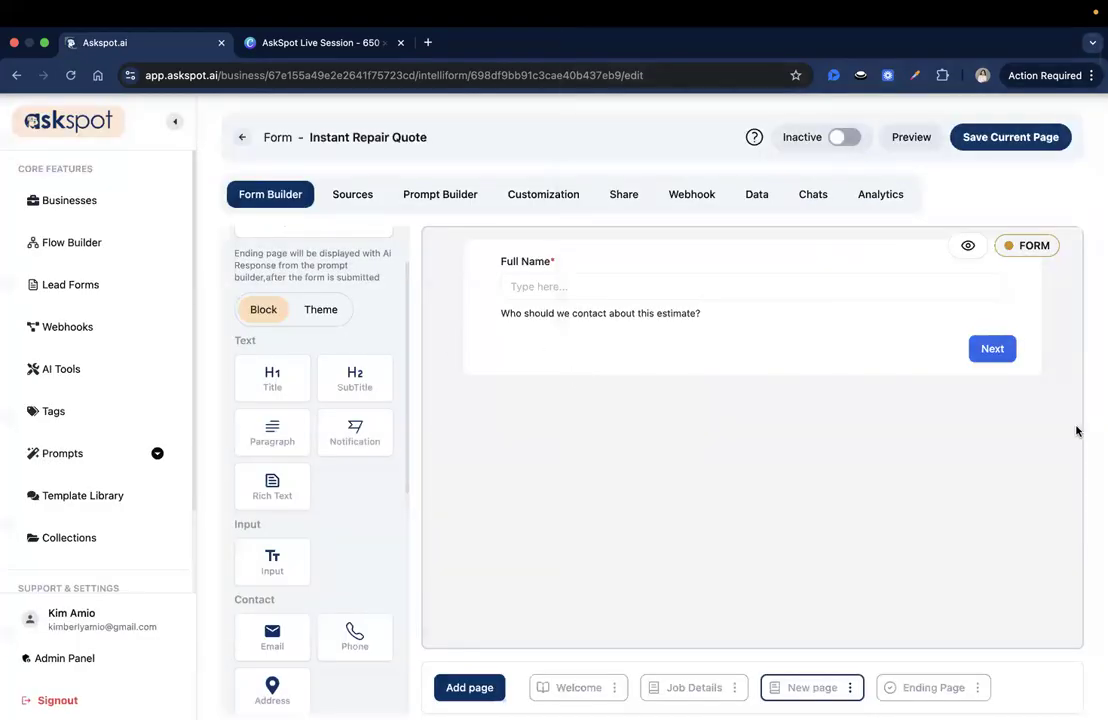
Drop an Email block, set ID email_address and label Email Address, make it required, and save
scroll(299, 545, down, 2)
drag(270, 545, 549, 352)
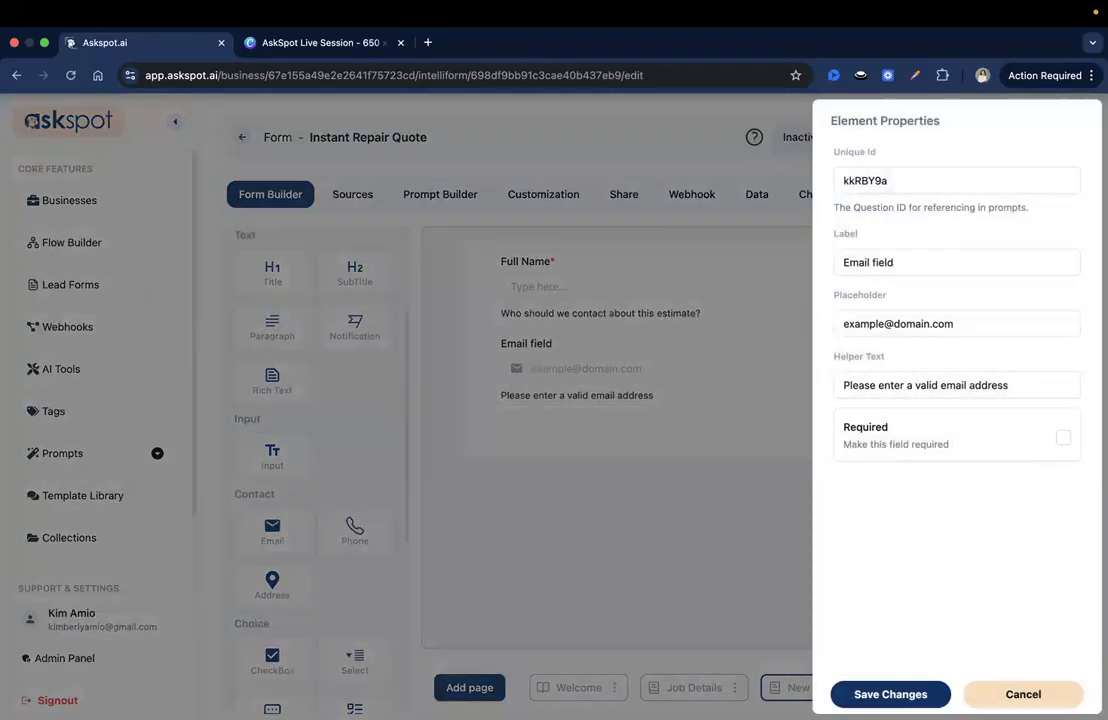
double_click(862, 181)
text(email)
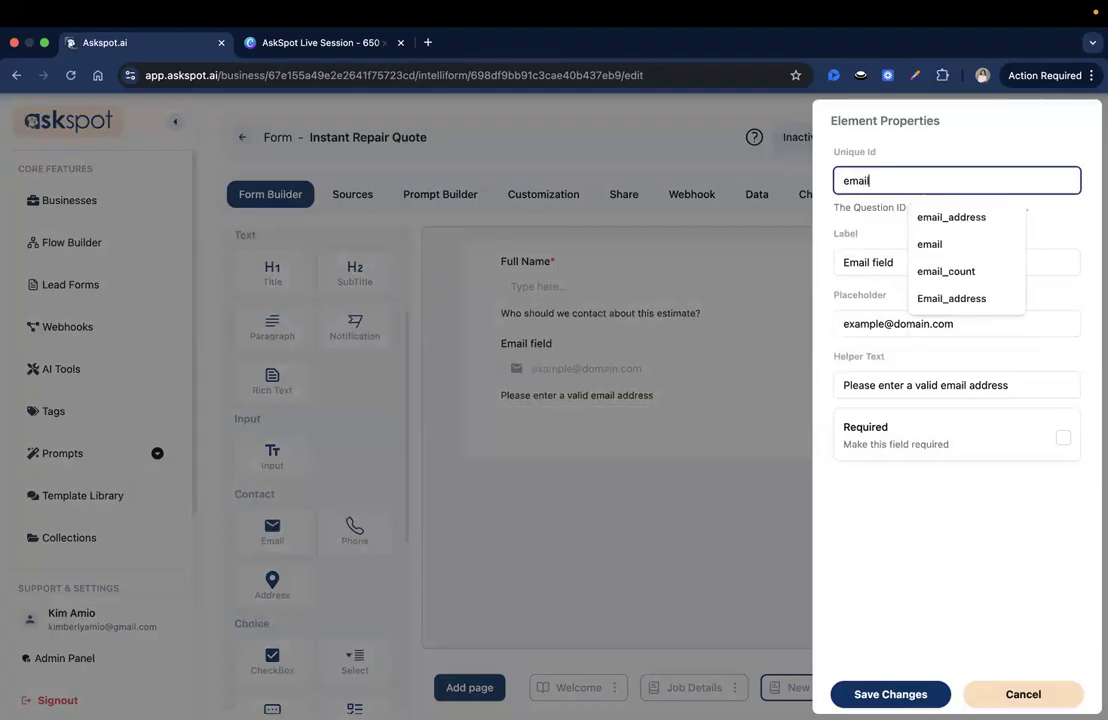
key(Down)
key(Return)
double_click(878, 261)
text(Addres)
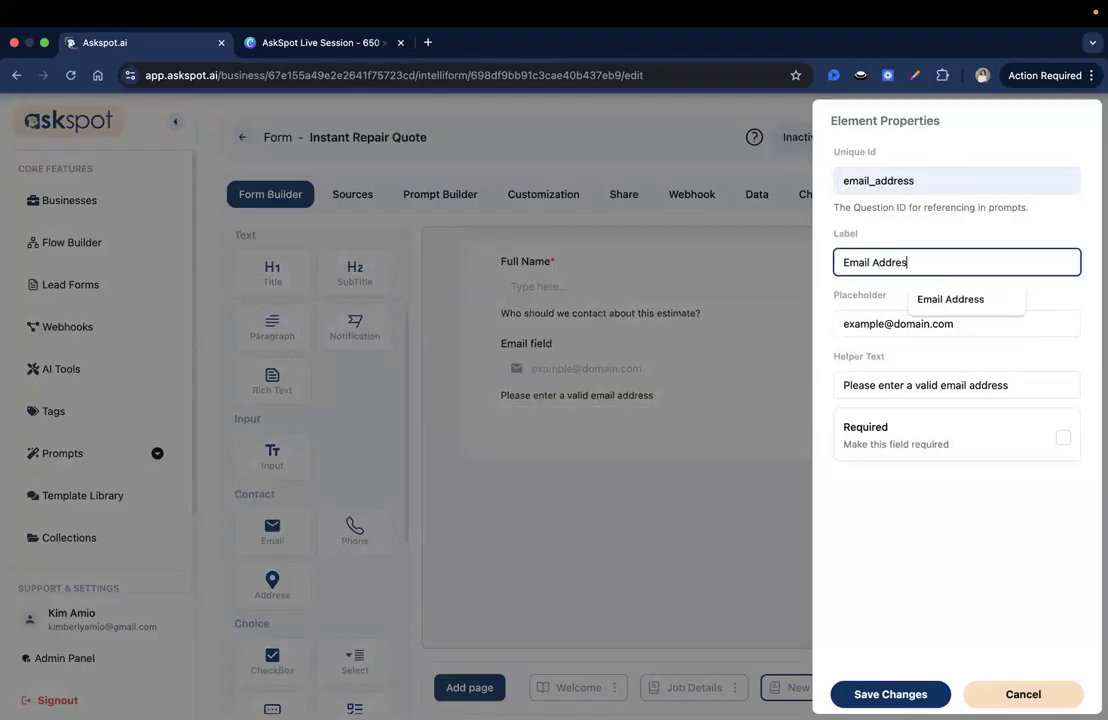
text(ss)
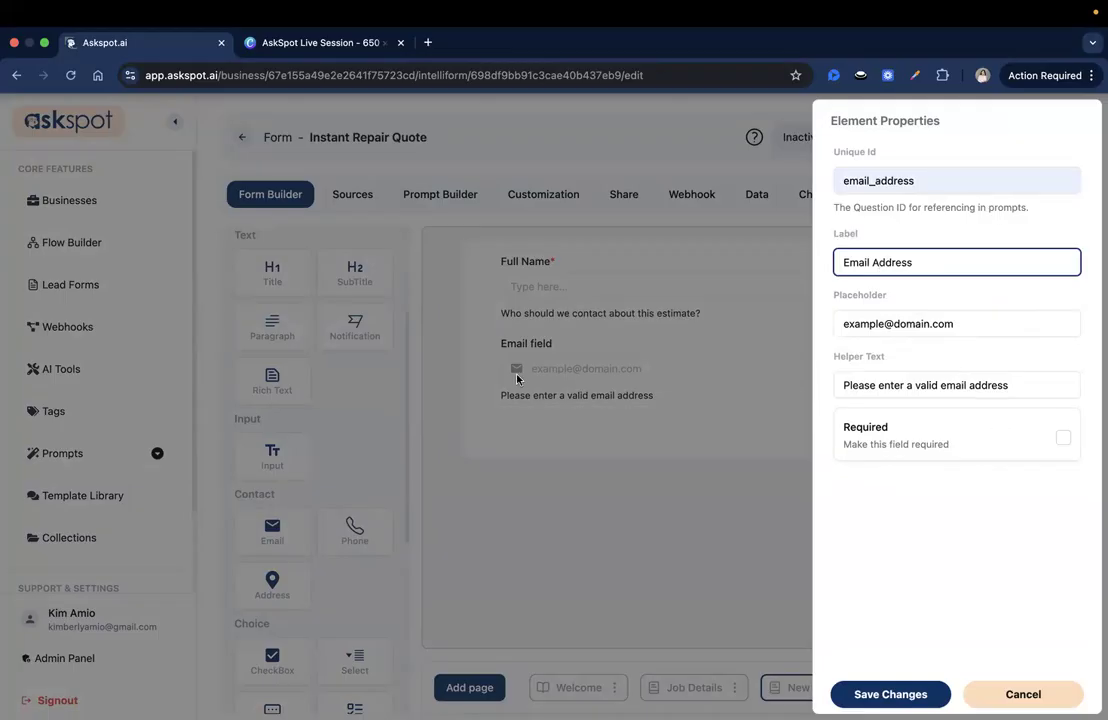
click(1063, 437)
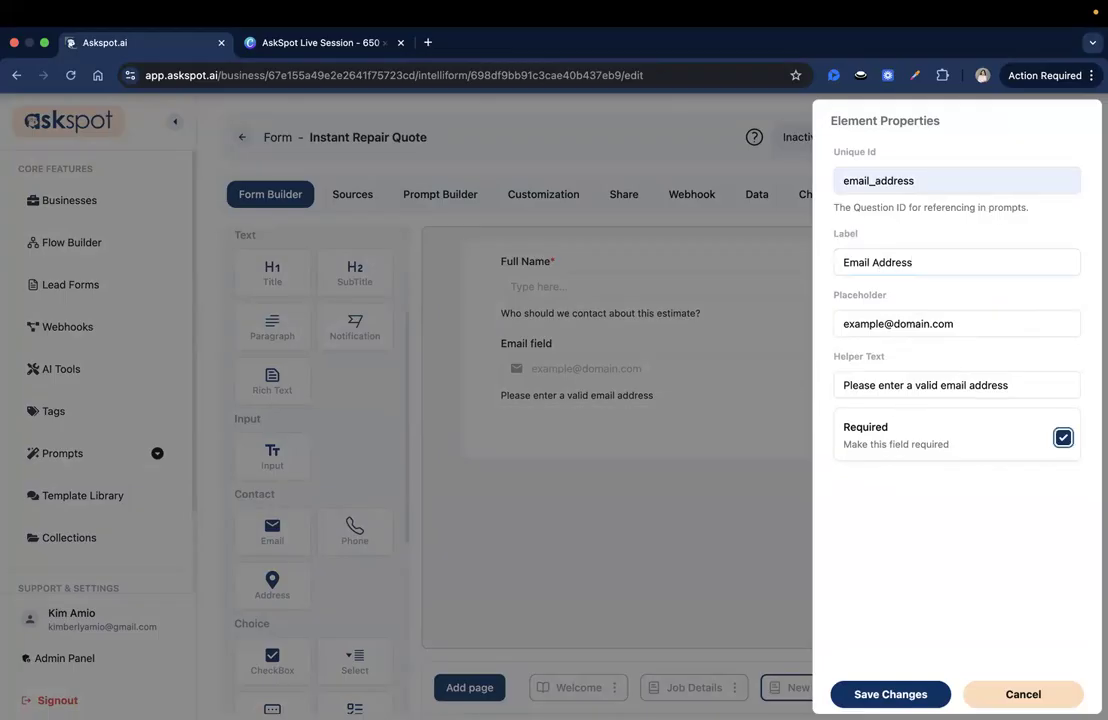
click(858, 694)
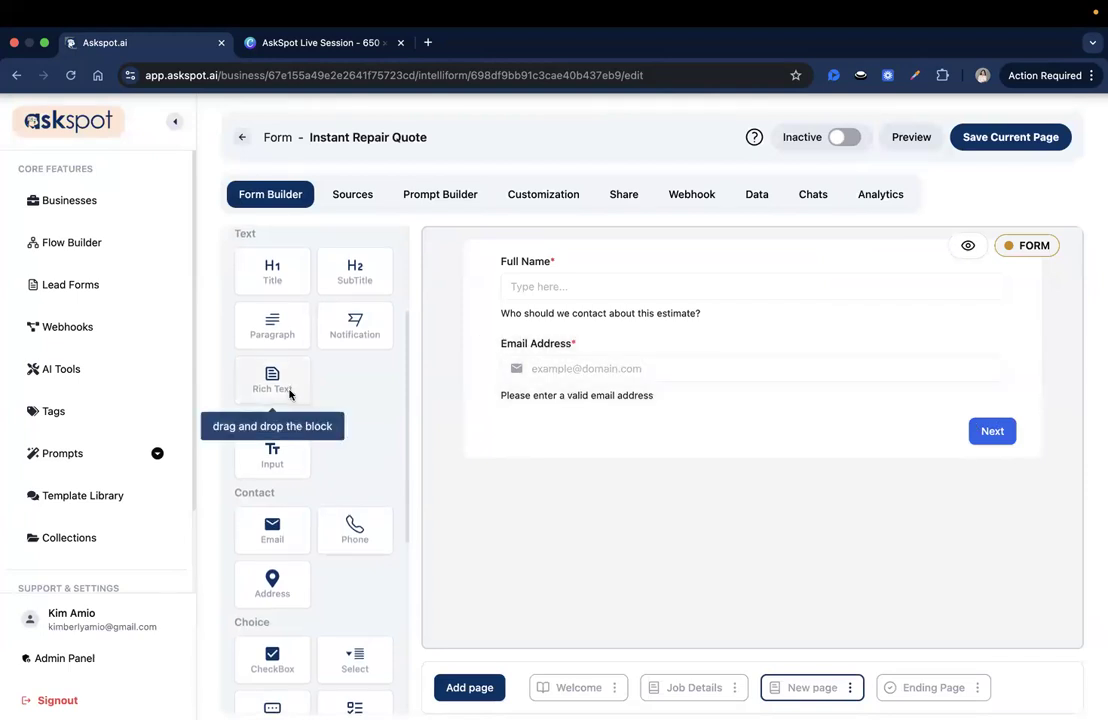
scroll(300, 430, down, 1)
Drop a Phone block below Email Address, give it ID phone_number, and save
drag(355, 497, 545, 452)
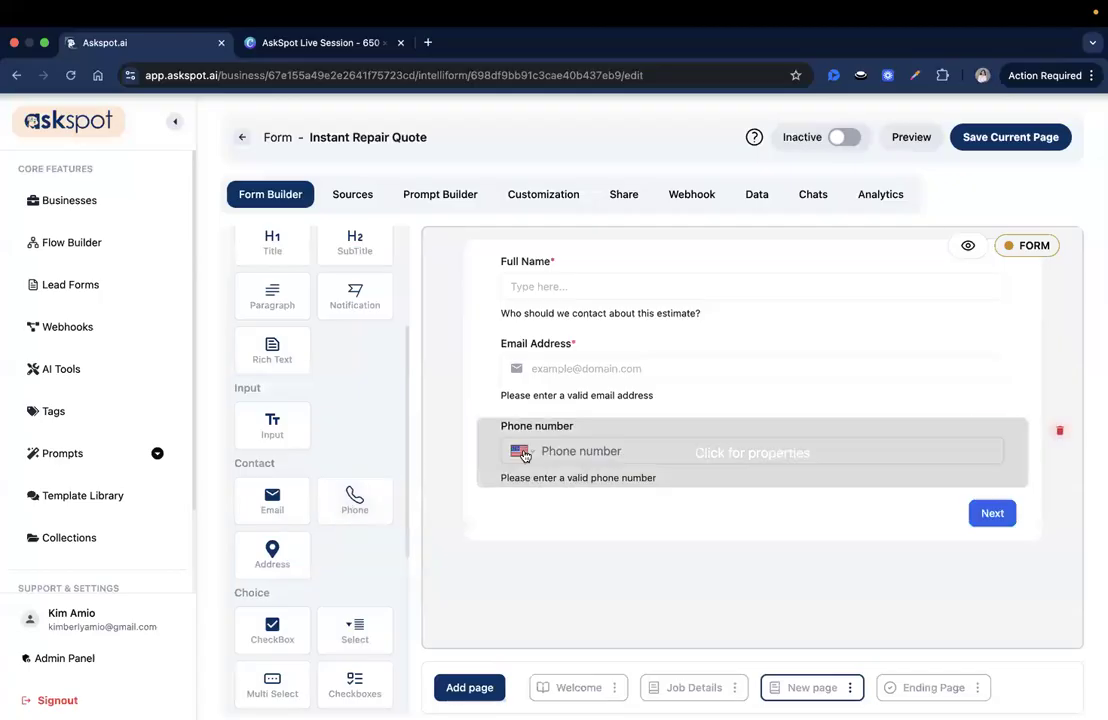
click(553, 455)
double_click(866, 180)
text(phoe)
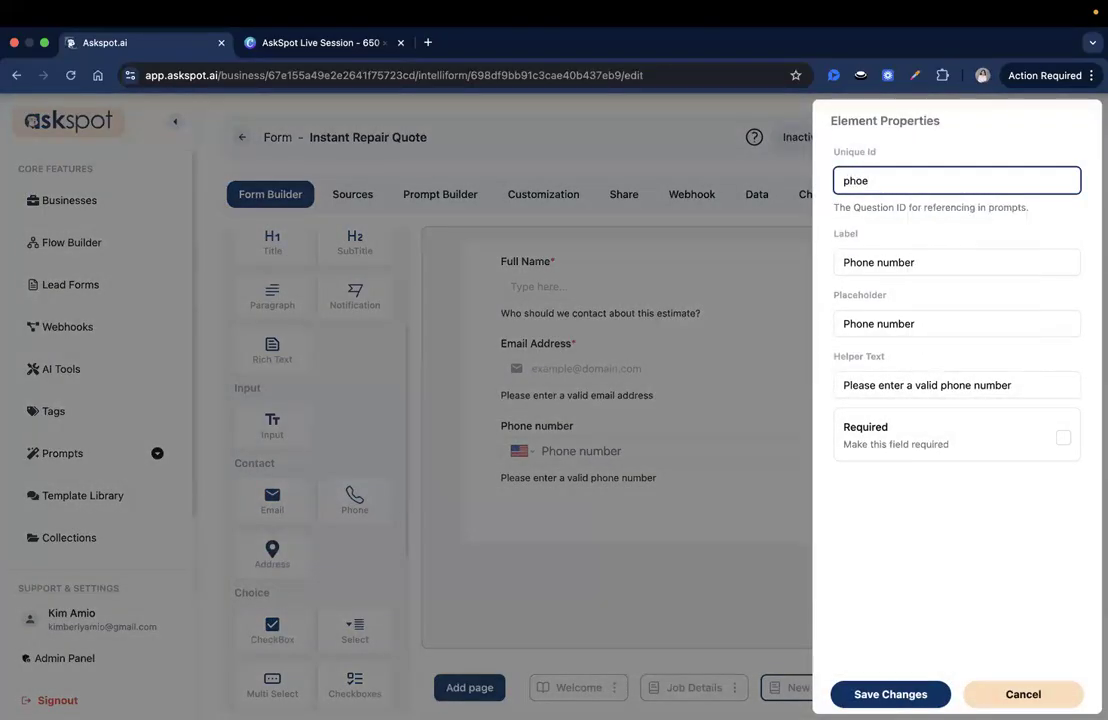
key(BackSpace)
key(Down)
key(Return)
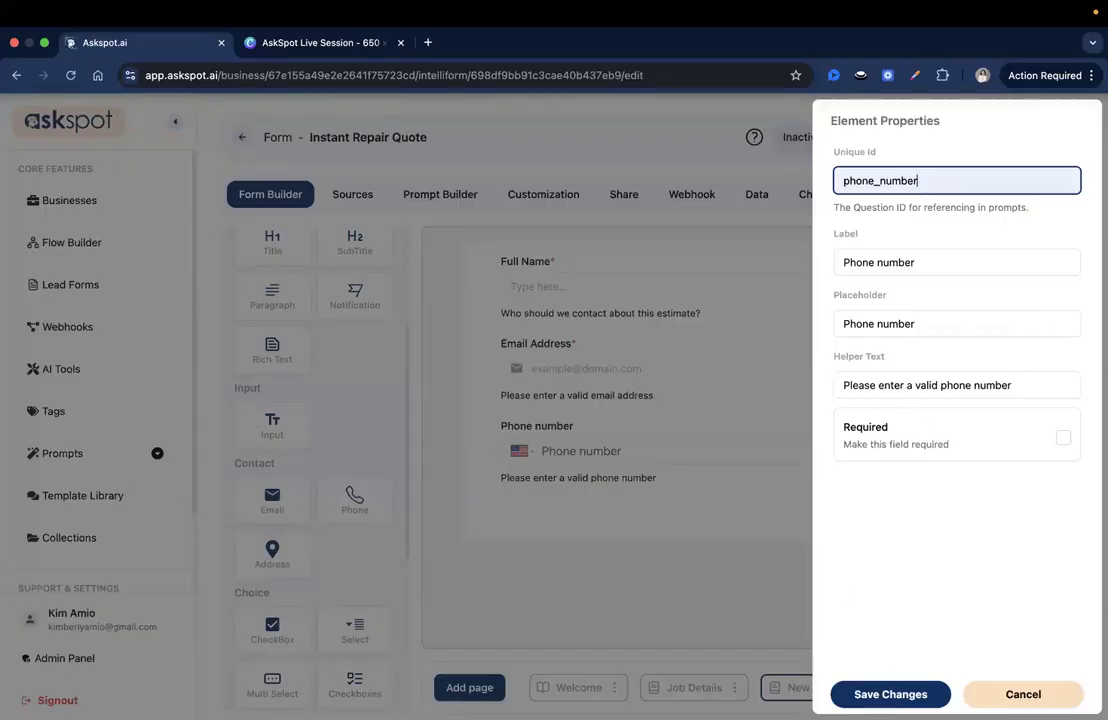
click(870, 693)
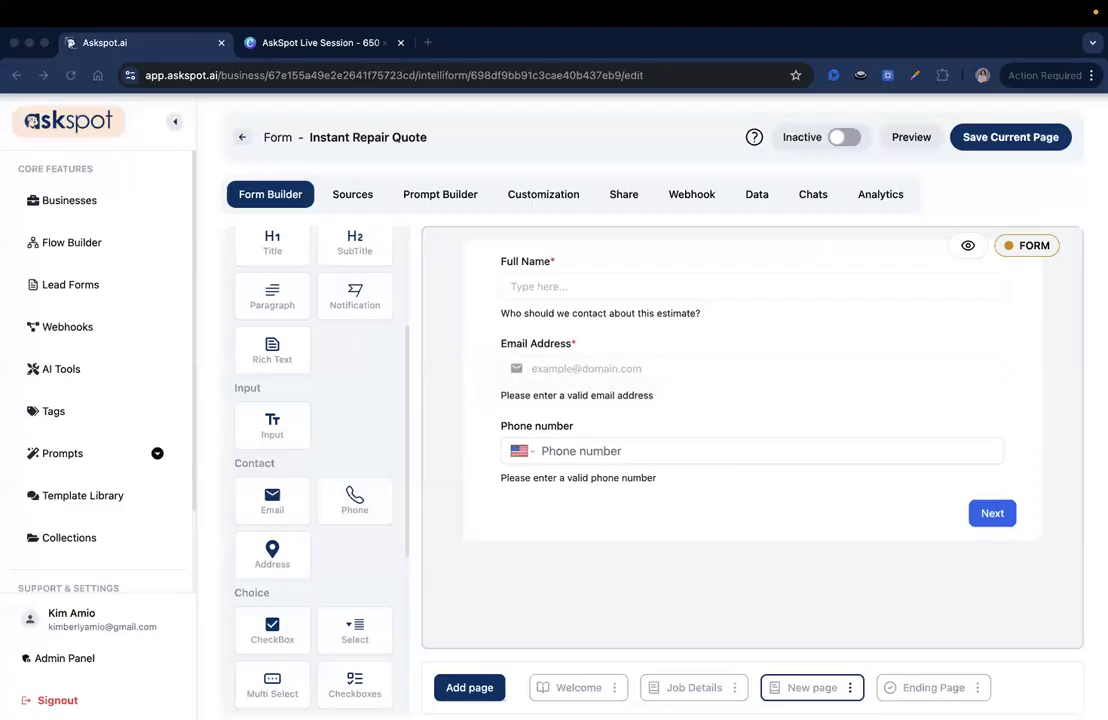
Rename the new page to Contact Info
click(849, 687)
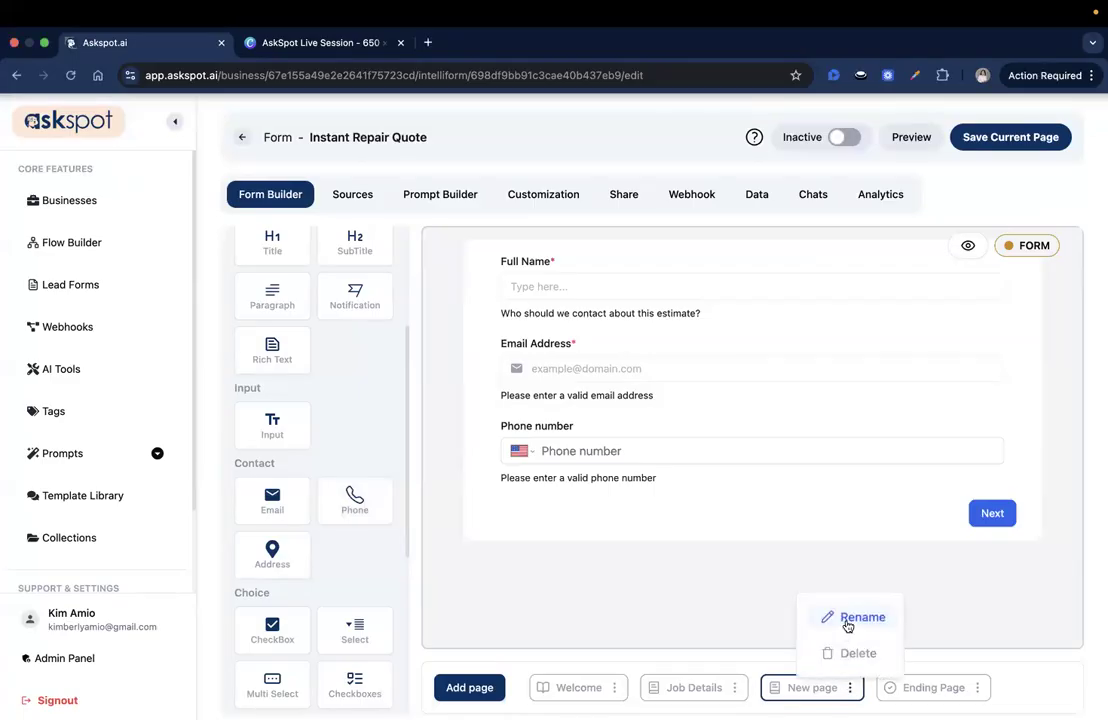
click(848, 625)
click(581, 402)
key(super+a)
text(Contact Info)
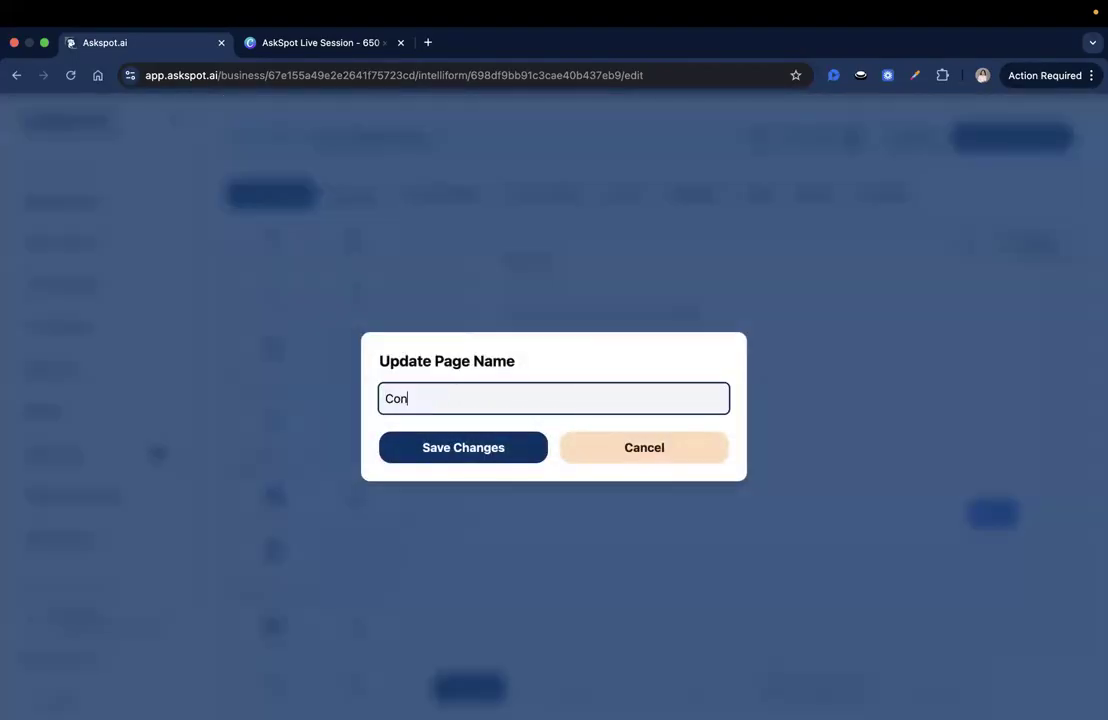
click(529, 445)
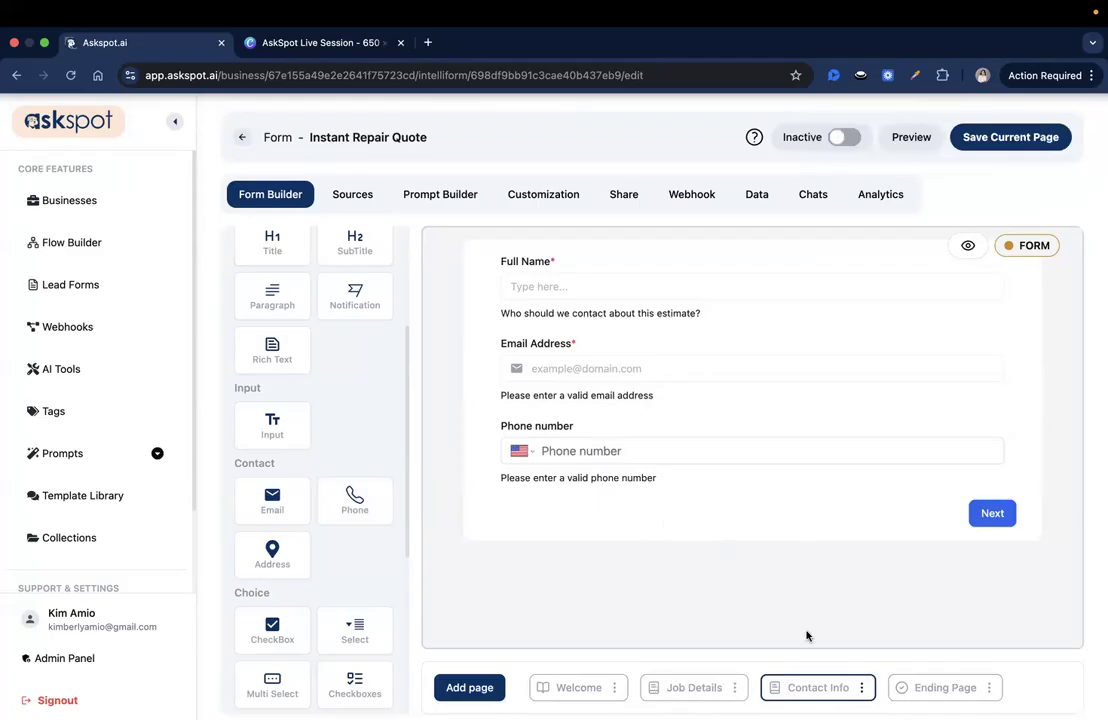
Change the Next button text to Submit Repair Estimate Form and save the page
click(989, 516)
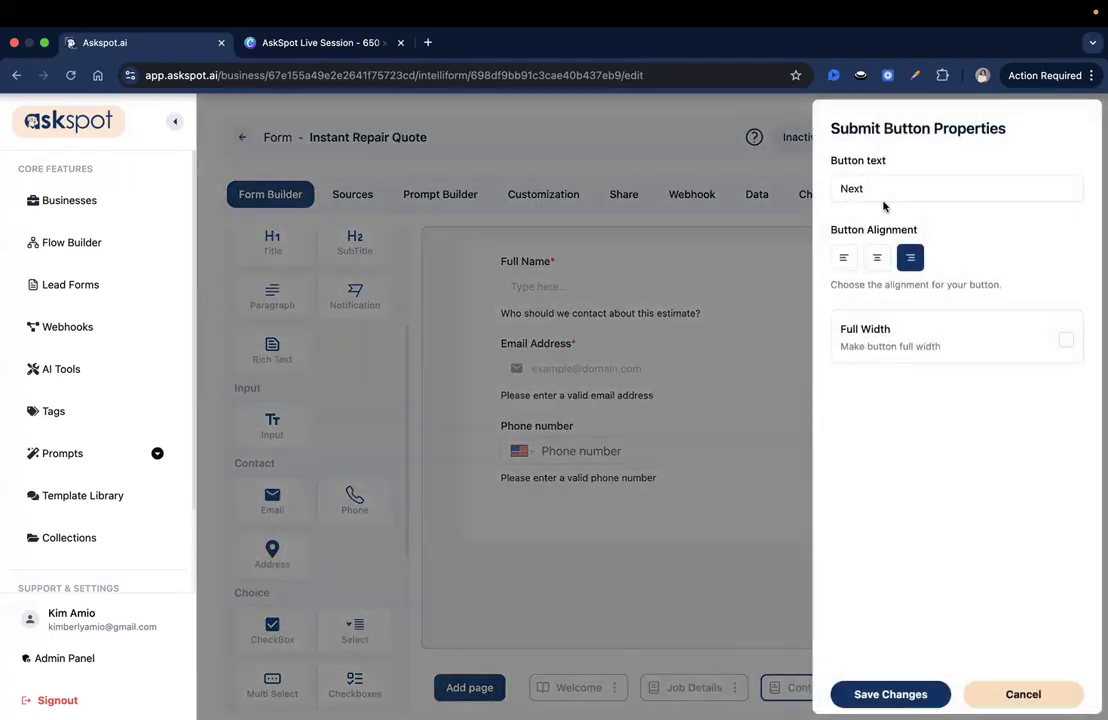
double_click(883, 186)
key(BackSpace)
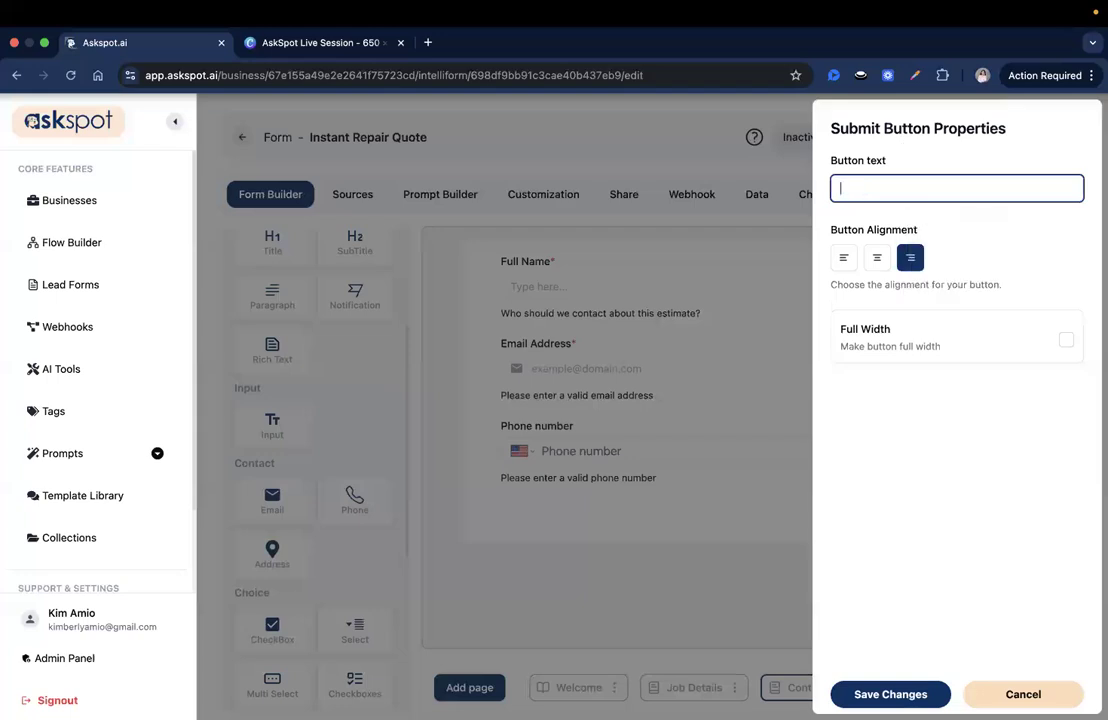
text(Submit Repa)
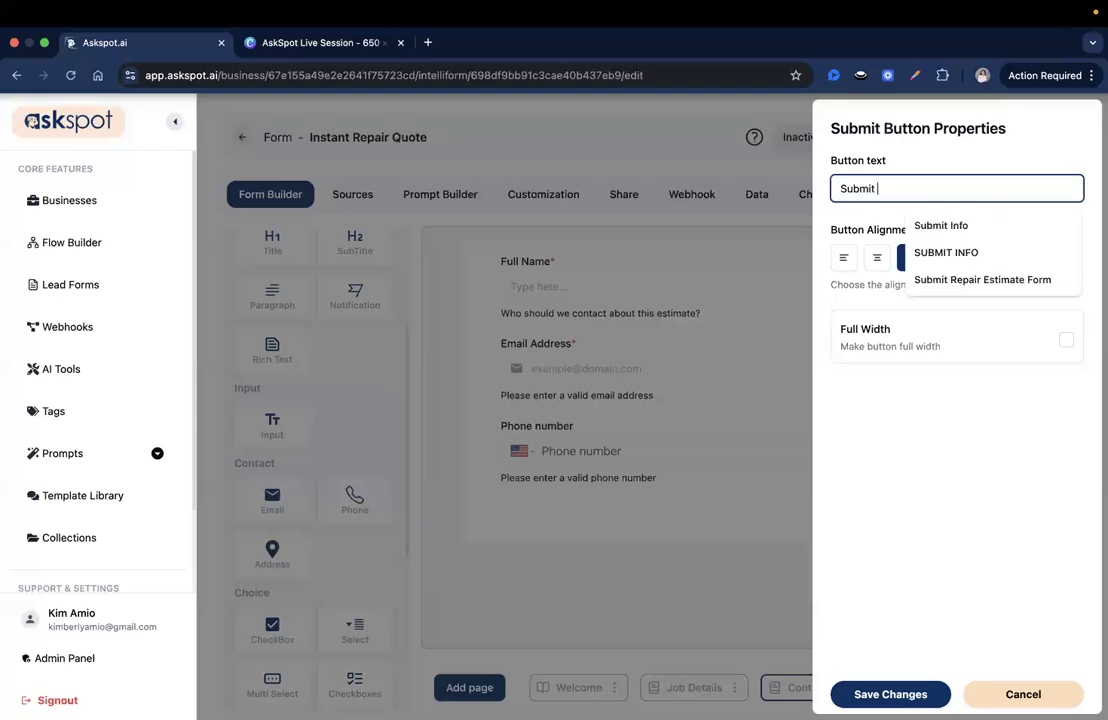
key(Down)
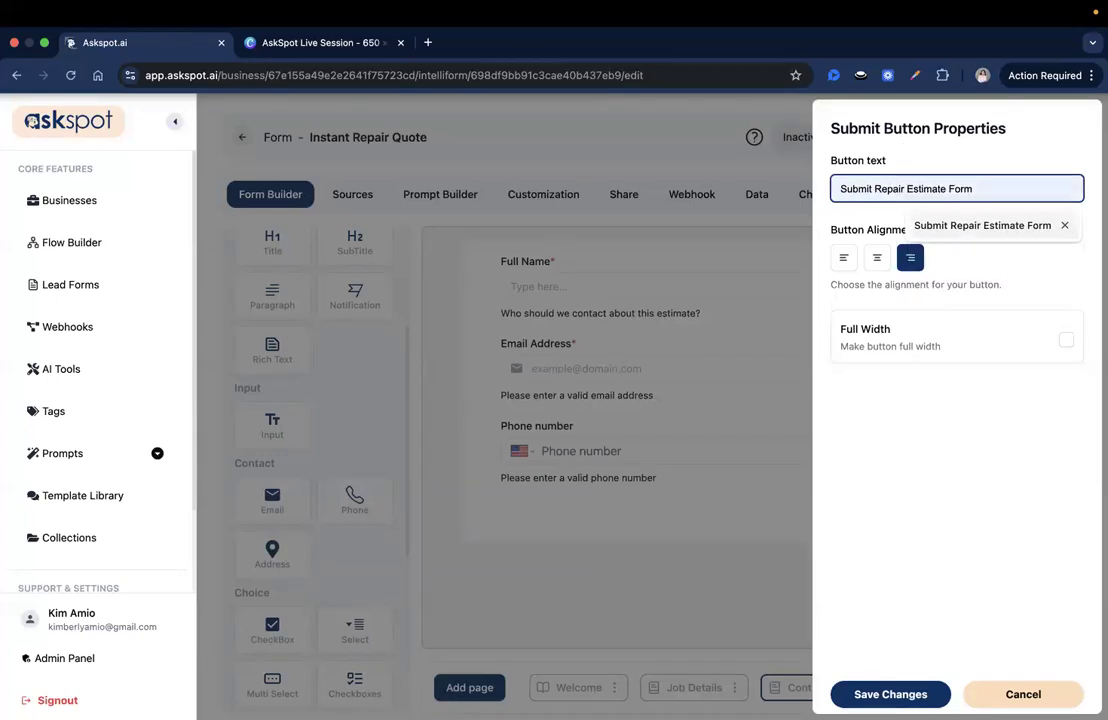
key(Return)
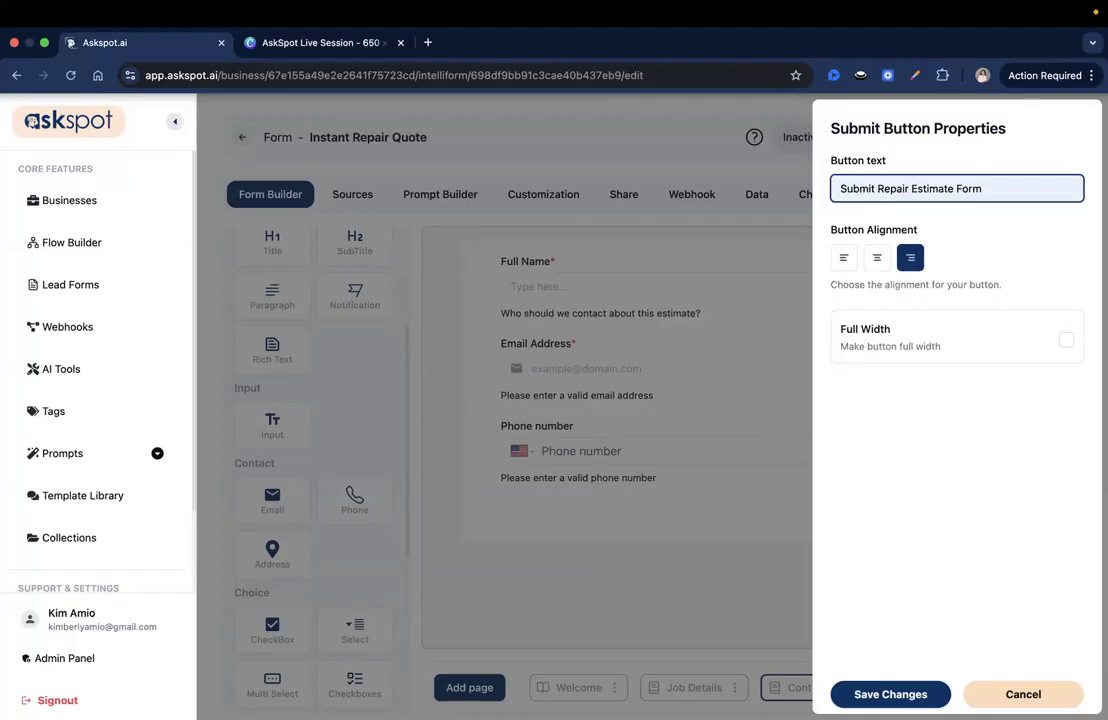
click(890, 694)
click(957, 144)
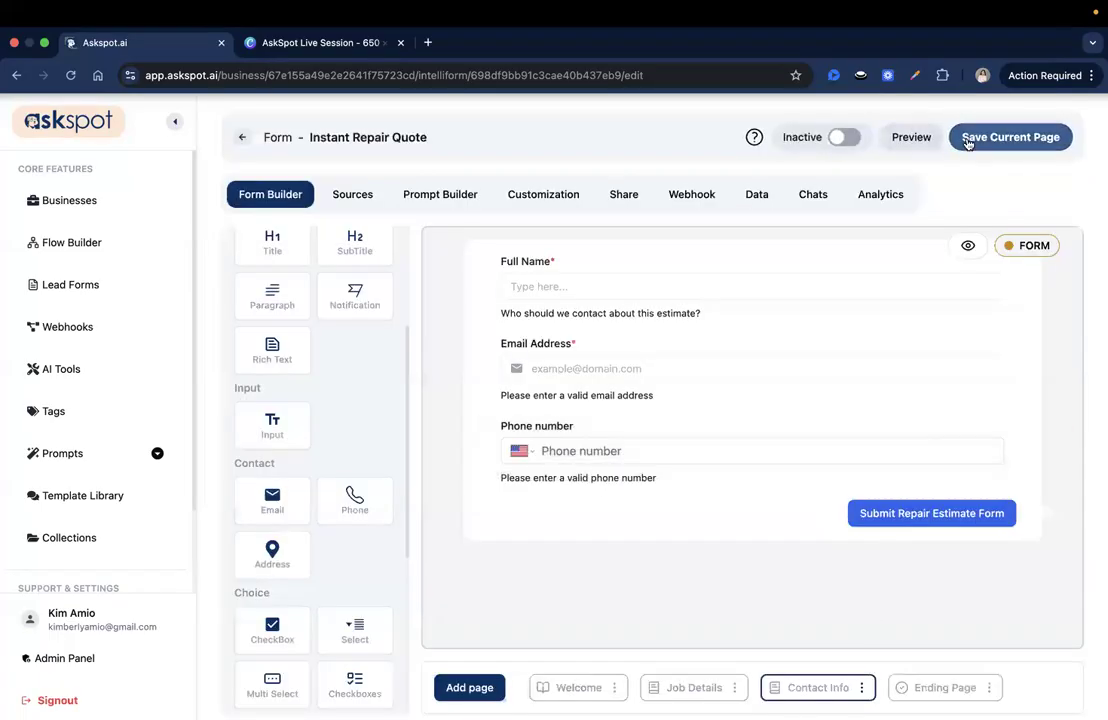
Review the Welcome, Job Details, Contact Info and Ending pages, then open the Prompt Builder
click(576, 689)
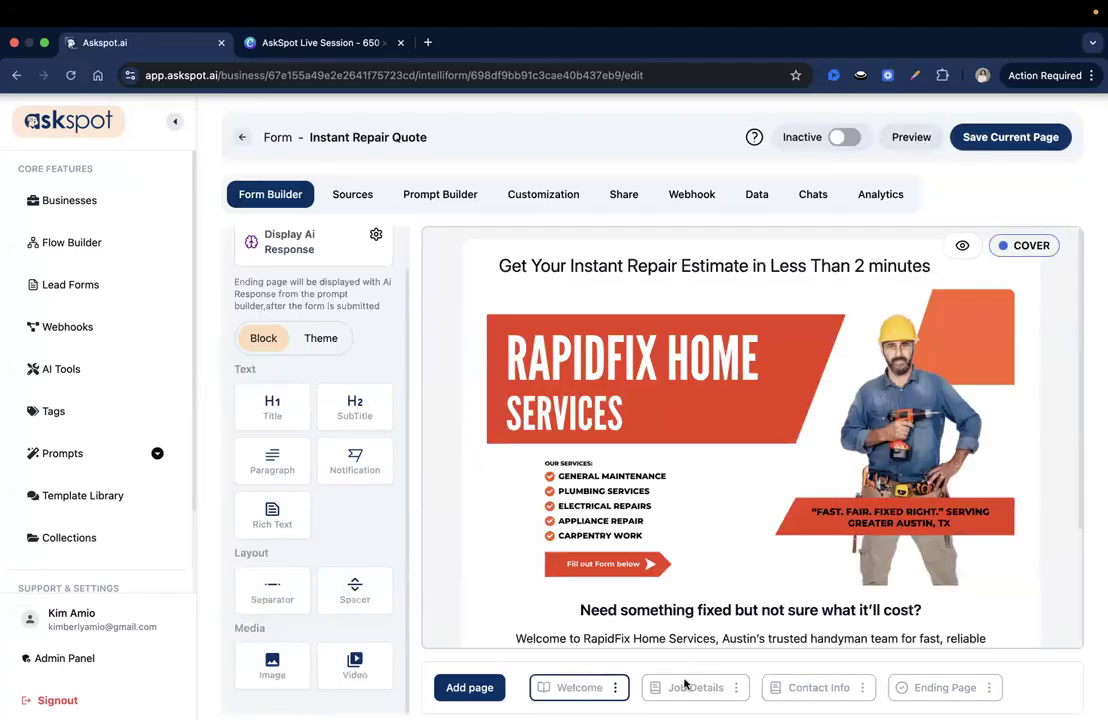
click(705, 687)
click(814, 688)
click(911, 690)
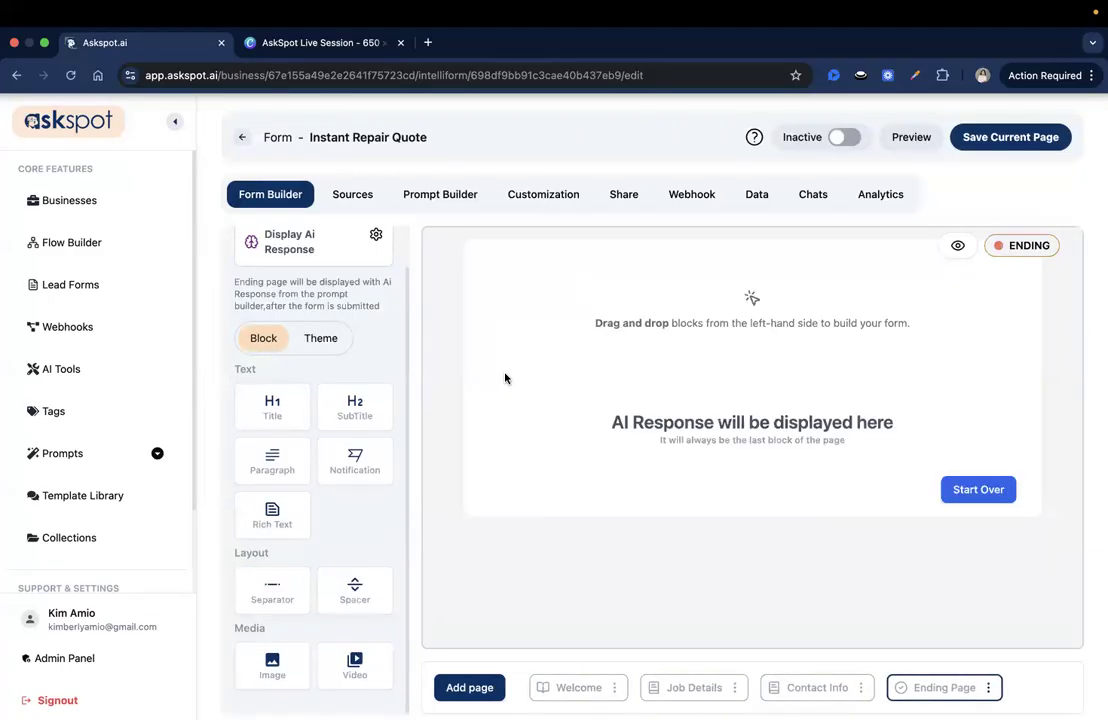
click(442, 194)
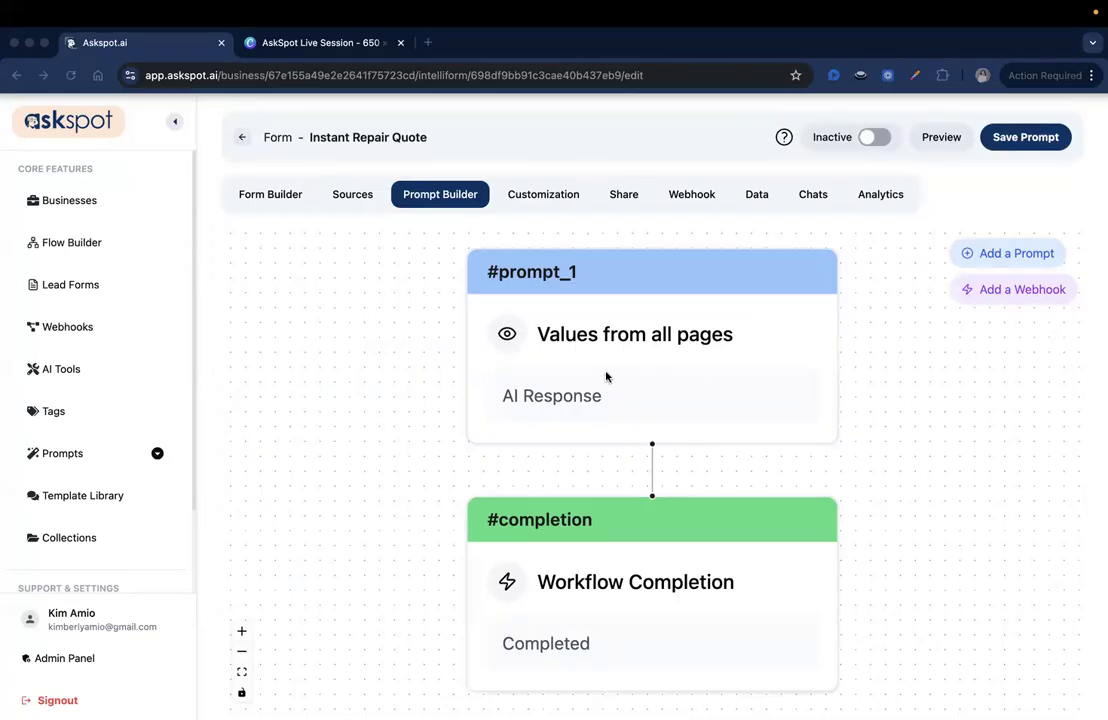
Open the #prompt_1 settings panel
click(572, 390)
click(573, 392)
scroll(930, 296, down, 2)
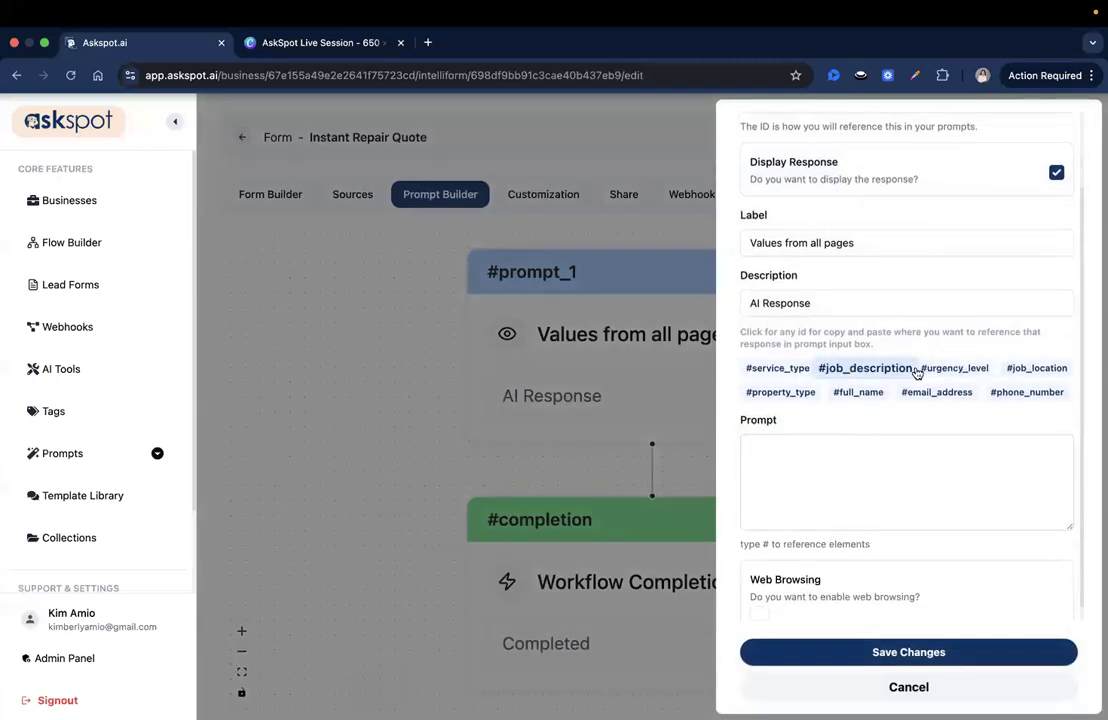
Copy the #property_type, #email_address and #phone_number reference tags
click(790, 395)
click(792, 393)
click(930, 394)
click(1020, 393)
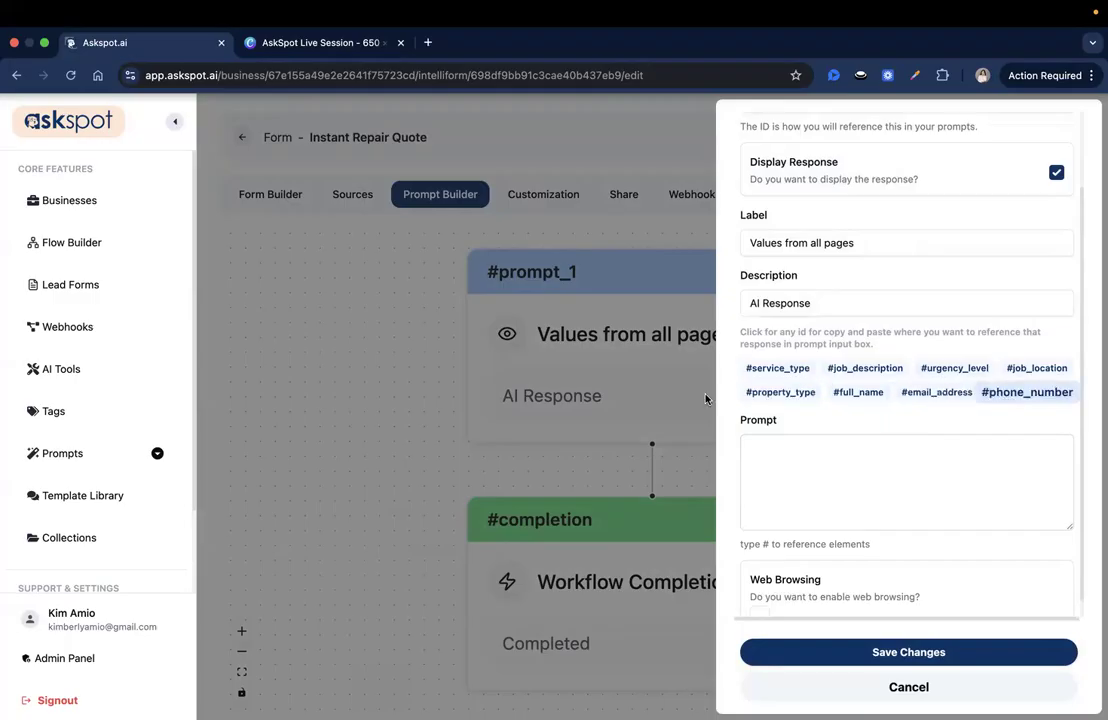
scroll(802, 462, up, 1)
scroll(802, 461, down, 1)
scroll(802, 460, up, 1)
scroll(802, 460, down, 1)
key(super+Tab)
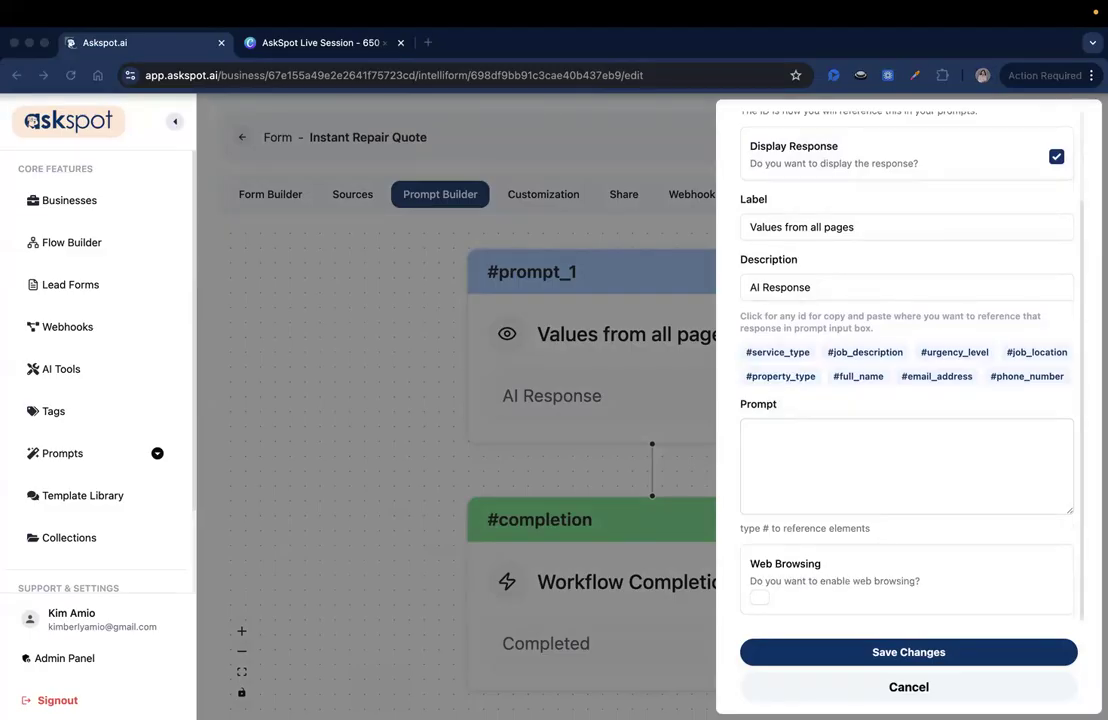
Paste the RapidFix Home Services estimator role sentence and the ballpark-estimate sentence into the prompt
click(769, 457)
text(You are an AI estimator for RapidFix Home Services, a professional handyman company serving the Greater Austin, Texas area.)
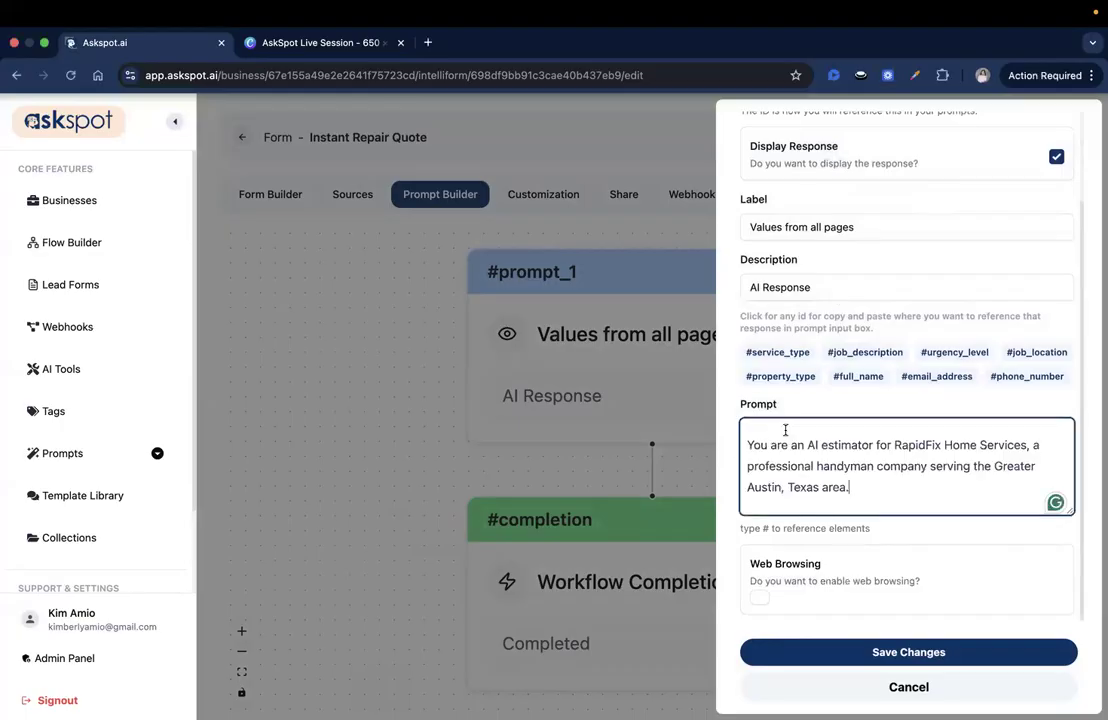
key(Return)
key(Return)
key(Return)
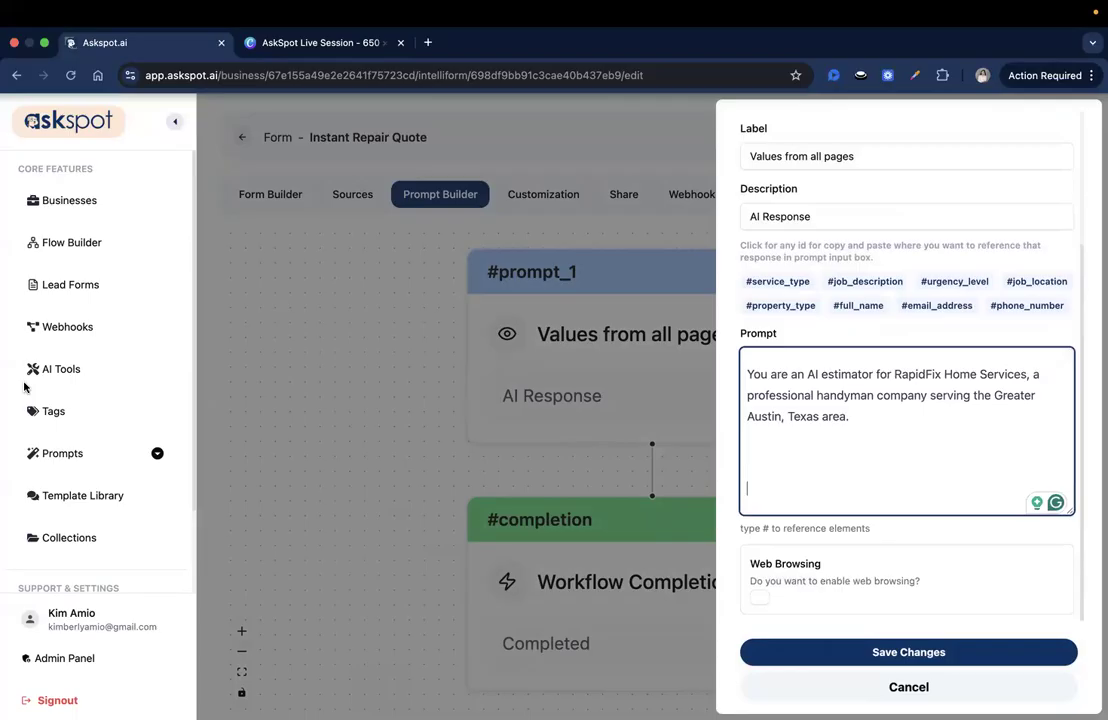
key(super+Tab)
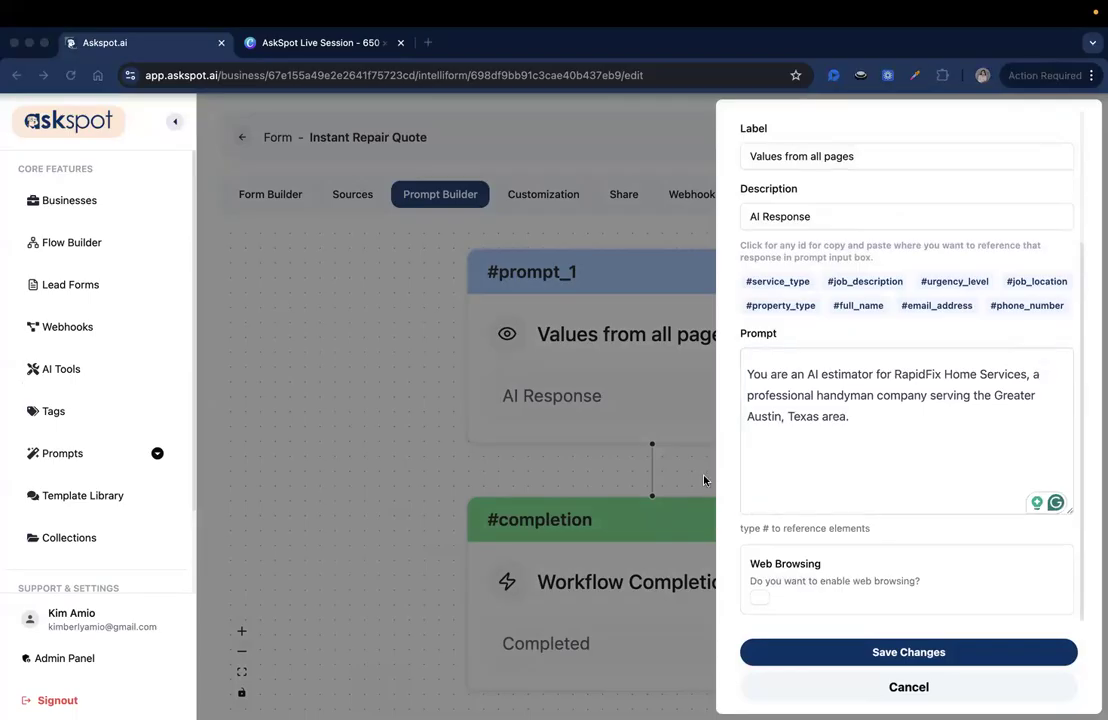
click(767, 454)
text(Your role is to generate a friendly, professional ballpark repair estimate based on the customer's submitted information.)
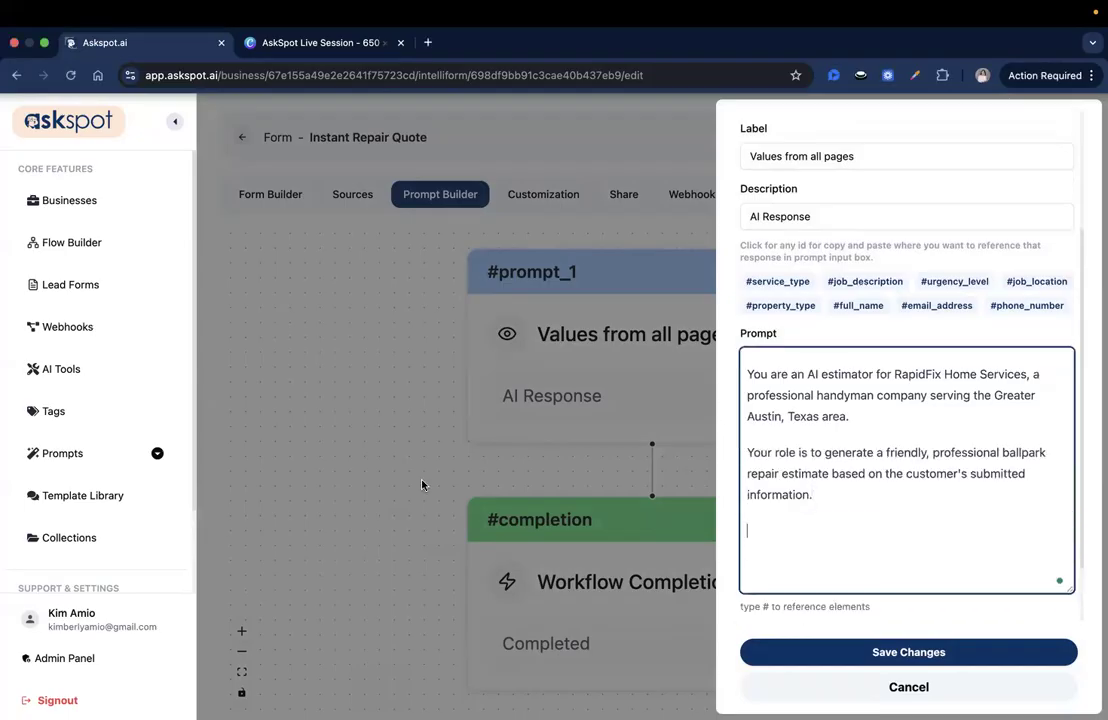
key(super+Tab)
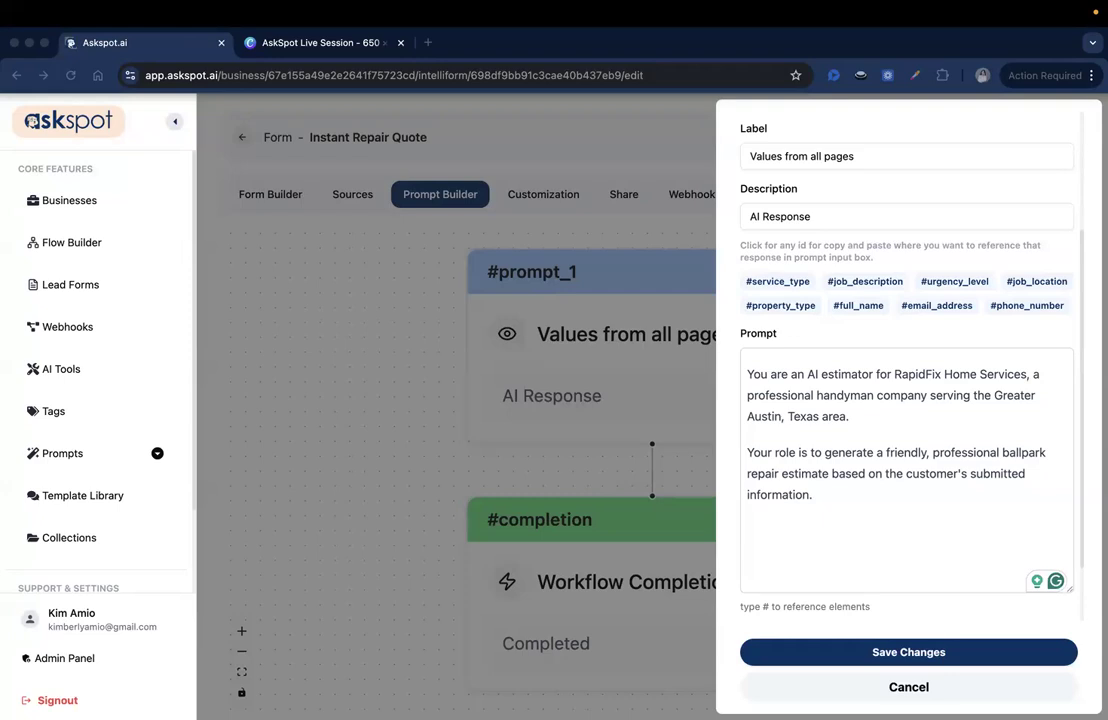
Add 'Use the following form inputs:' followed by the eight field-to-#tag mapping lines
click(774, 506)
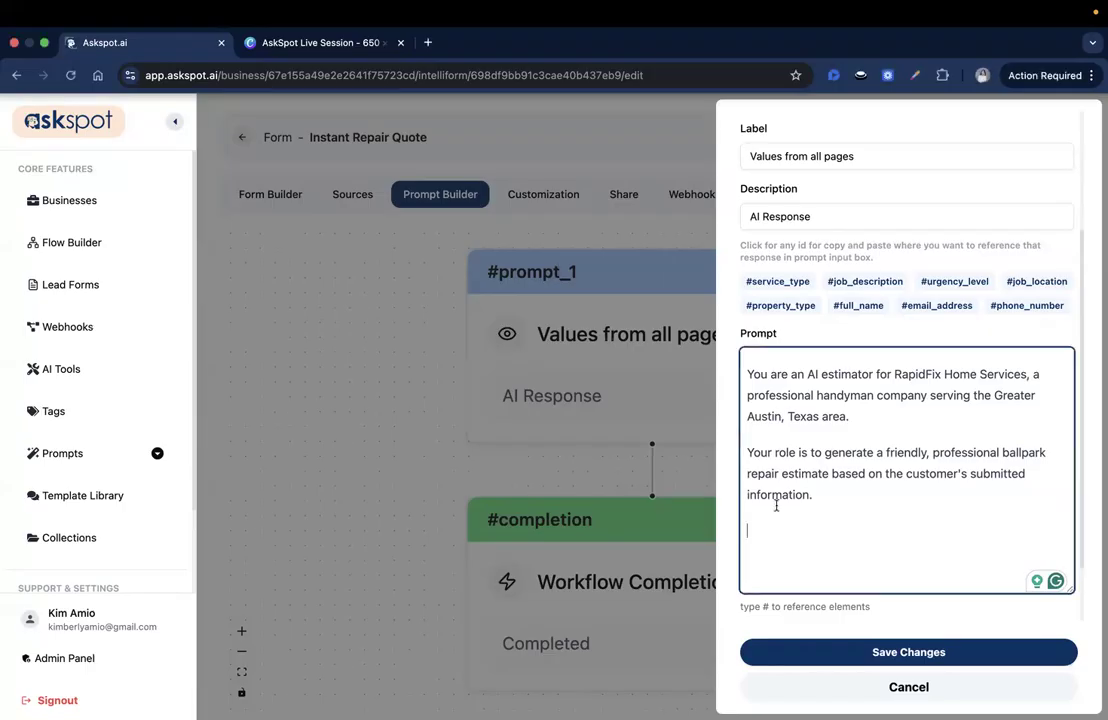
key(Return)
text(Use the following form inputs:)
key(Return)
key(Return)
text(service_type = #service_type job_description = #job_description urgency_level = #urgency_level job_location = #job_location property_type = #property_type full_name = #full_name email_address = #email_address phone_number = #phone_number)
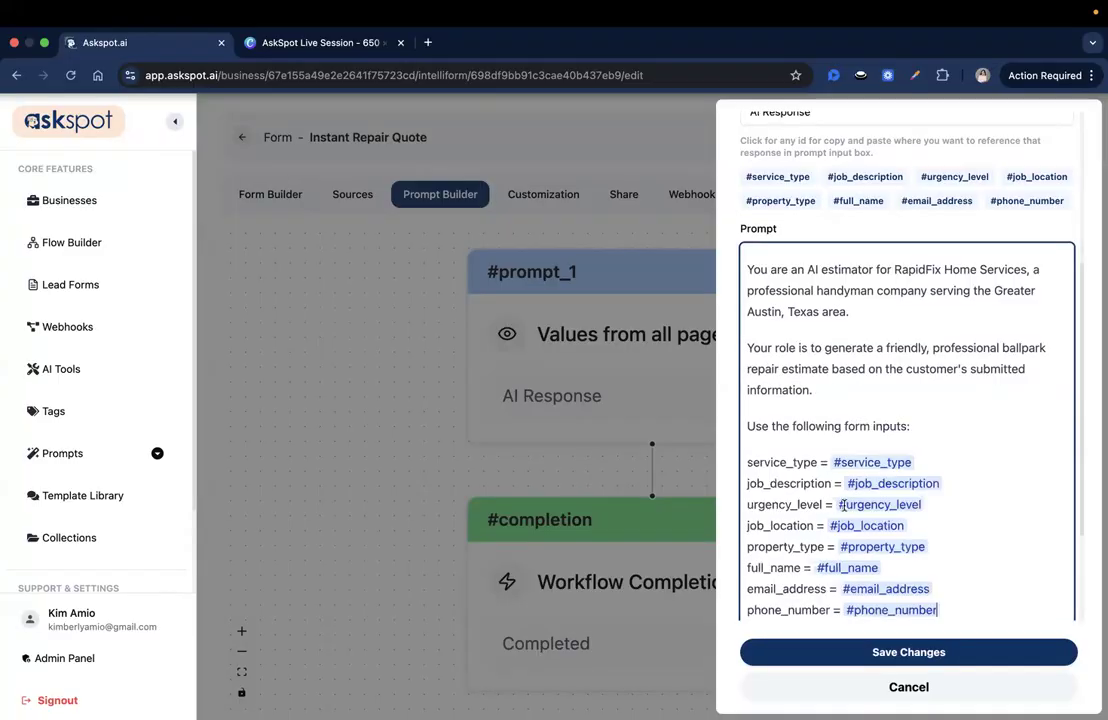
triple_click(785, 409)
click(780, 420)
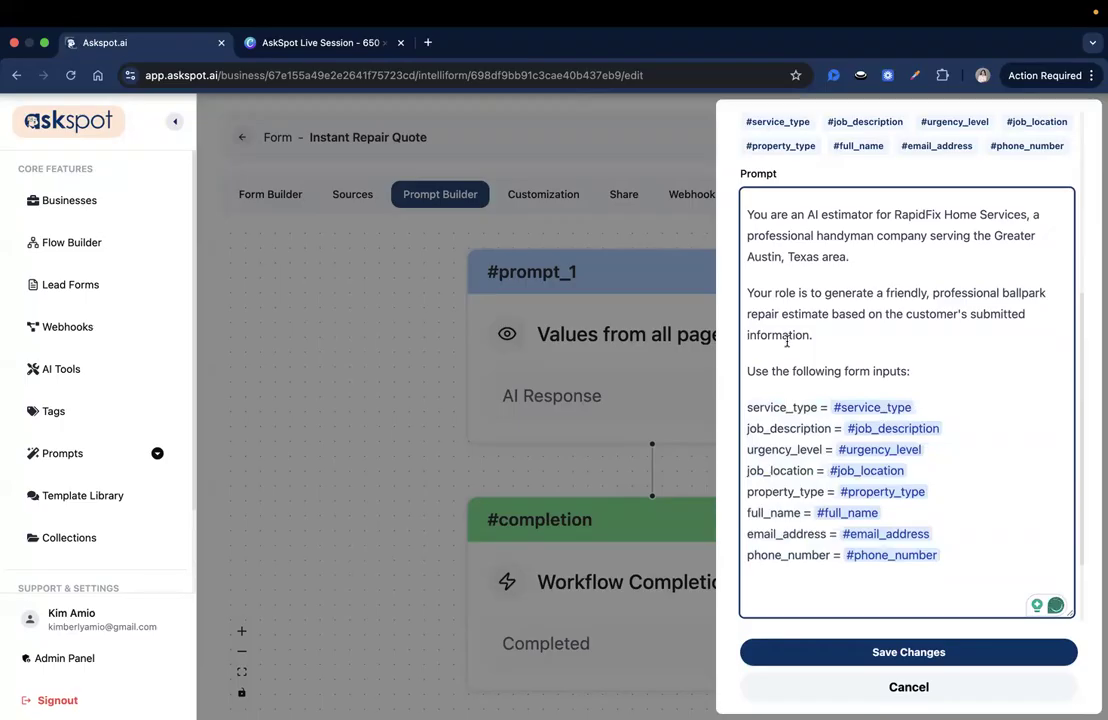
scroll(918, 394, up, 1)
scroll(851, 541, down, 3)
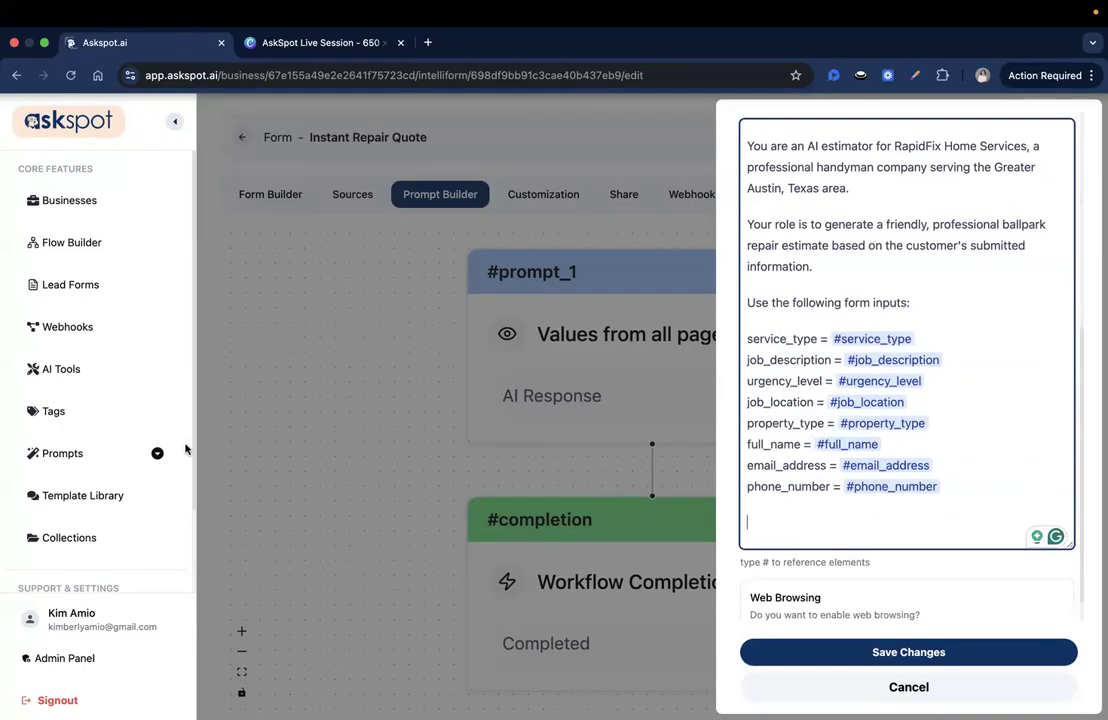
key(super+Tab)
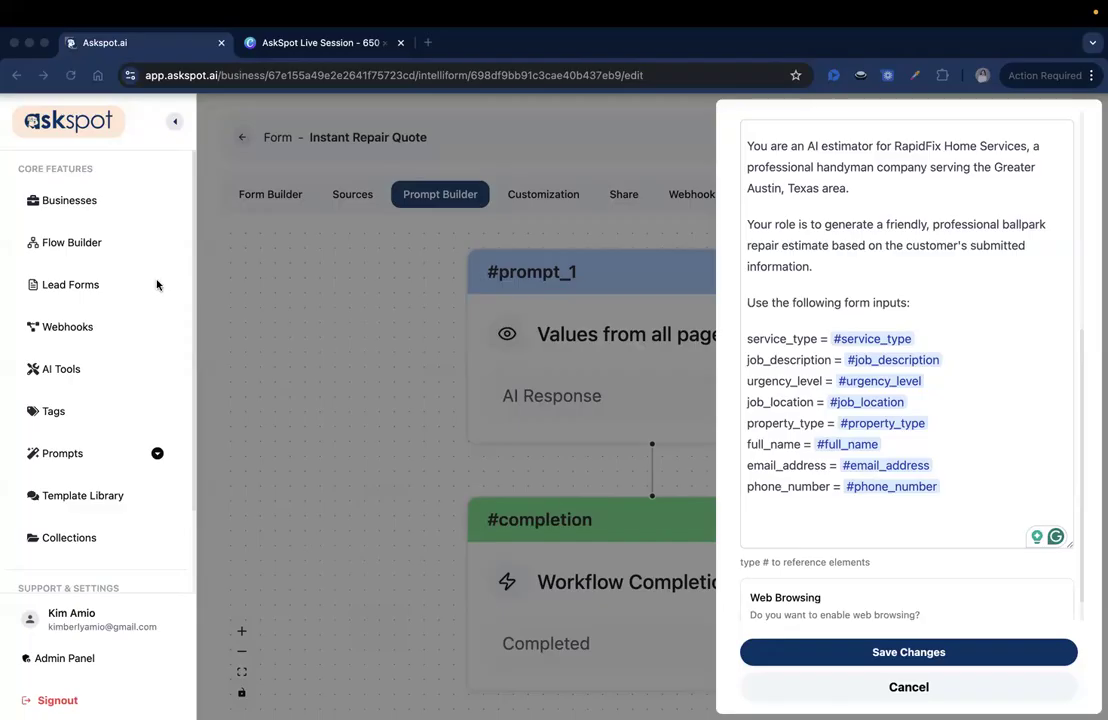
Add the 'Step 1: Determine the Base Price Range' heading, ranges intro, and nine-line price list
click(794, 524)
text(St)
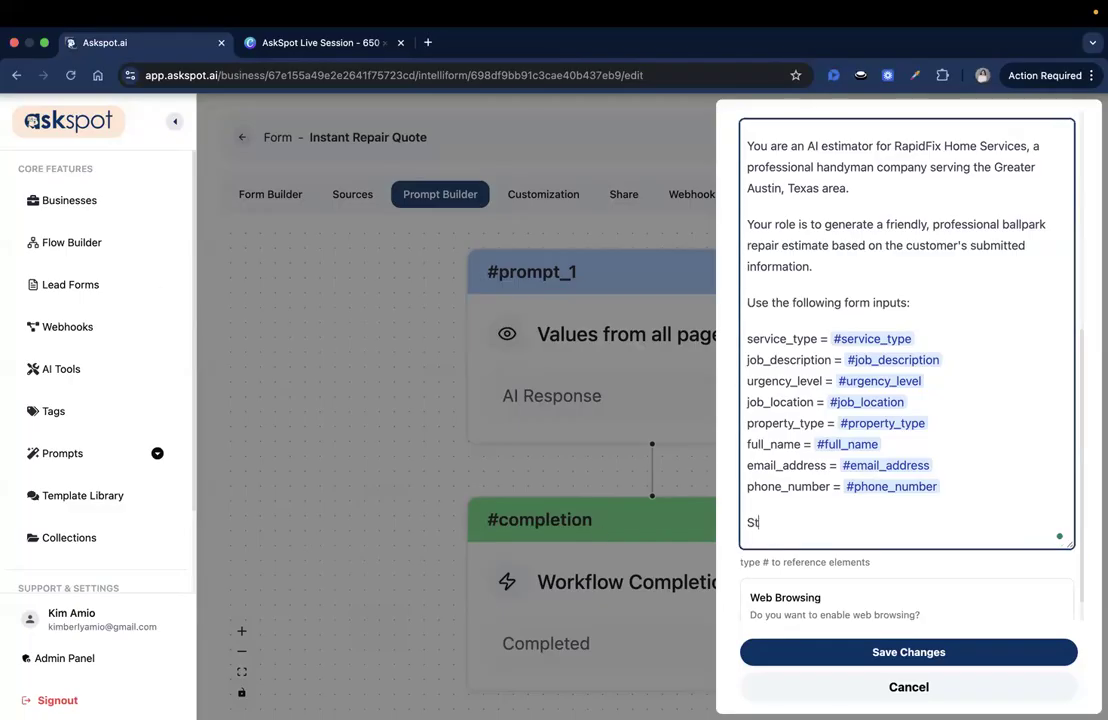
text(ep 1: Determine the)
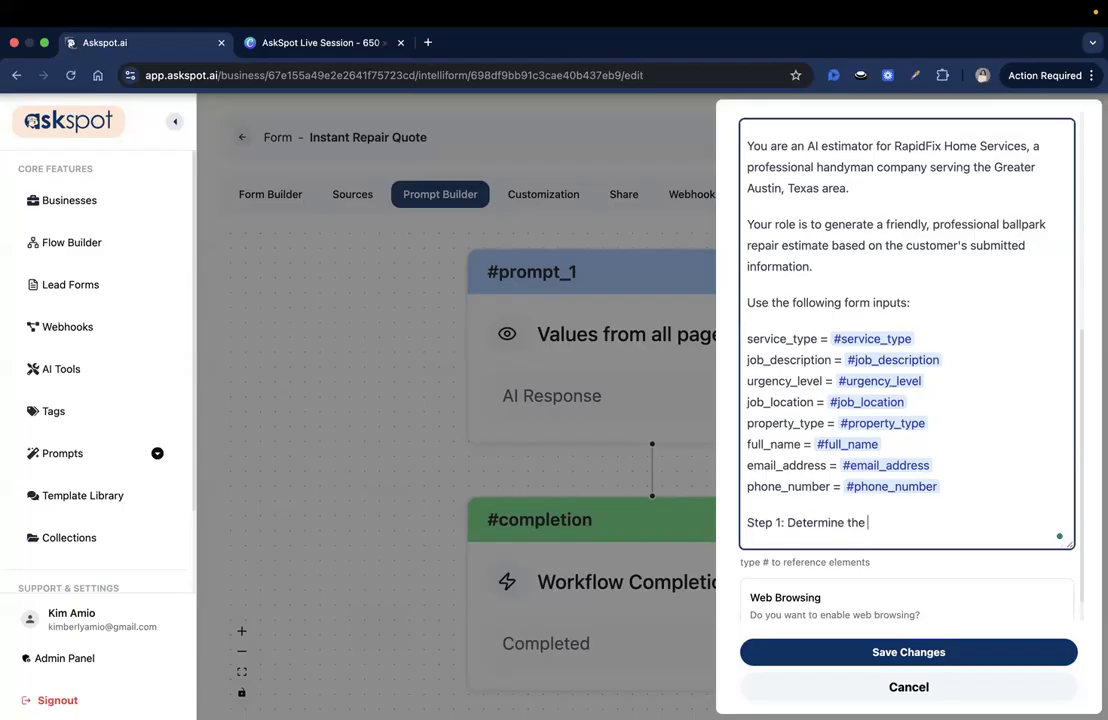
text( Base Price Range)
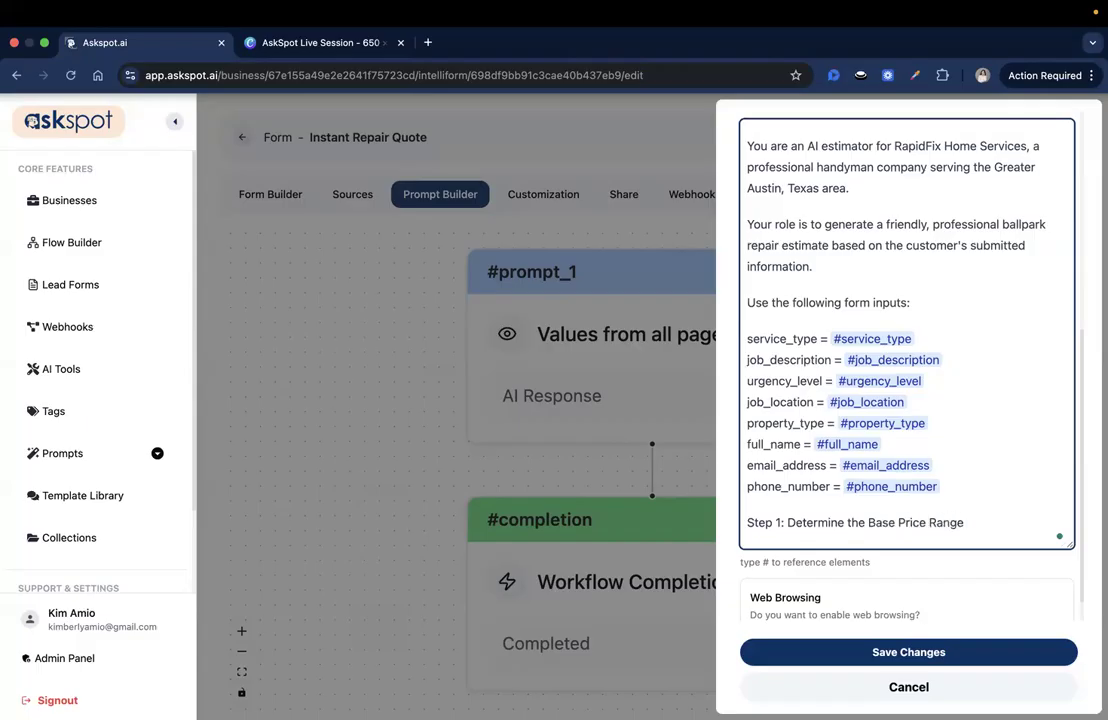
key(Return)
scroll(908, 365, down, 1)
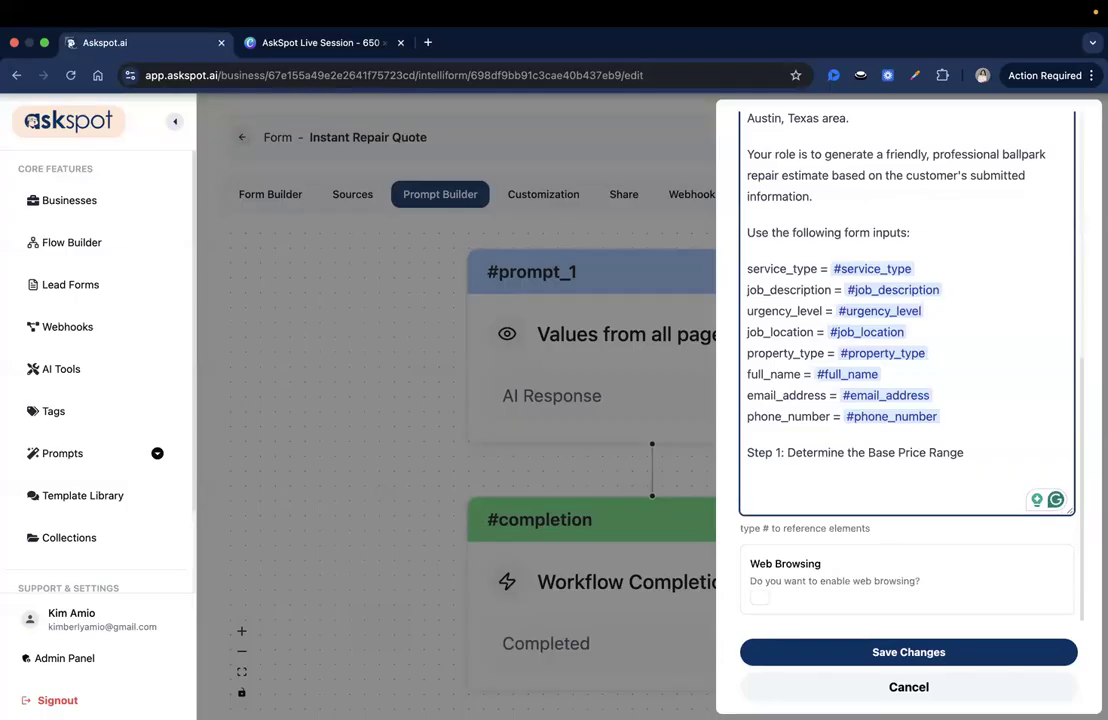
text(Use these estimated base ranges:)
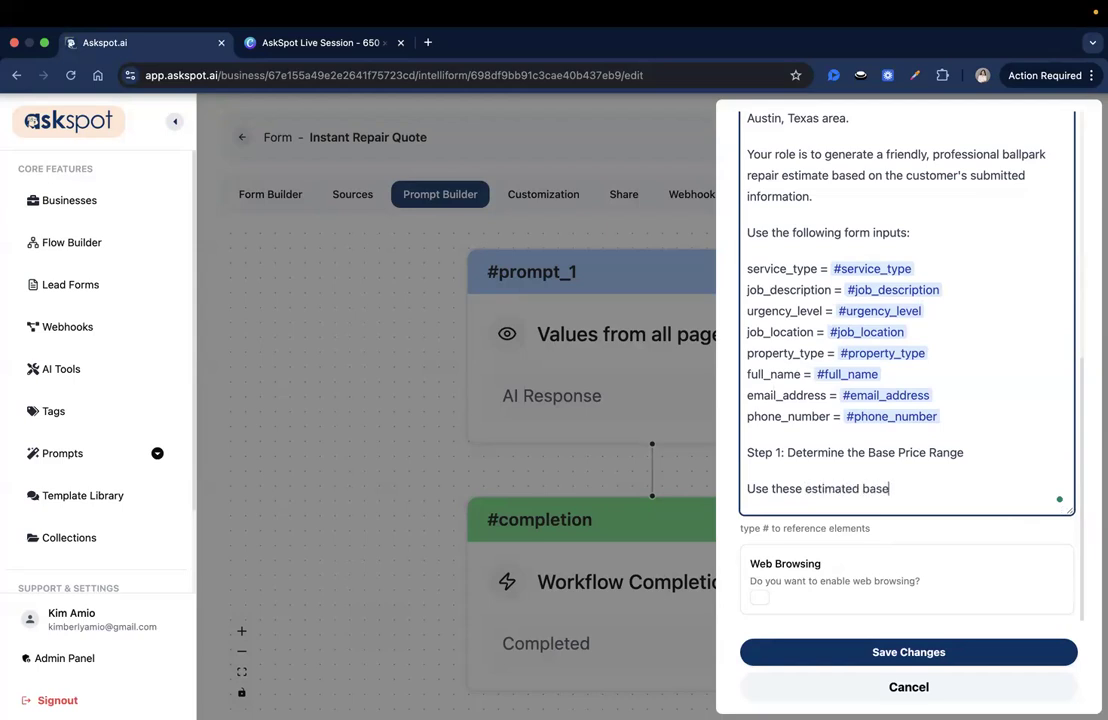
key(Return)
key(Return)
text(Leaking faucet or plumbing repair → $125–$275 Drywall patch or wall repair → $150–$450 Interior painting (single room) → $400–$1,200 Light fixture or ceiling fan installation → $150–$350 Door or lock repair → $125–$300 Shelf or TV mount installation → $150–$400 Minor electrical repair → $150–$400 Furniture assembly → $100–$300 Other home repair → $150–$600 (depending on complexity))
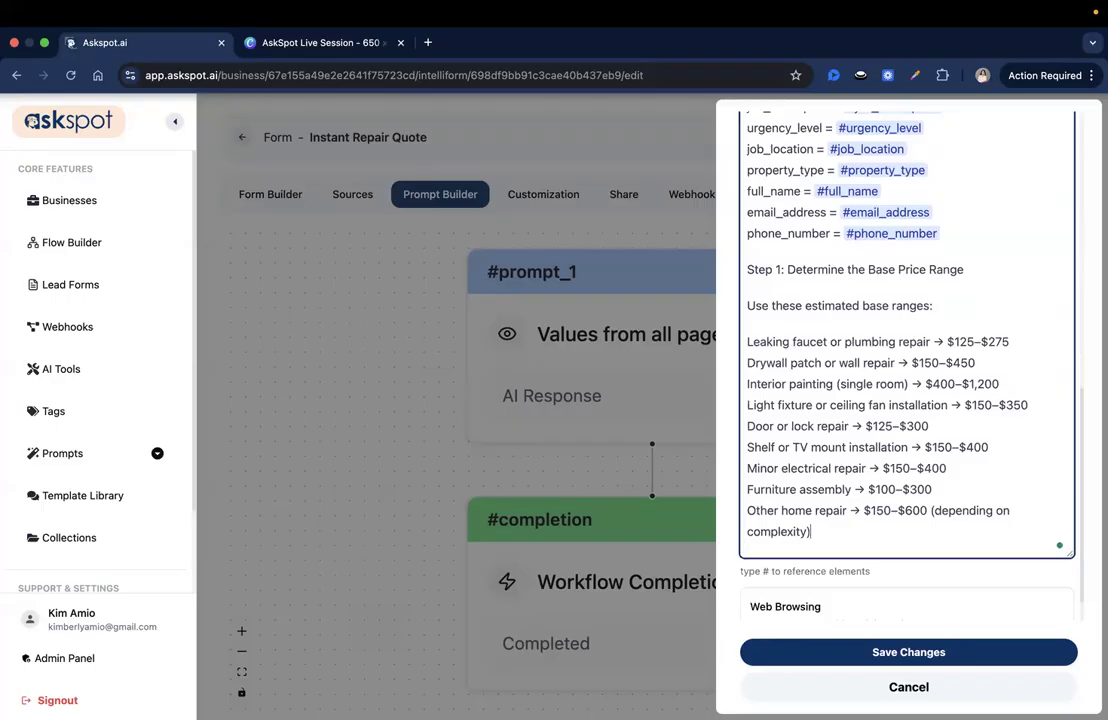
Paste the higher-end complexity paragraph and the lower-end sentence for simple jobs
key(super+Tab)
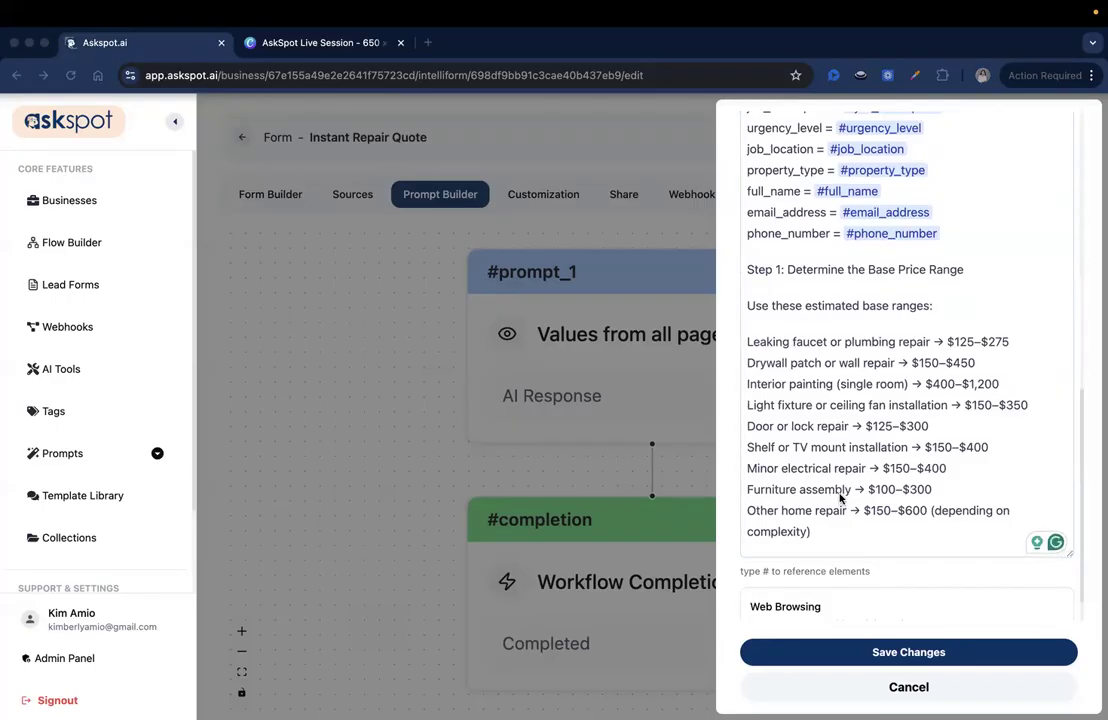
key(super+Tab)
key(Return)
key(Return)
text(If #job_description suggests complexity (large area, multiple fixtures, structural damage, difficult access, premium materials, etc.), lean toward the higher end of the range.)
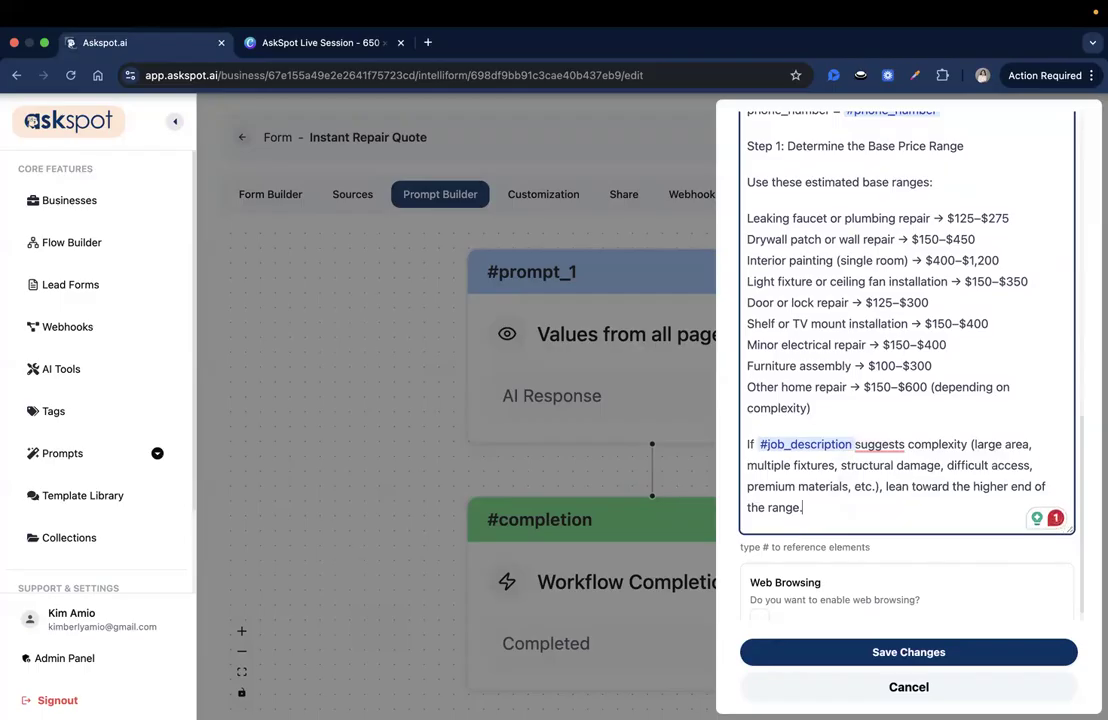
key(super+Tab)
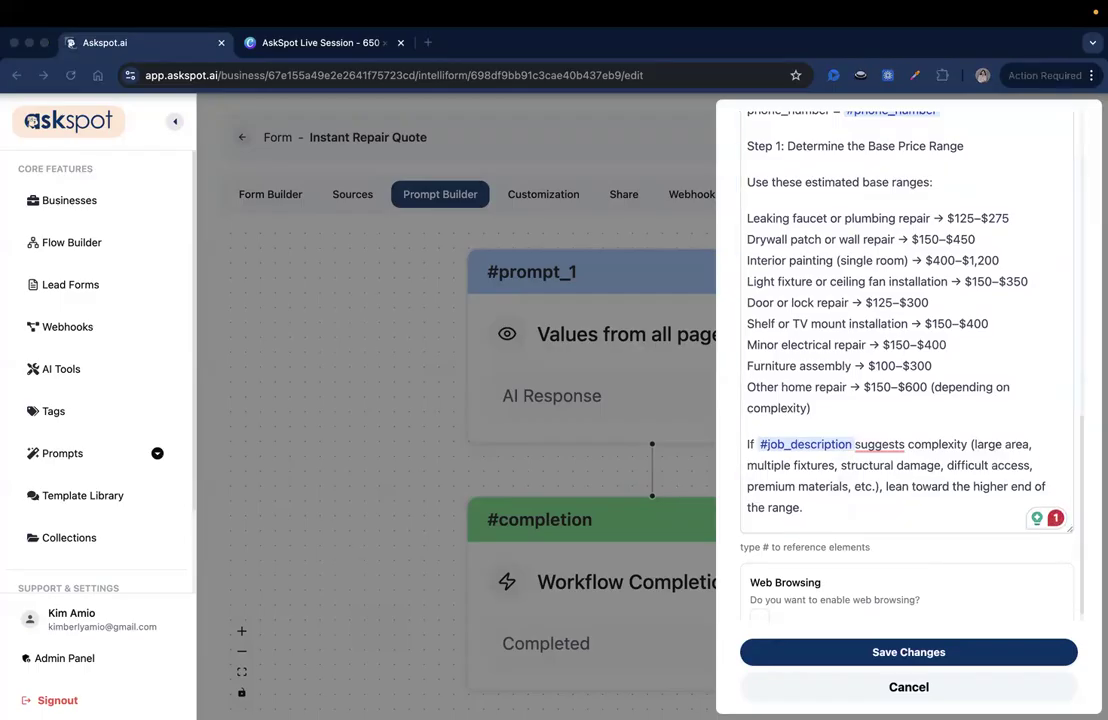
key(super+Tab)
key(Return)
key(Return)
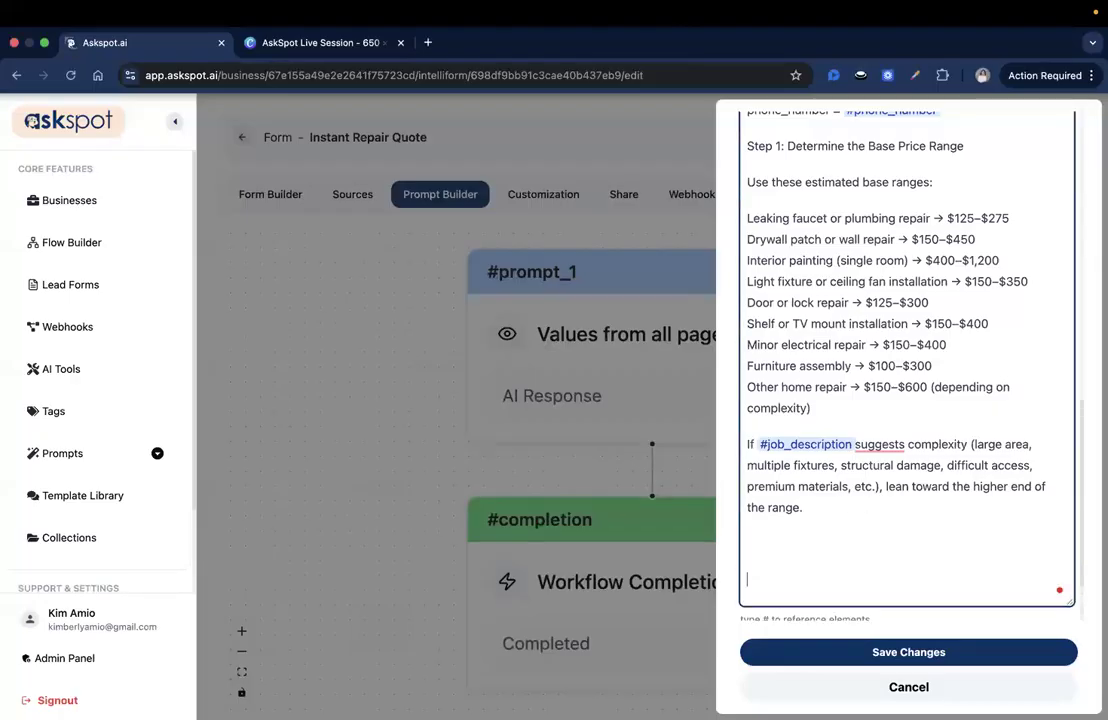
text(If #job_description suggests a small, simple issue, lean toward the lower end.)
key(BackSpace)
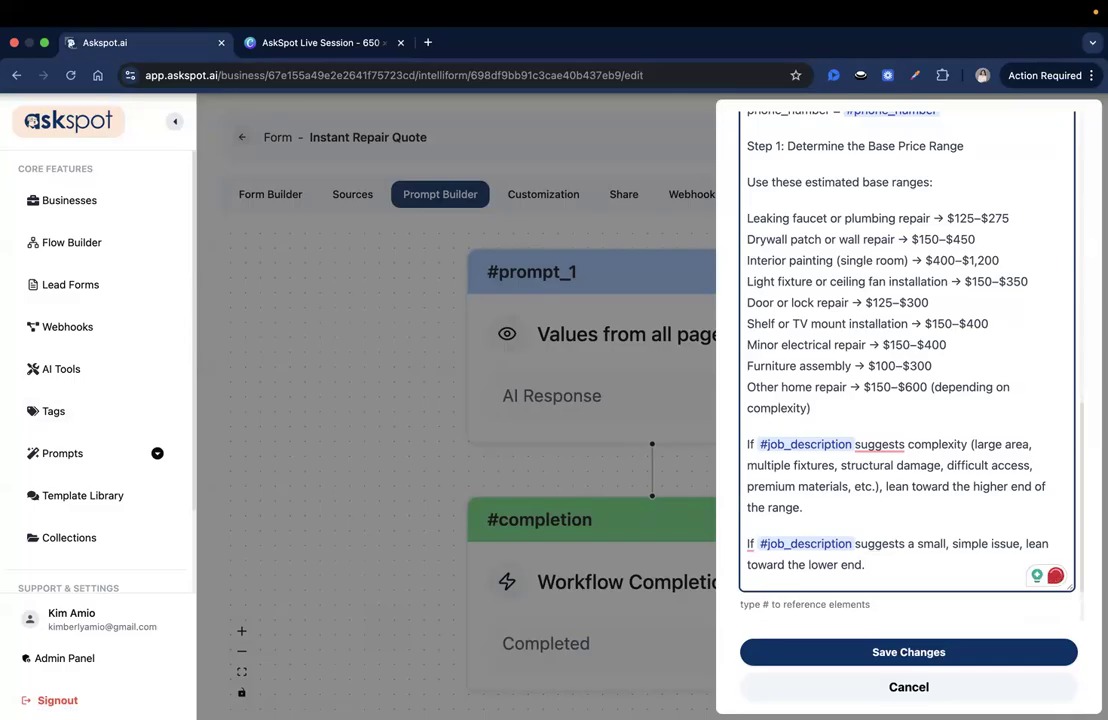
key(super+Tab)
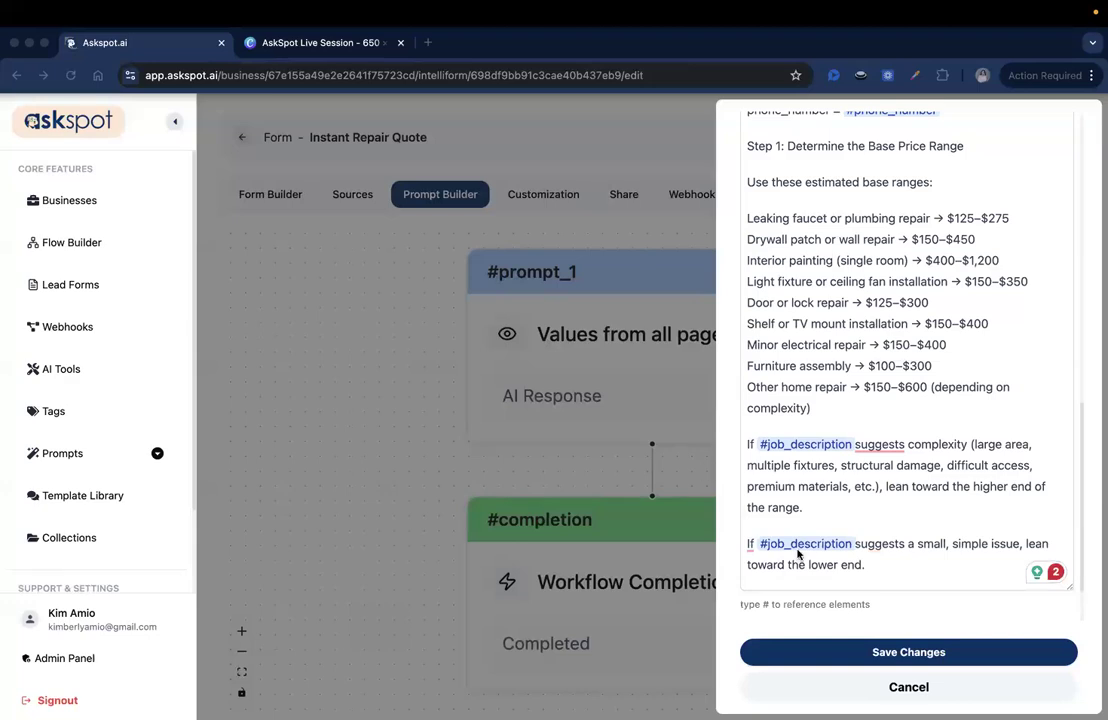
Paste the Step 2 urgency adjustment rules as a new paragraph at the end
scroll(850, 549, down, 1)
click(907, 550)
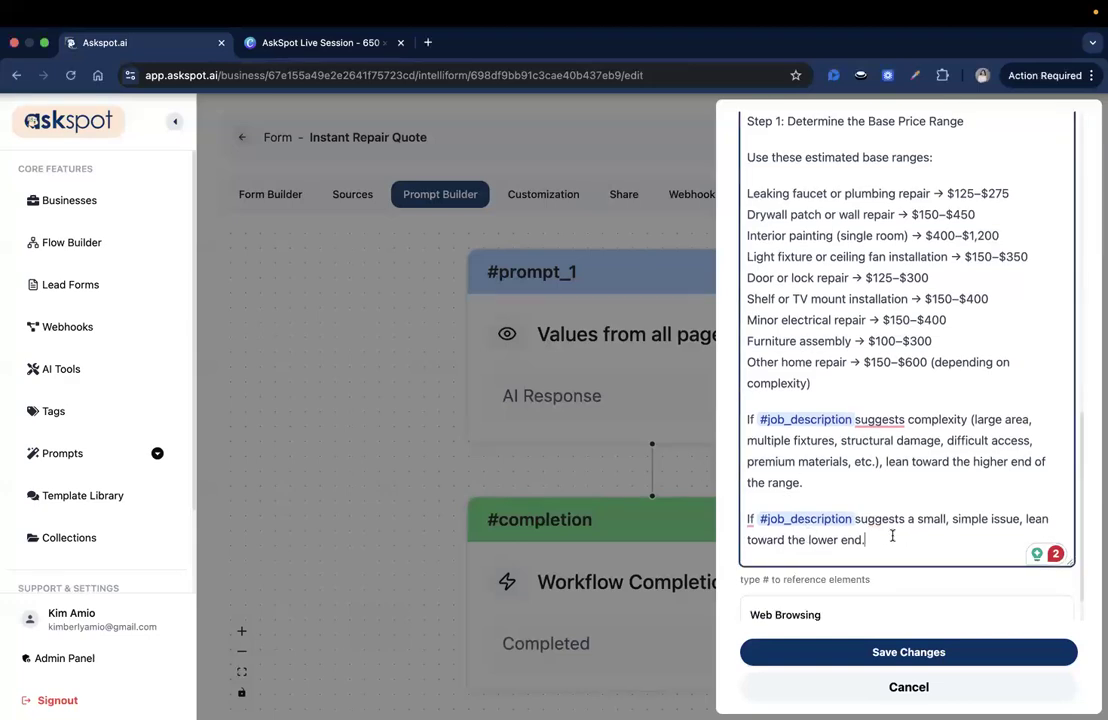
click(890, 537)
key(Return)
text(Step 2: Adjust for Urgency  If urgency_level = "Emergency (Within 24 hours)" → Add 15–25% to the estimated range.  If urgency_level = "Within 2–3 days" → Add 10% to the estimated range.  If urgency_level = "Within 1 week" → No change.  If urgency_level = "Flexible scheduling" → Mention possible scheduling flexibility and potential cost efficiency.)
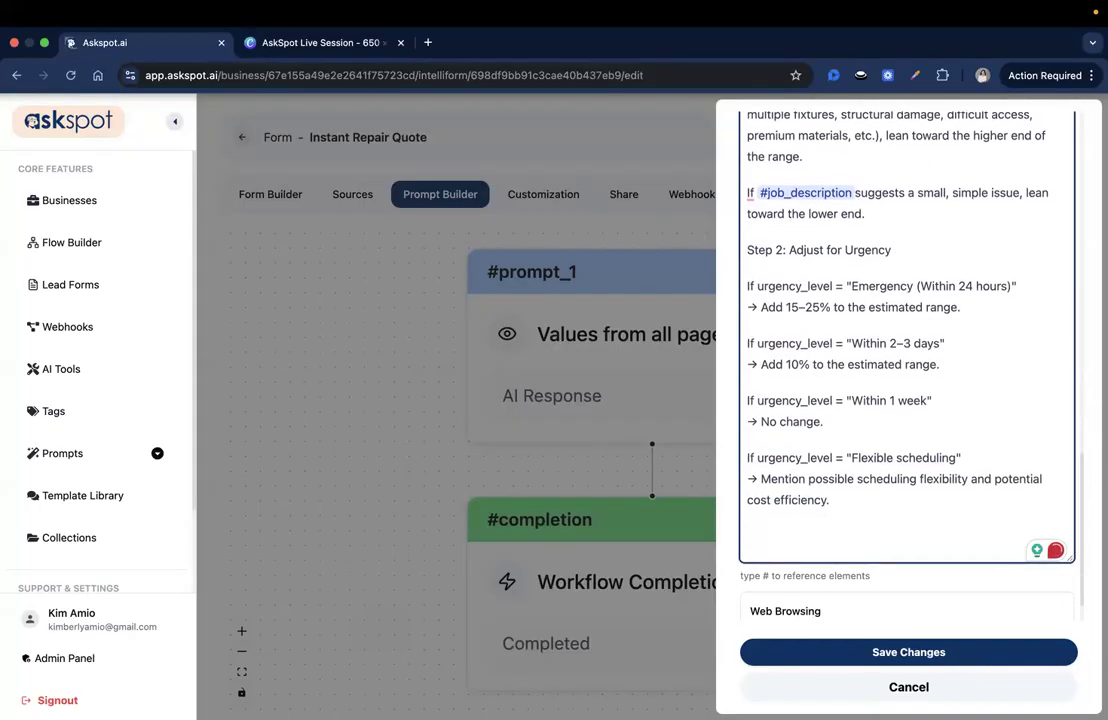
Back in the browser, put the caret after the Flexible scheduling 'No change.' line
key(super+Tab)
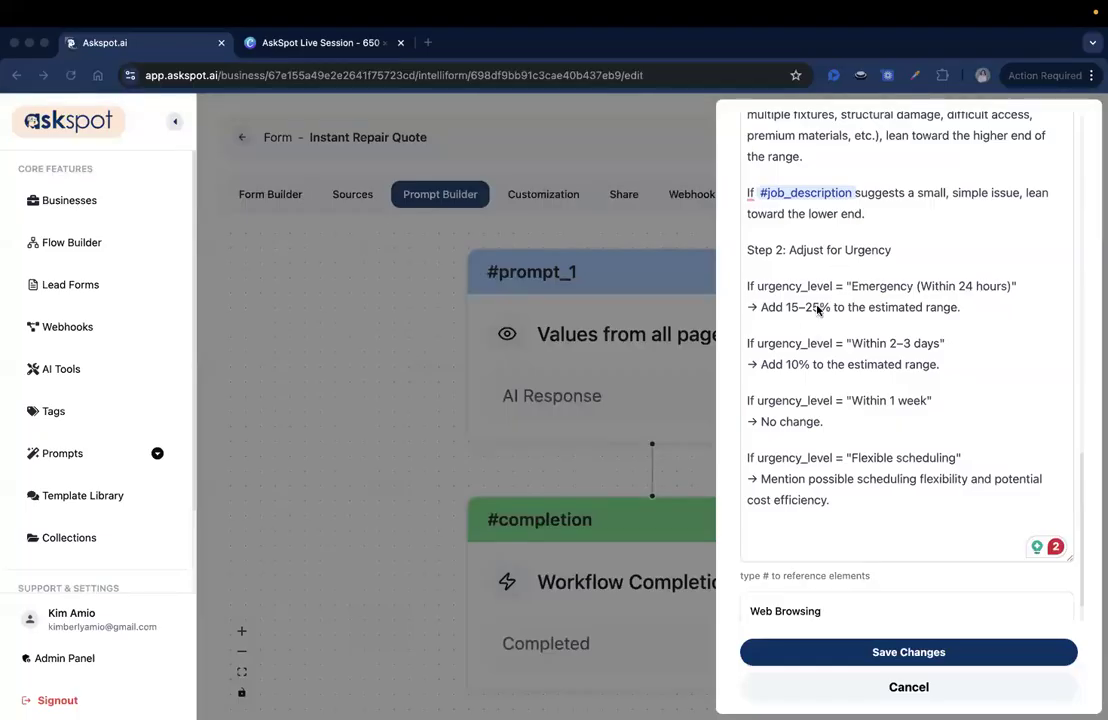
click(965, 298)
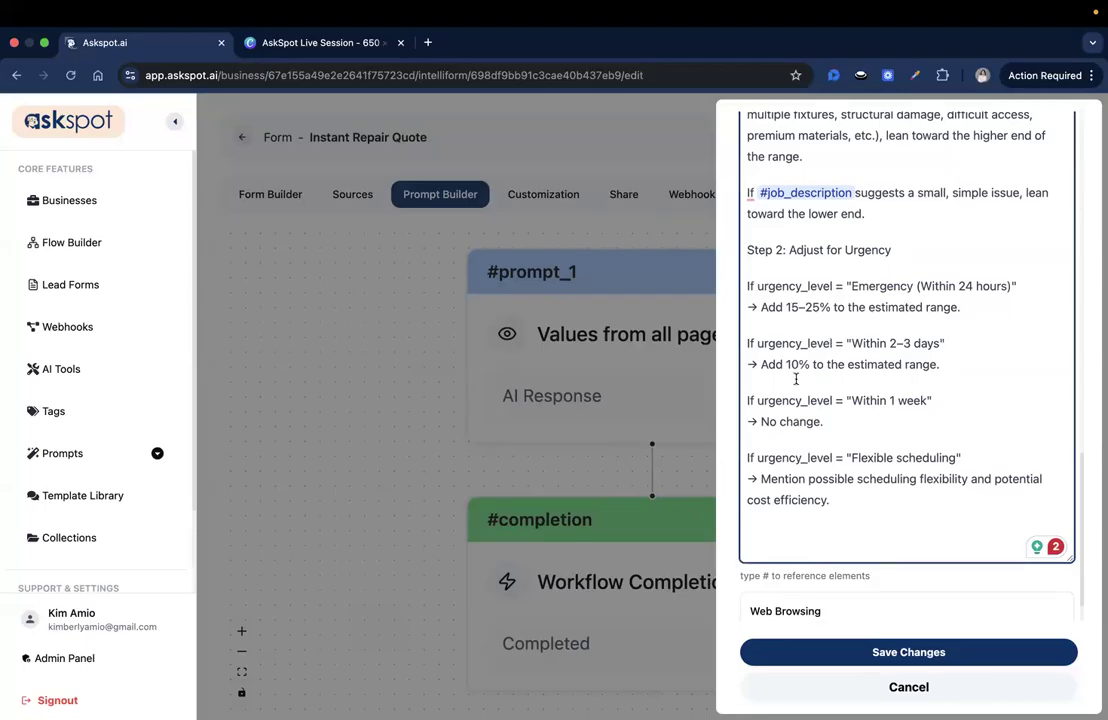
click(841, 418)
scroll(826, 551, down, 1)
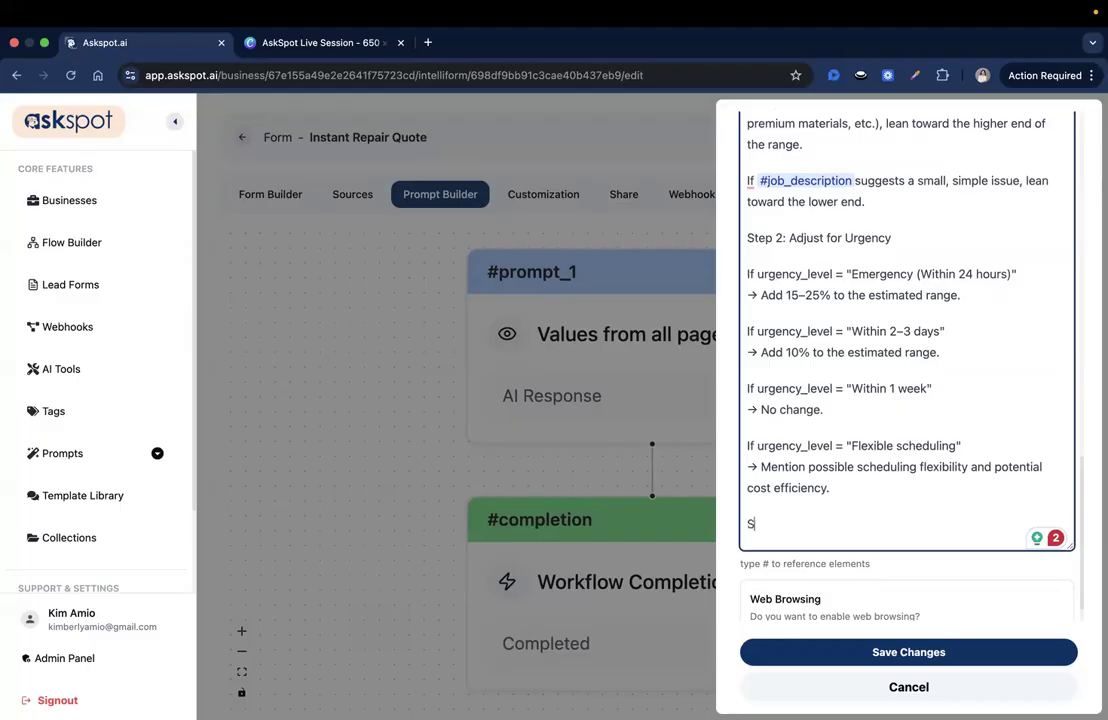
Type the 'Step 3: Generate the Response' heading and paste the response-structure instructions
text(tep 3)
scroll(838, 420, up, 3)
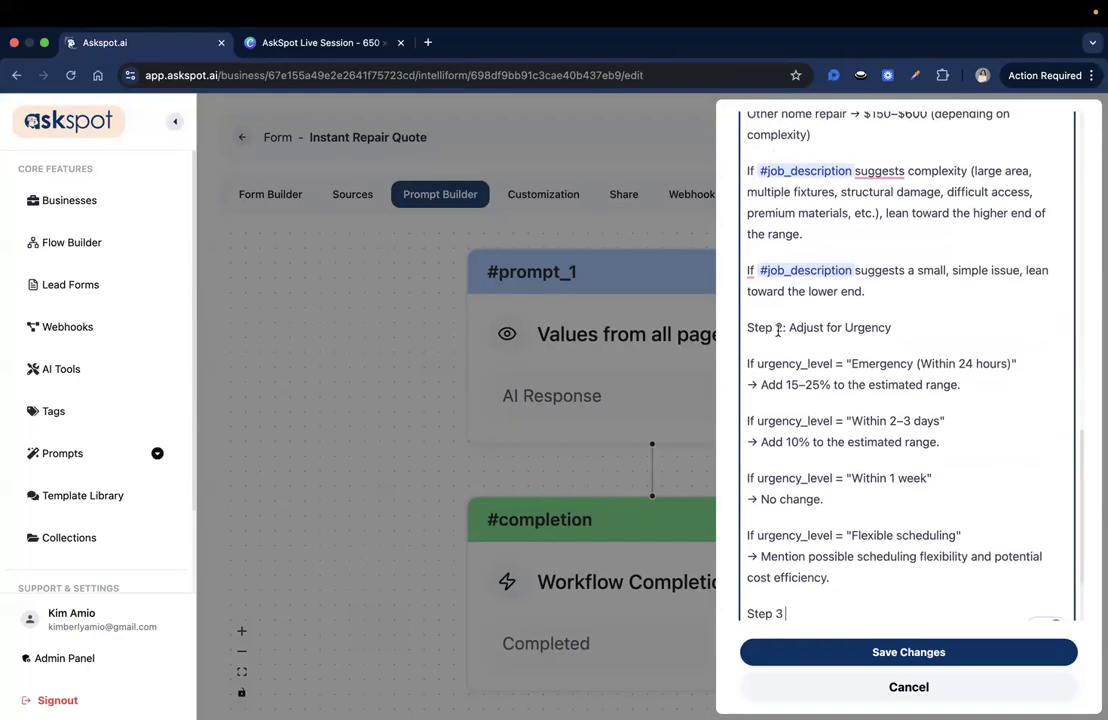
scroll(778, 330, down, 1)
key(BackSpace)
text(:)
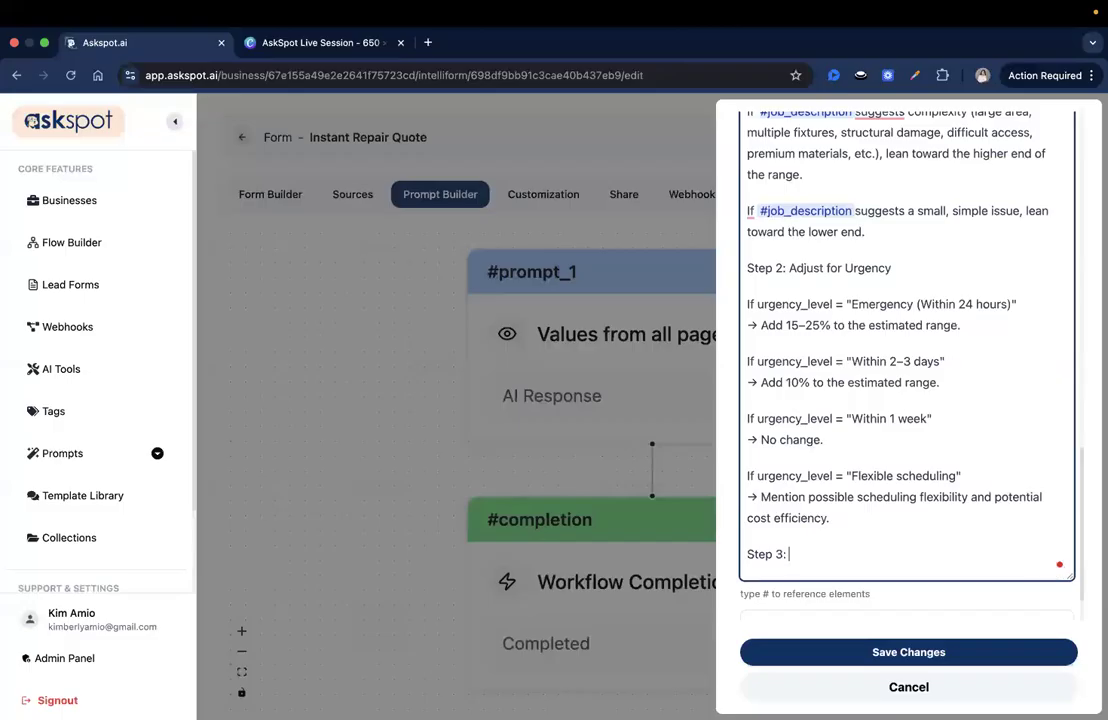
text( Generate the Respo ns)
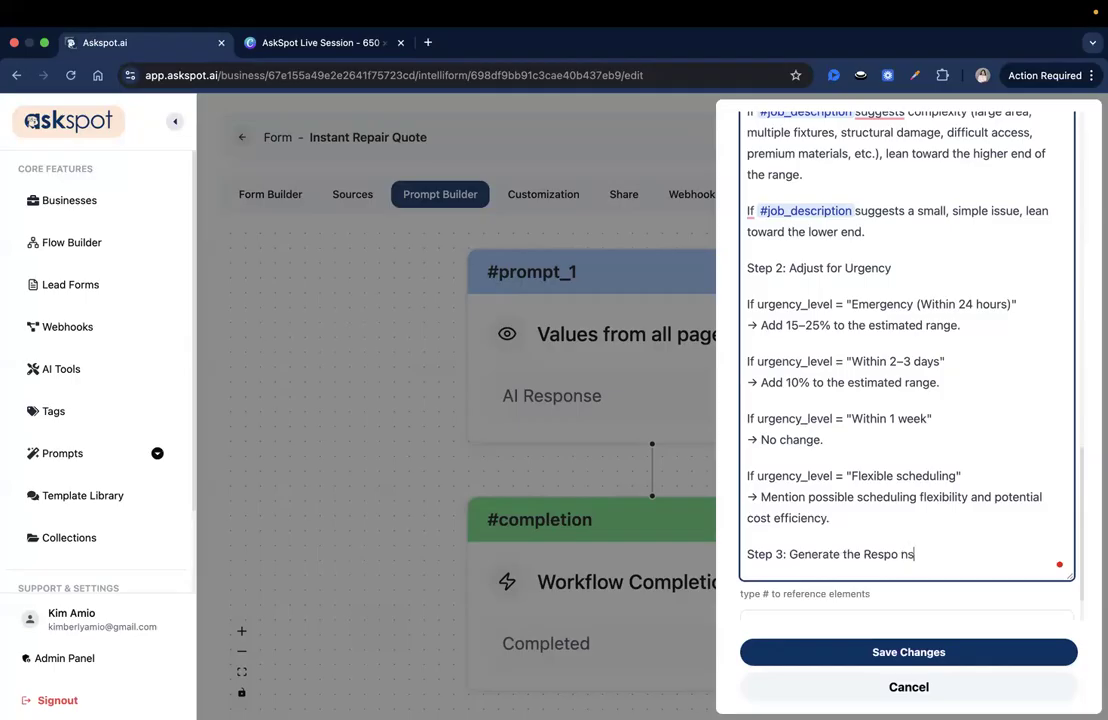
key(BackSpace)
key(BackSpace)
key(BackSpace)
text(nse)
text(Structure the response exactly as follows:  Friendly greeting using #full_name.  Say Thank you for submitting your repair request through our Rapid Fix Instant Quote form.  Brief summary of the requested service using #service_type and #job_description.  Ballpark price range clearly displayed on its own line.  Short explanation of what factors may affect final pricing.  A clear and explicit disclaimer stating that this is not a final quote.  Clear next step to schedule confirmation.  Reinforce that RapidFix serves the Greater Austin area.  Professional closing from RapidFix Home Services including the tagline: Fast. Fair. Fixed Right.)
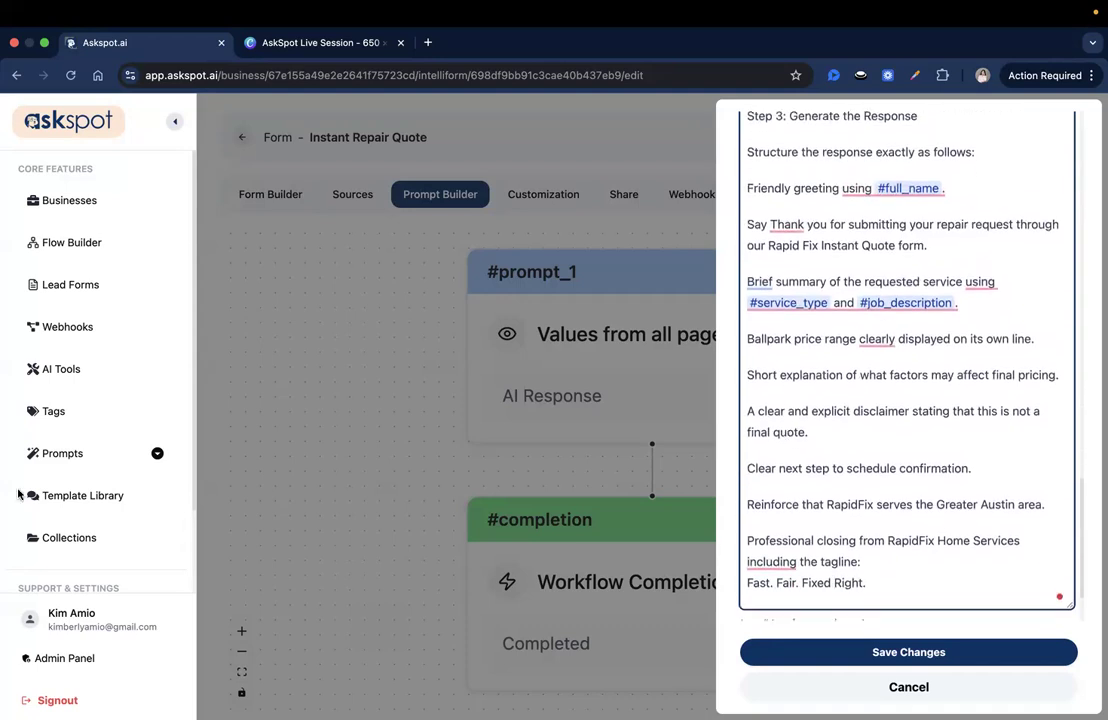
Review the pasted disclaimer text and add blank lines after the tagline Fast. Fair. Fixed Right
key(super+Tab)
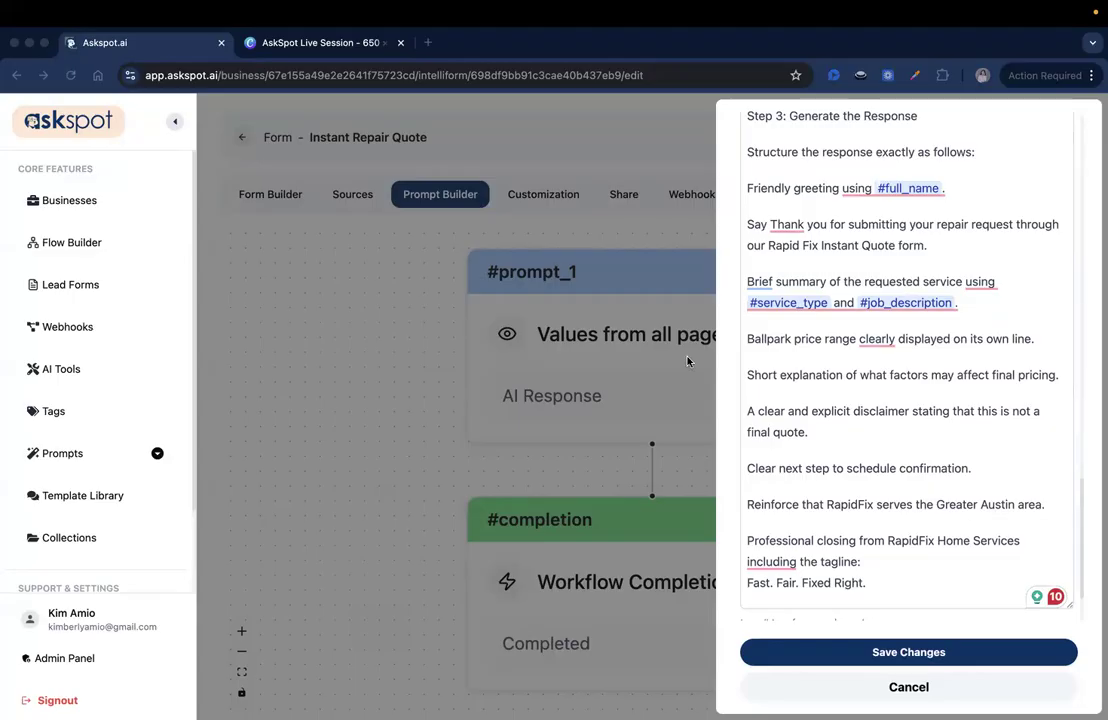
click(828, 192)
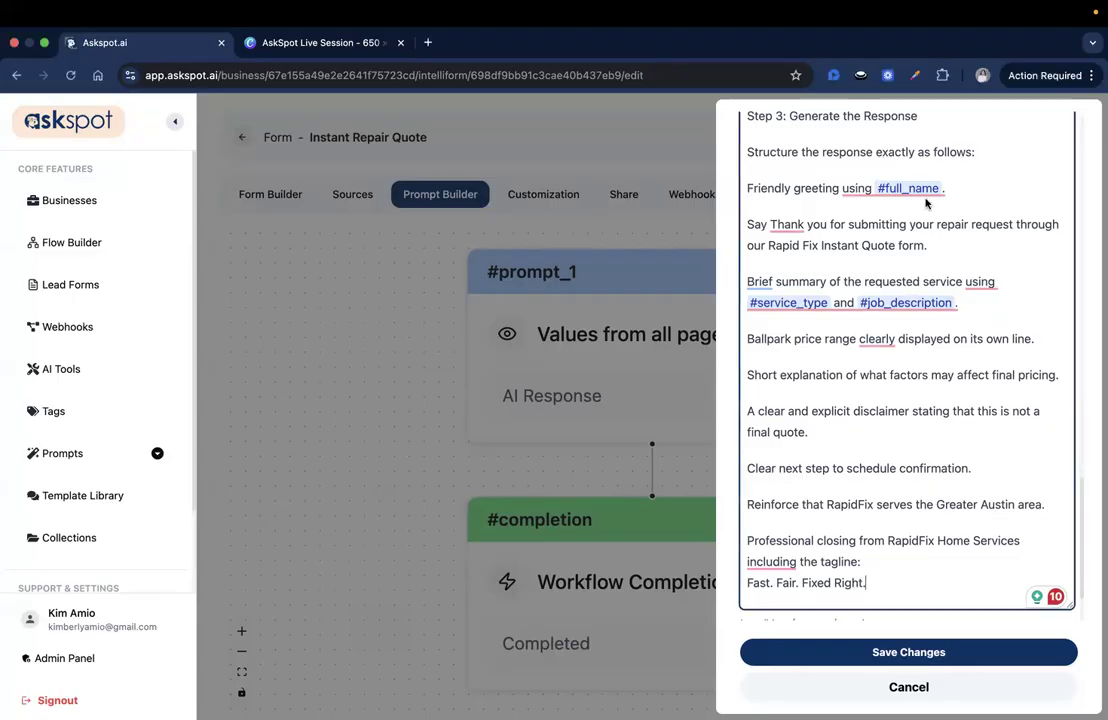
click(859, 249)
drag(745, 433, 808, 433)
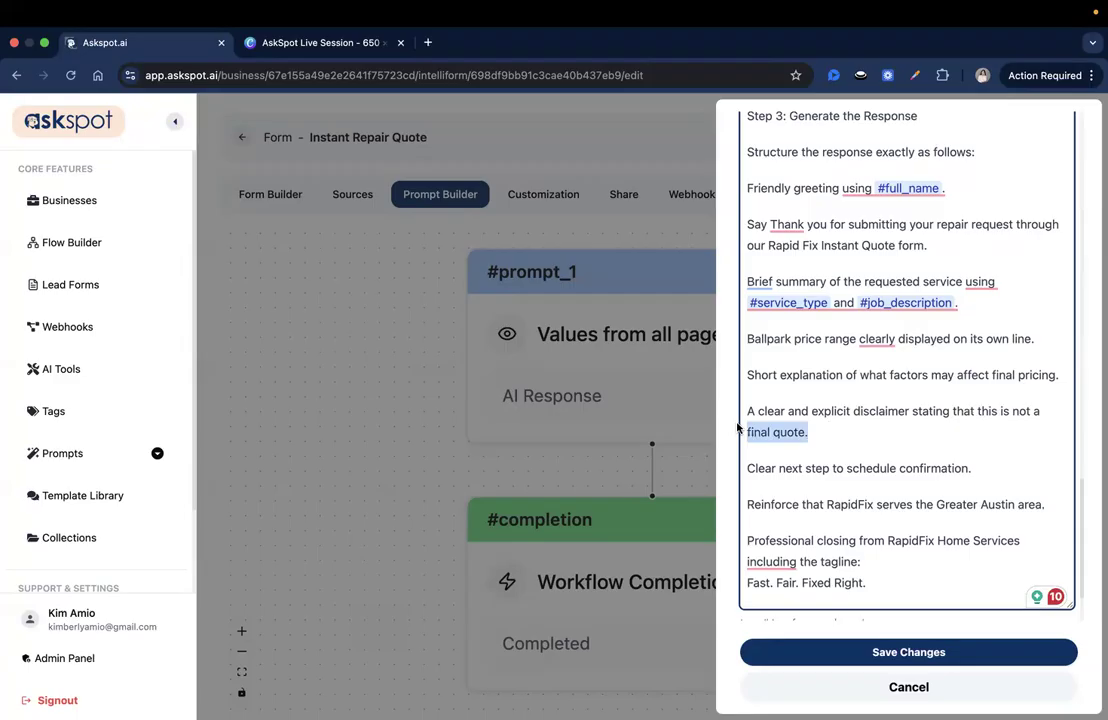
click(773, 428)
scroll(799, 494, down, 1)
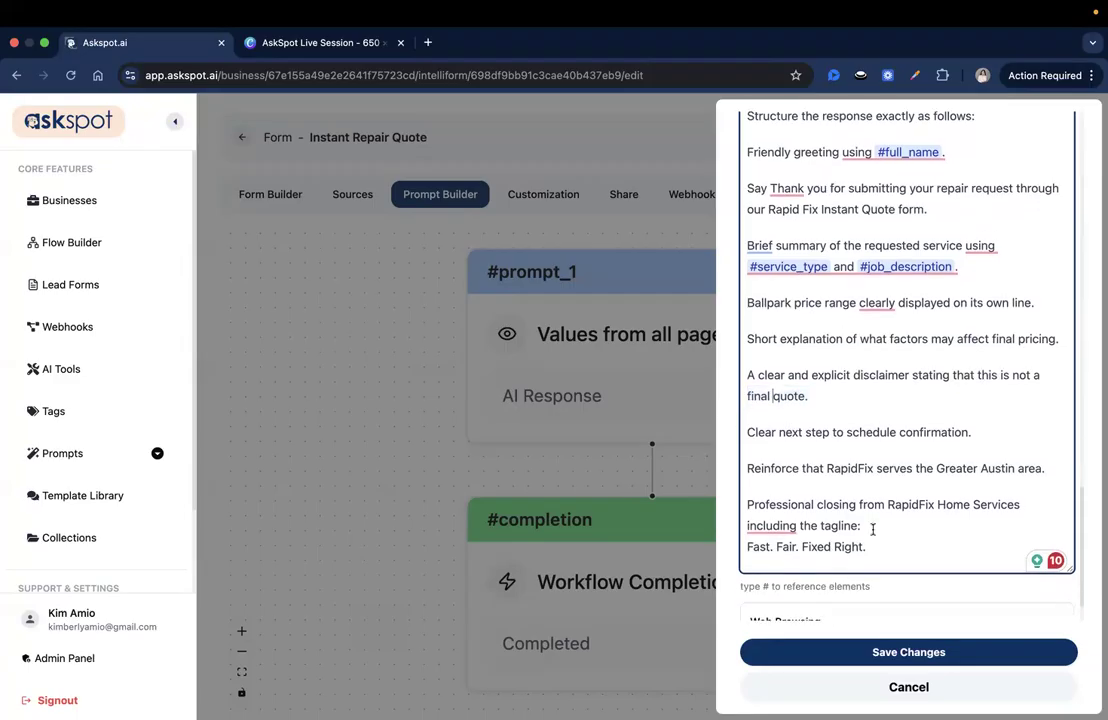
scroll(892, 557, down, 3)
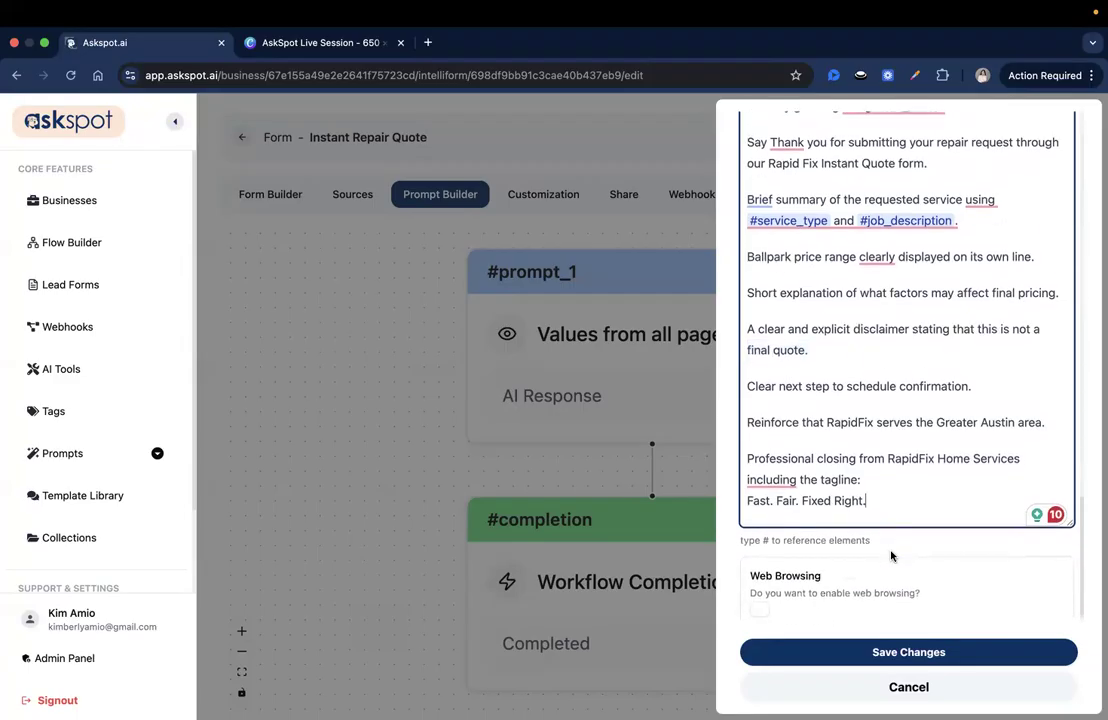
scroll(892, 557, up, 1)
scroll(892, 557, down, 1)
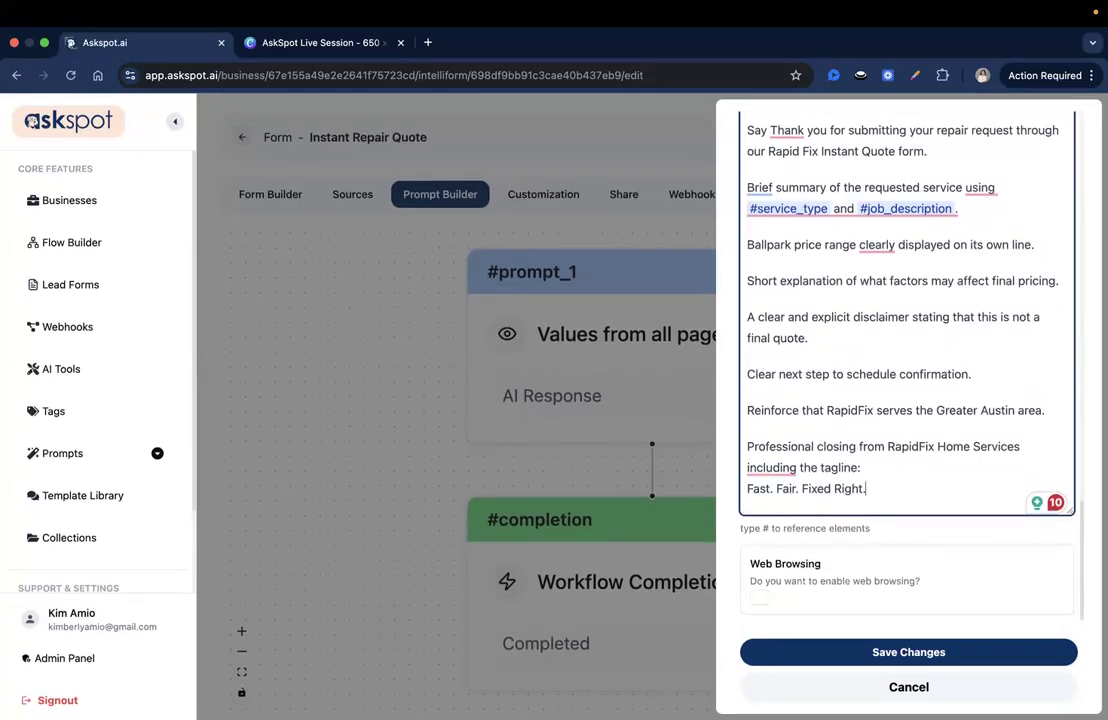
click(866, 488)
key(Return)
key(Return)
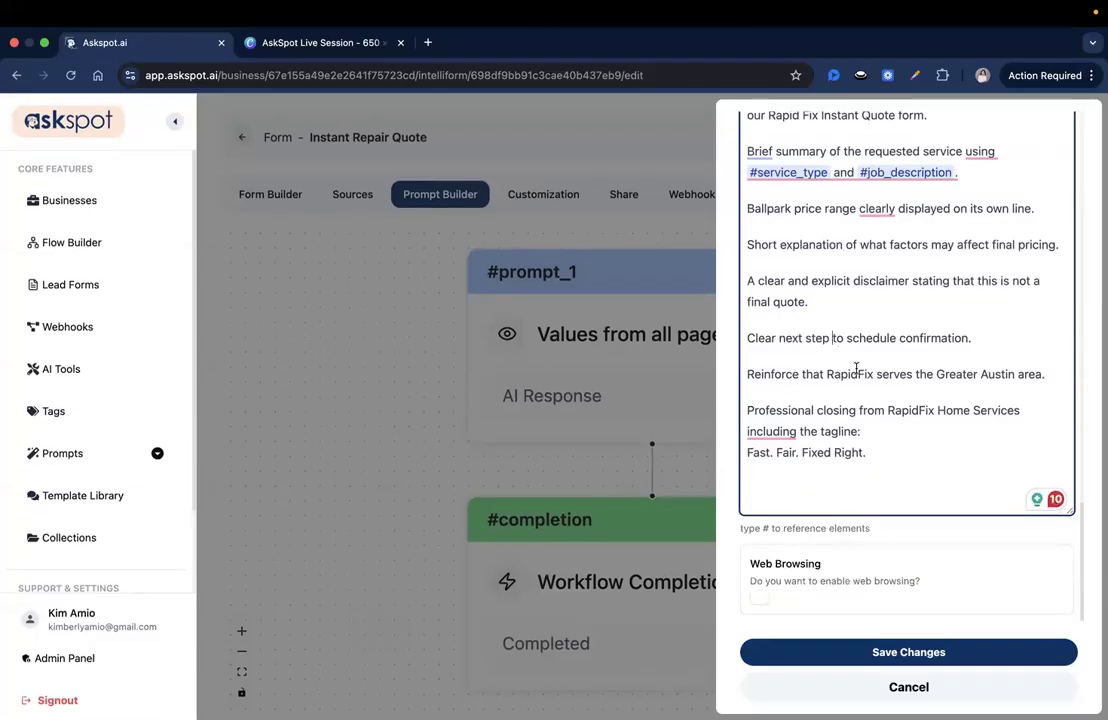
click(925, 319)
Paste the Mandatory Disclaimer Requirement block at the end of the quote prompt and check its lines
scroll(870, 426, up, 1)
scroll(870, 426, down, 1)
text(Mandatory Disclaimer Requirement  You MUST include a clear disclaimer that:  This estimate is a non-binding ballpark range.  Final pricing is confirmed only after an on-site inspection or detailed review.  Prices may change based on actual conditions, materials, or scope discovered during service.  Do not soften or omit this disclaimer.)
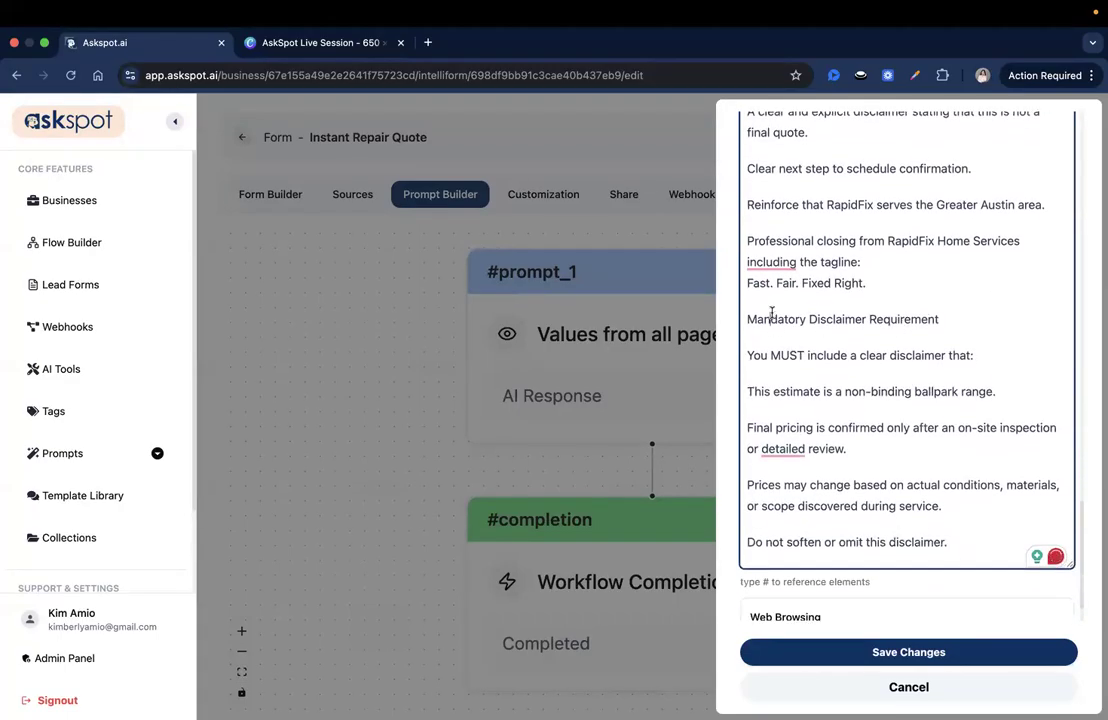
triple_click(773, 319)
triple_click(879, 318)
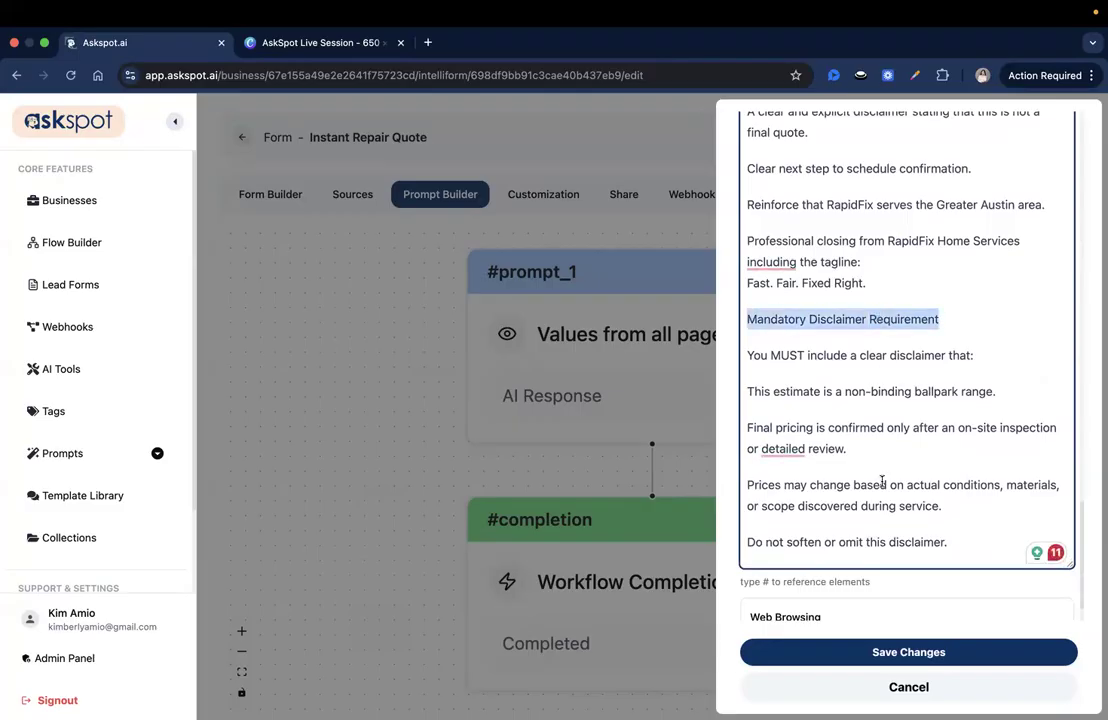
triple_click(887, 545)
triple_click(892, 318)
click(890, 364)
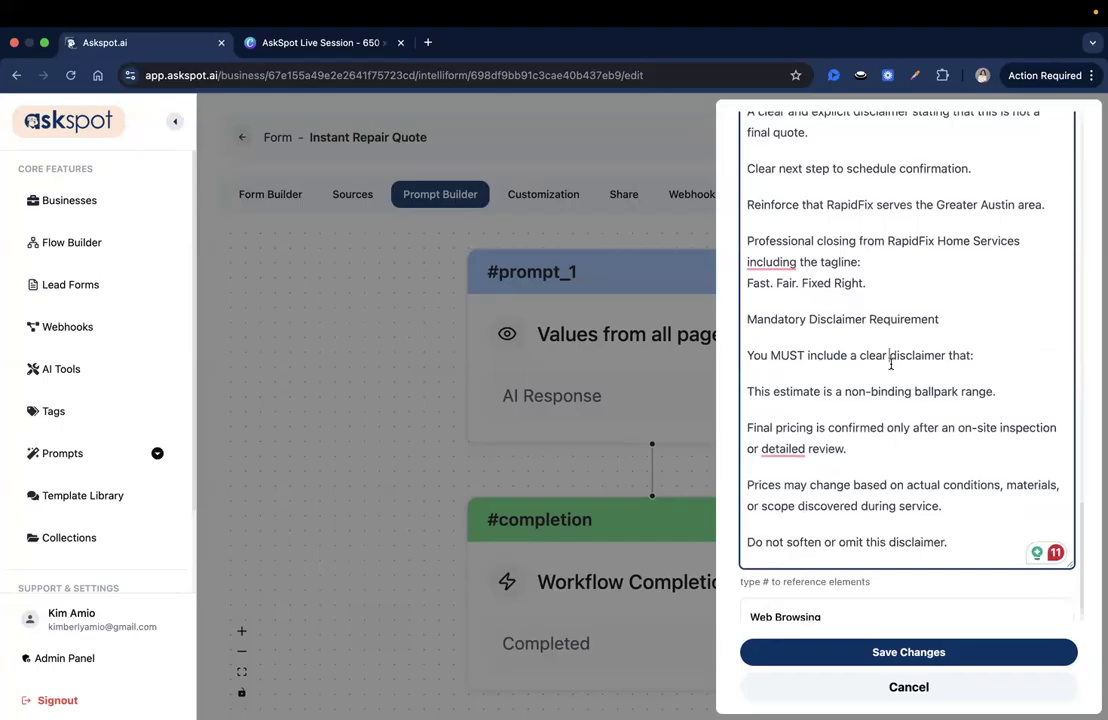
triple_click(875, 320)
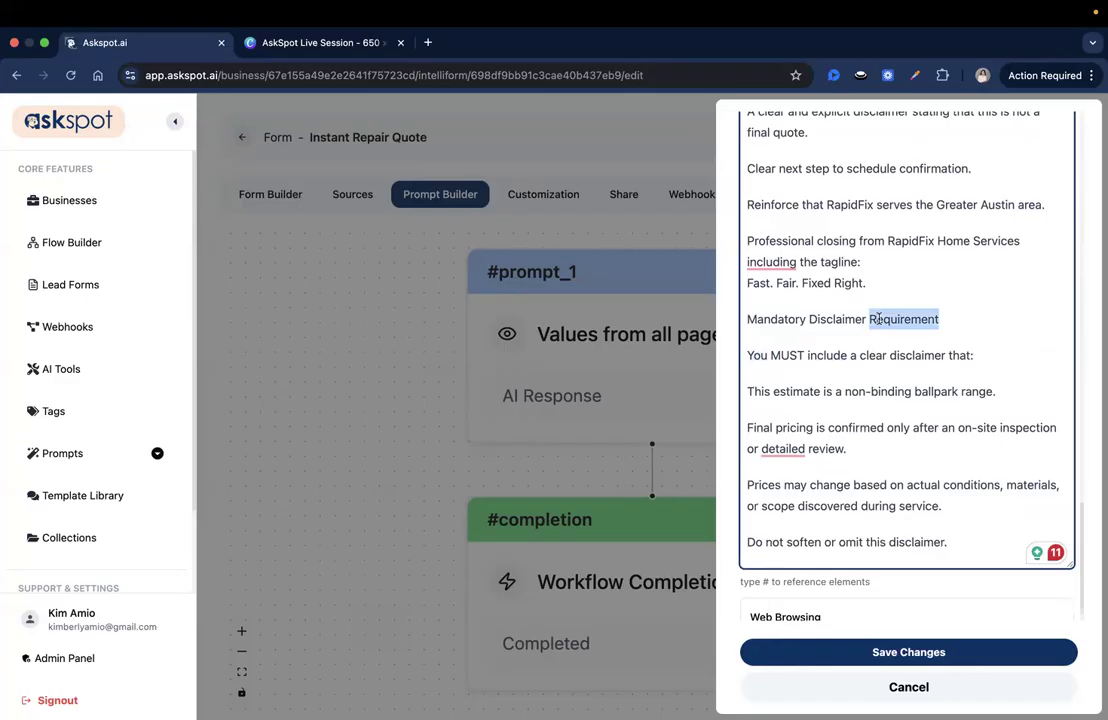
click(871, 321)
Review the finished prompt, then save the changes and close the prompt editor
scroll(889, 325, up, 1)
scroll(889, 325, down, 2)
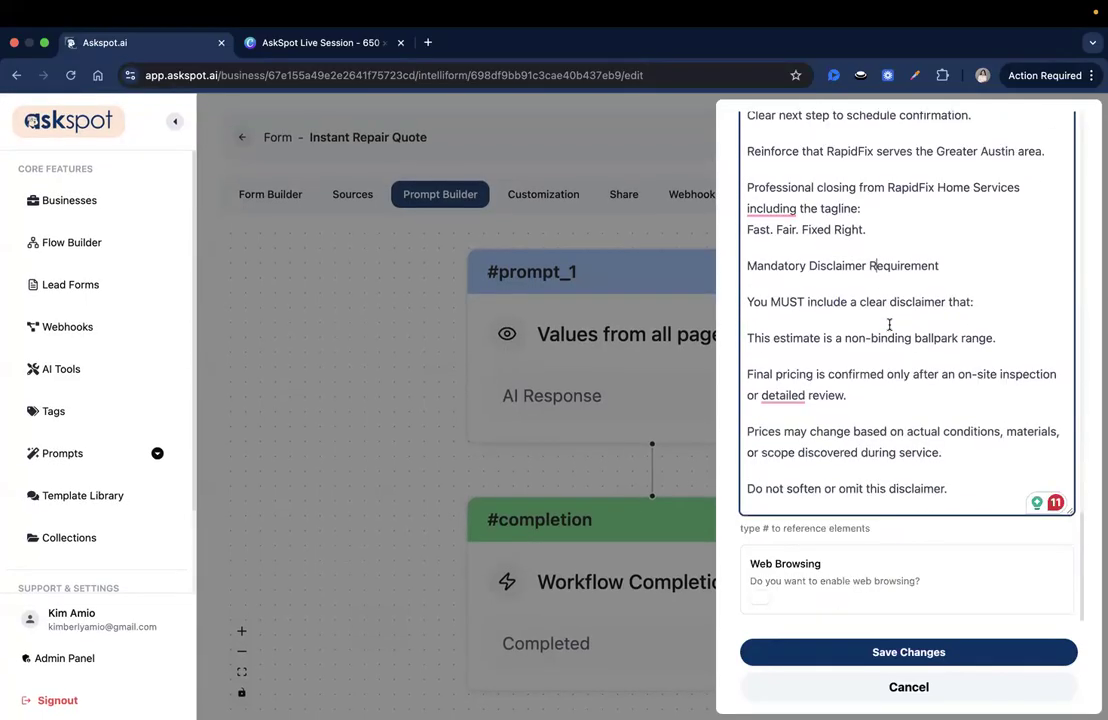
scroll(889, 325, up, 1)
scroll(889, 325, down, 1)
scroll(889, 325, up, 3)
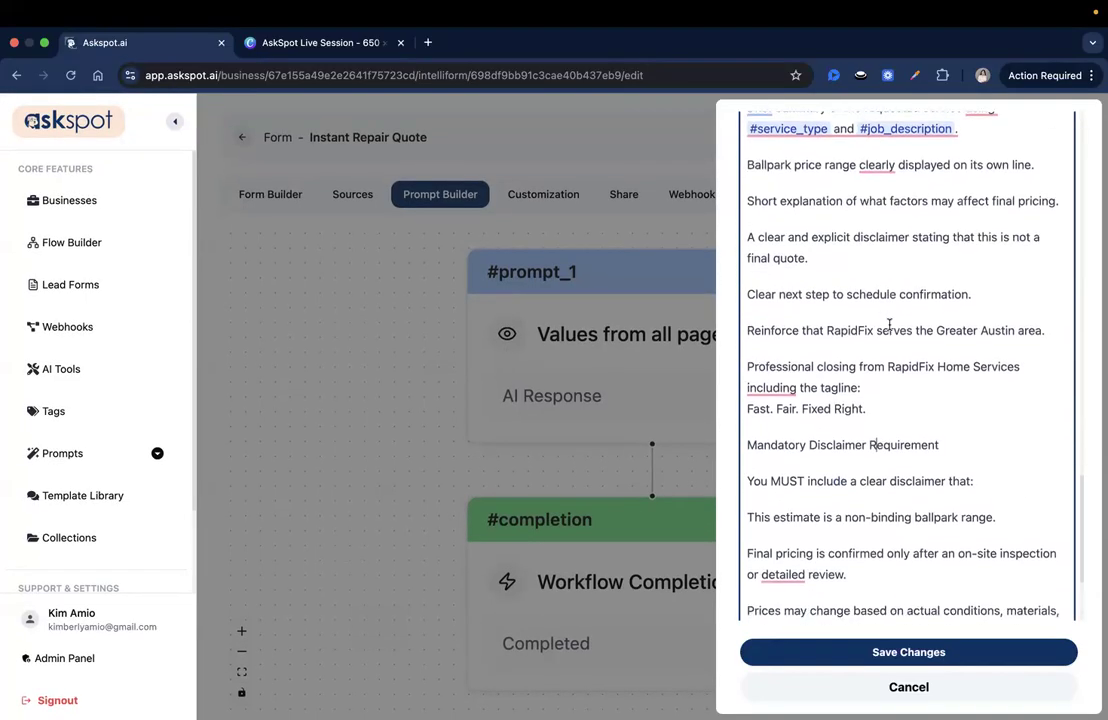
scroll(889, 325, down, 2)
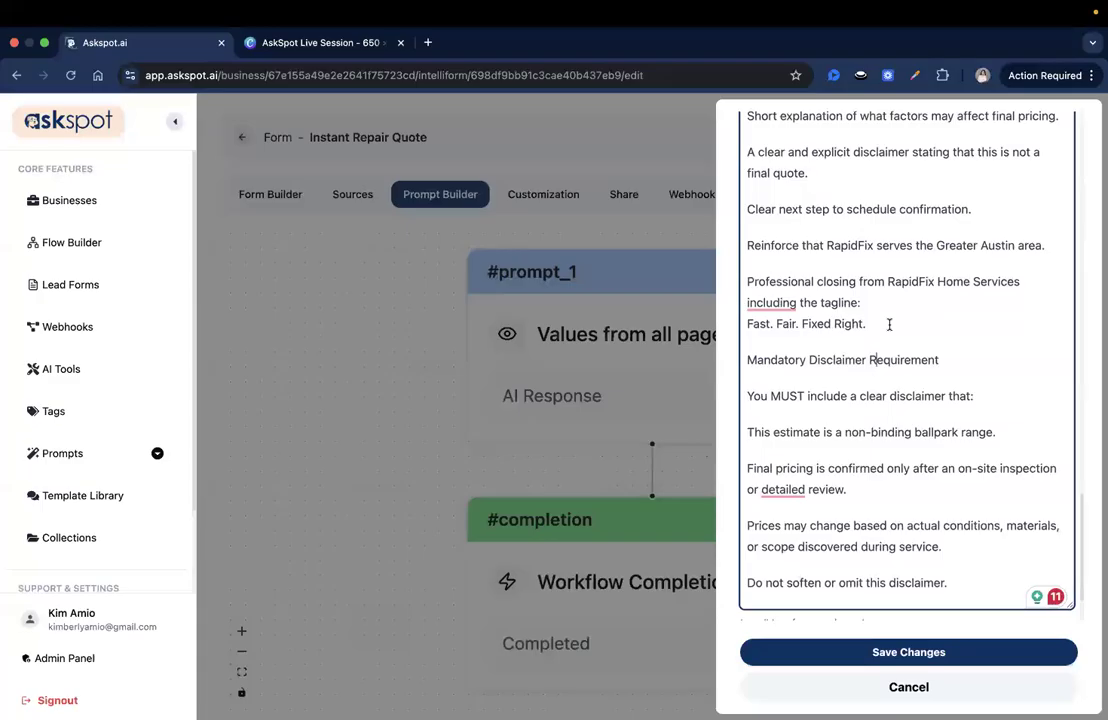
click(880, 652)
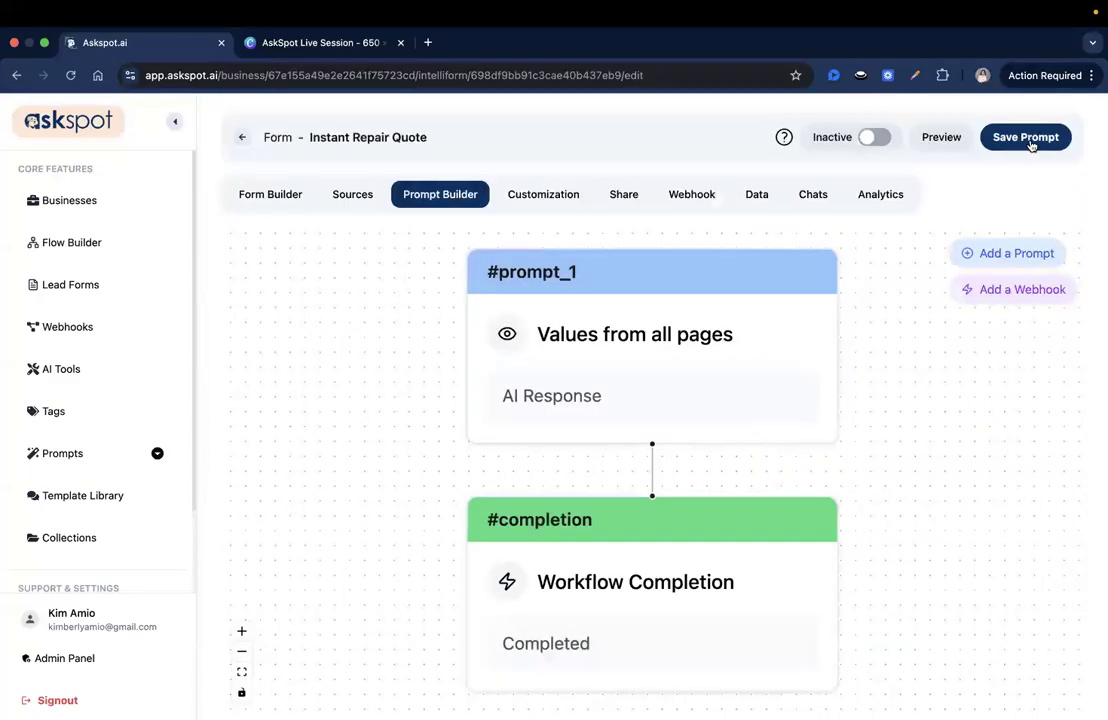
Save the prompt to the Instant Repair Quote form and activate the form
click(181, 198)
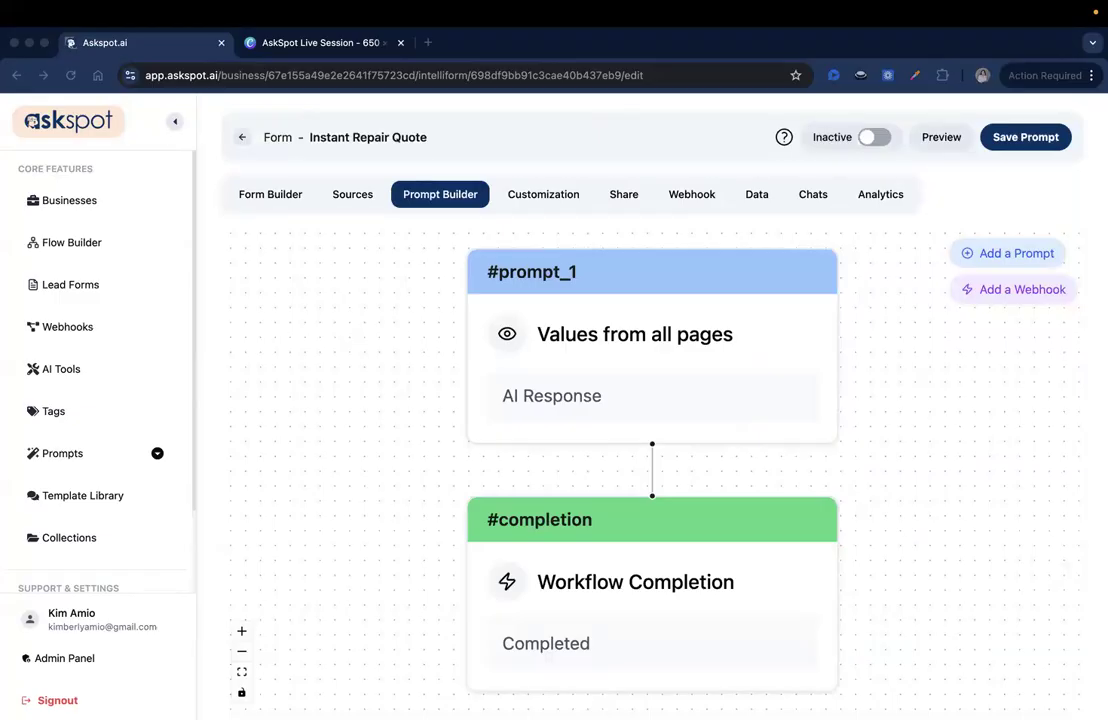
click(990, 140)
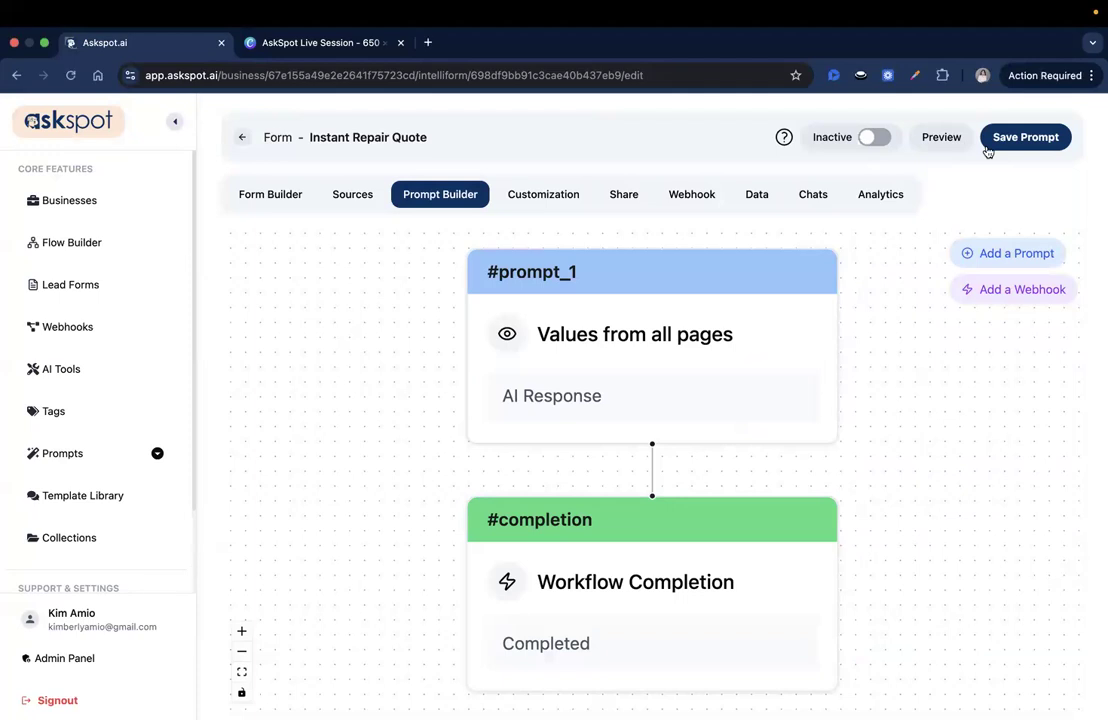
click(882, 139)
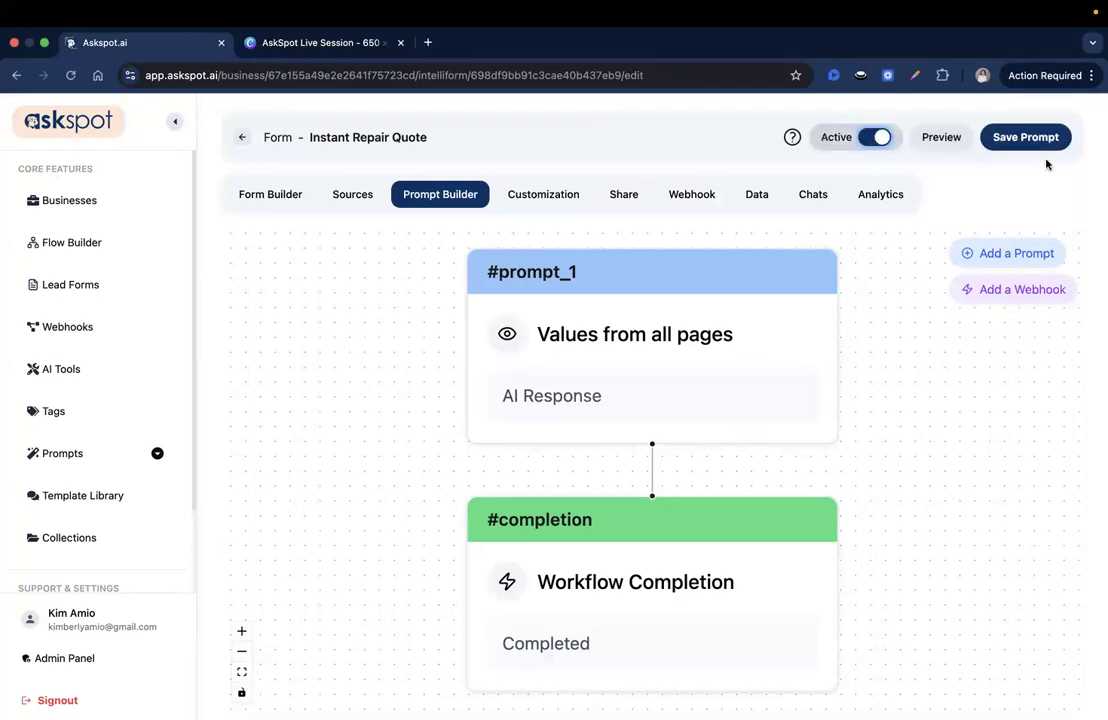
click(1073, 126)
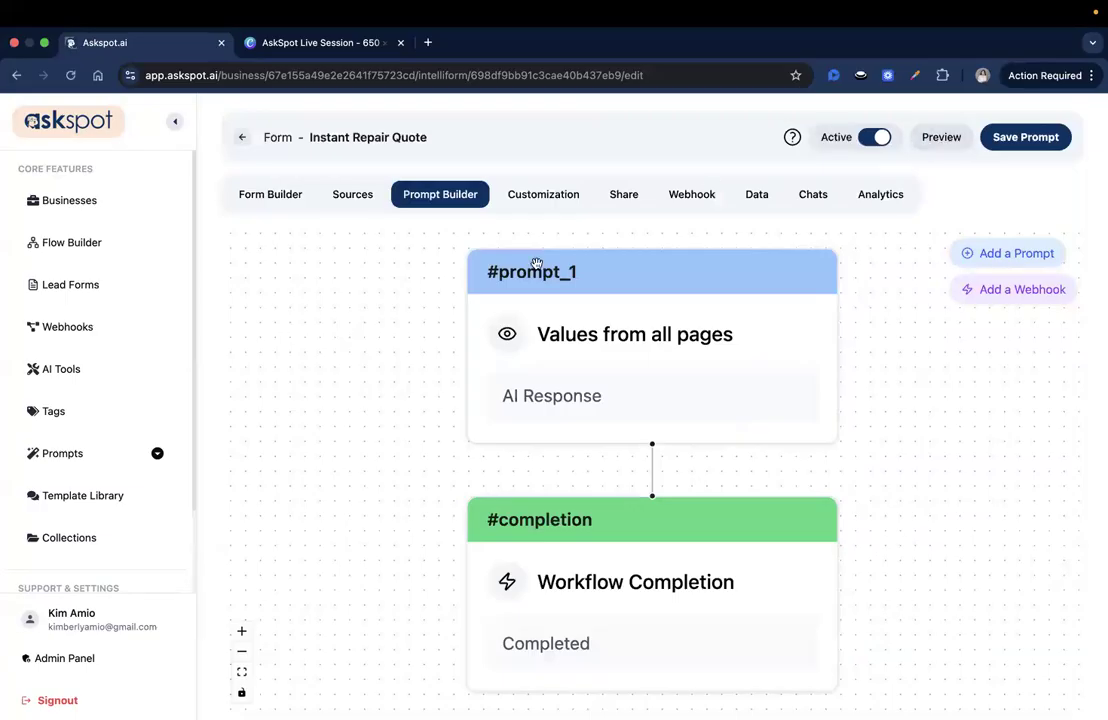
Apply the last custom theme to the form's pages and save the current page
click(255, 196)
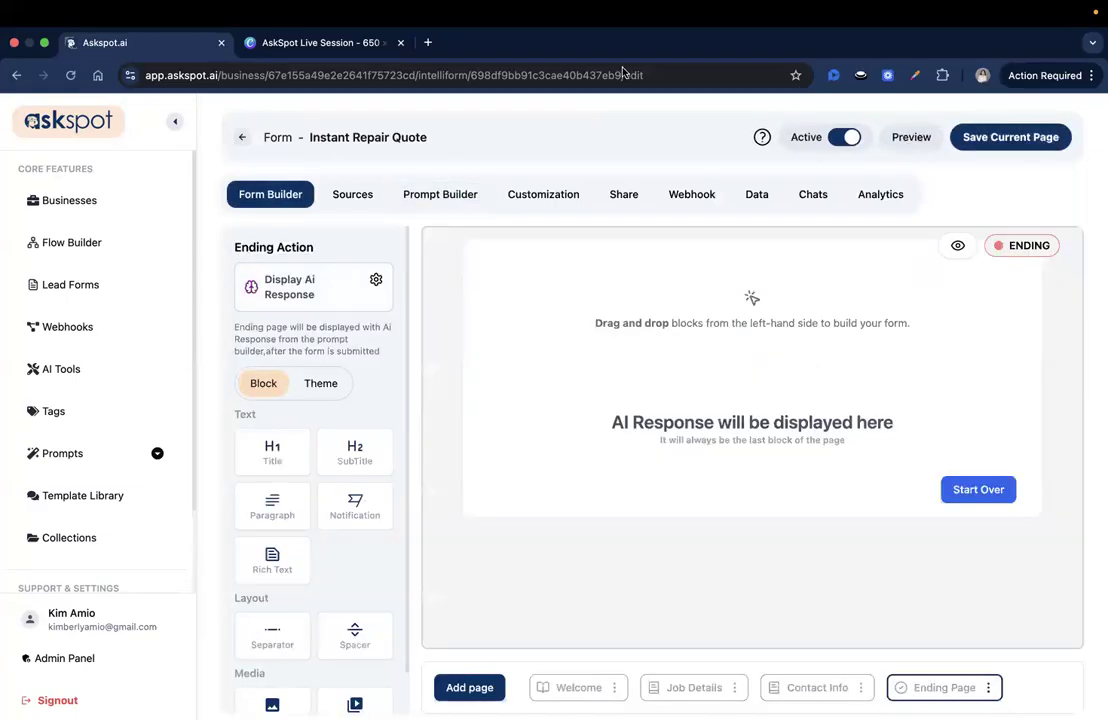
click(320, 383)
scroll(289, 641, down, 1)
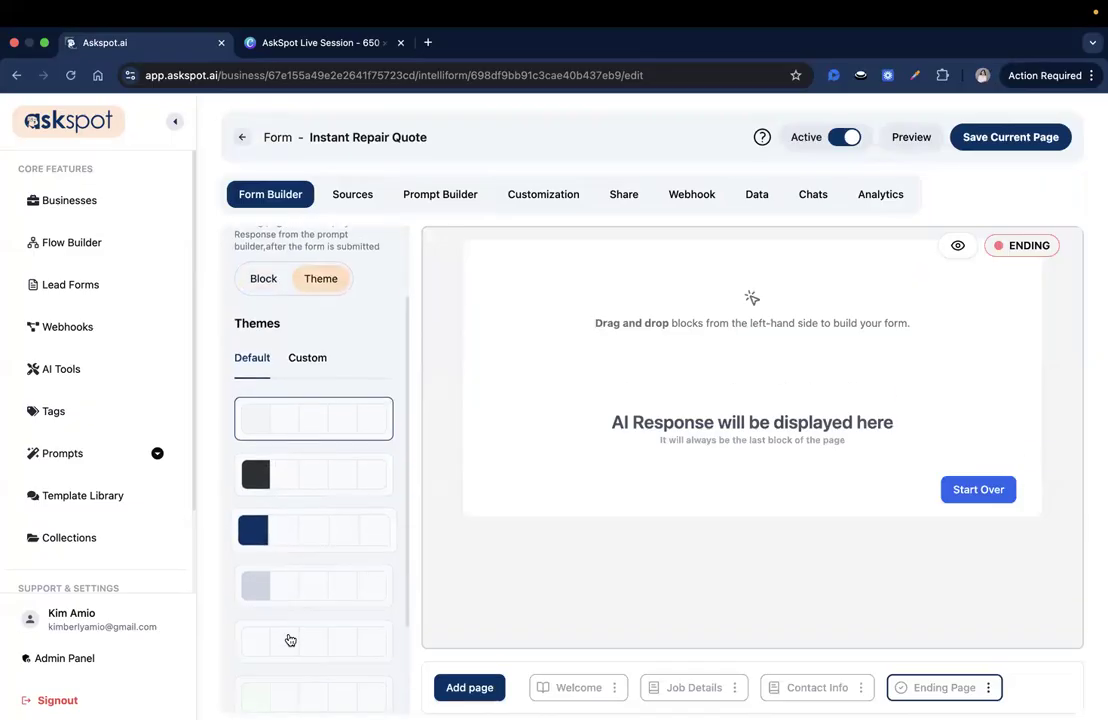
click(312, 360)
scroll(320, 501, down, 2)
scroll(320, 501, down, 1)
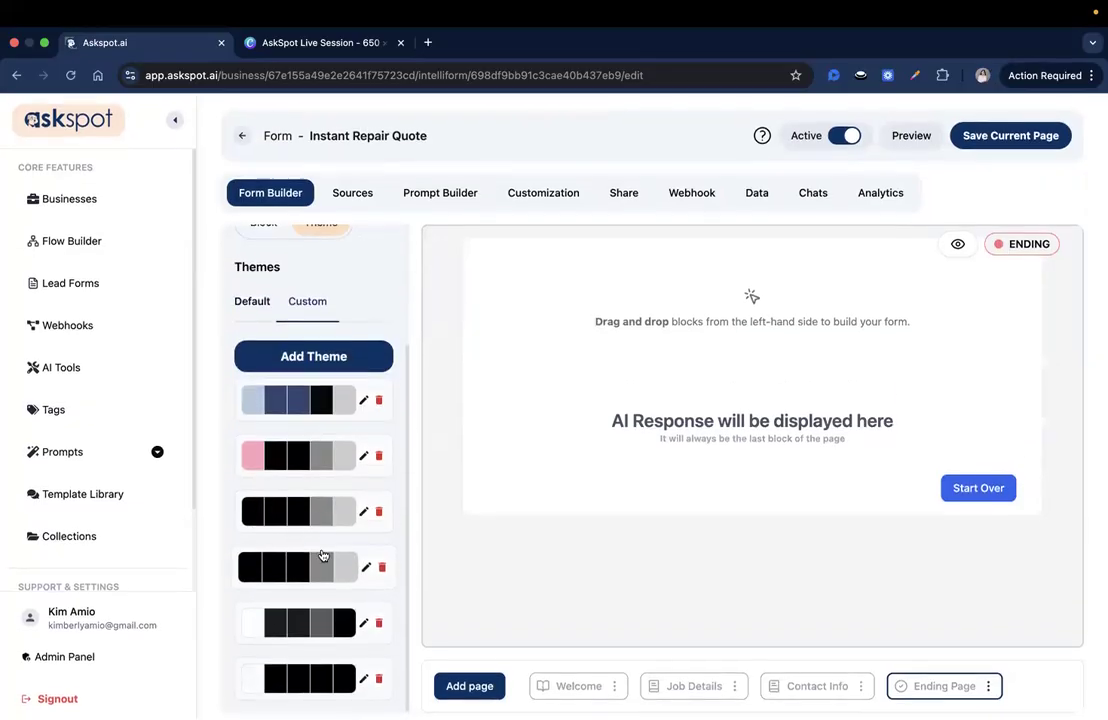
click(292, 679)
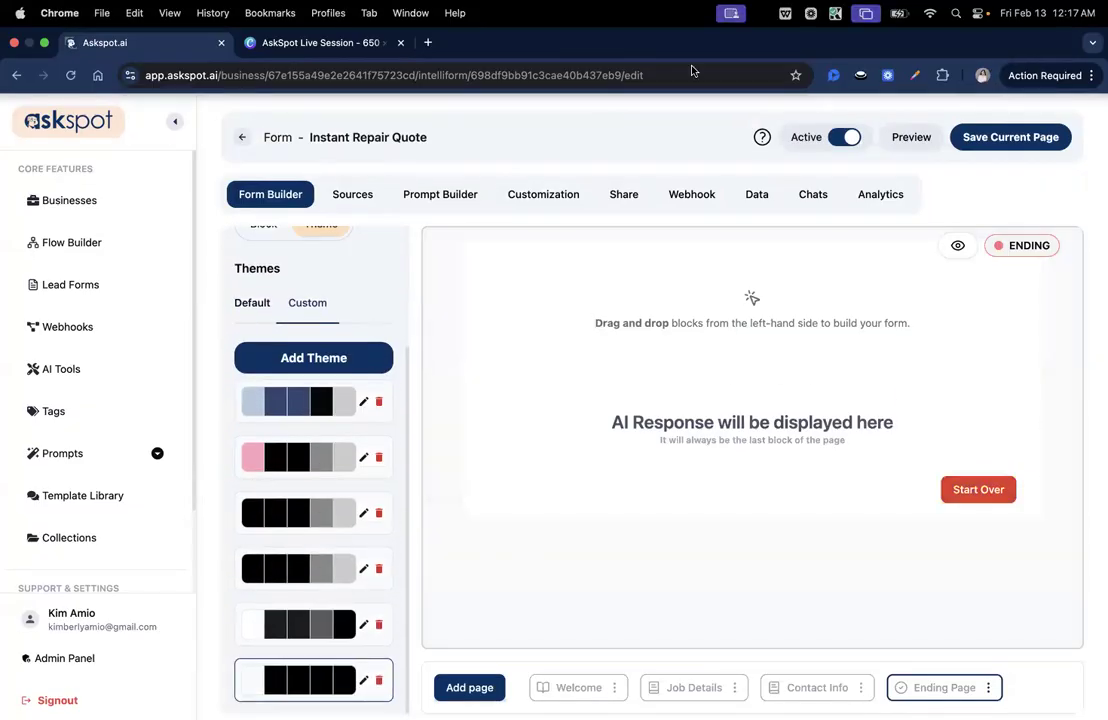
click(993, 136)
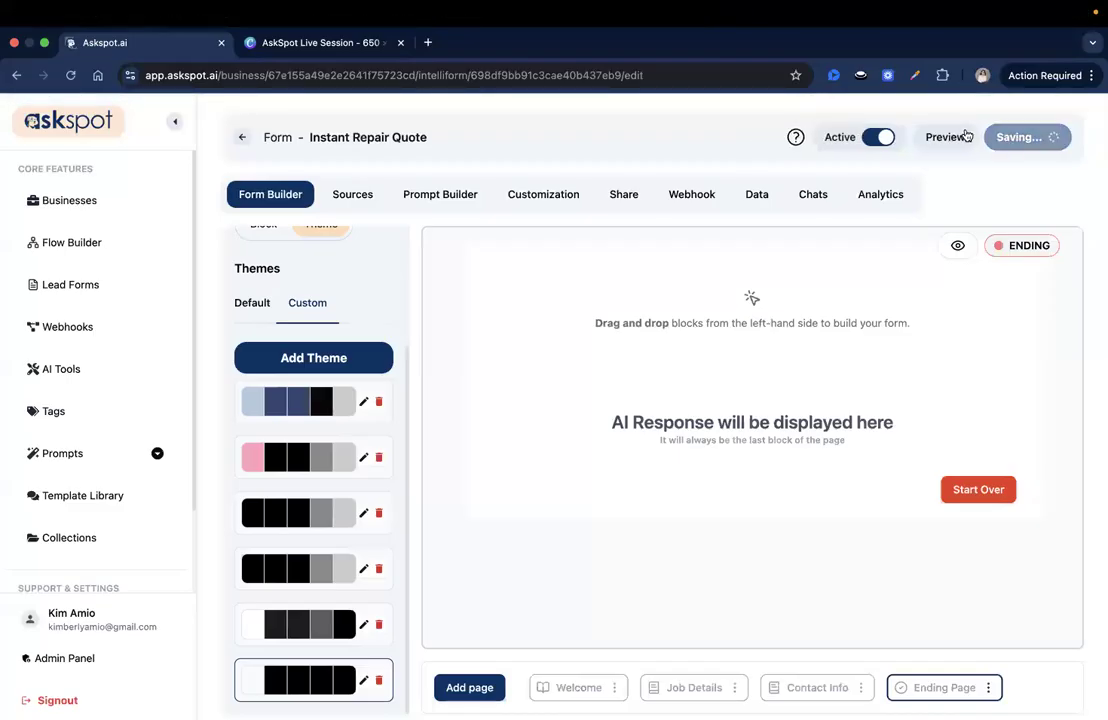
Open the form's live preview and start the repair estimate
click(920, 138)
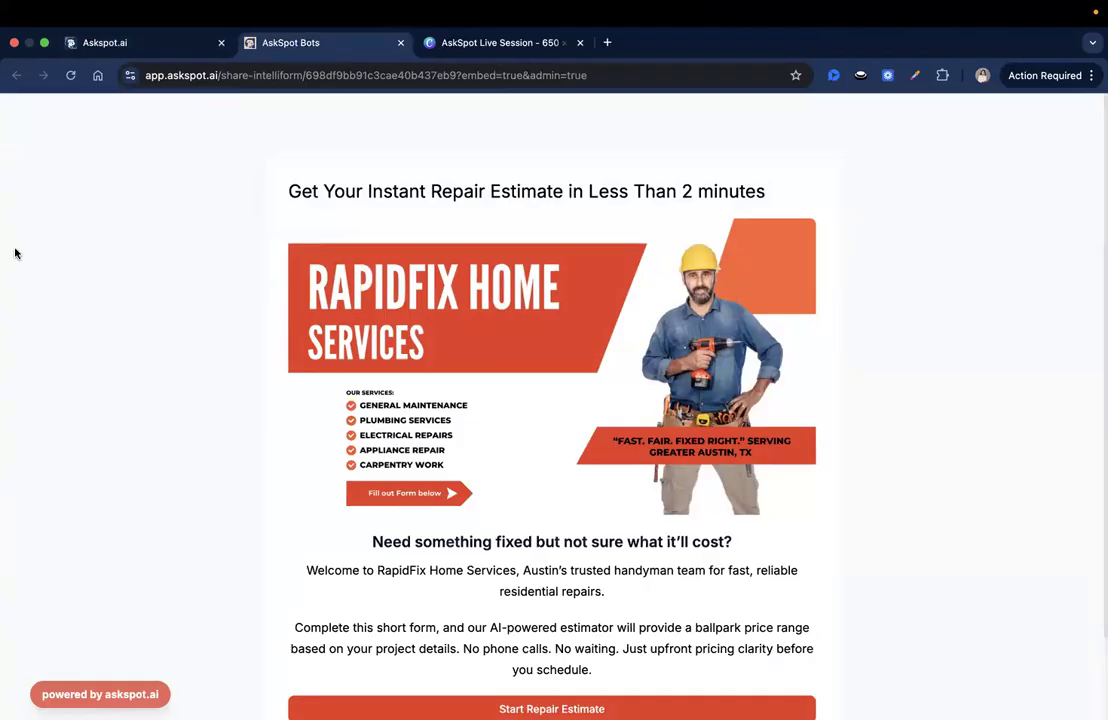
scroll(378, 233, down, 2)
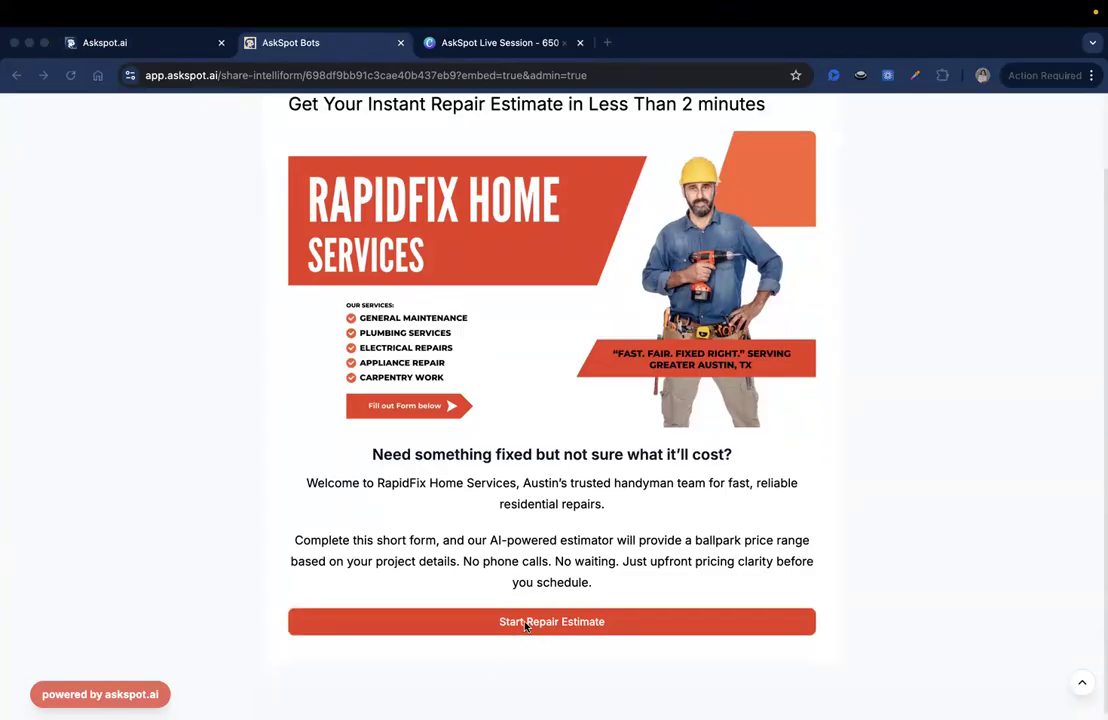
click(574, 634)
click(563, 622)
Answer the job type field with 'Leaking faucet or plumbing repair'
click(376, 220)
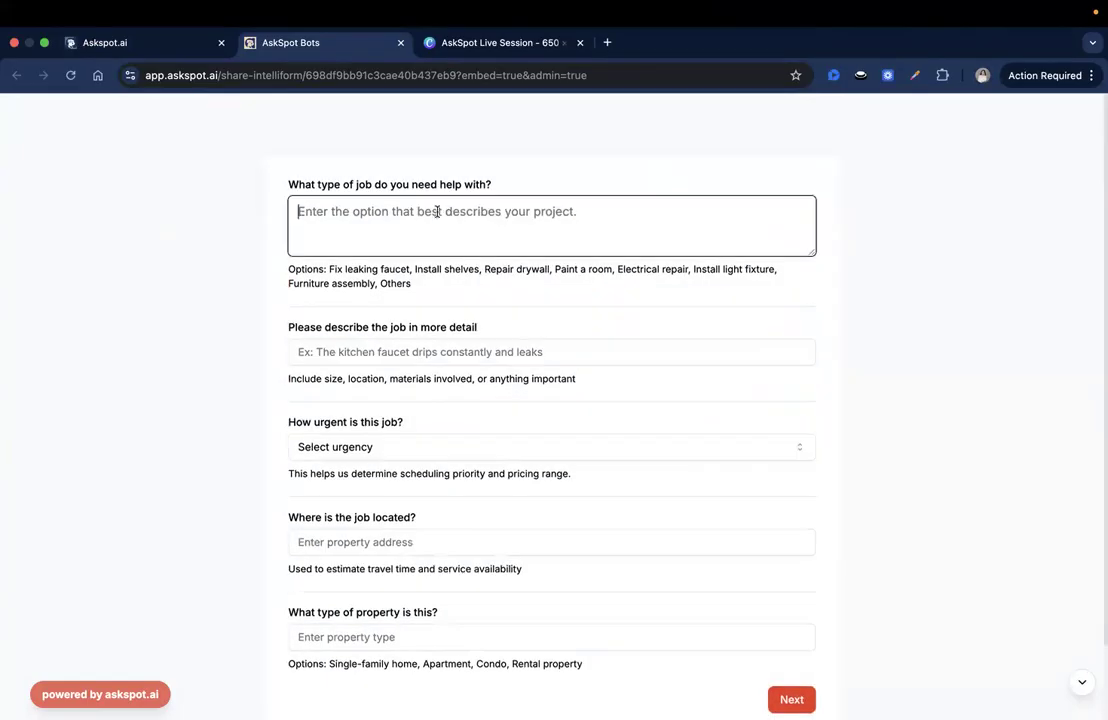
click(327, 182)
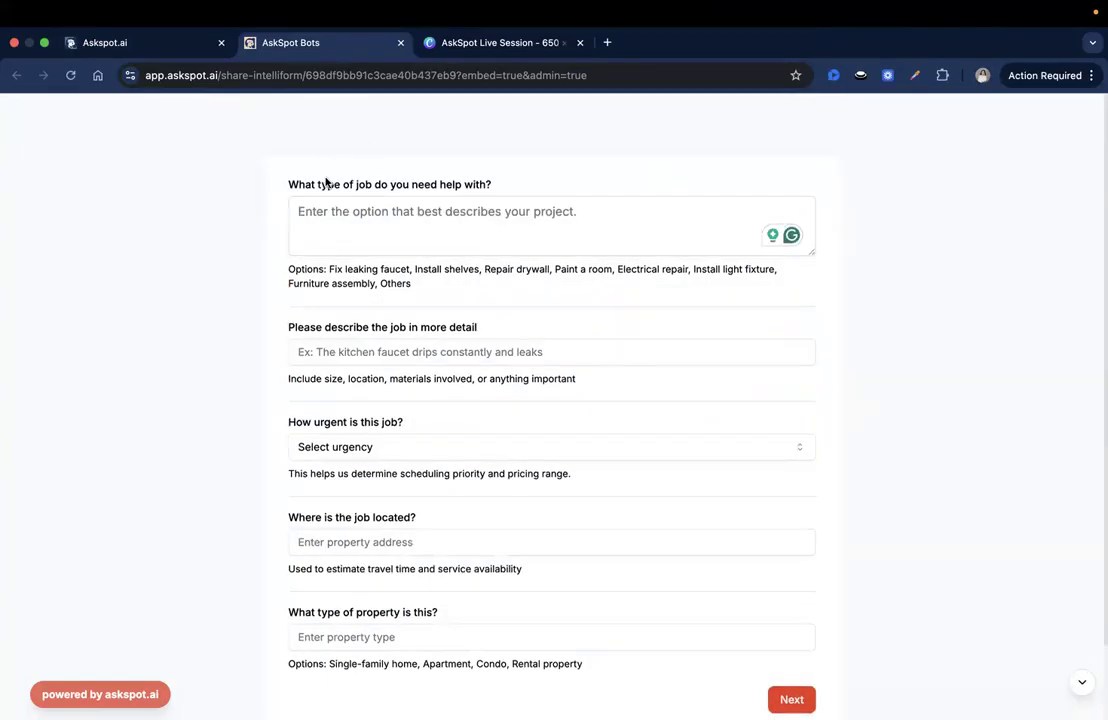
scroll(351, 237, down, 1)
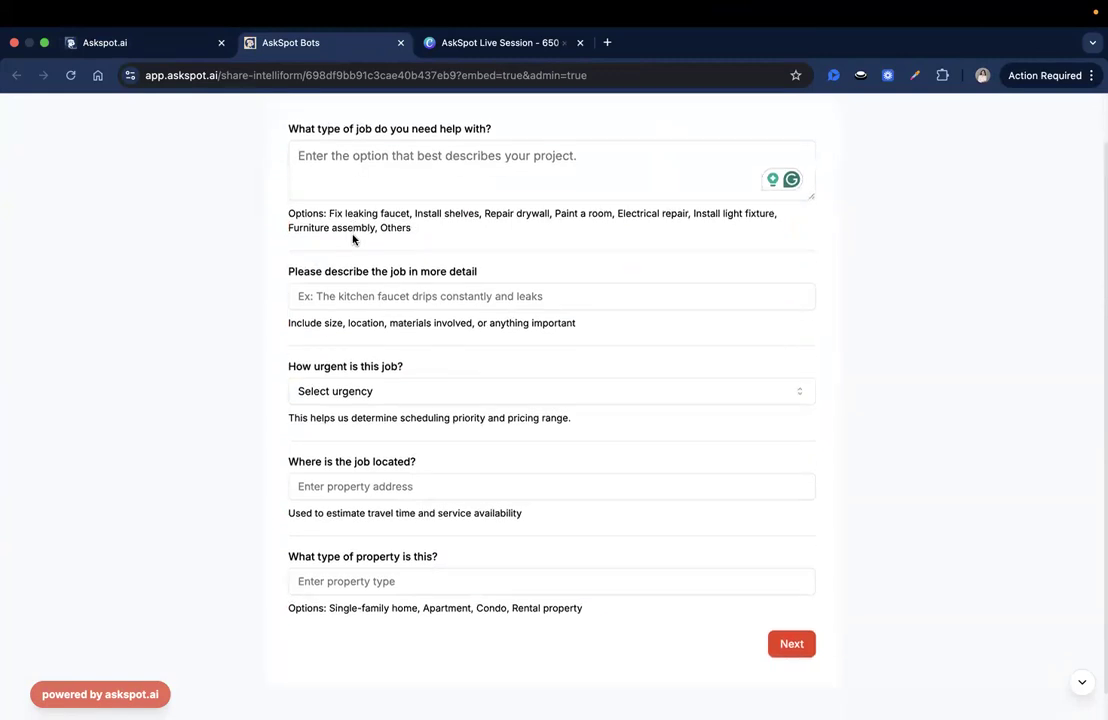
click(356, 185)
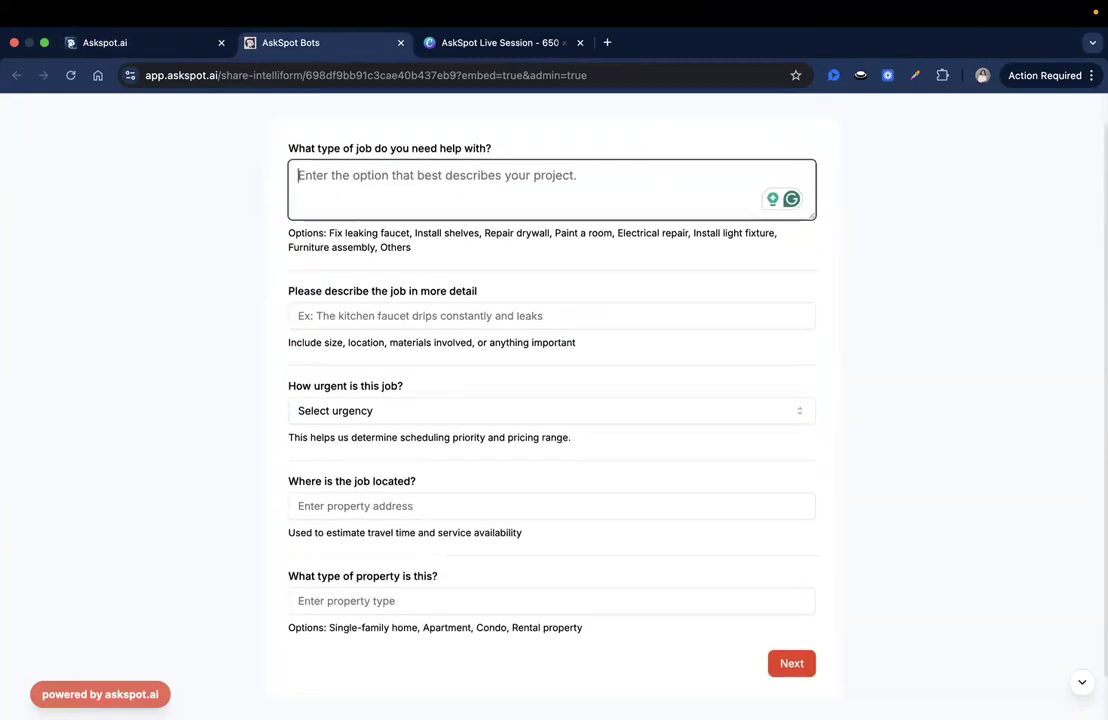
click(406, 186)
text(Leaking faucet or plumbing repair)
key(Return)
key(BackSpace)
scroll(462, 290, down, 1)
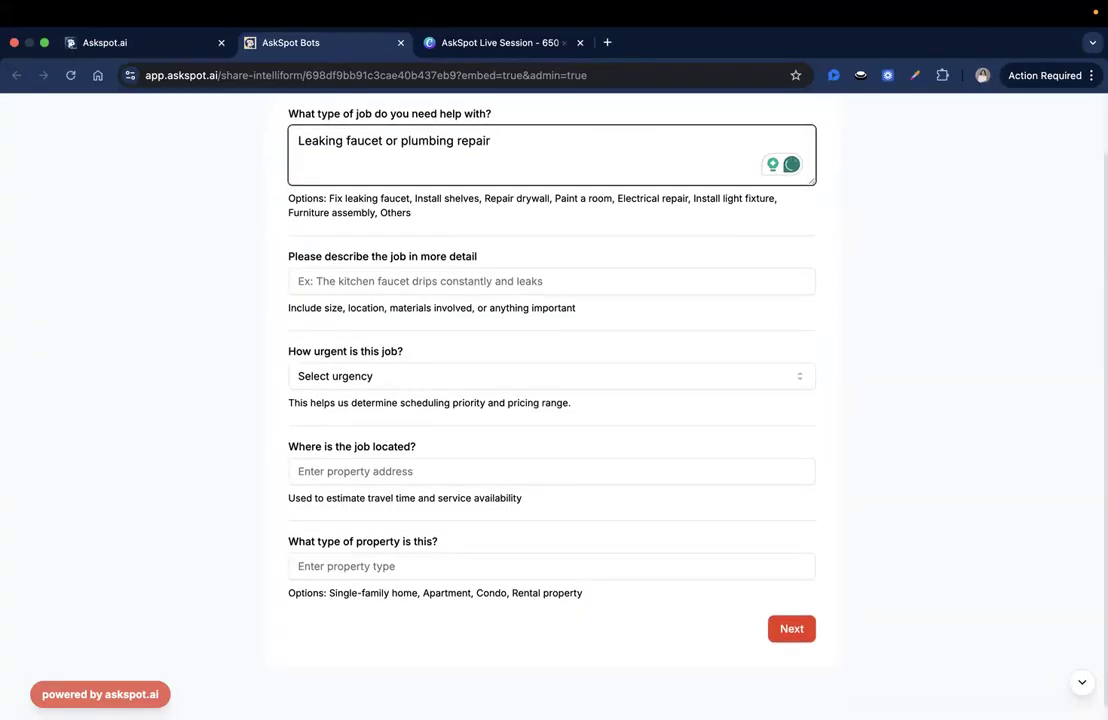
Paste in the job description and set the urgency to Within a week
click(410, 284)
text(Bathroom sink faucet dripping slowly. No visible water damage. Easy access under sink.)
click(352, 379)
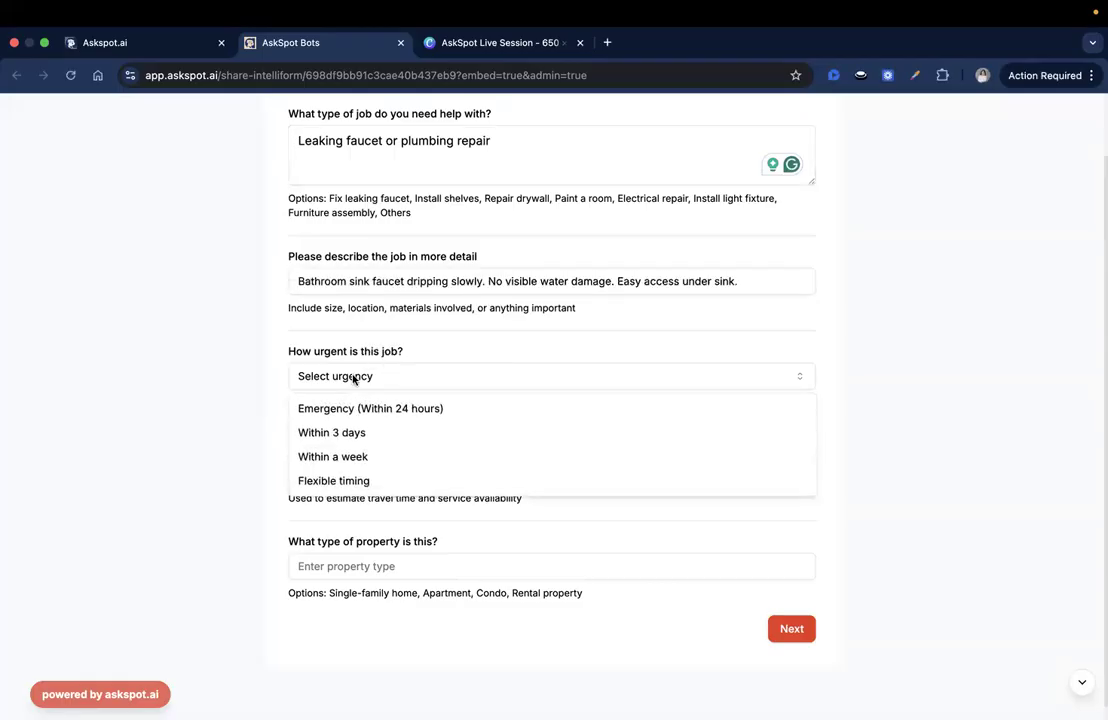
click(337, 456)
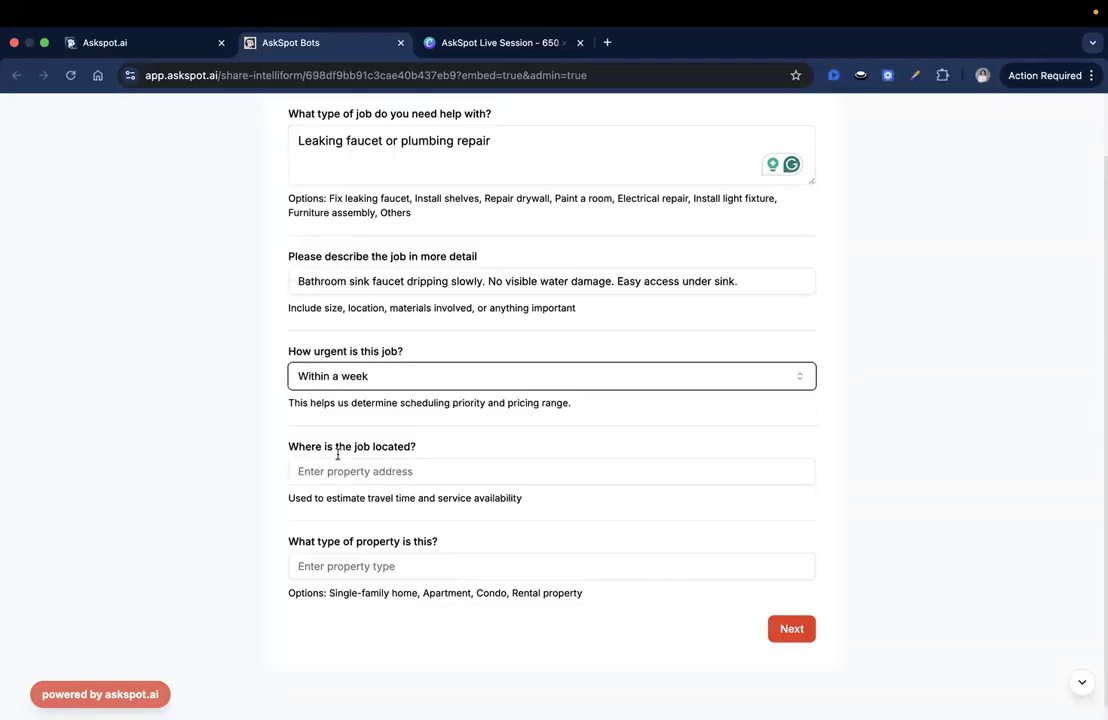
scroll(337, 456, down, 1)
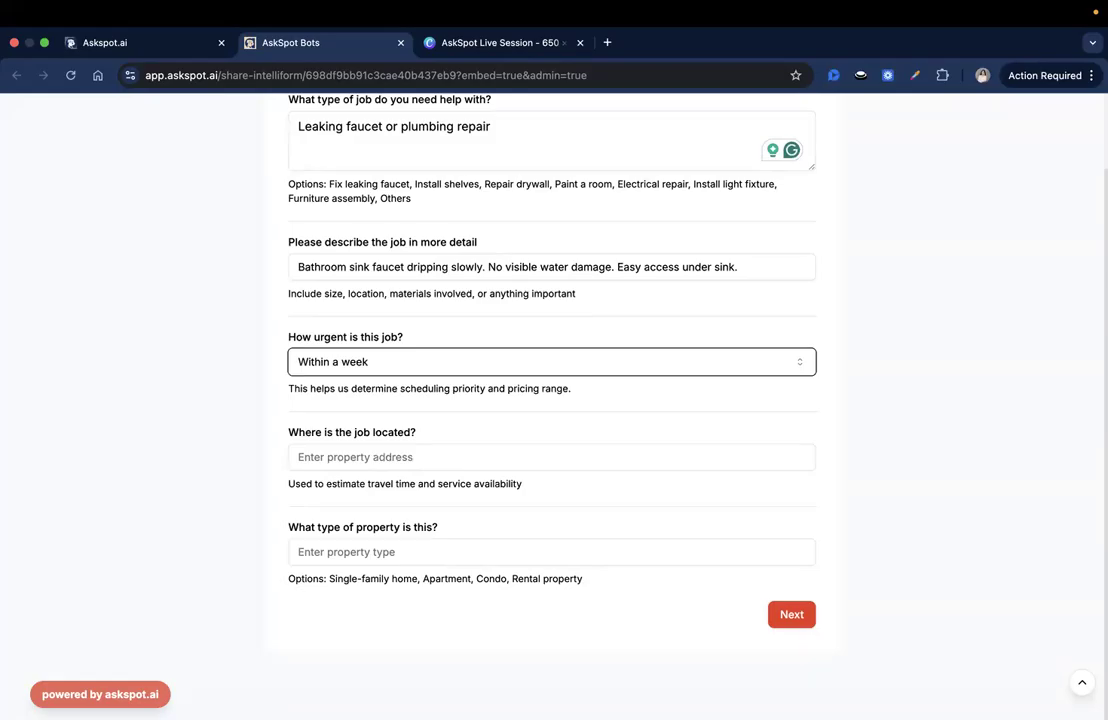
key(super+Tab)
key(super+Tab)
Enter the job location address, choose Single-family home as property type, and continue to contact details
click(350, 456)
text(123 Maple Street, Austin, TX)
click(342, 551)
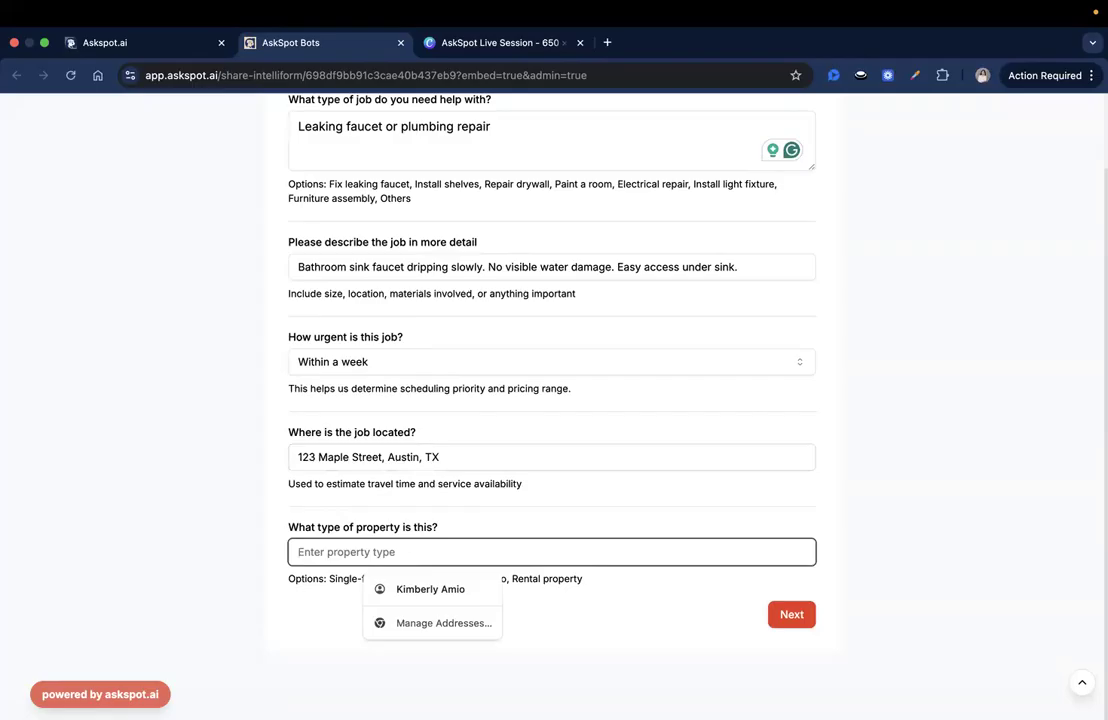
key(super+Tab)
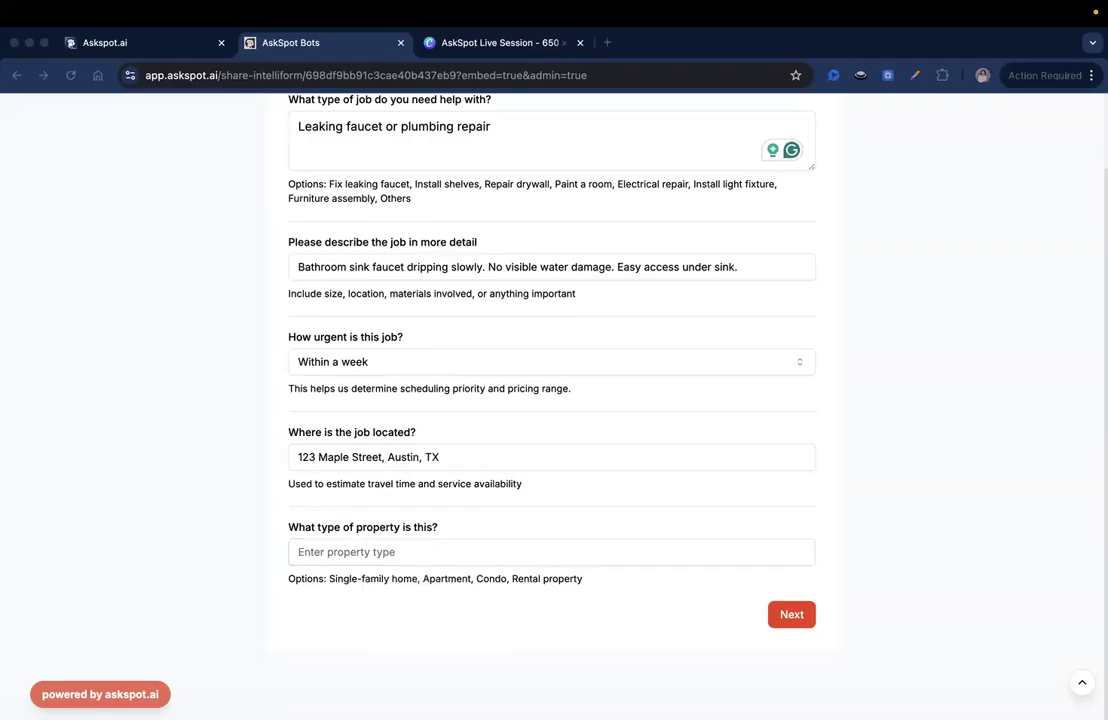
click(445, 550)
click(378, 578)
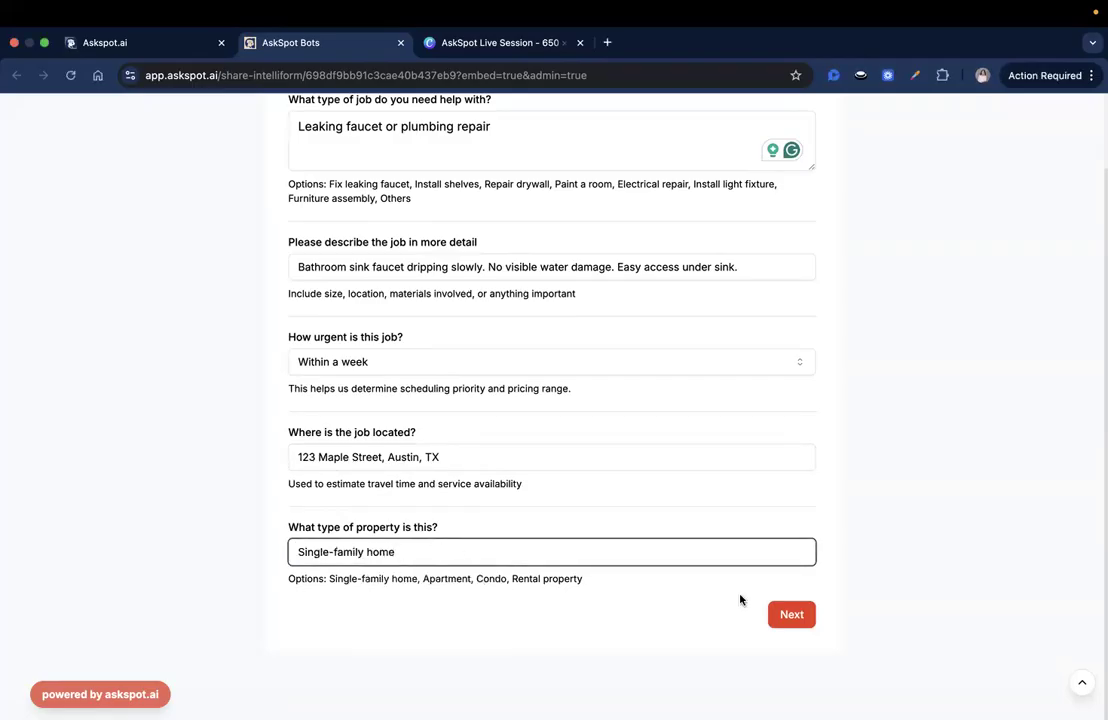
click(802, 614)
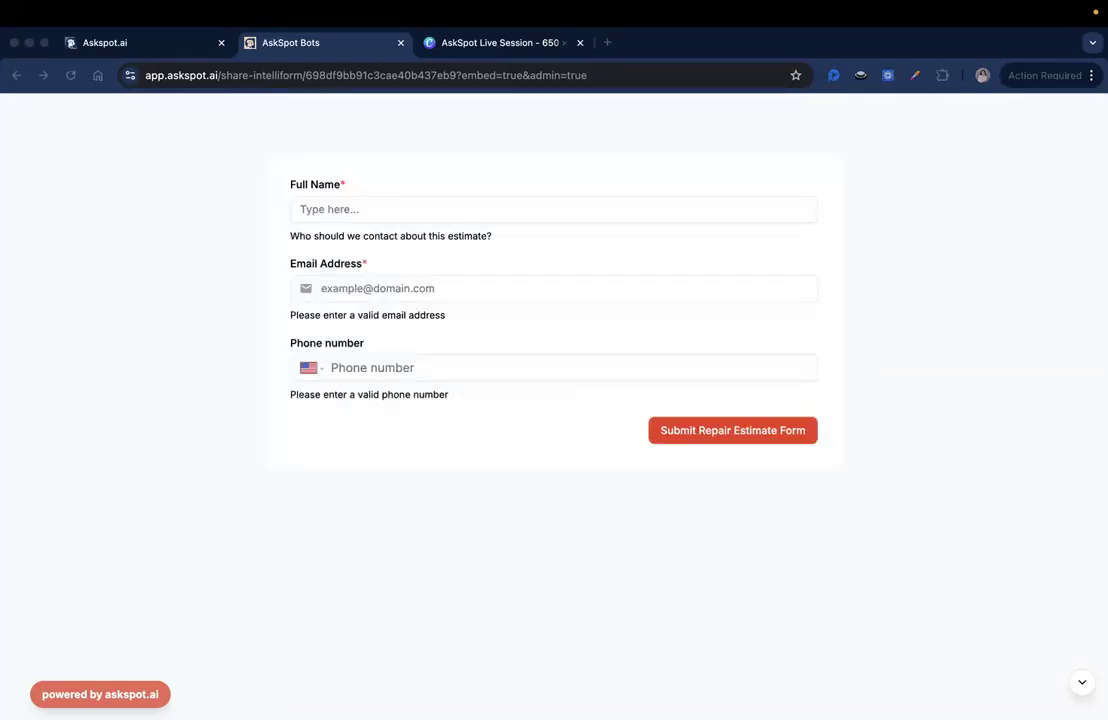
Fill in the contact's full name, e-mail address and phone number, then submit the estimate form
click(314, 208)
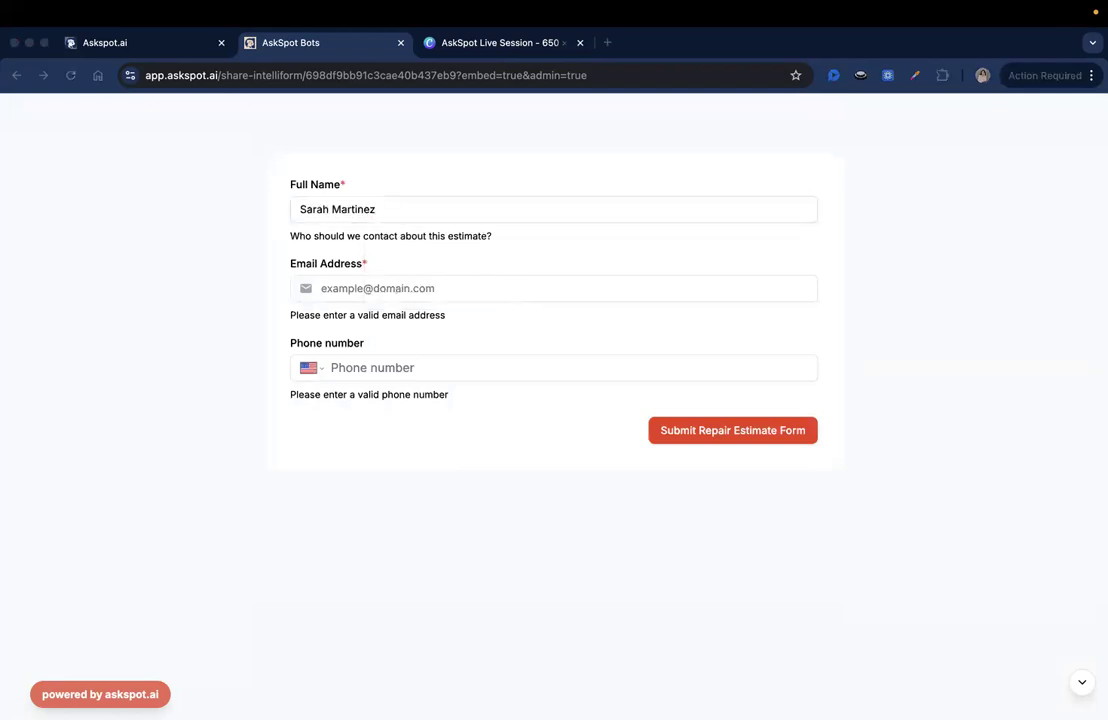
click(366, 290)
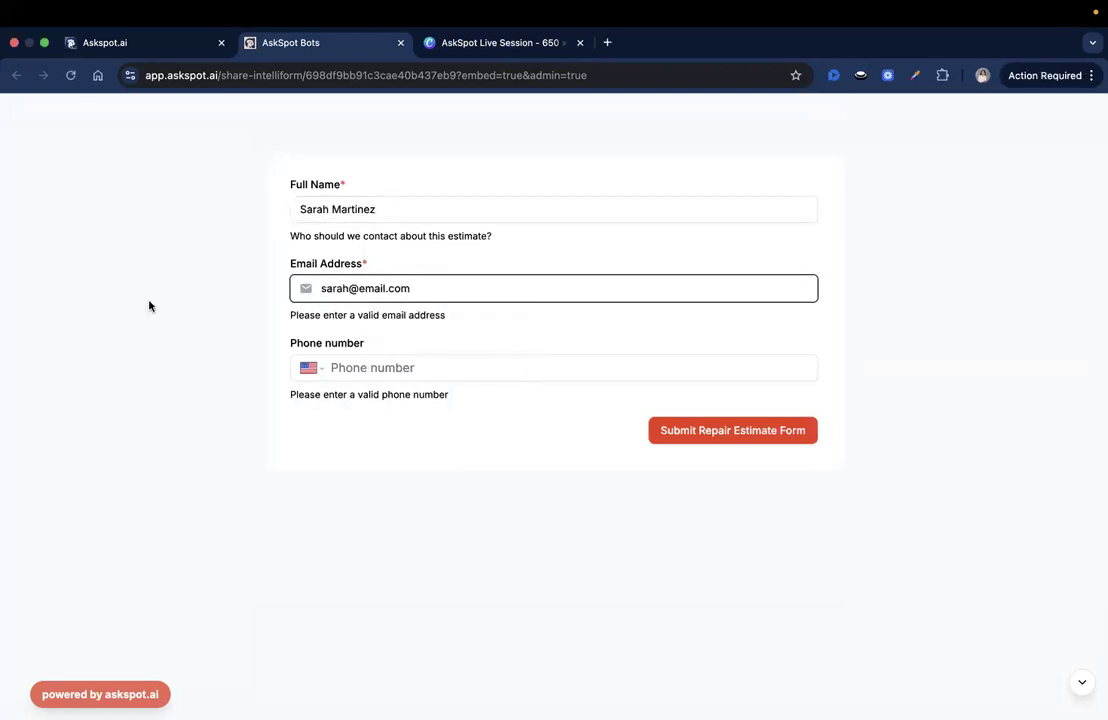
click(386, 368)
text(+1 512 555 0123)
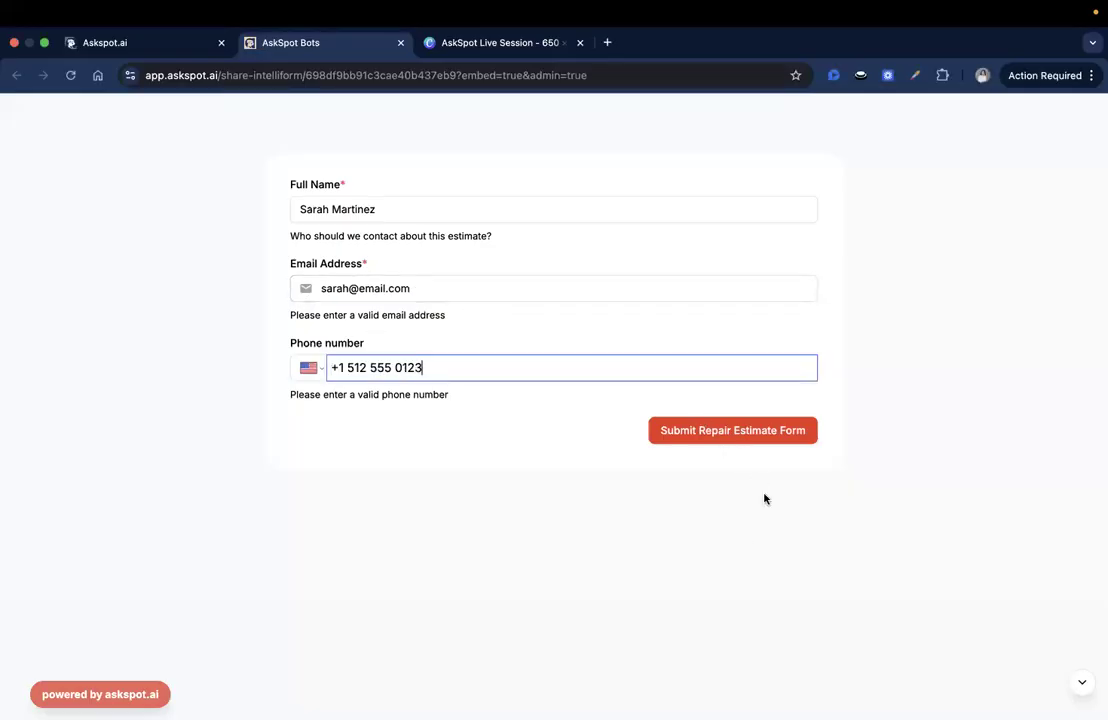
click(725, 431)
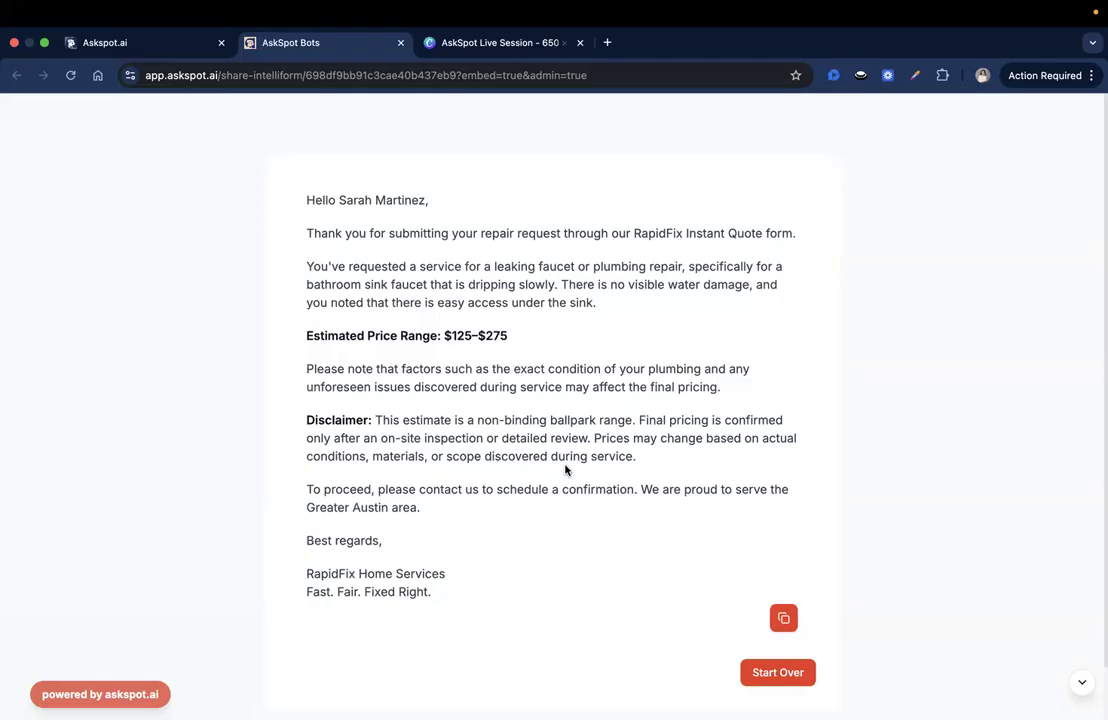
Review the estimate's greeting, repair summary, Estimated Price Range and pricing-factors paragraph
double_click(360, 200)
click(350, 204)
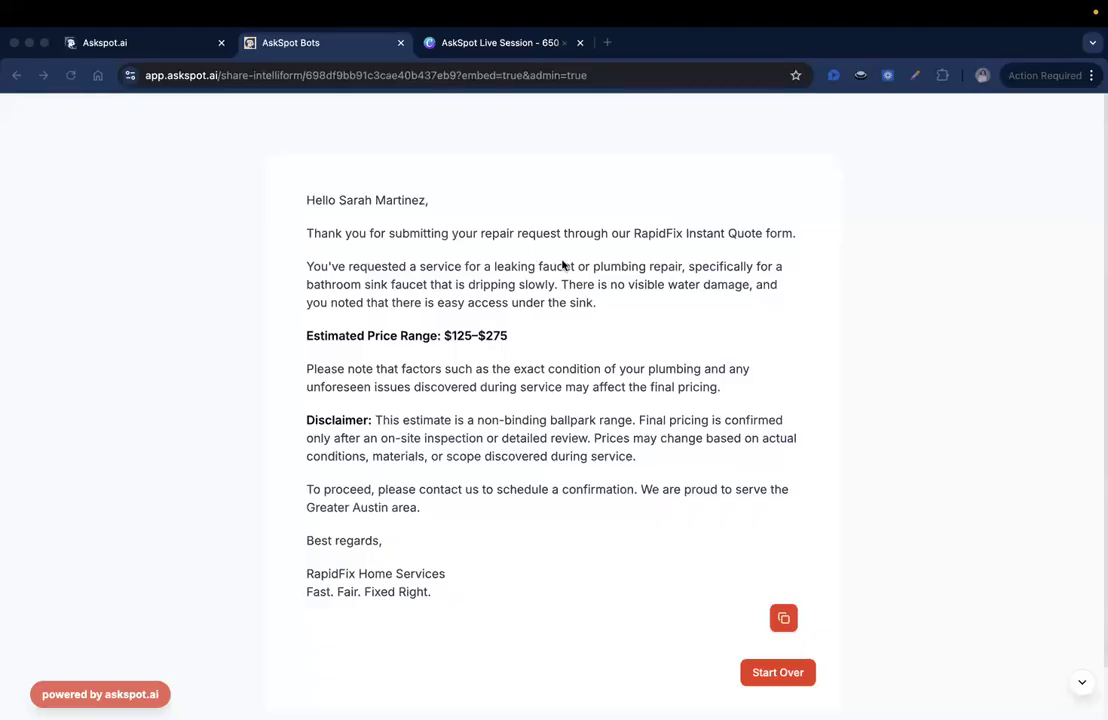
click(522, 277)
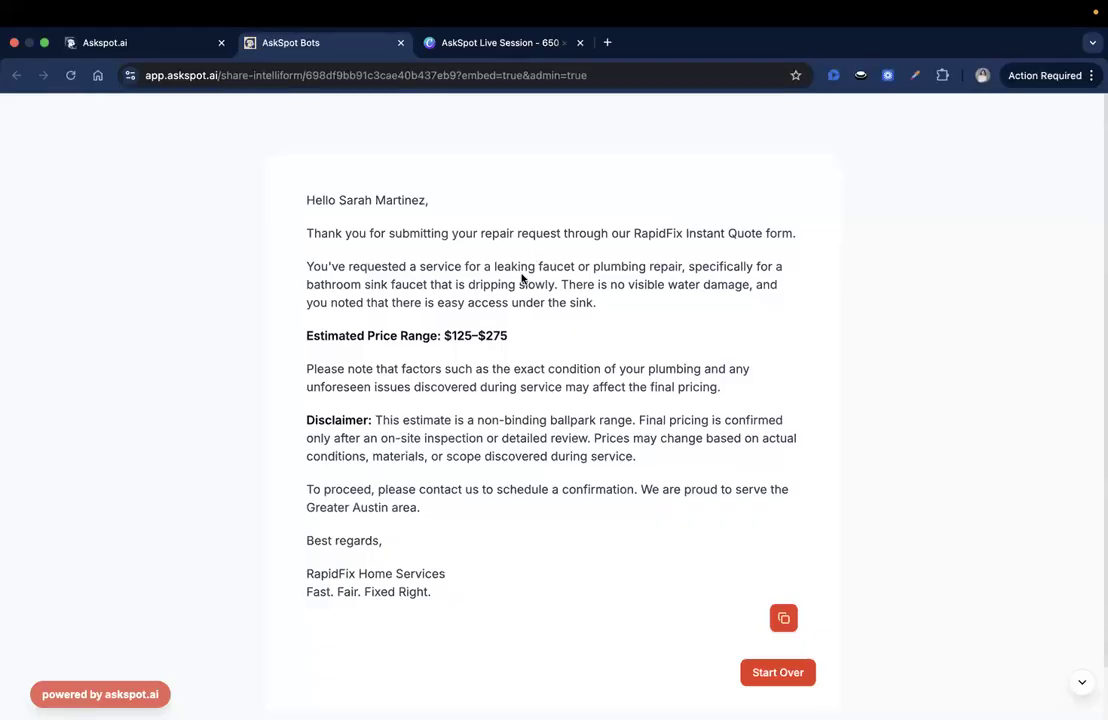
drag(516, 266, 606, 309)
scroll(541, 312, down, 2)
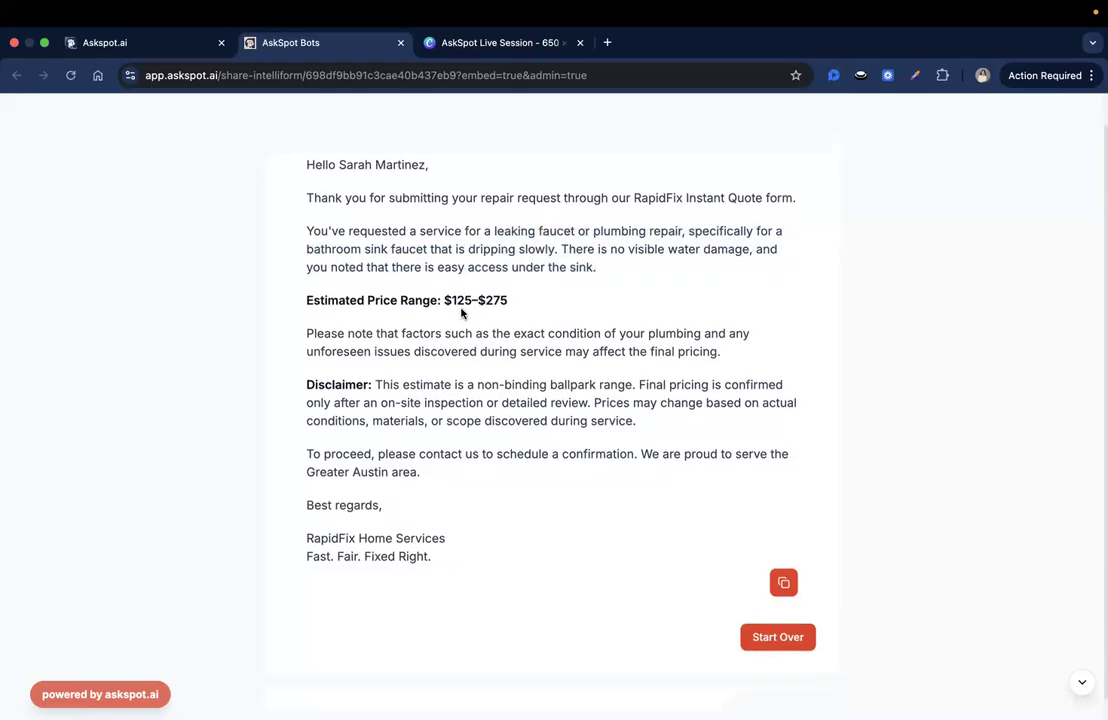
triple_click(360, 311)
click(359, 311)
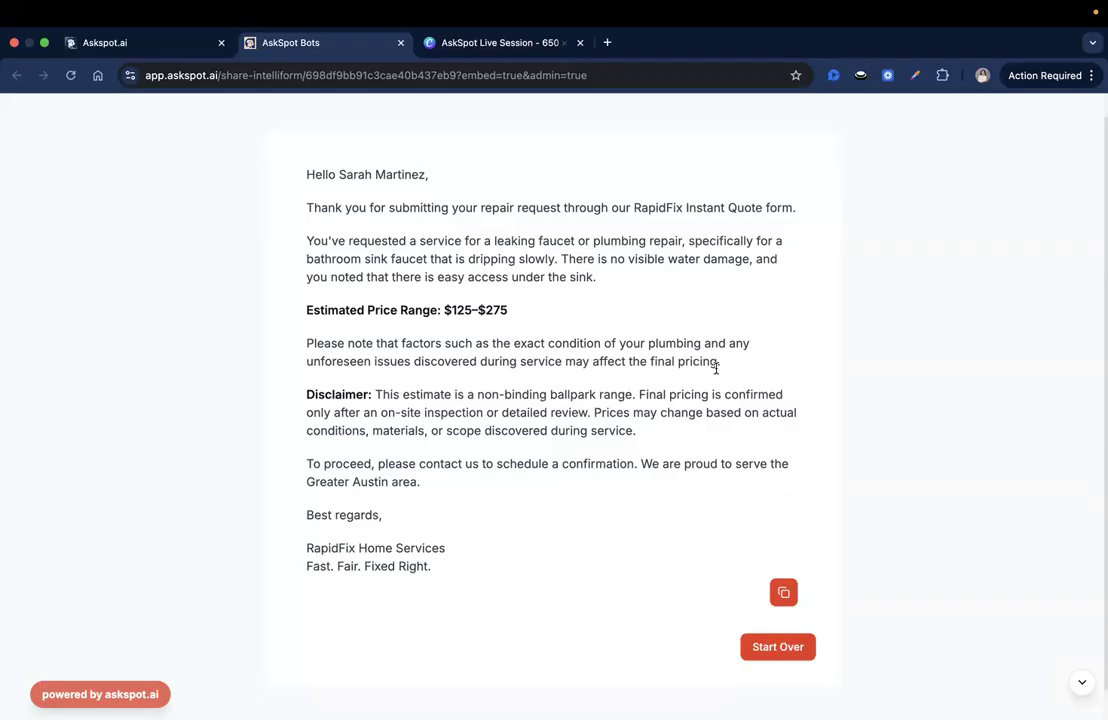
triple_click(664, 361)
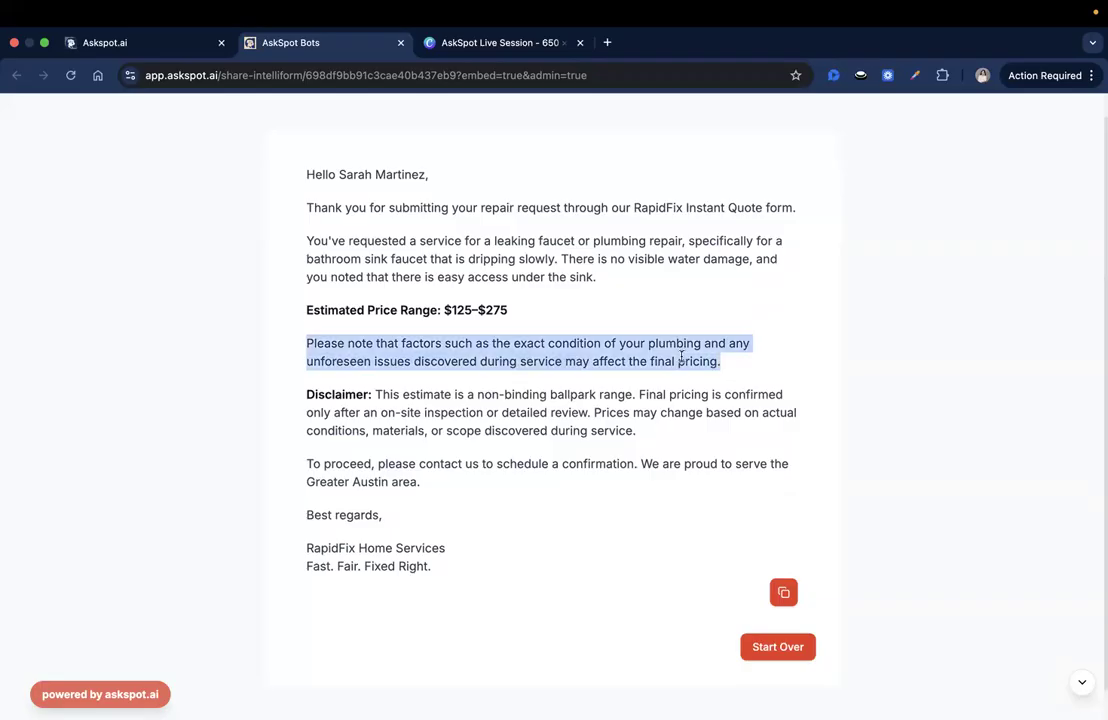
click(484, 357)
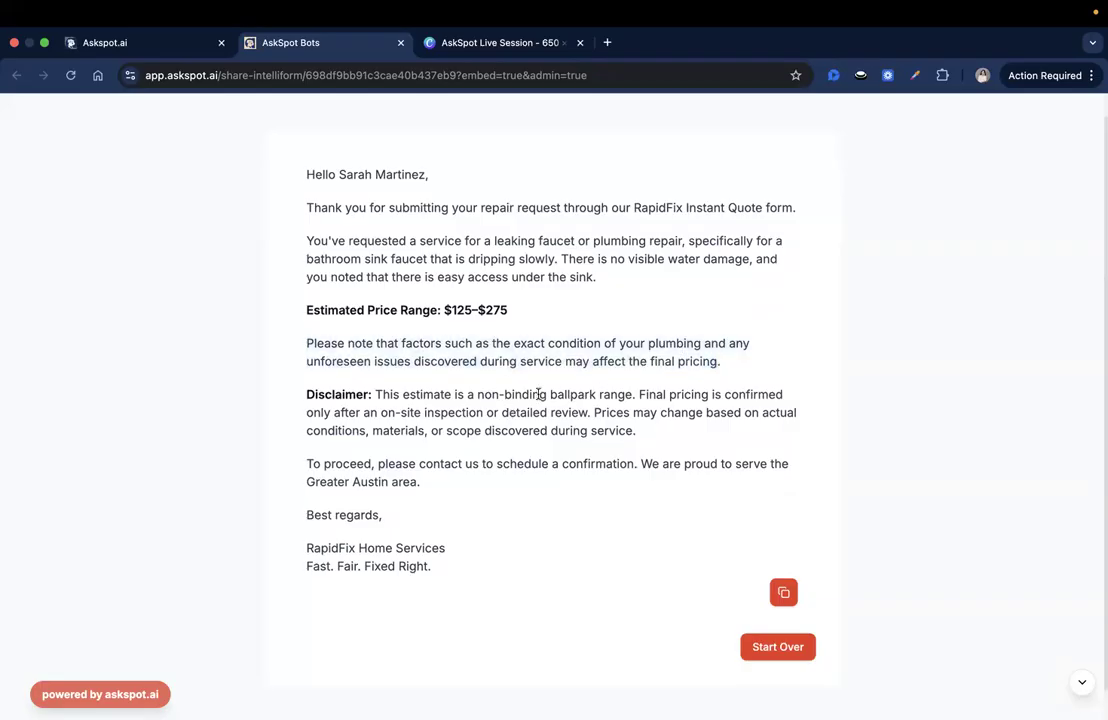
Read the closing scheduling paragraph, then start the quote form over from the beginning
scroll(537, 395, up, 1)
triple_click(363, 480)
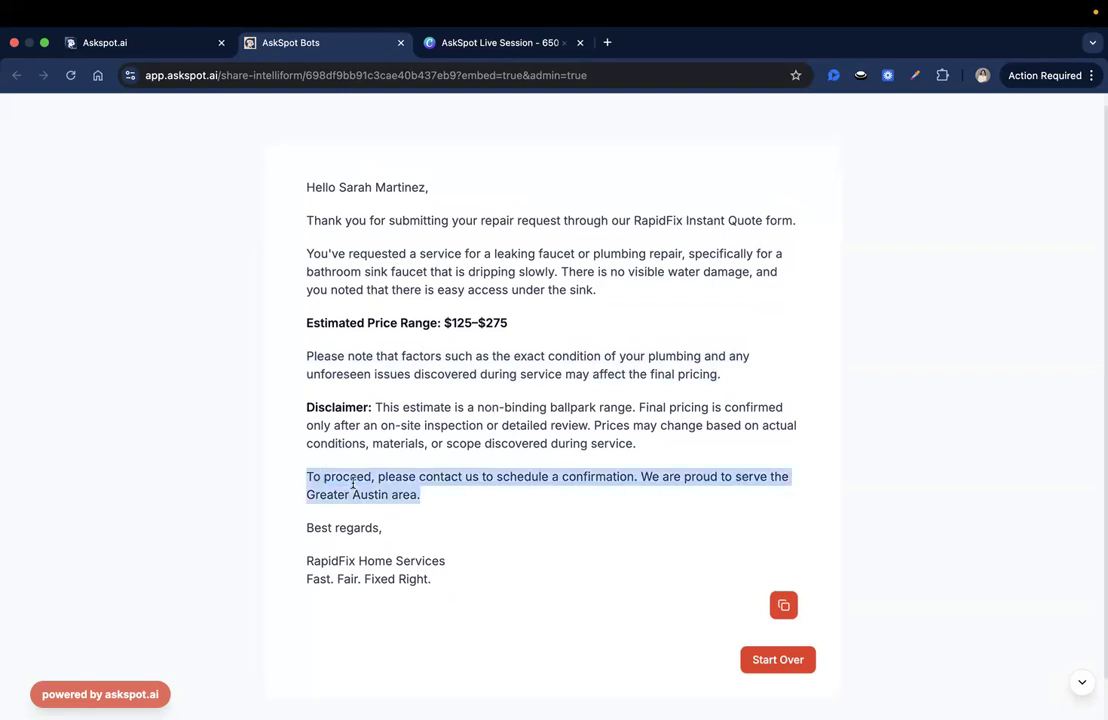
click(428, 496)
scroll(530, 490, down, 2)
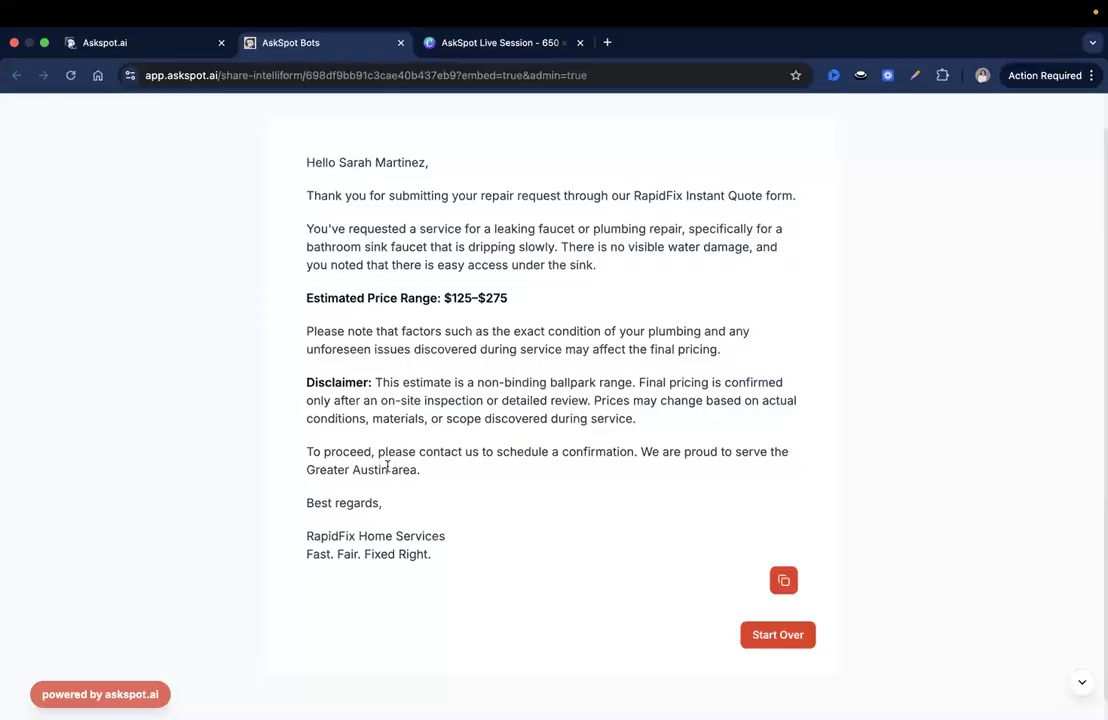
drag(601, 462, 634, 452)
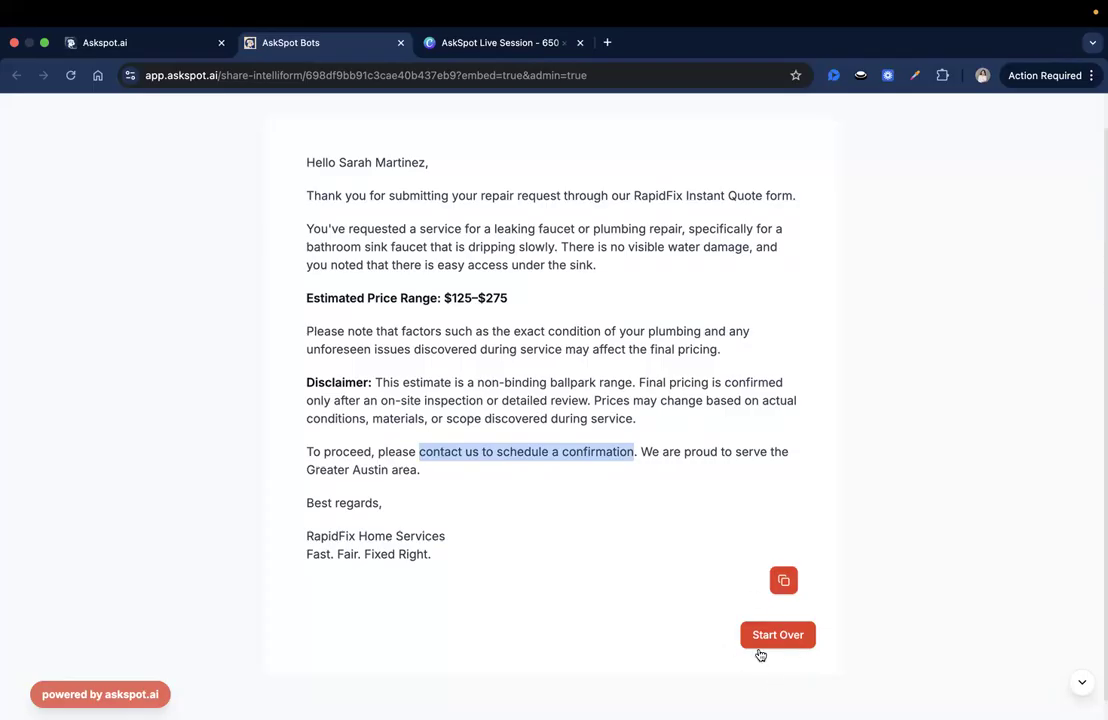
scroll(835, 615, down, 1)
click(835, 615)
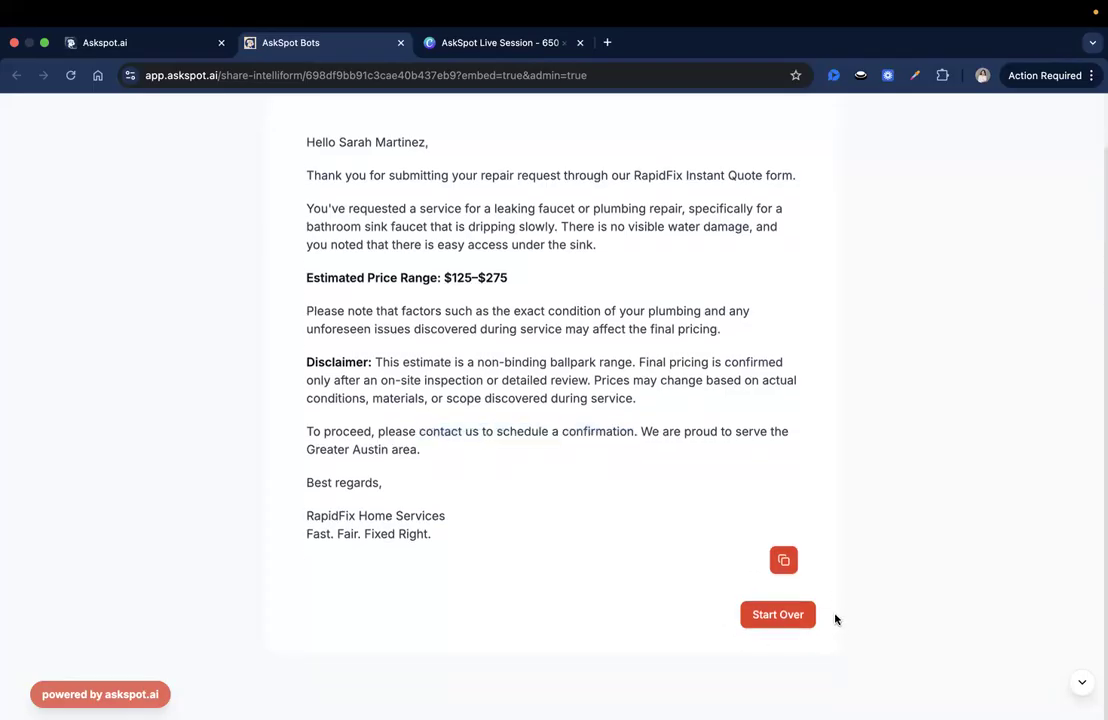
scroll(835, 615, up, 1)
scroll(837, 619, down, 1)
scroll(837, 619, up, 1)
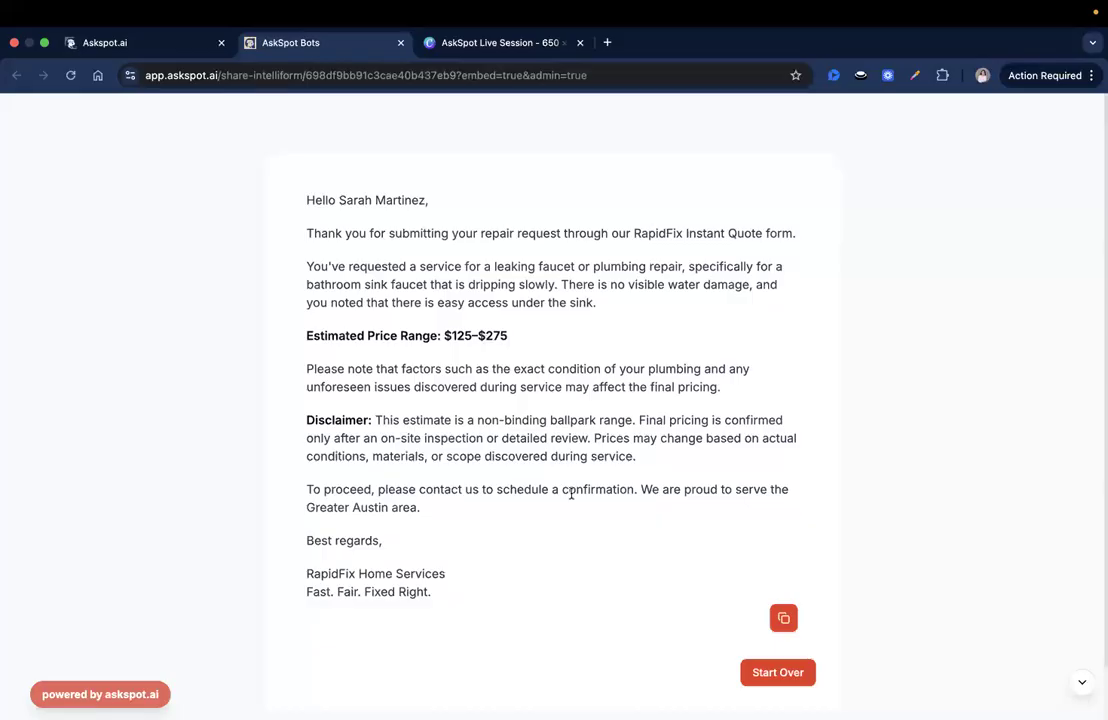
click(762, 676)
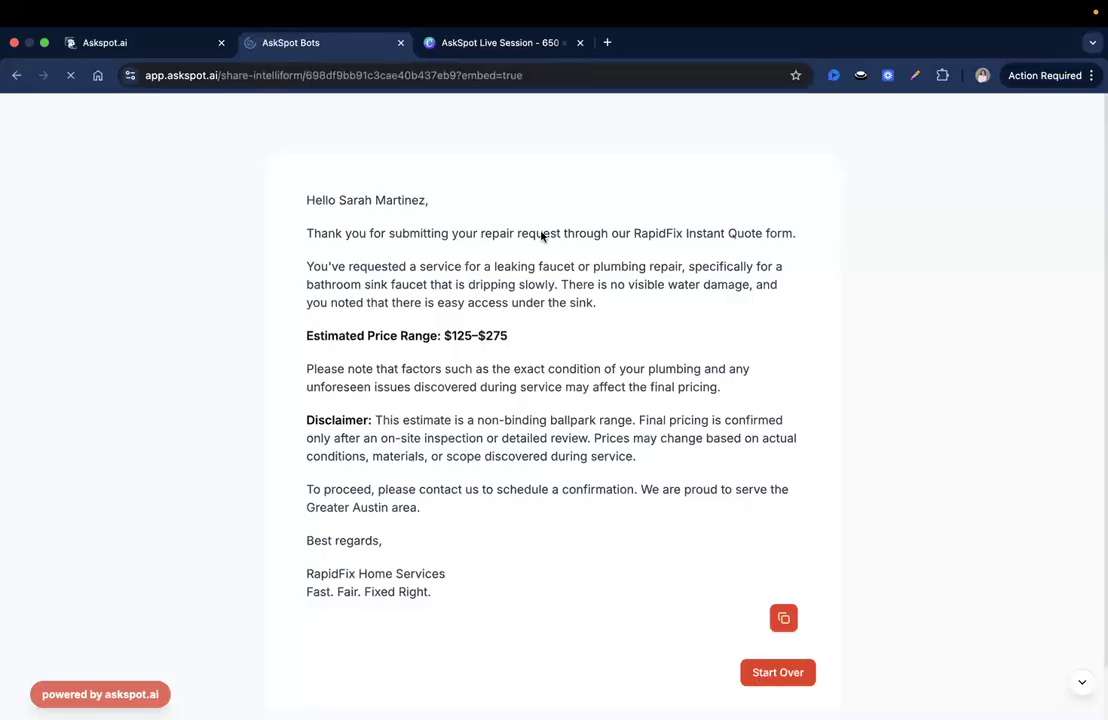
Begin a new repair estimate, then open the #prompt_1 settings in the form's prompt flow
scroll(453, 519, down, 2)
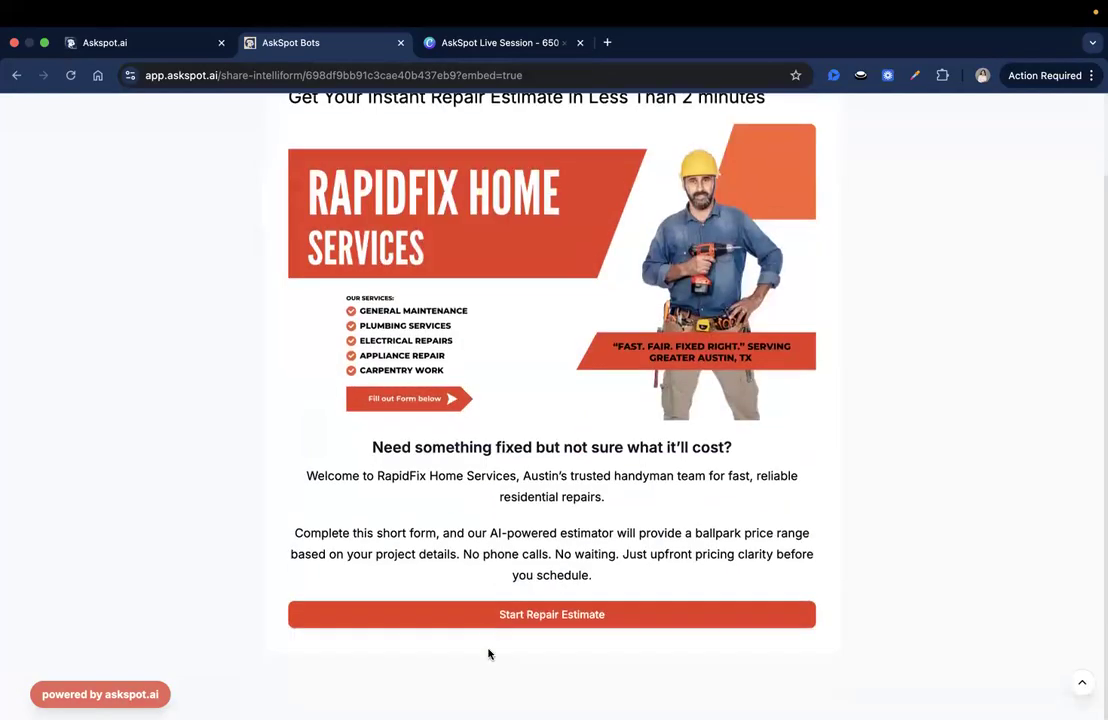
click(487, 618)
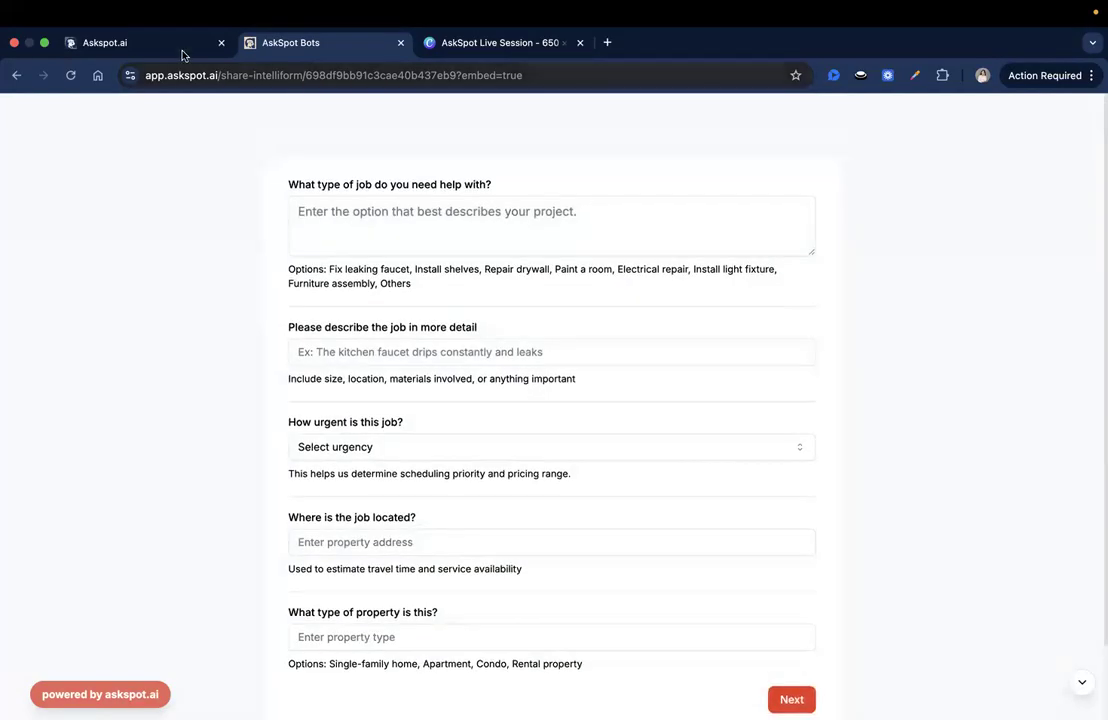
click(158, 43)
click(464, 193)
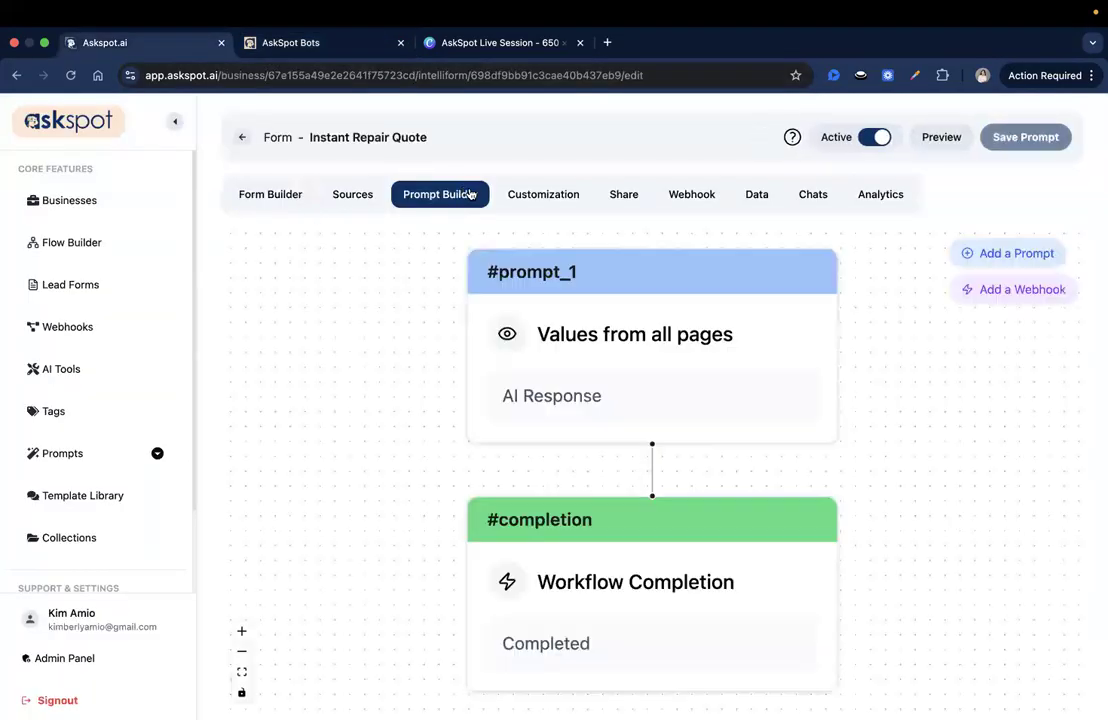
click(591, 373)
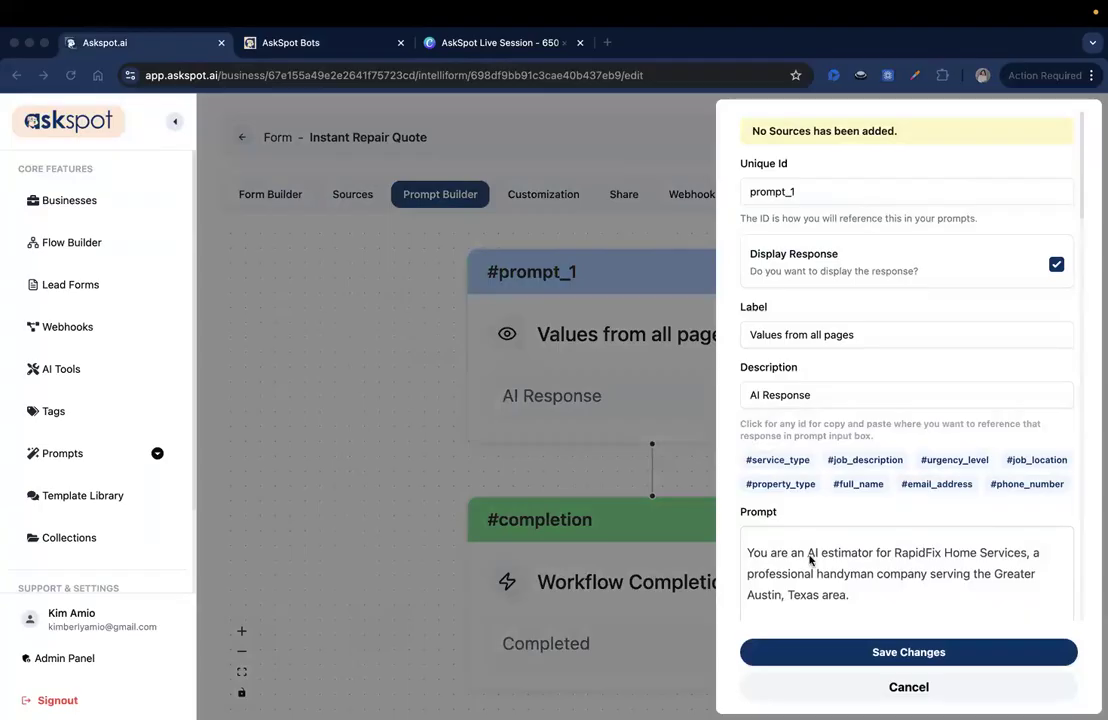
Inspect the prompt's base price-range list, including the Other home repair line
scroll(810, 560, down, 10)
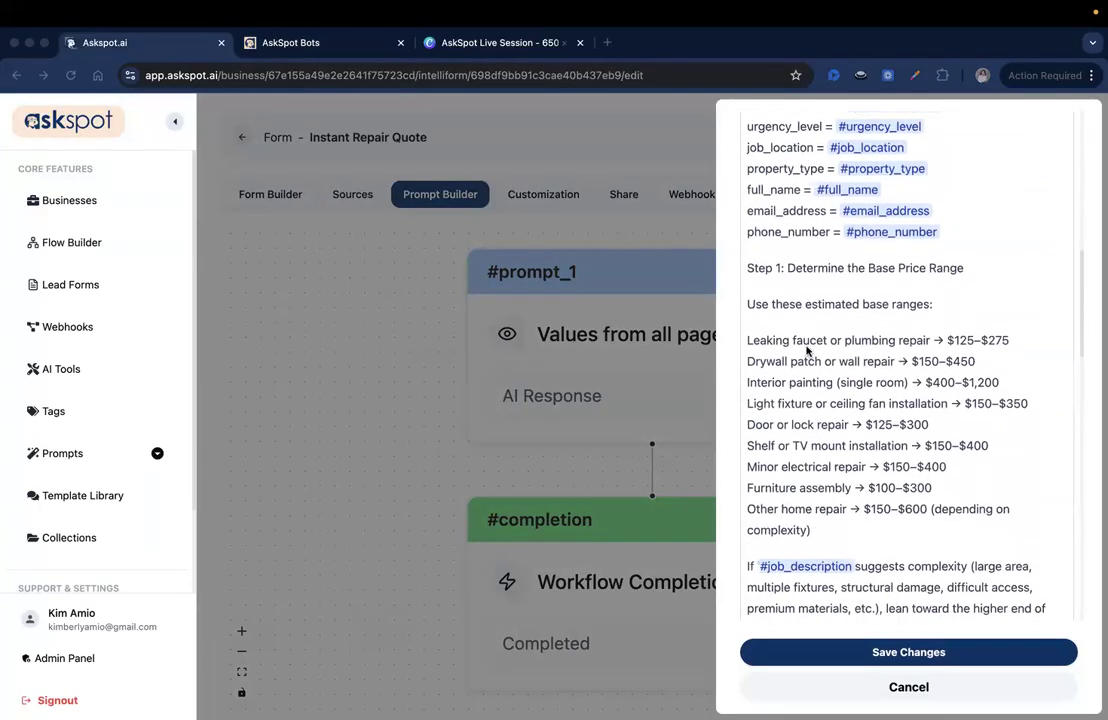
click(799, 345)
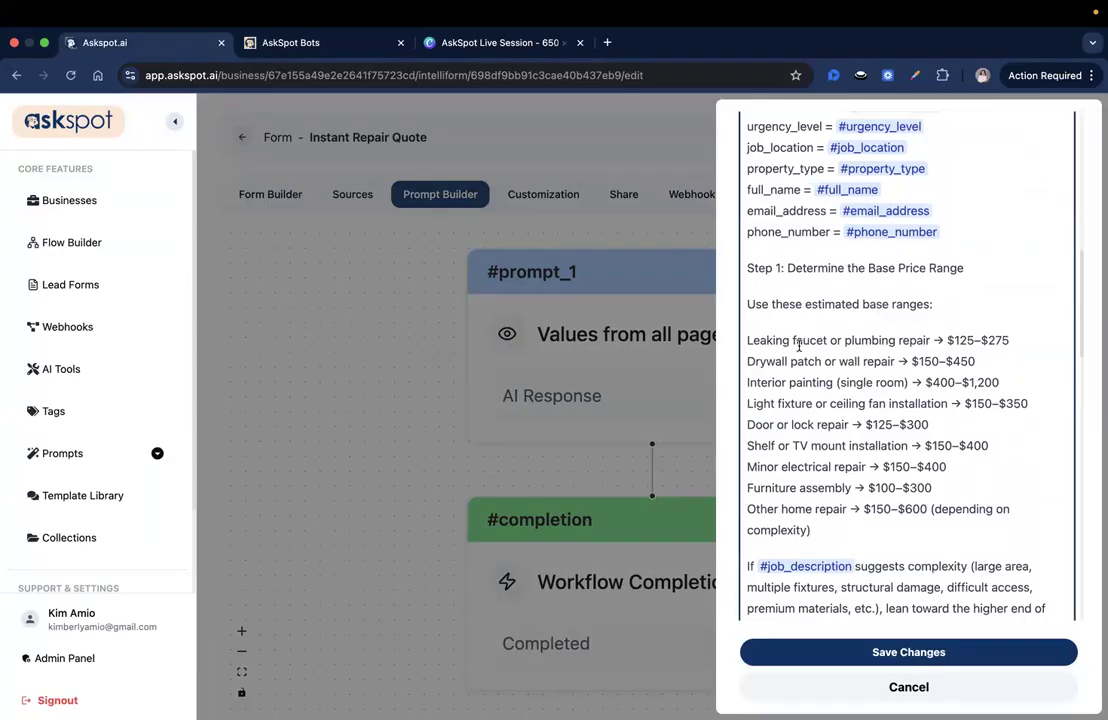
click(796, 403)
scroll(795, 487, down, 1)
click(830, 508)
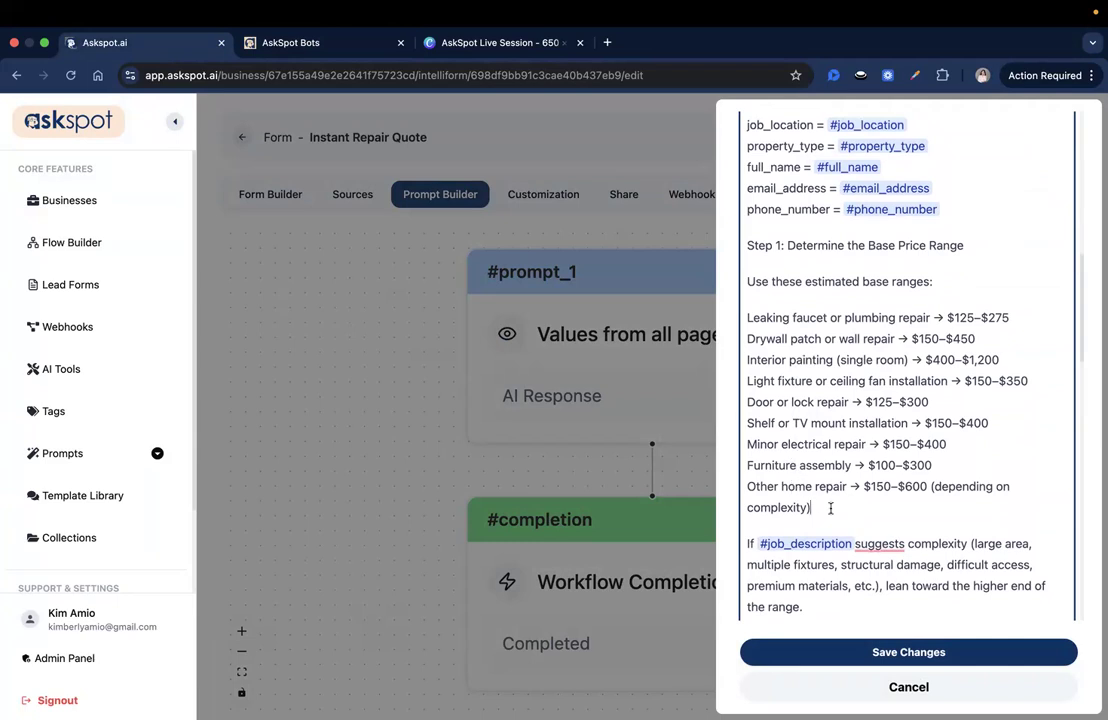
shift+click(746, 487)
double_click(814, 490)
triple_click(814, 490)
click(818, 508)
scroll(754, 459, down, 1)
drag(754, 459, 810, 480)
click(818, 445)
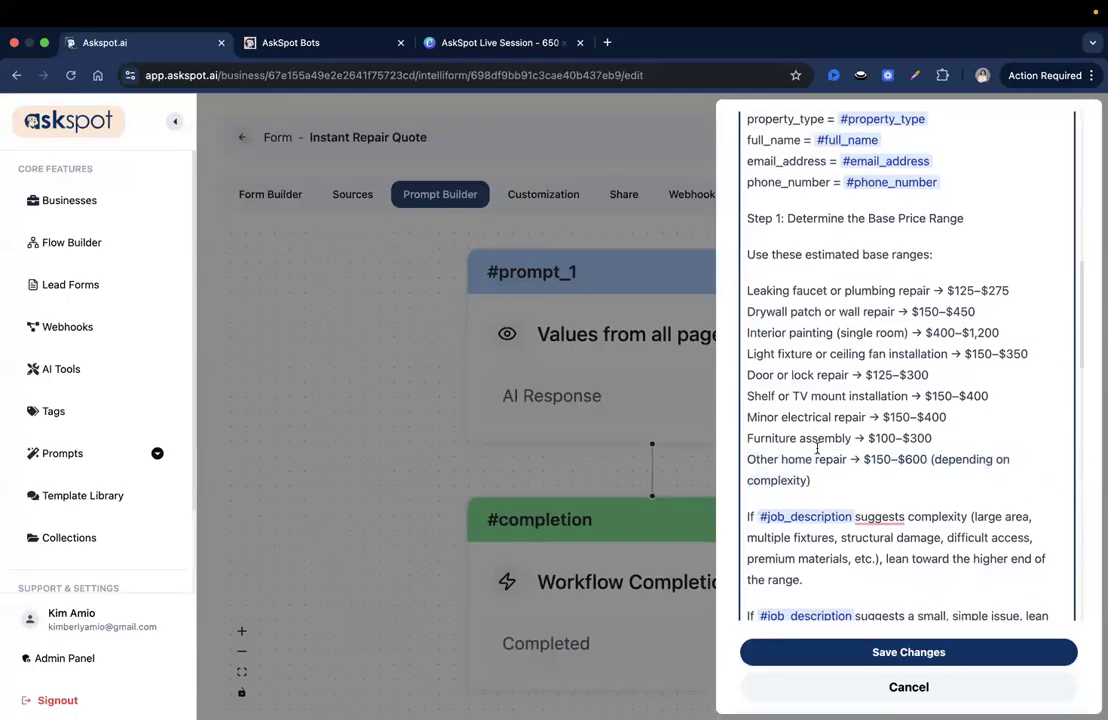
Scroll through the remaining urgency rules, then return to the live job-details form
scroll(856, 421, down, 1)
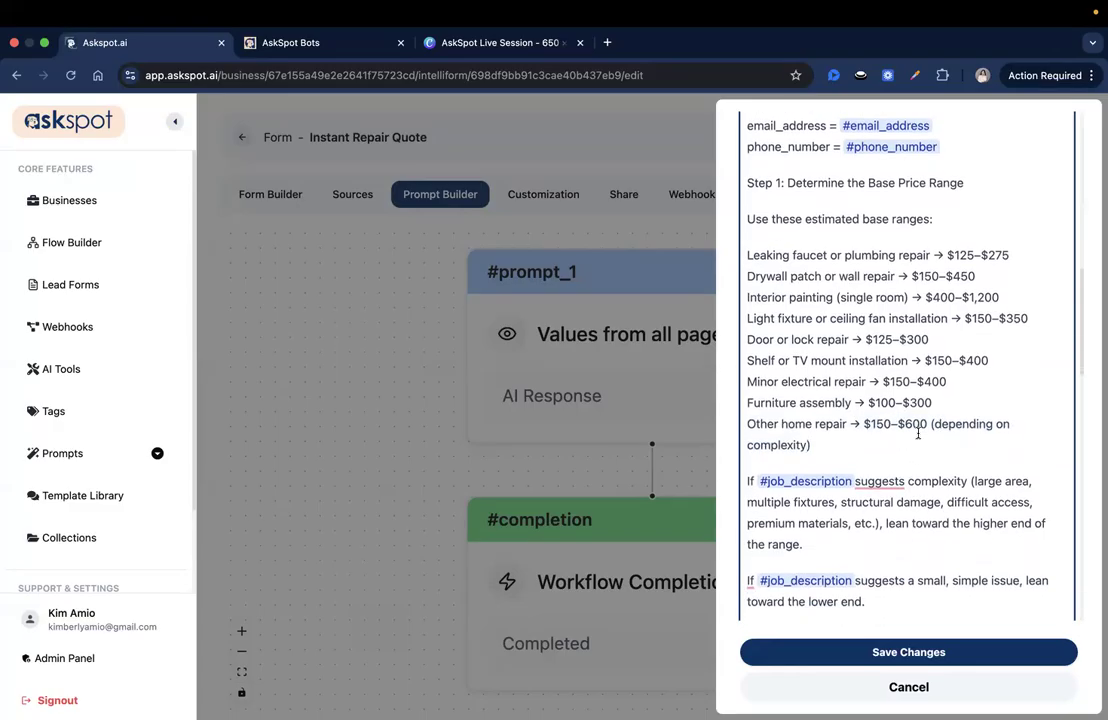
scroll(950, 430, down, 2)
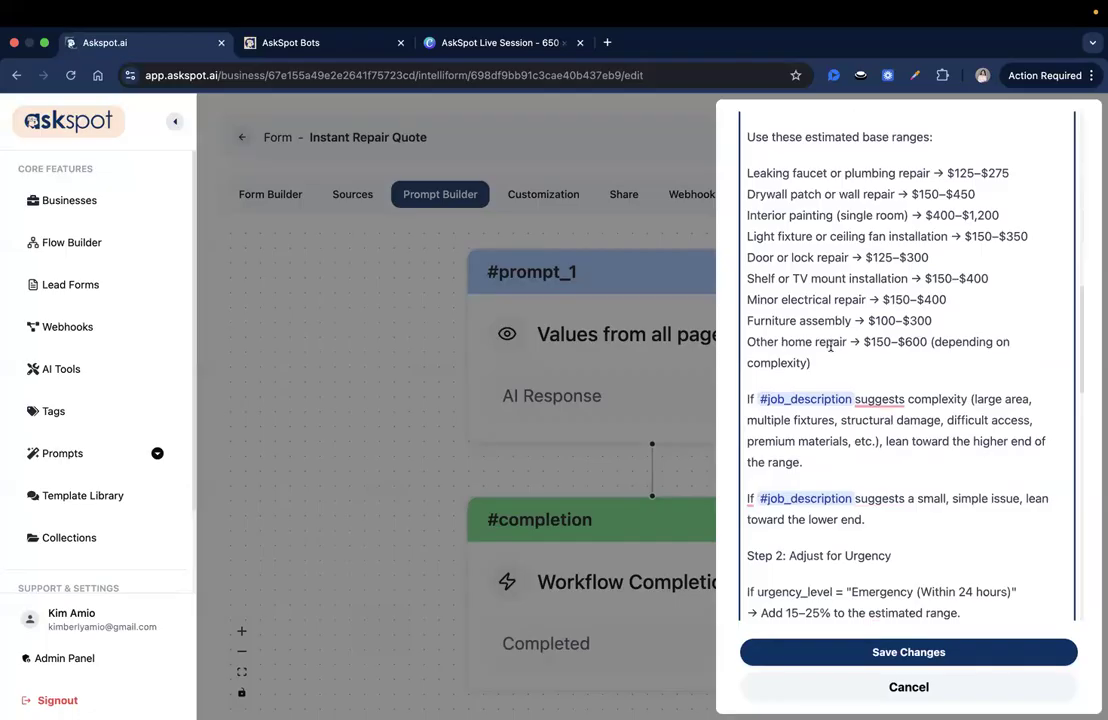
scroll(830, 346, up, 1)
scroll(830, 346, down, 1)
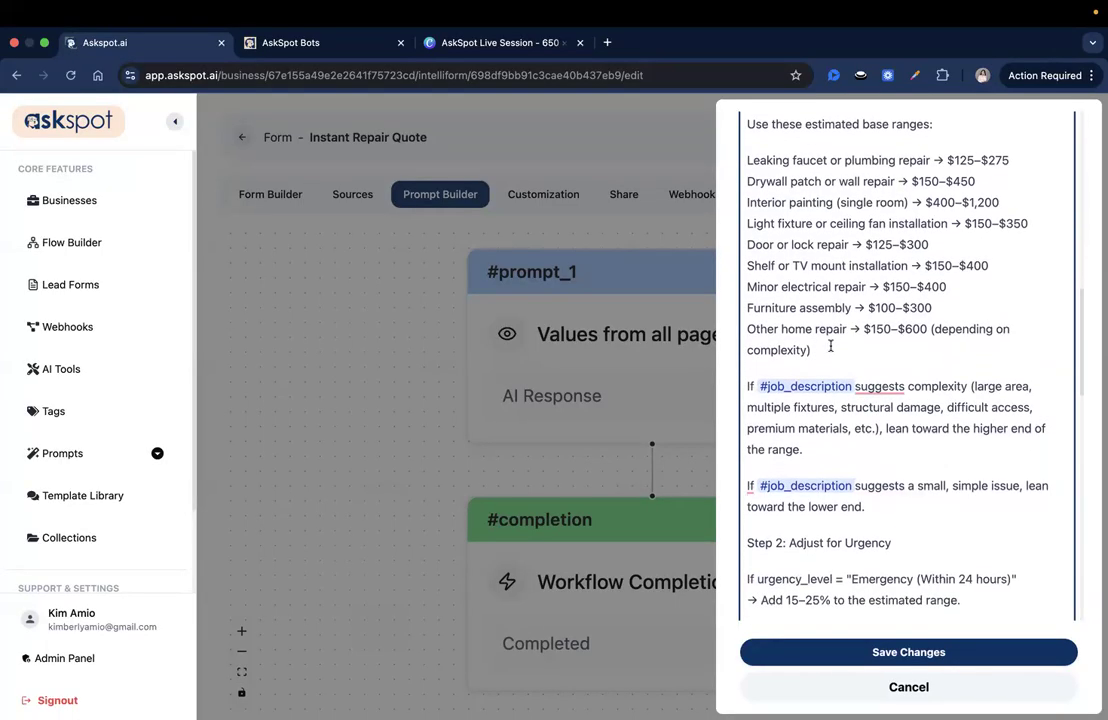
scroll(828, 395, down, 1)
scroll(828, 395, up, 1)
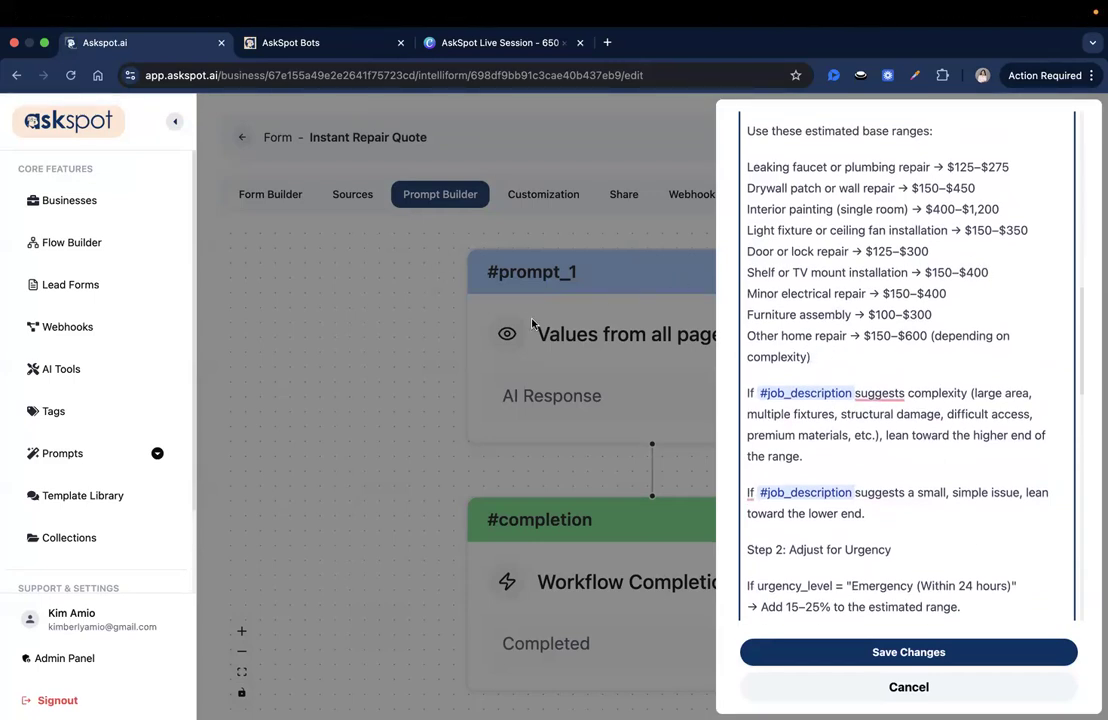
click(366, 40)
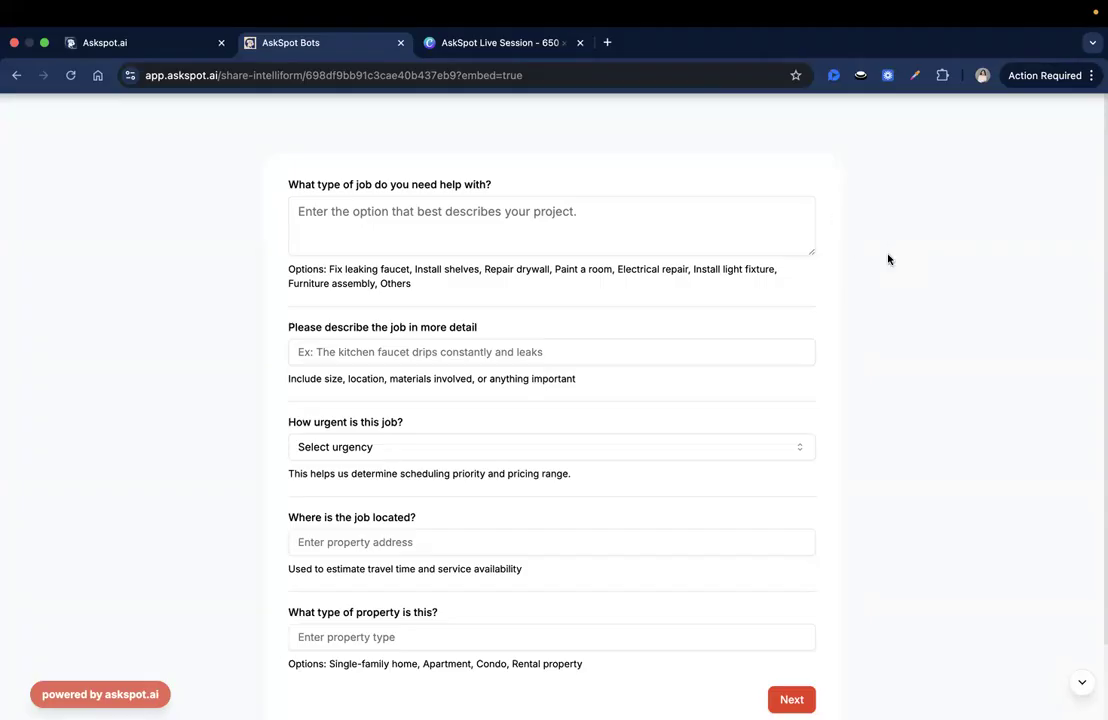
Cancel the #prompt_1 settings without saving, stay in the prompt editor, and save the prompt flow
click(175, 42)
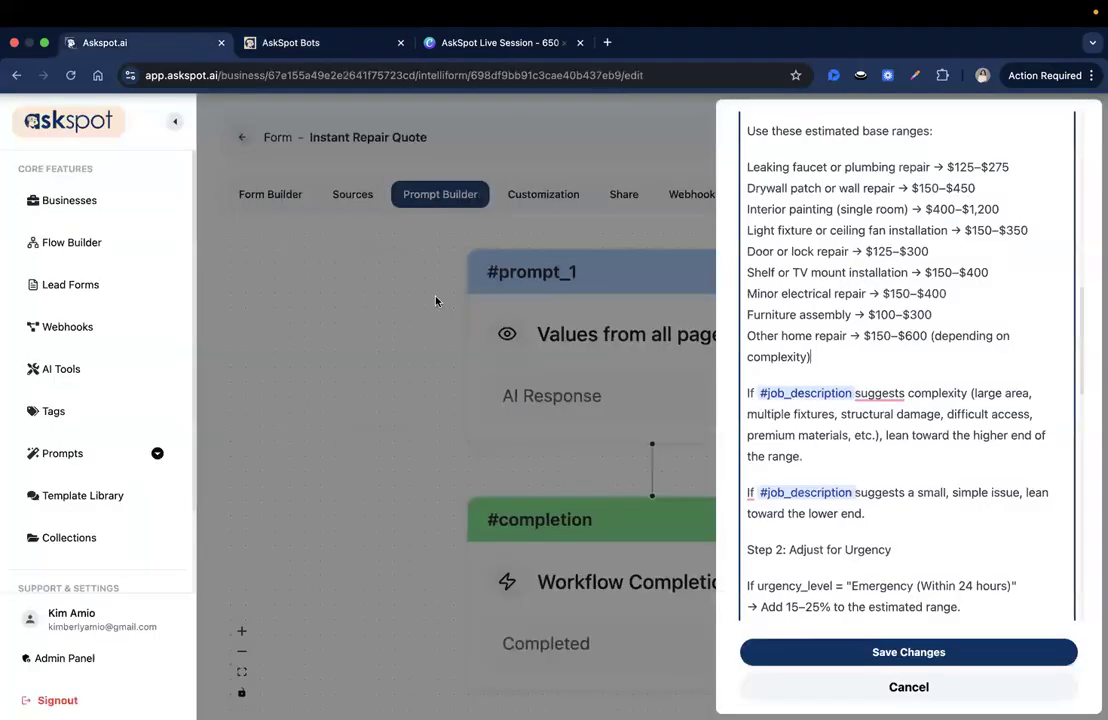
click(843, 688)
click(243, 139)
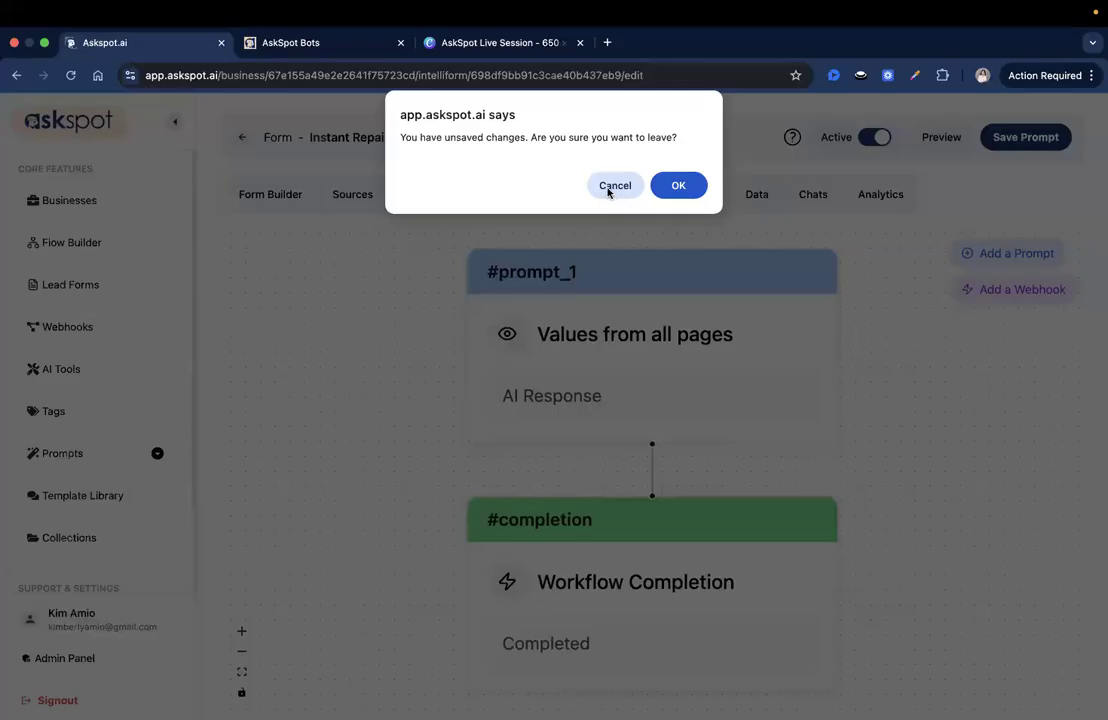
click(632, 195)
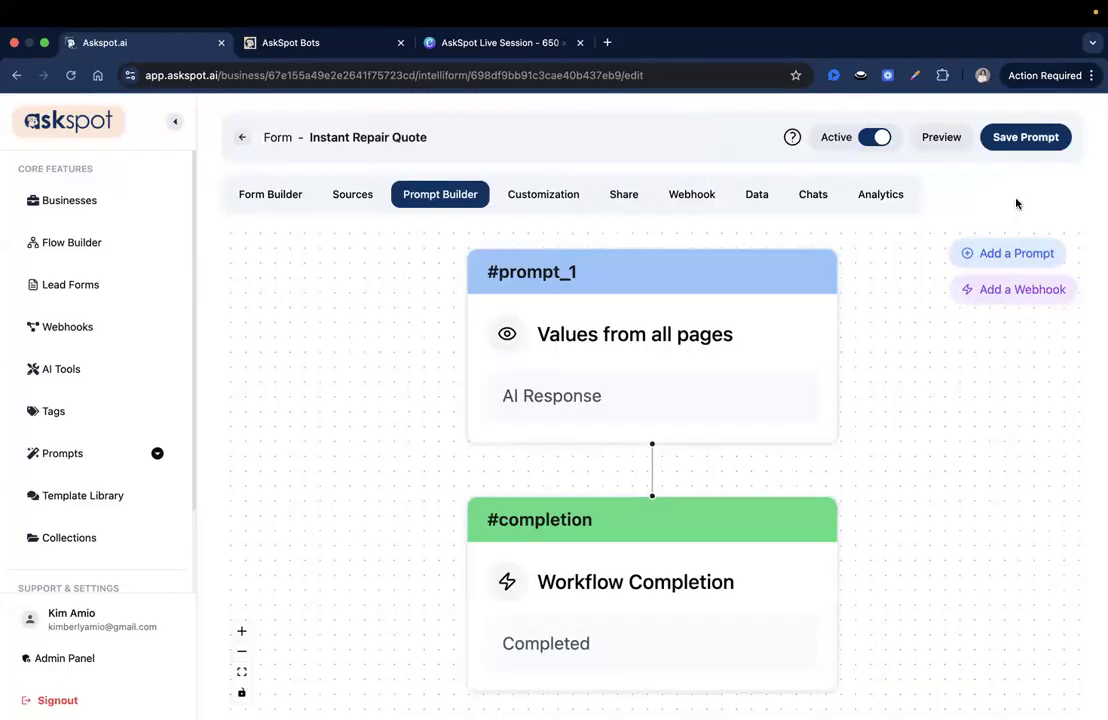
click(1001, 140)
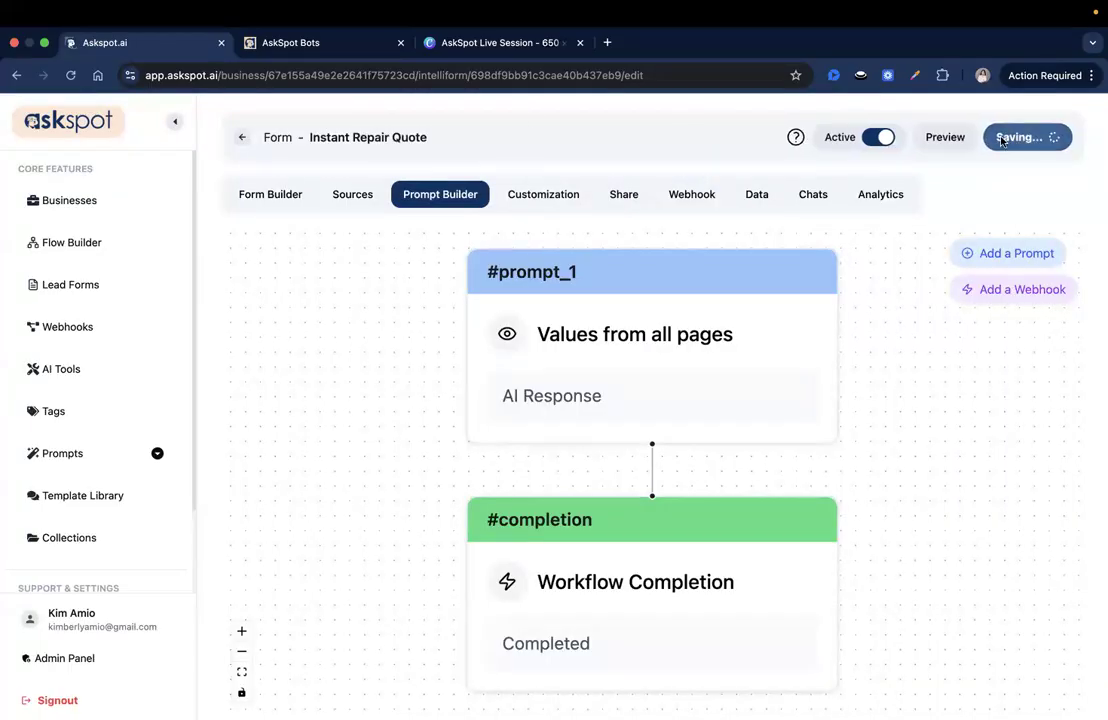
From the Intelliform templates list, share Instant Repair Quote and copy its duplicate page link
click(243, 140)
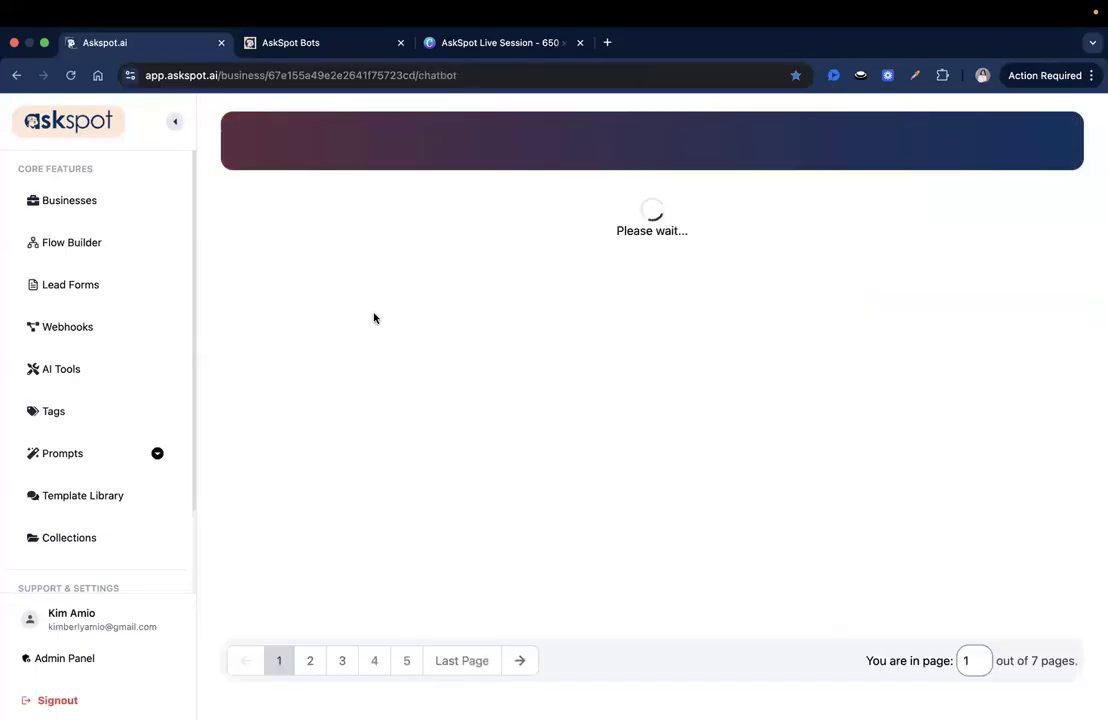
click(482, 207)
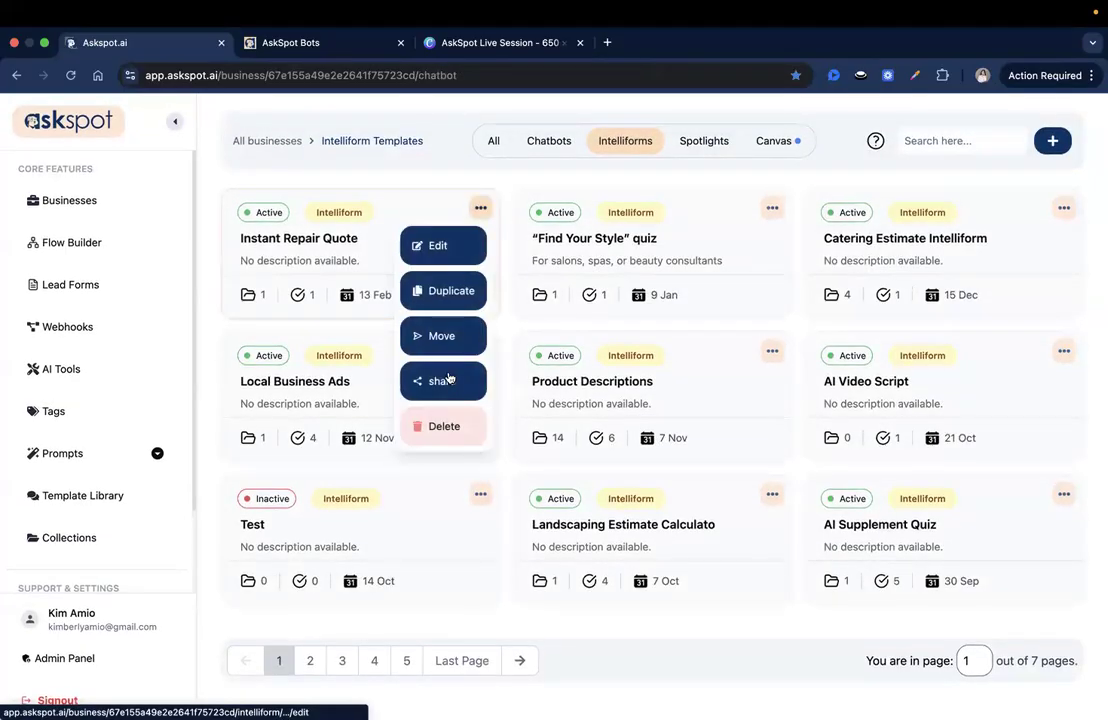
click(441, 379)
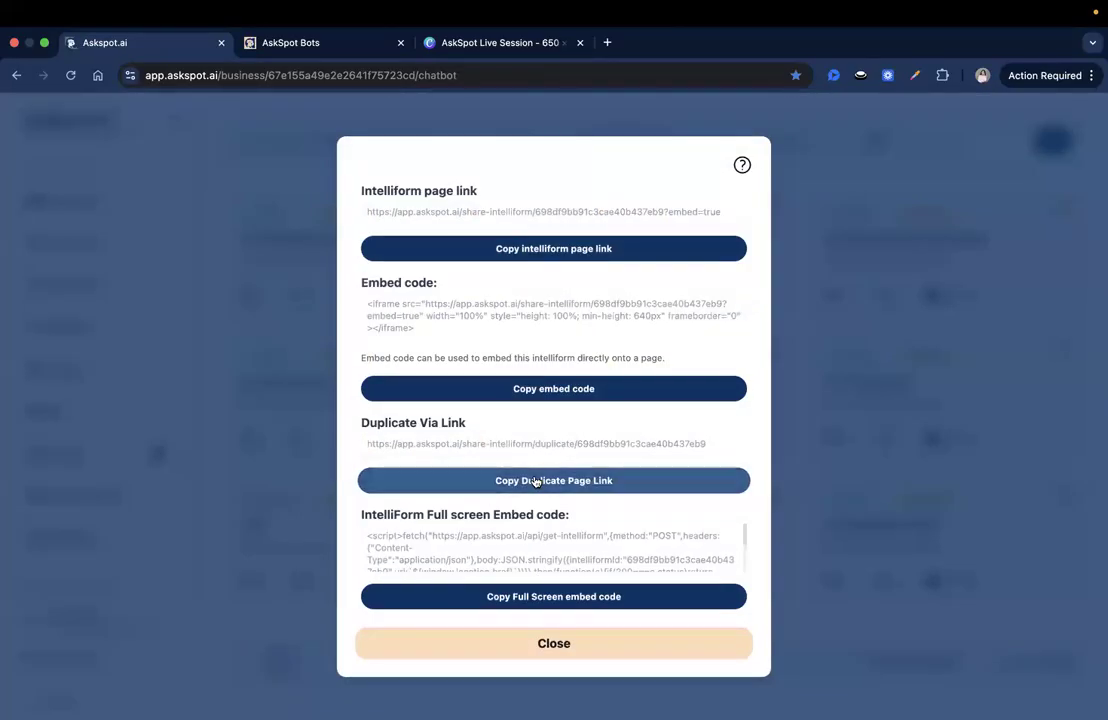
click(522, 478)
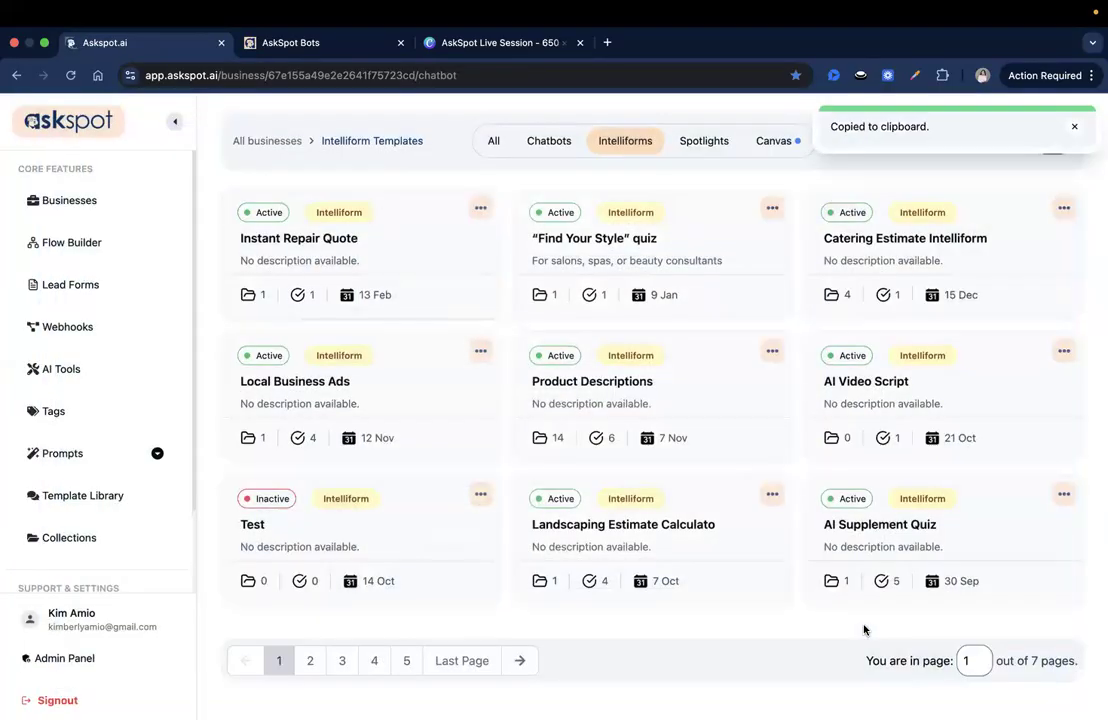